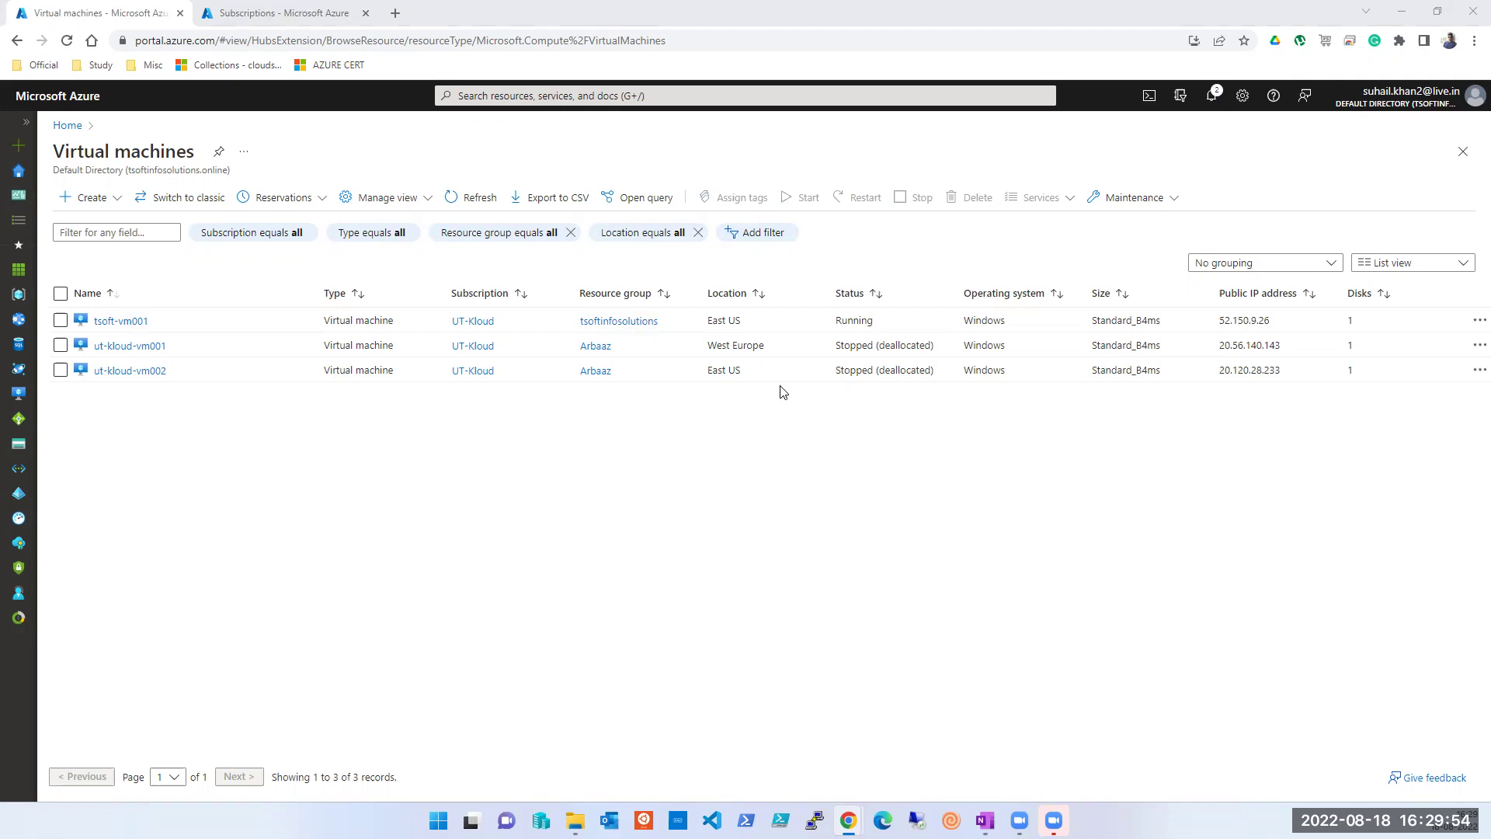
# Step: Open the Tsoftbackupsession58 vault from the Recovery Services vaults list and collapse the vault list
pyautogui.click(257, 16)
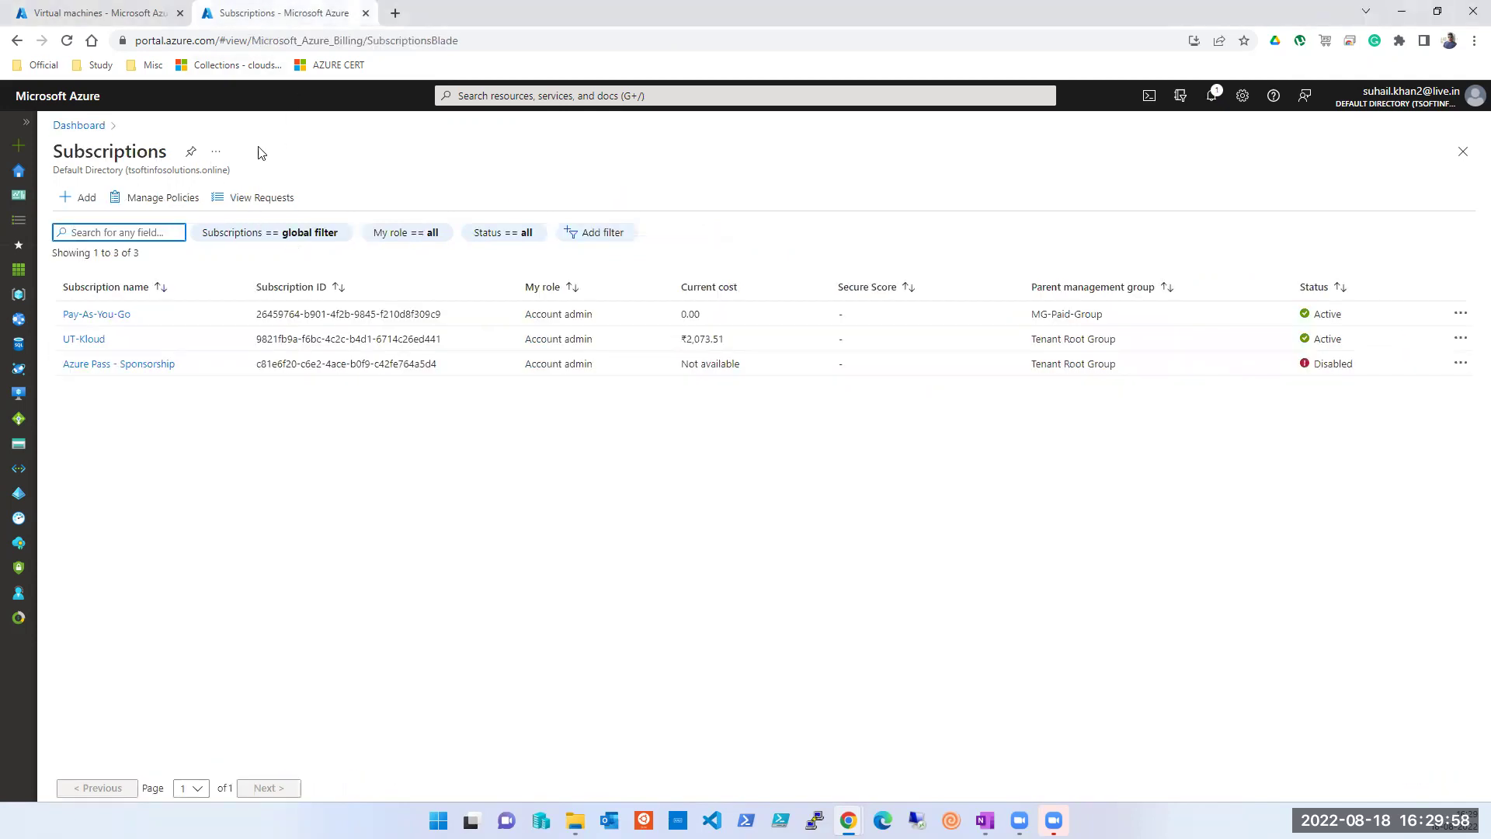
pyautogui.click(12, 178)
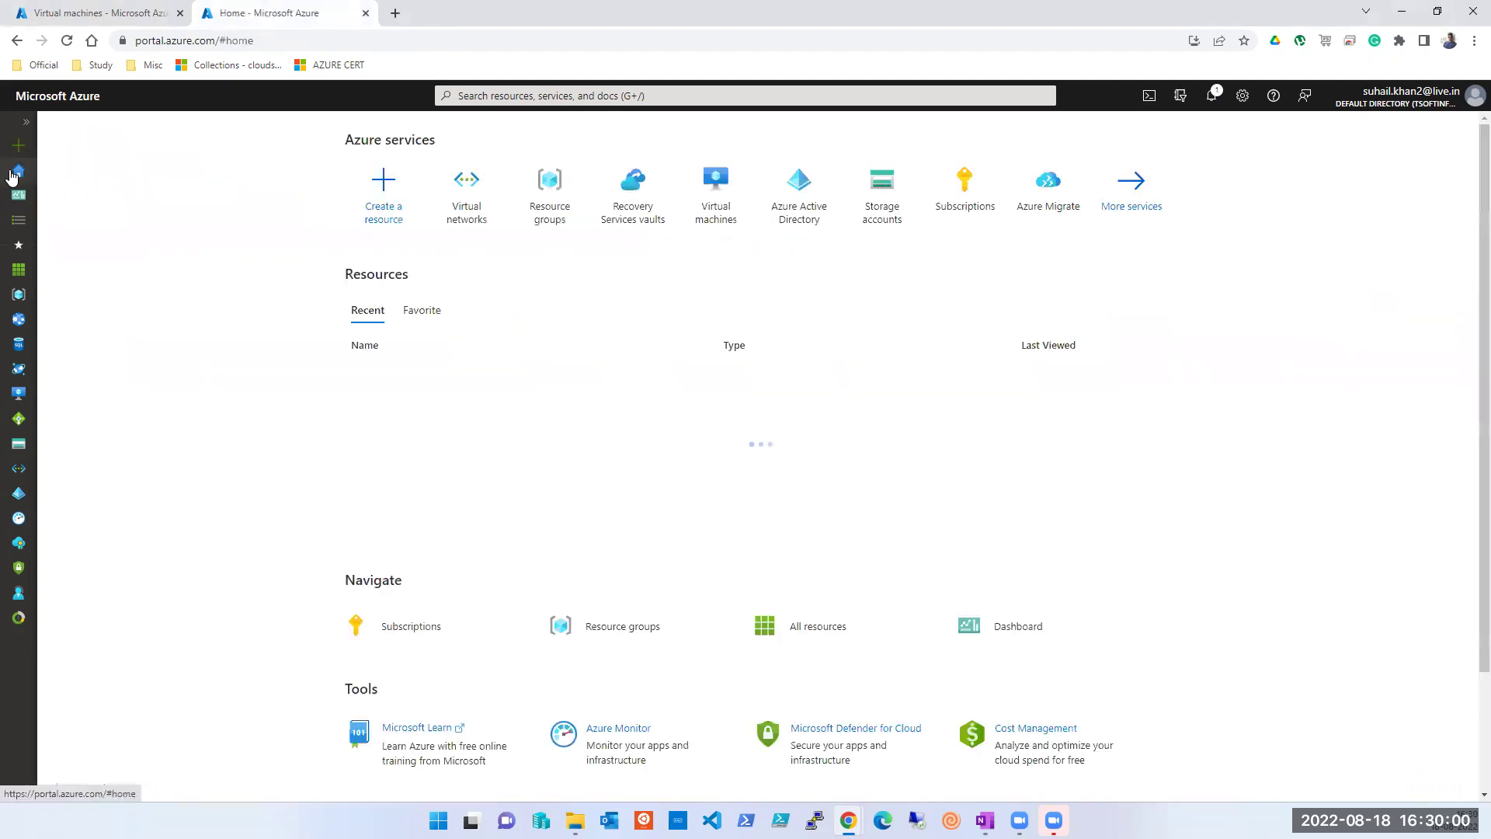
pyautogui.click(660, 226)
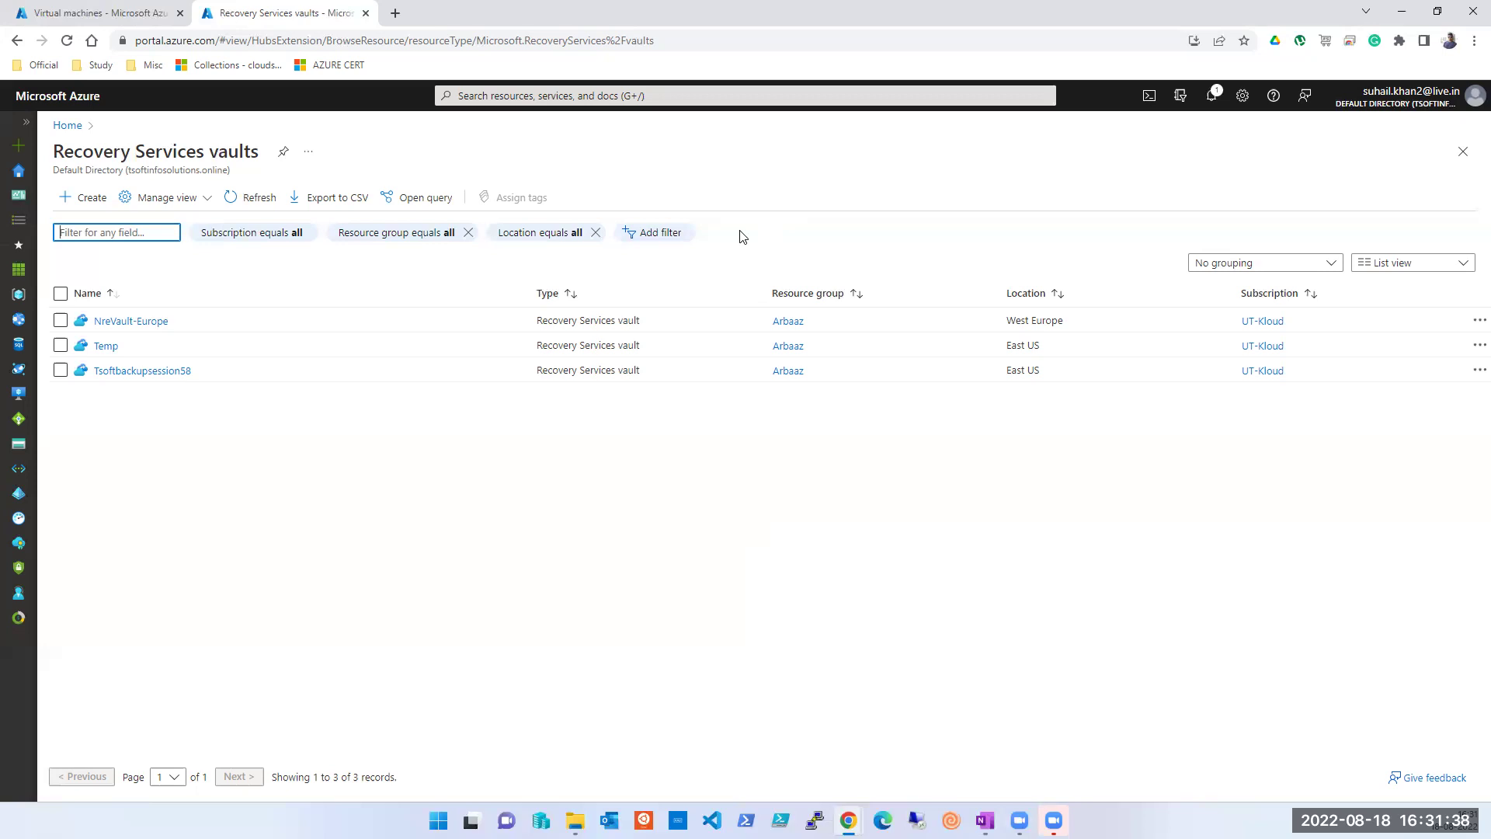
pyautogui.click(1042, 16)
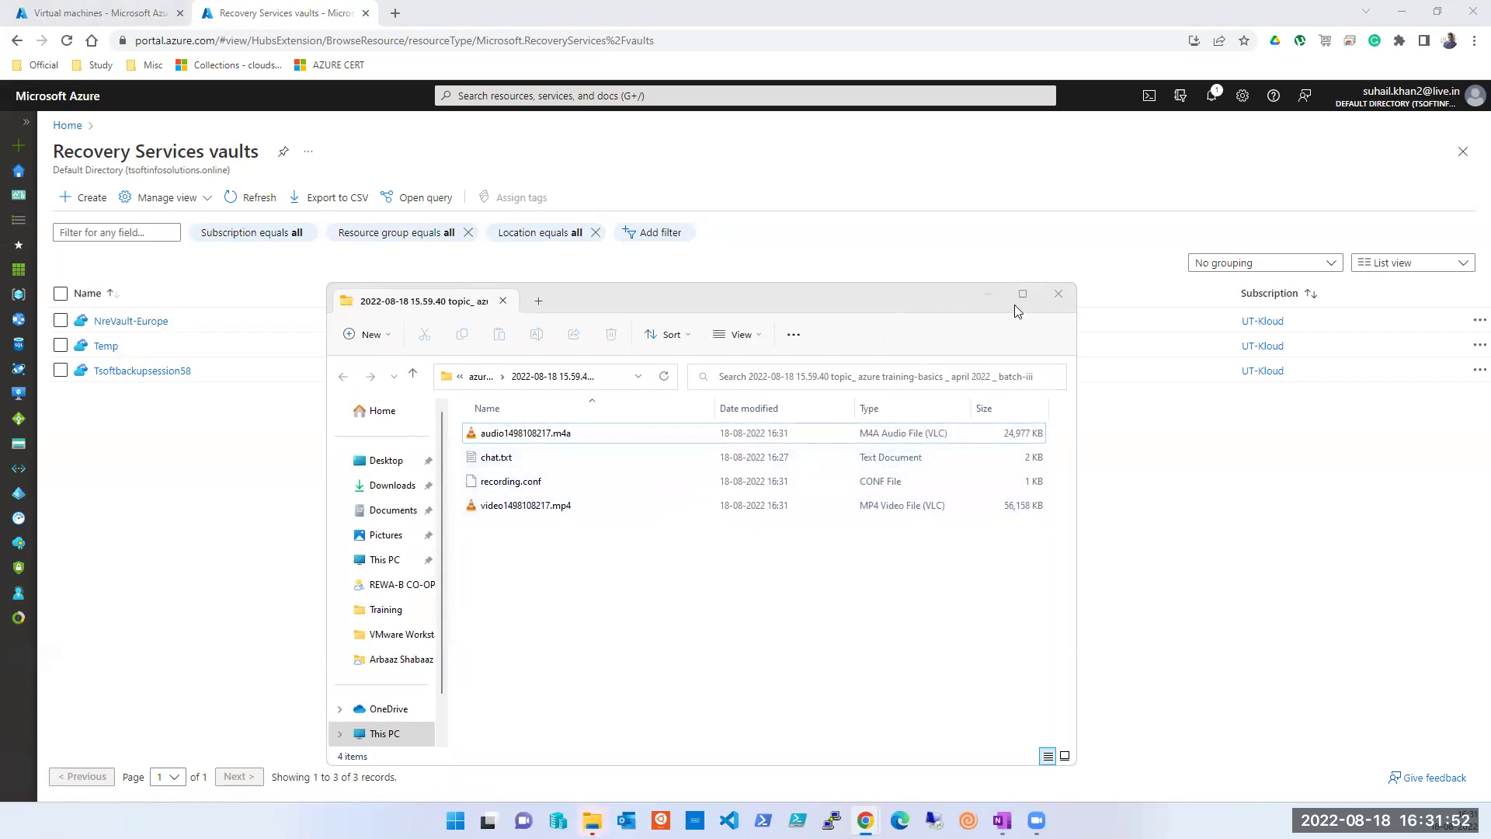
pyautogui.click(991, 296)
pyautogui.click(120, 372)
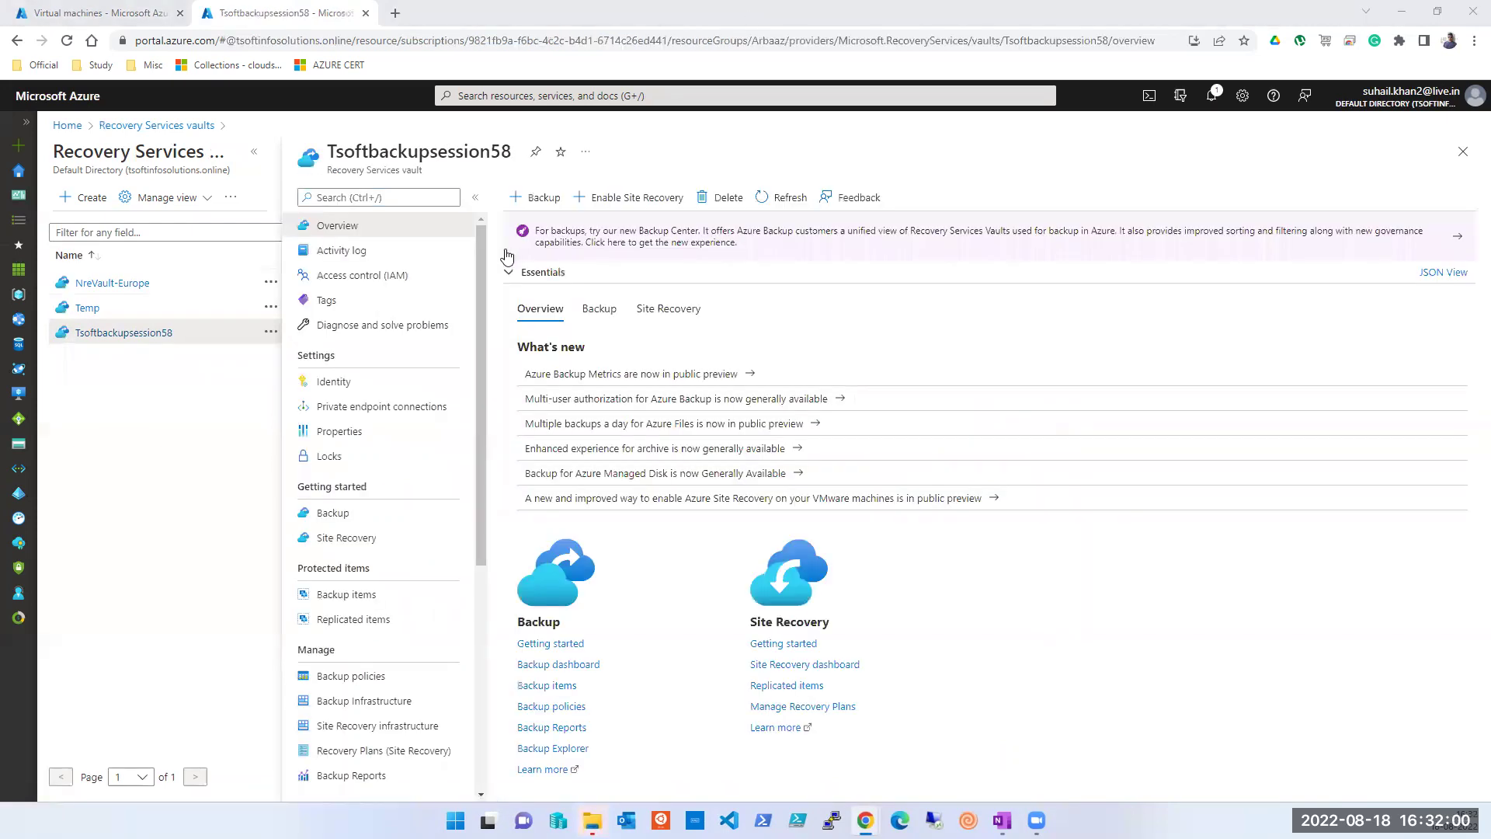
pyautogui.click(254, 152)
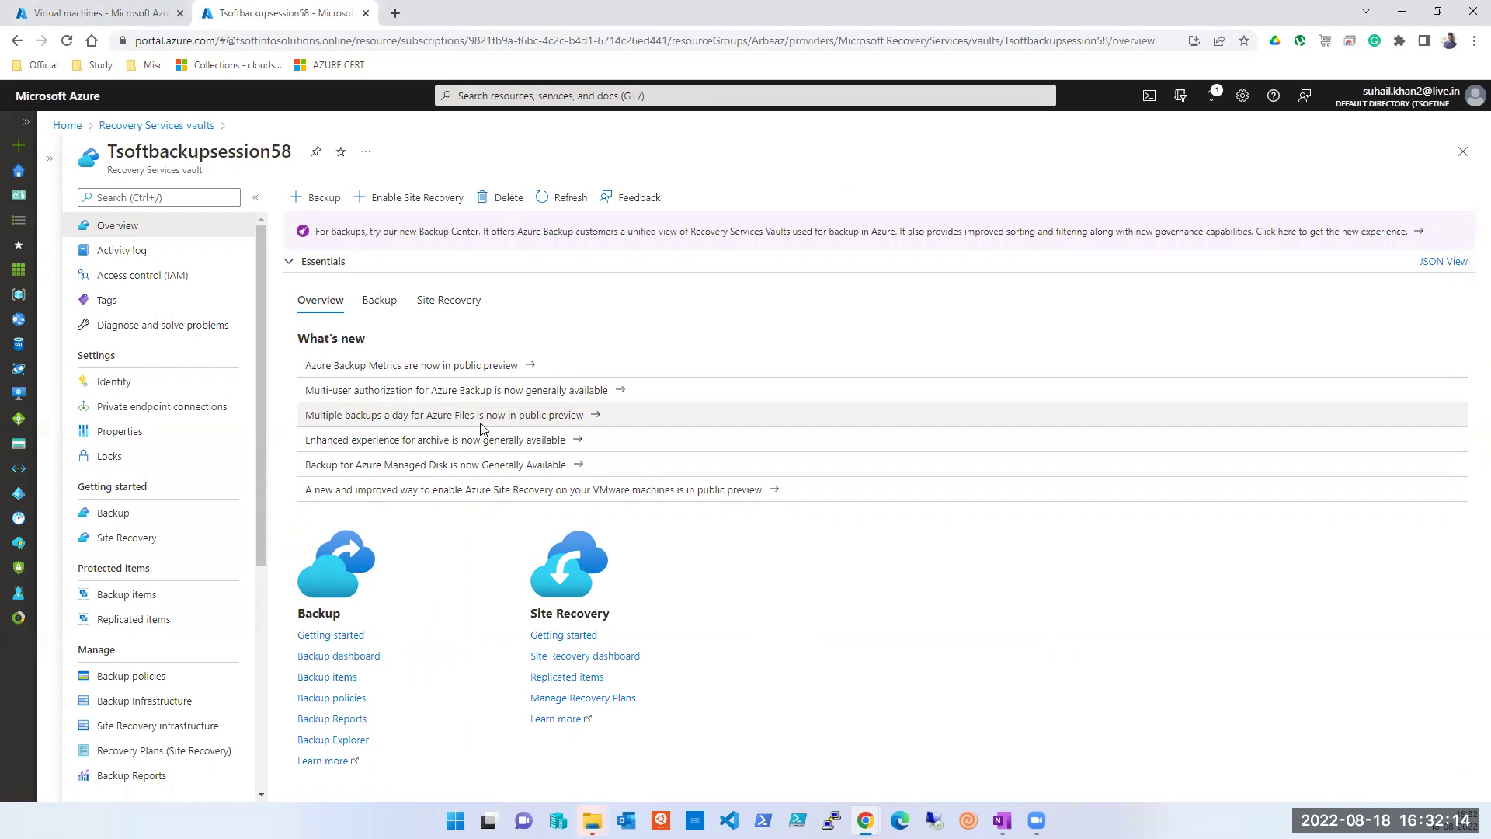
# Step: Examine the backup management types under the vault's backup items and check its replicated items
pyautogui.doubleClick(127, 171)
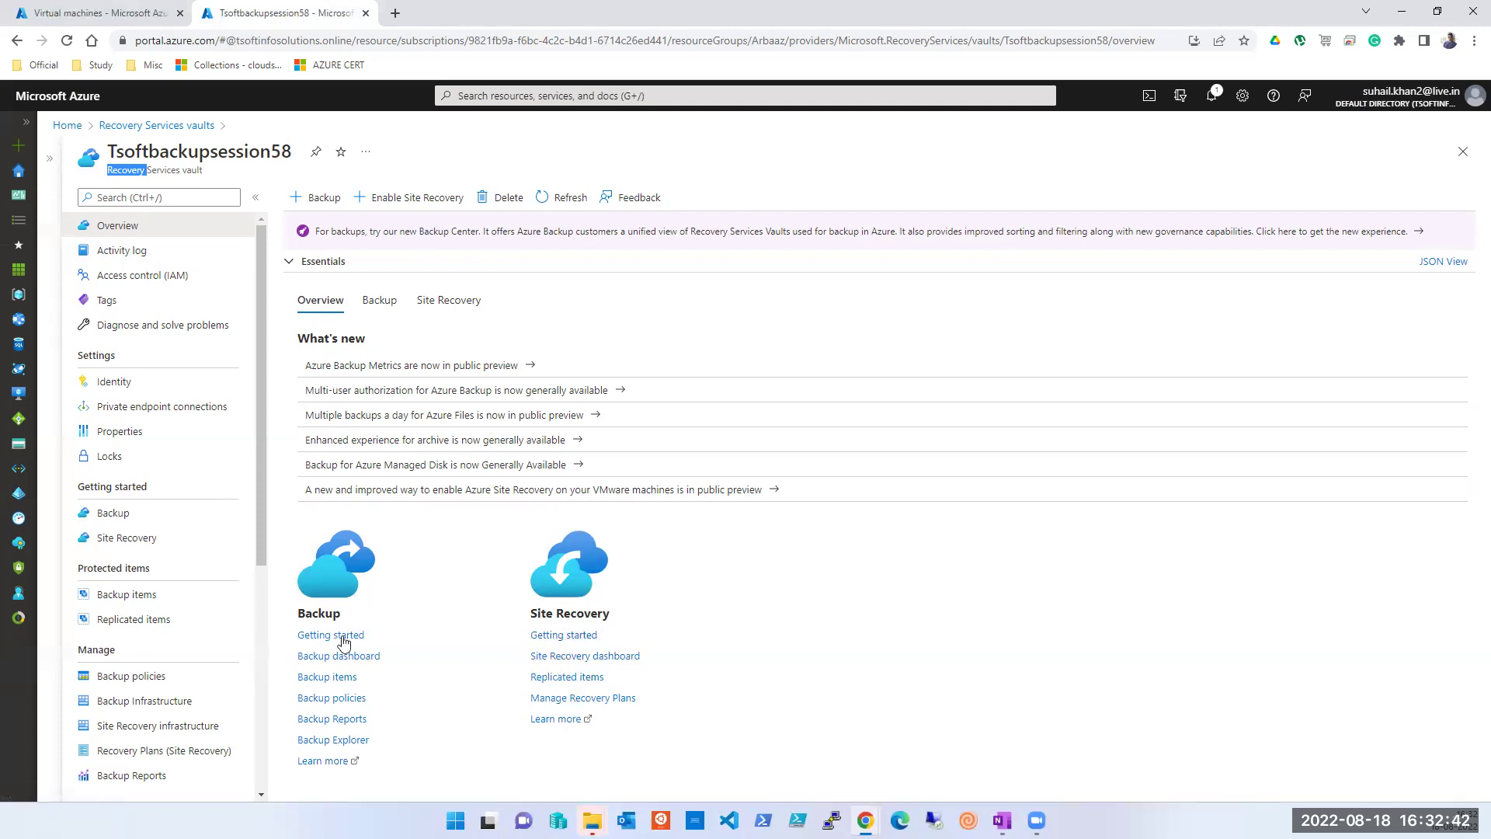
pyautogui.click(342, 680)
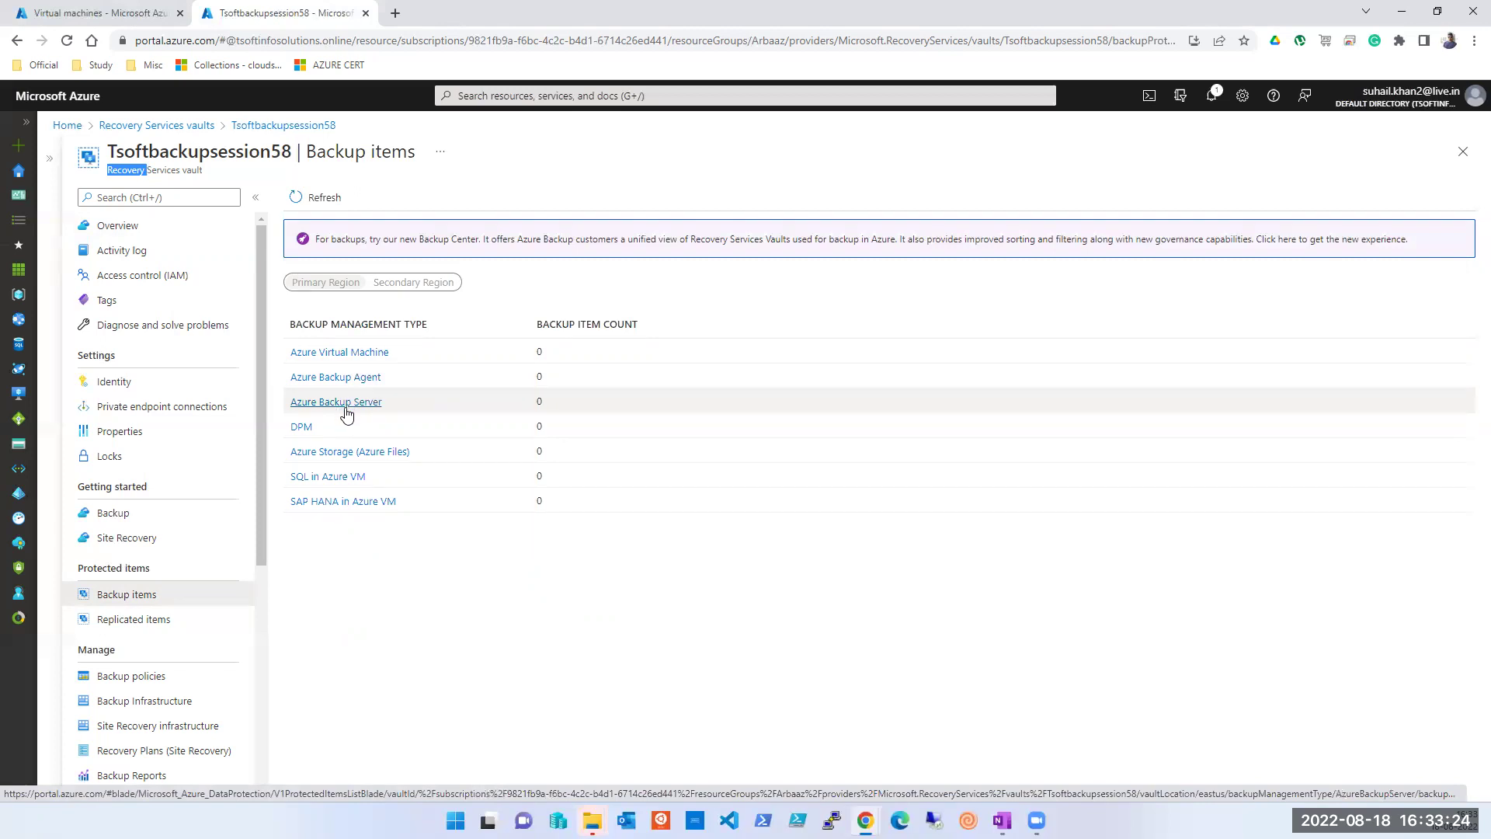
pyautogui.click(337, 502)
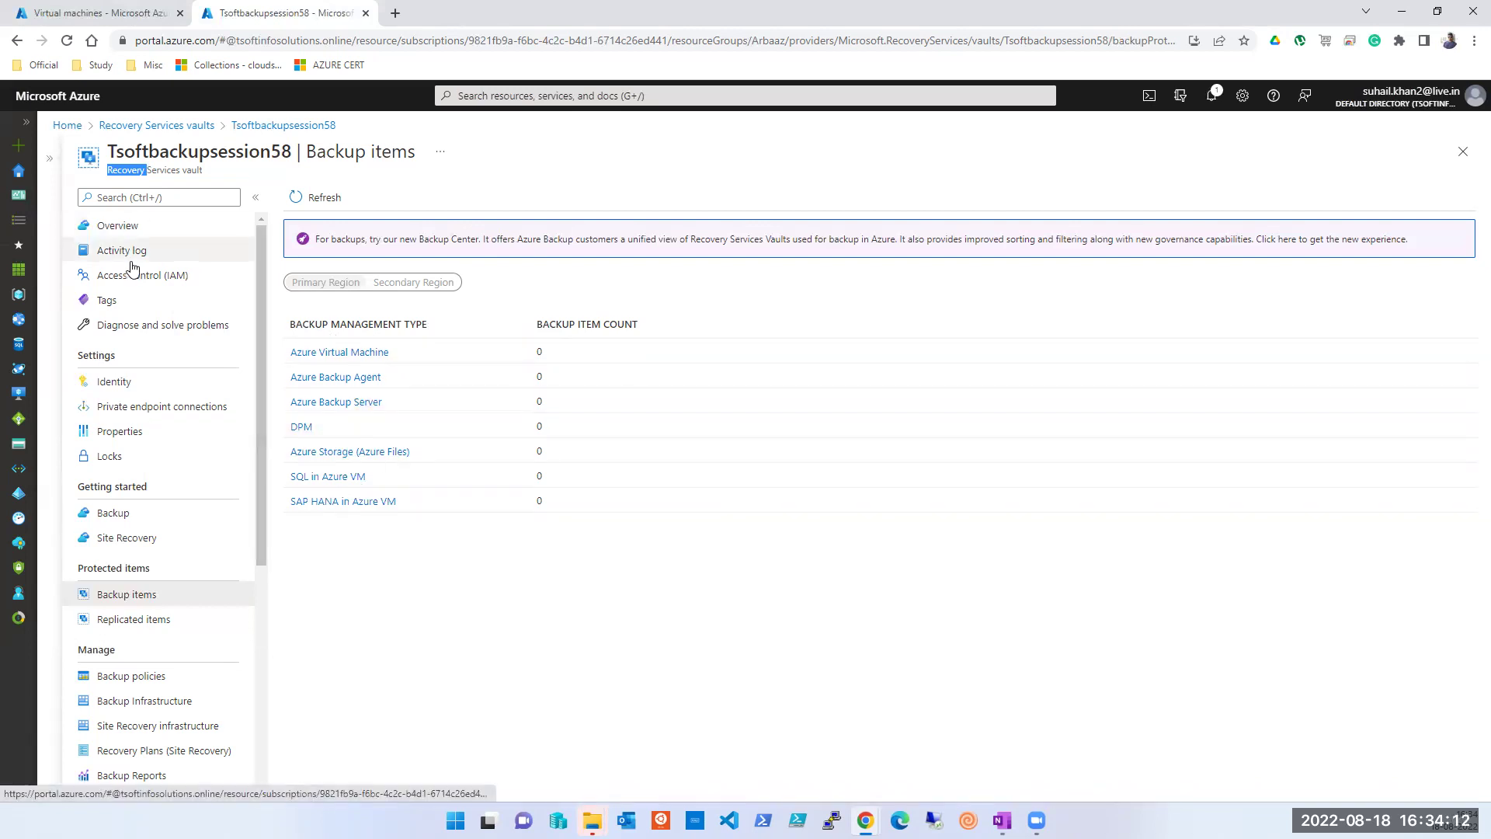
pyautogui.click(132, 619)
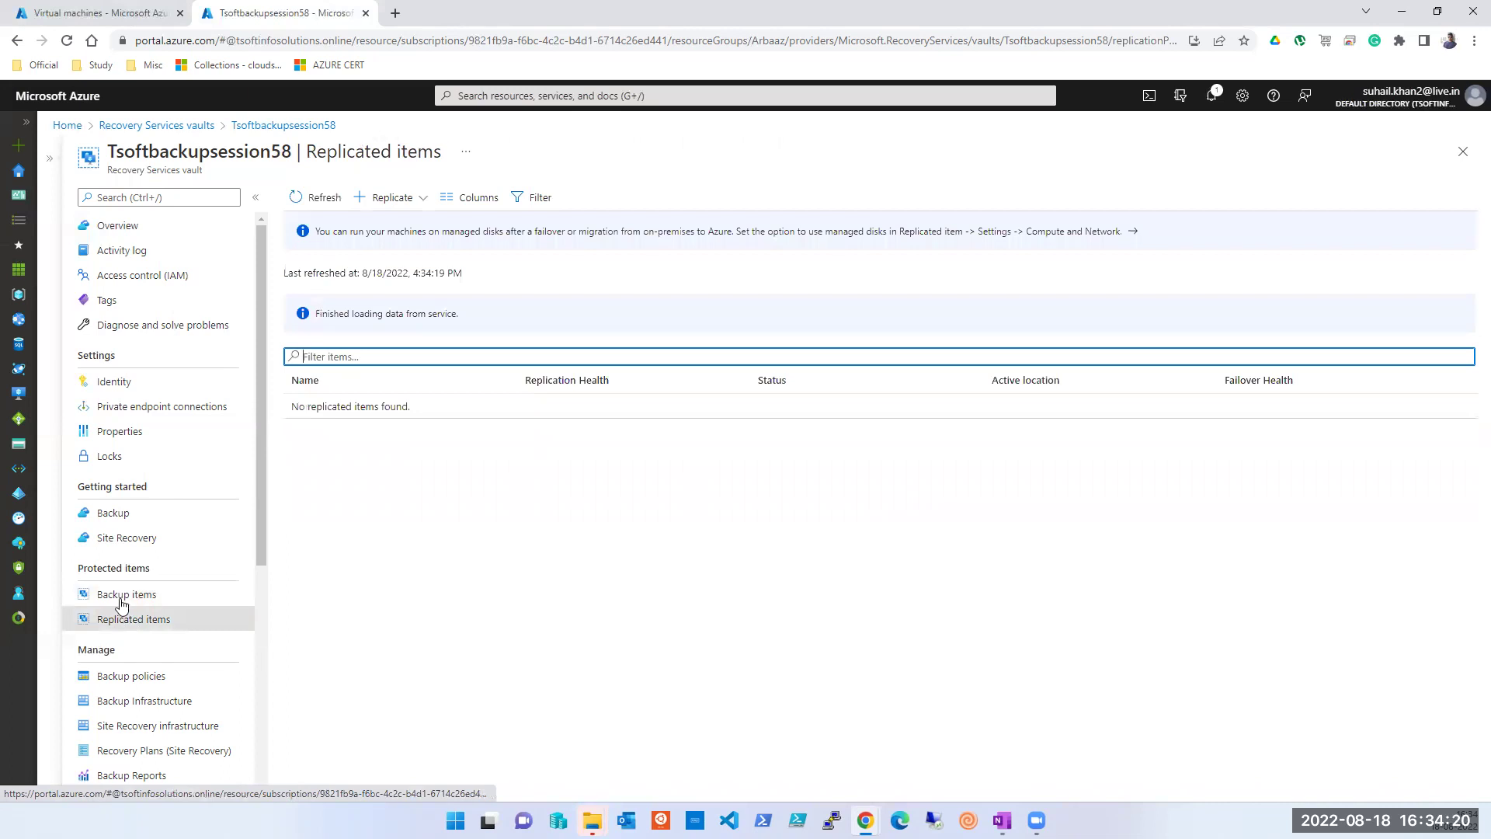
pyautogui.click(122, 600)
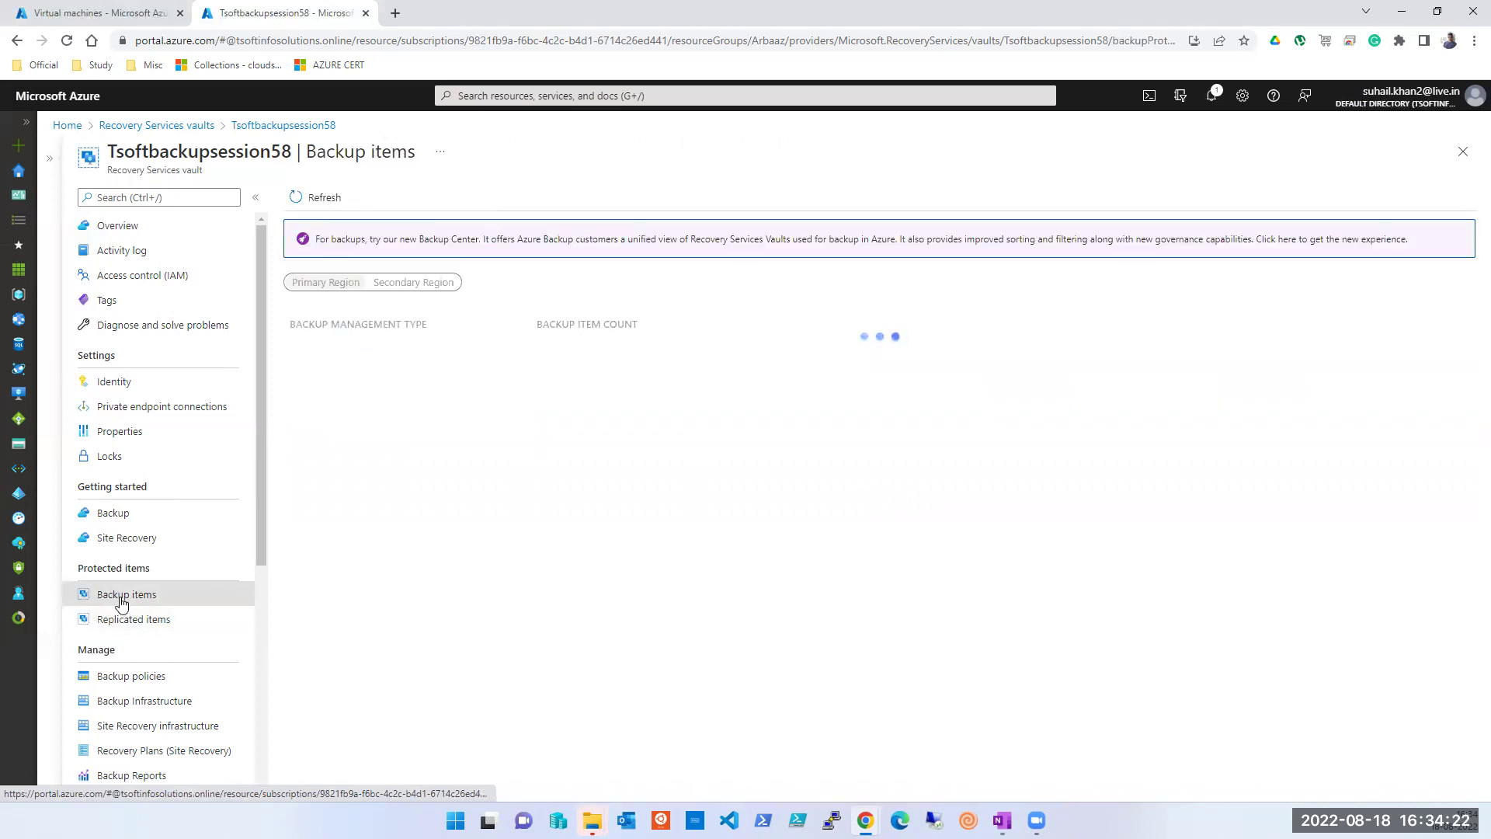
# Step: View the backup configuration form for an Azure virtual machine workload and close it without enabling backup
pyautogui.click(114, 513)
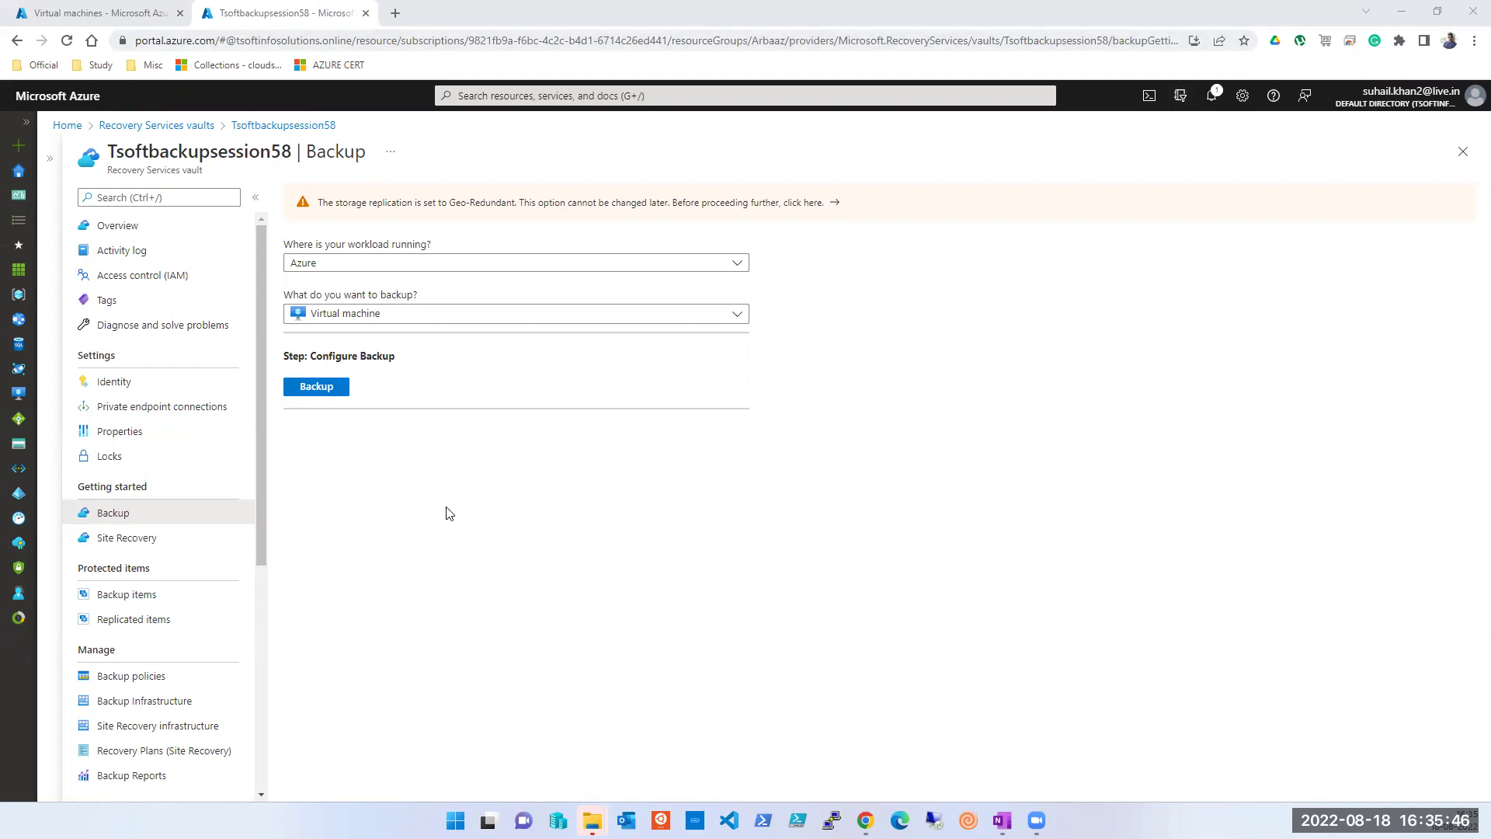
pyautogui.click(309, 391)
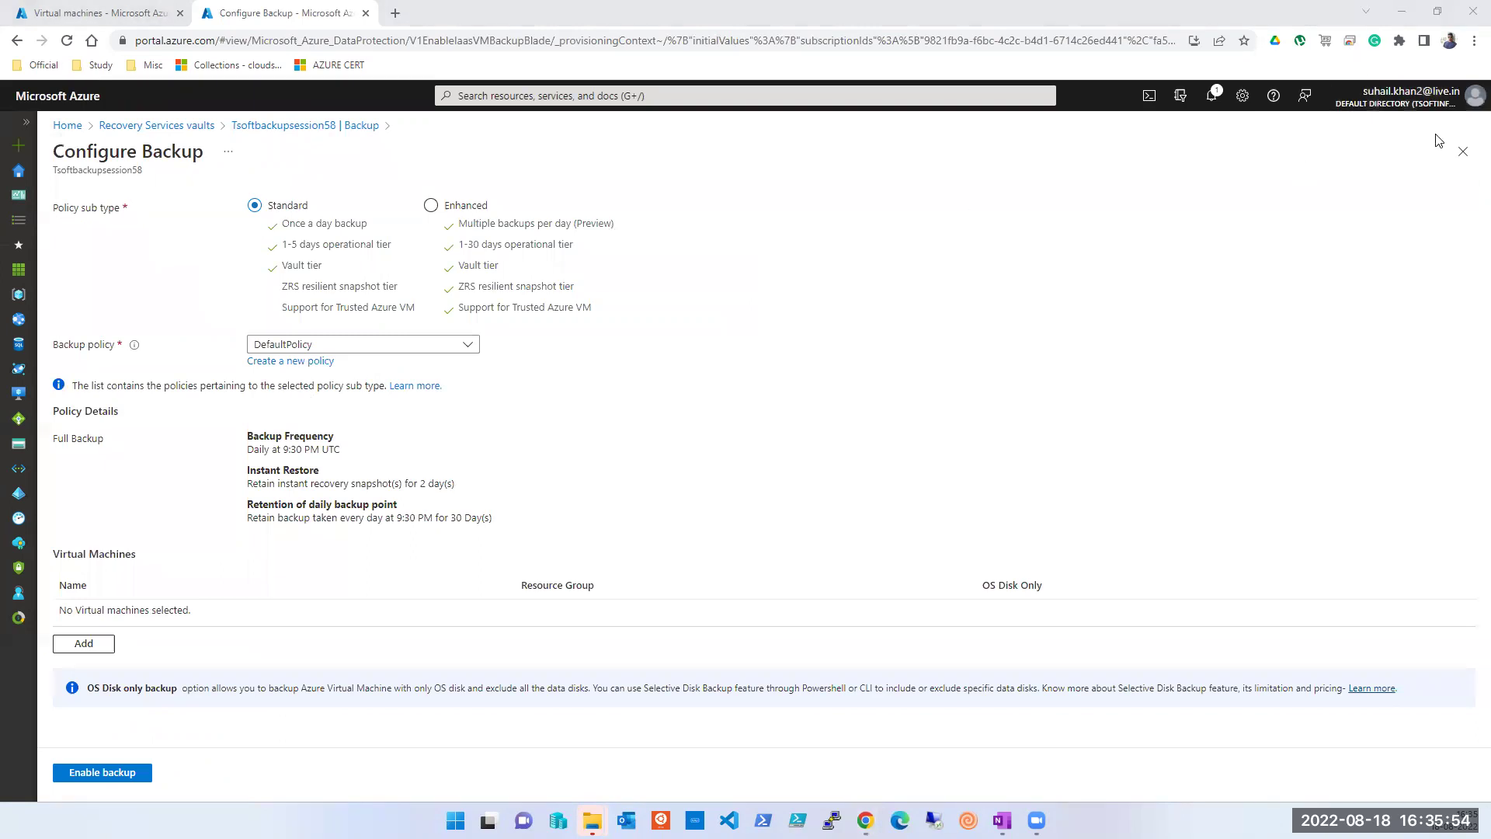
pyautogui.click(1463, 151)
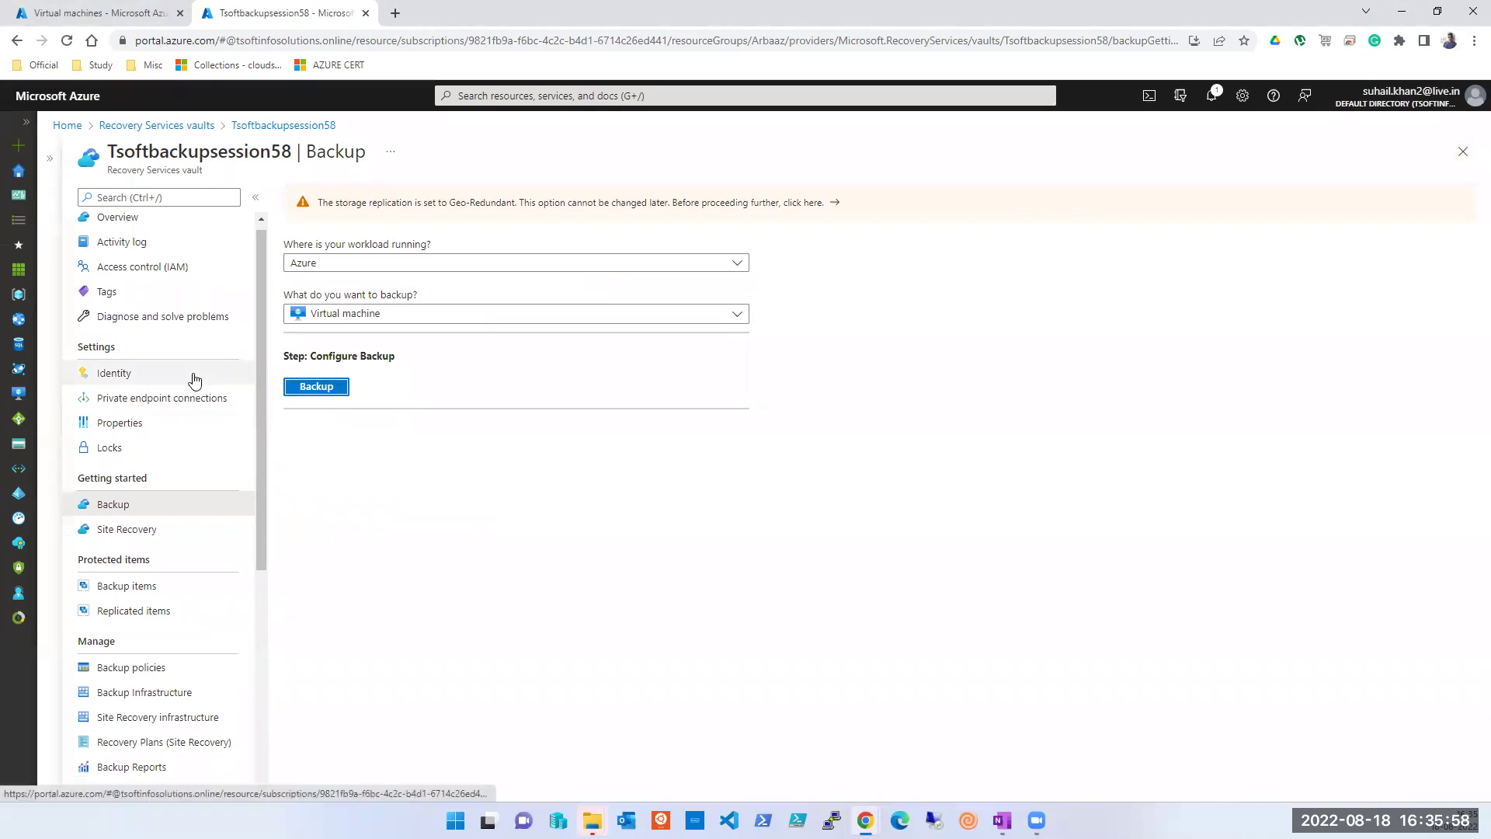
# Step: Open the vault's backup policies and review the schedule and retention settings of EnhancedPolicy
pyautogui.scroll(-3, 190, 376)
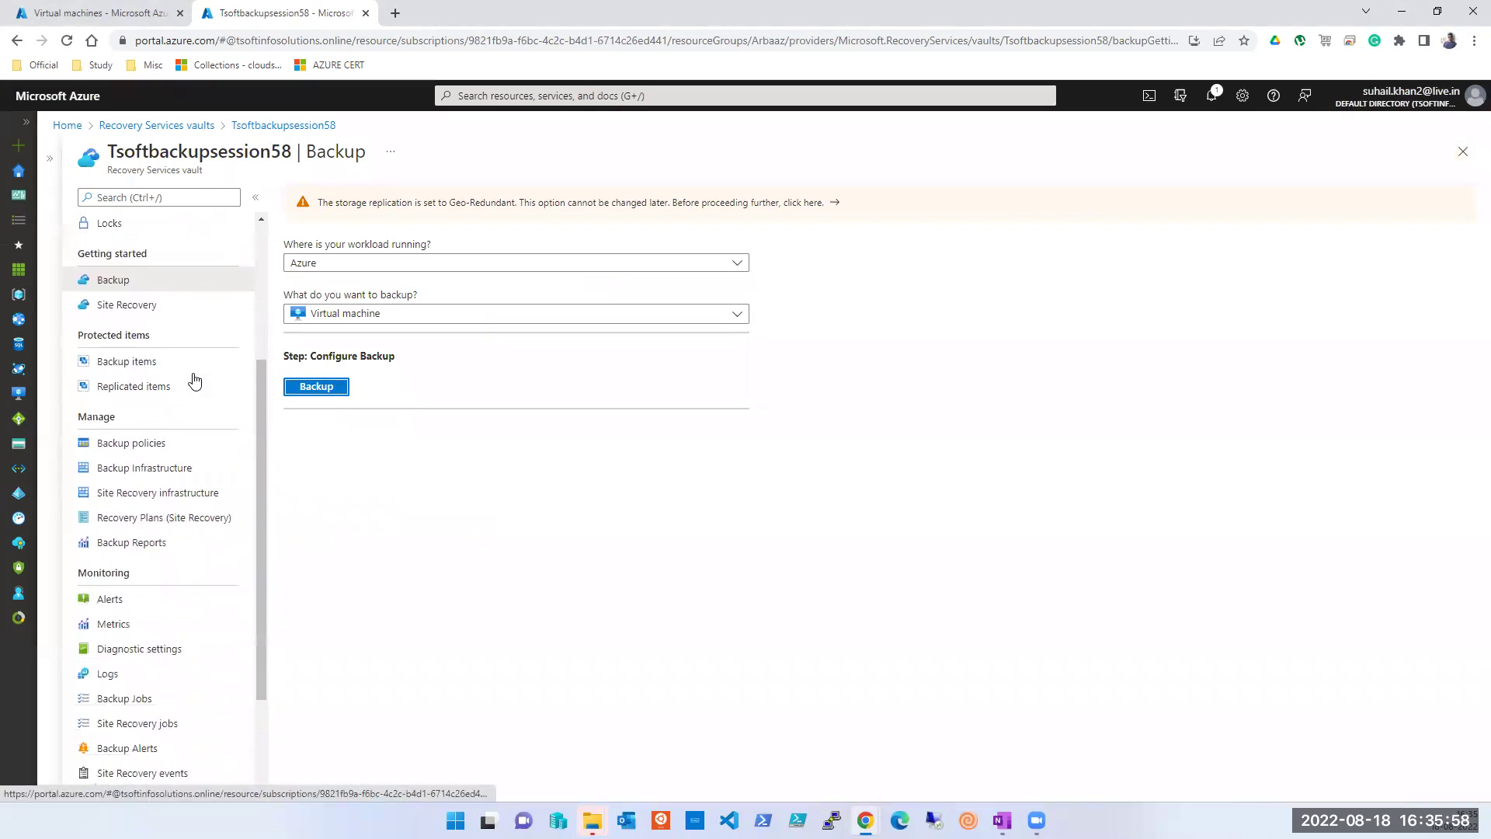
pyautogui.click(123, 448)
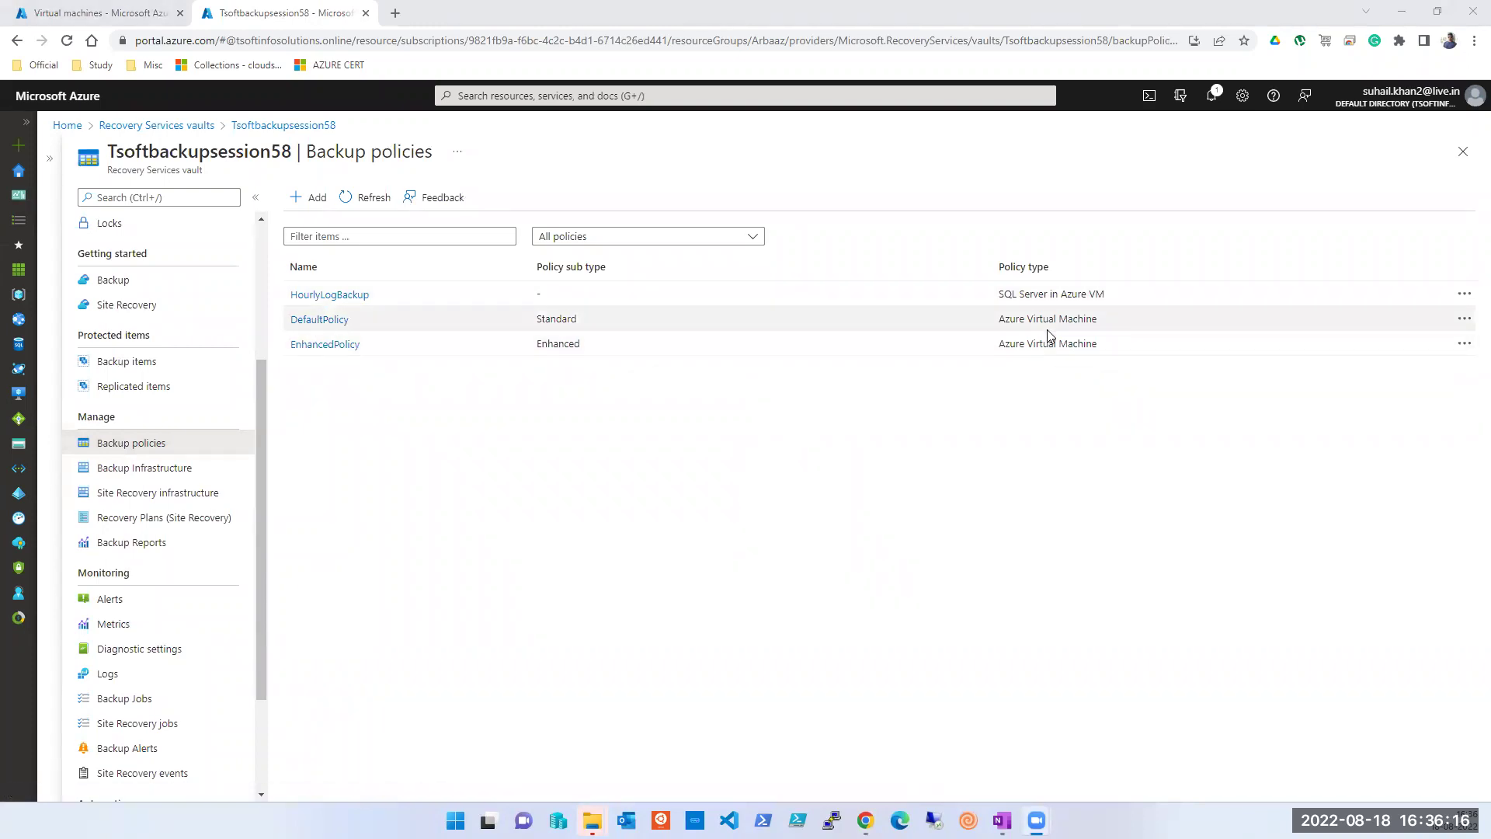
pyautogui.click(319, 345)
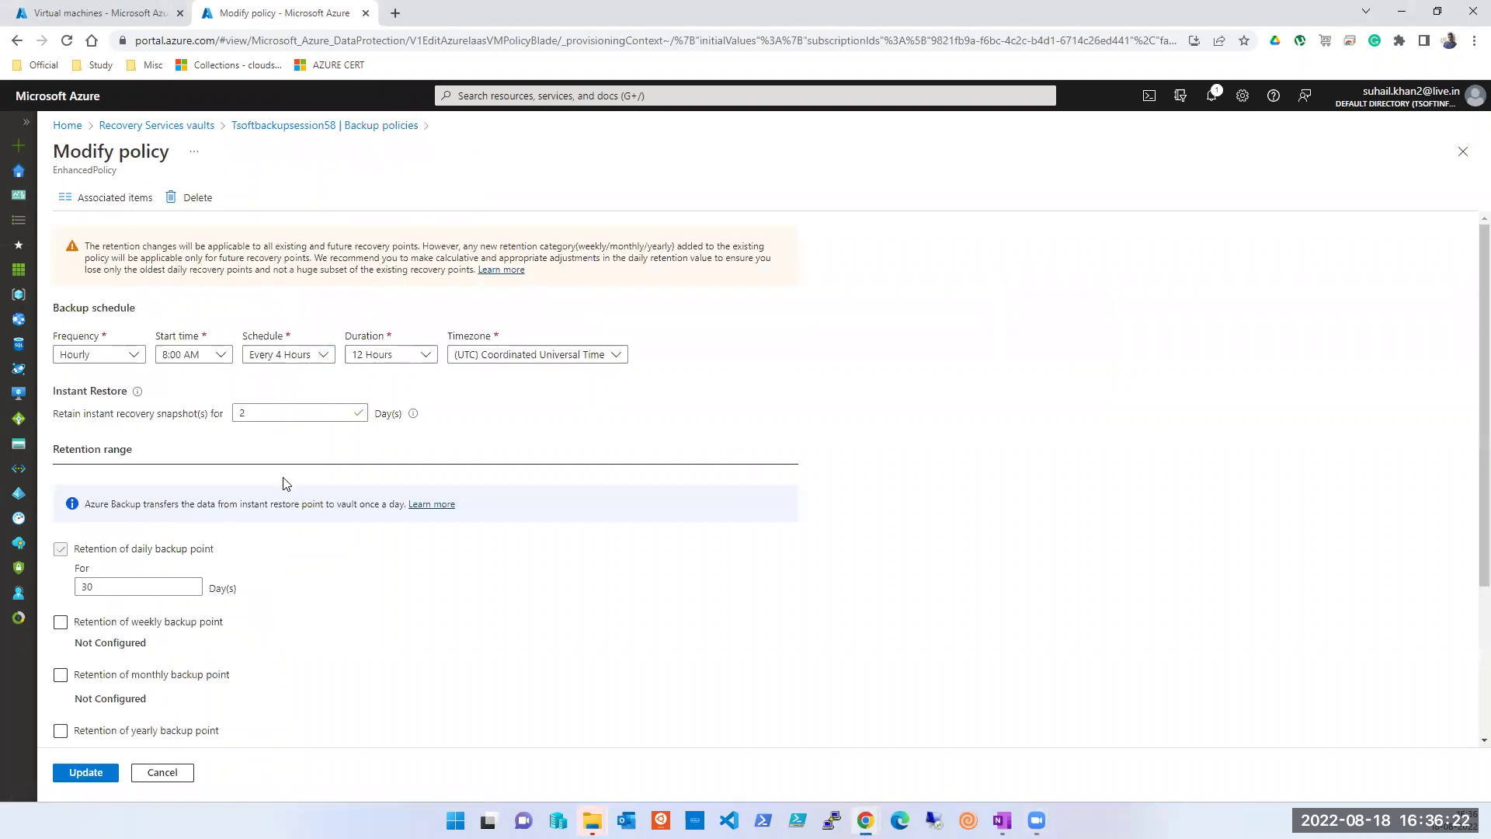
pyautogui.scroll(-2, 283, 483)
pyautogui.scroll(-3, 214, 605)
pyautogui.scroll(5, 216, 709)
pyautogui.click(1462, 151)
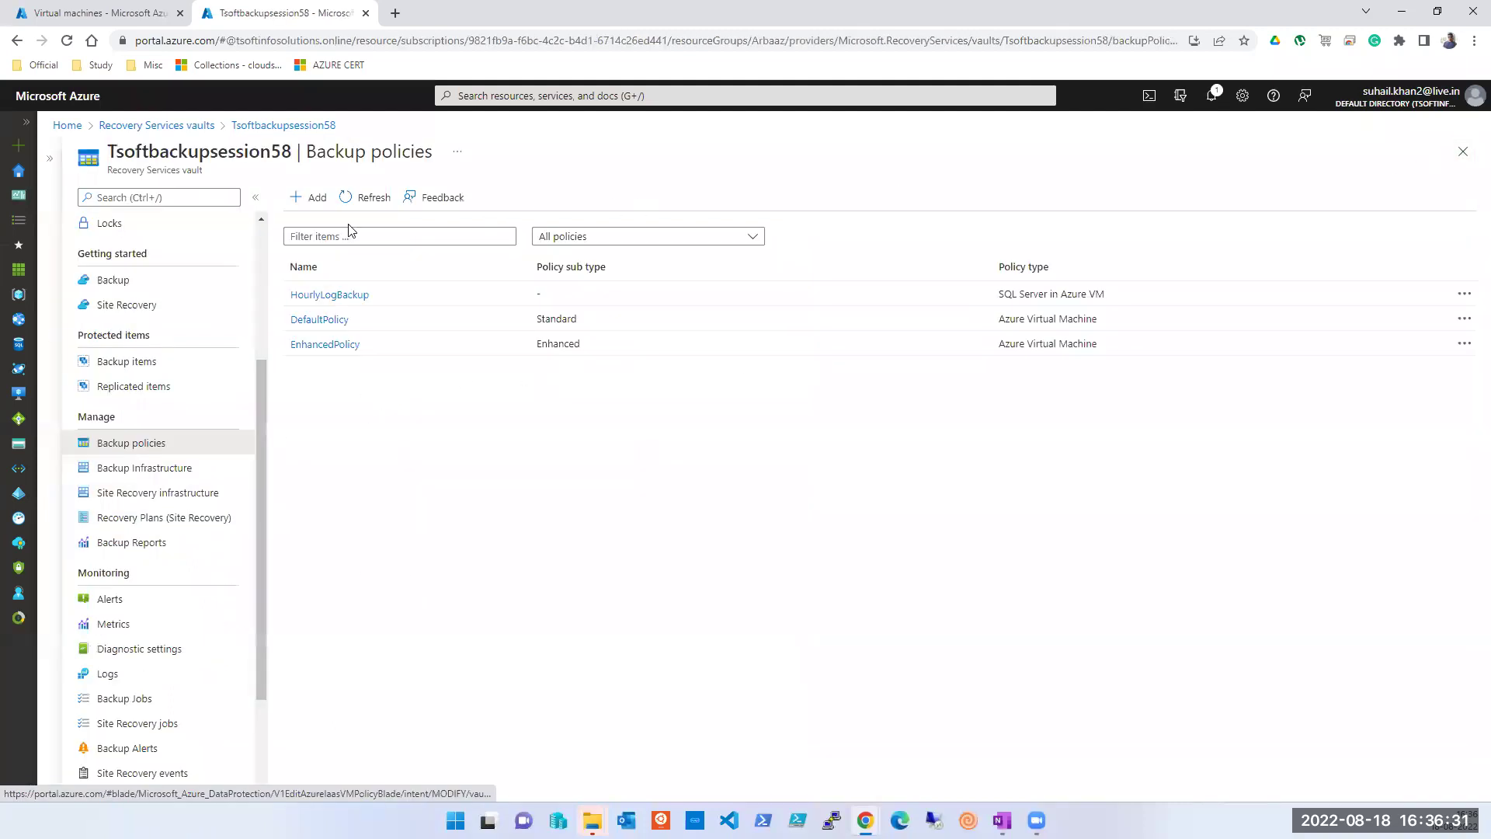
# Step: Start a new Azure Virtual Machine backup policy, compare the Enhanced and Standard sub types, and select Standard
pyautogui.click(313, 201)
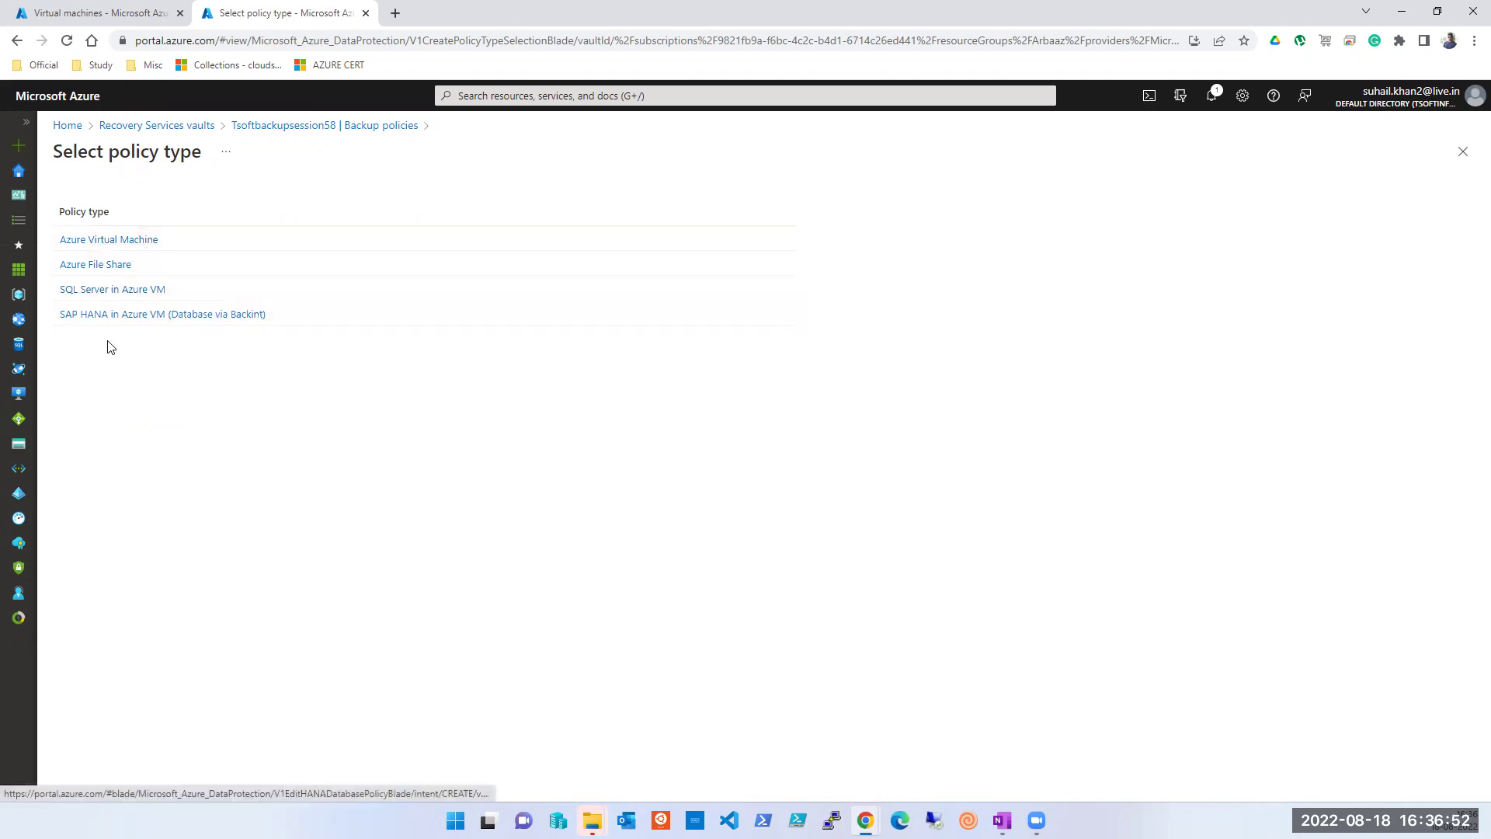
pyautogui.click(92, 243)
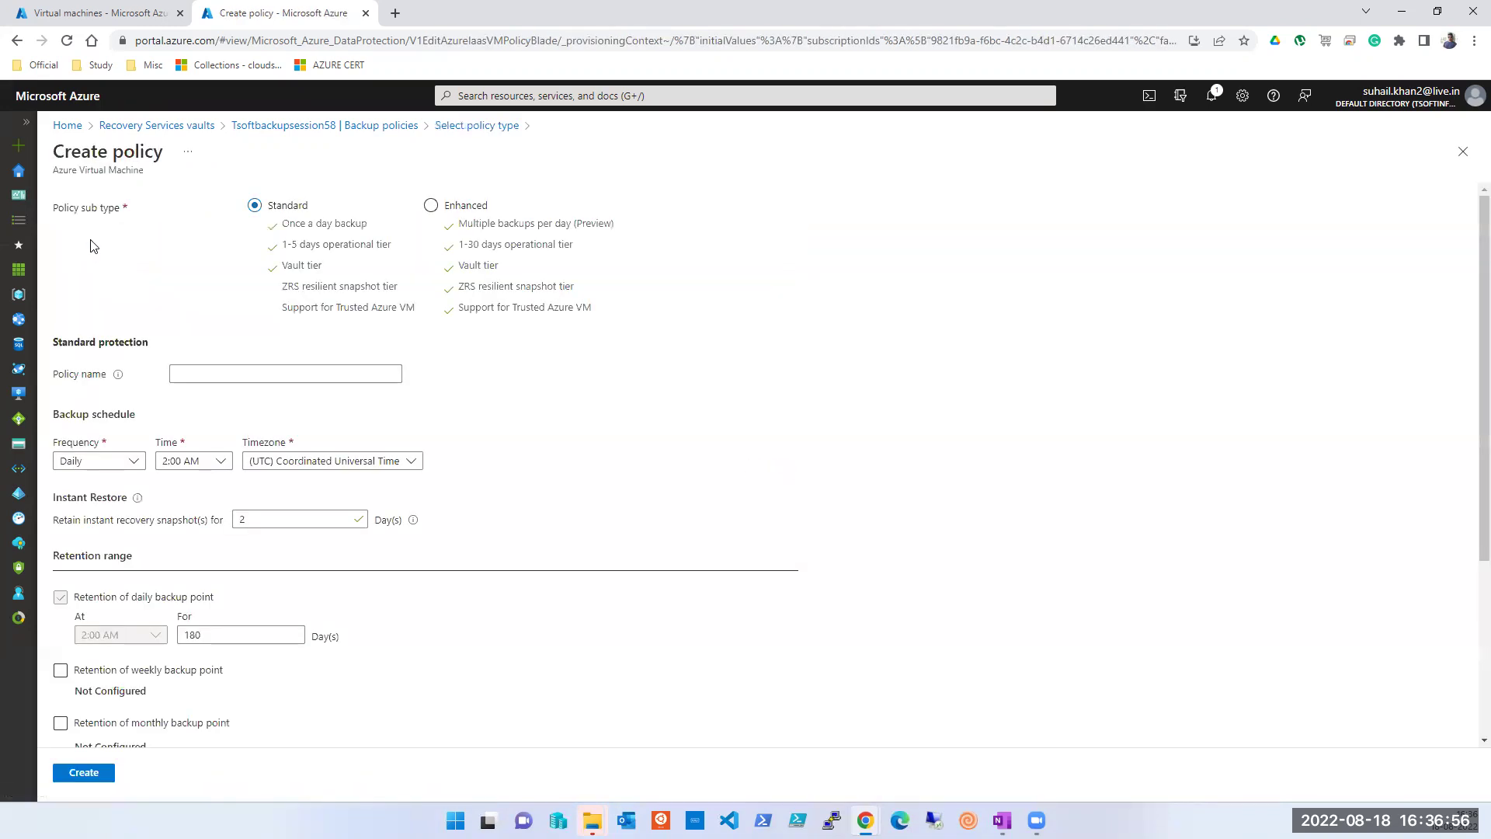
pyautogui.click(431, 209)
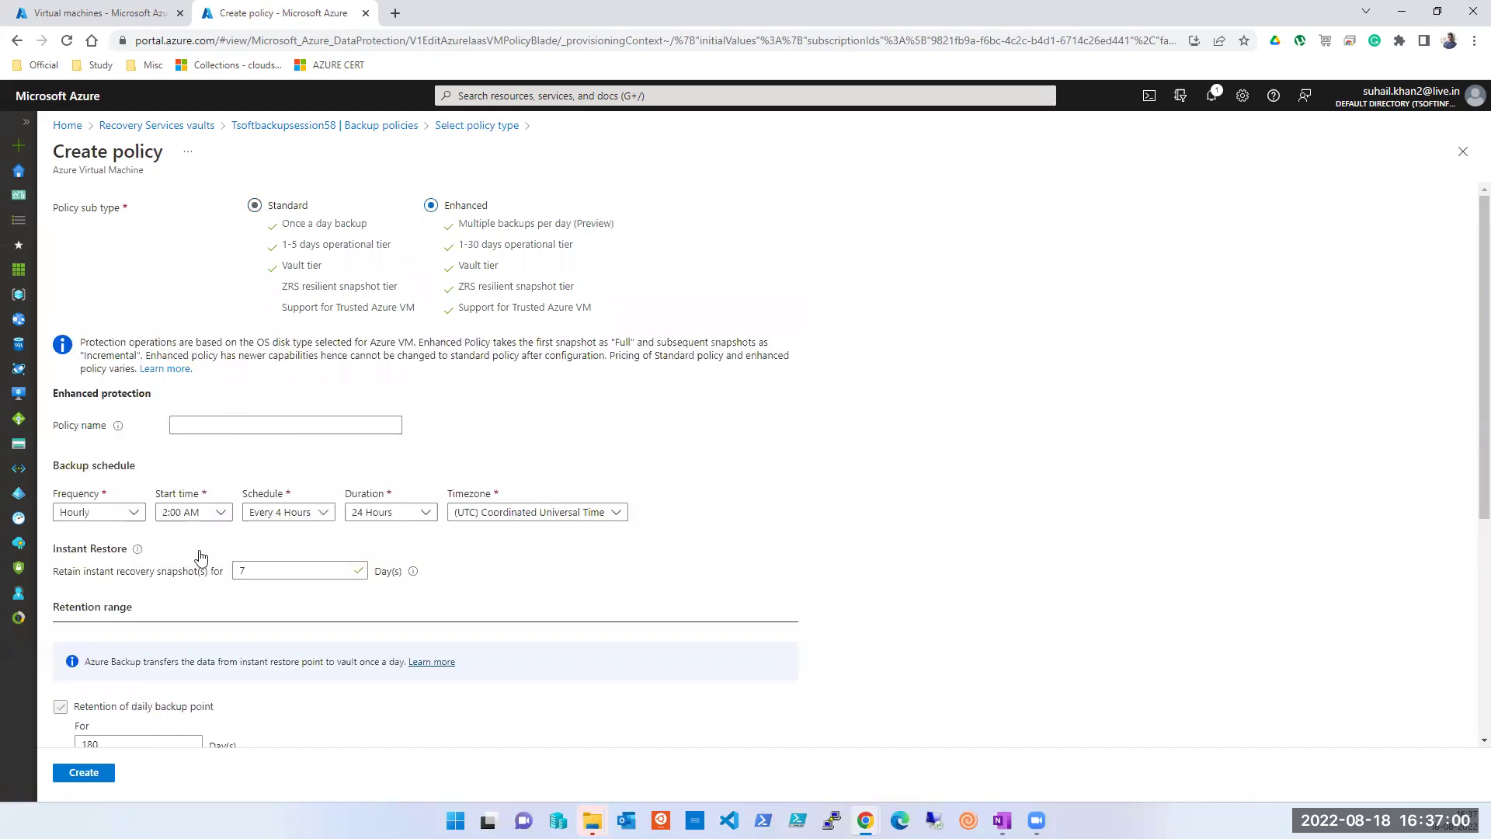
pyautogui.click(254, 206)
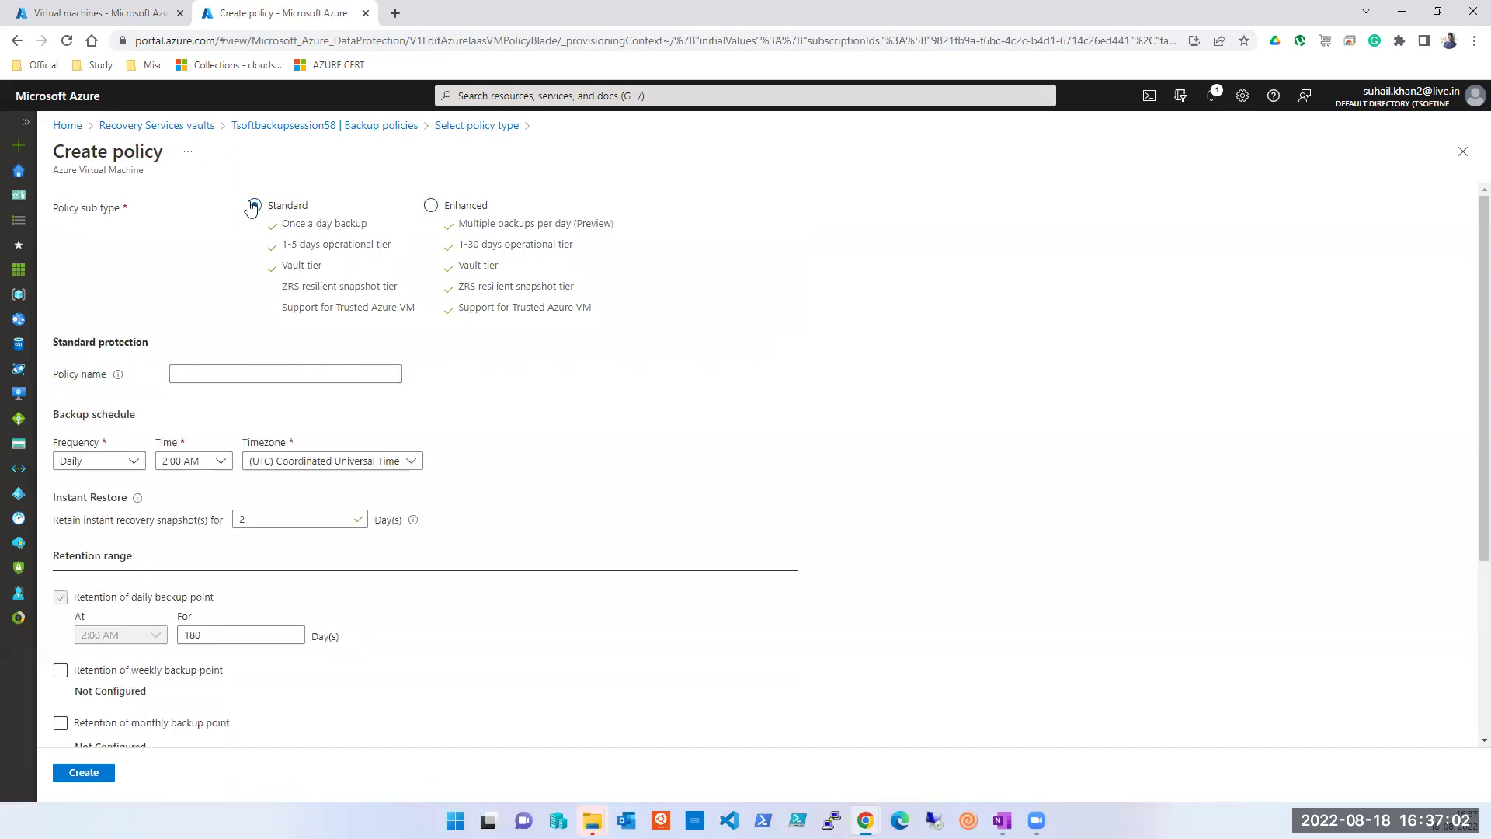
pyautogui.click(431, 205)
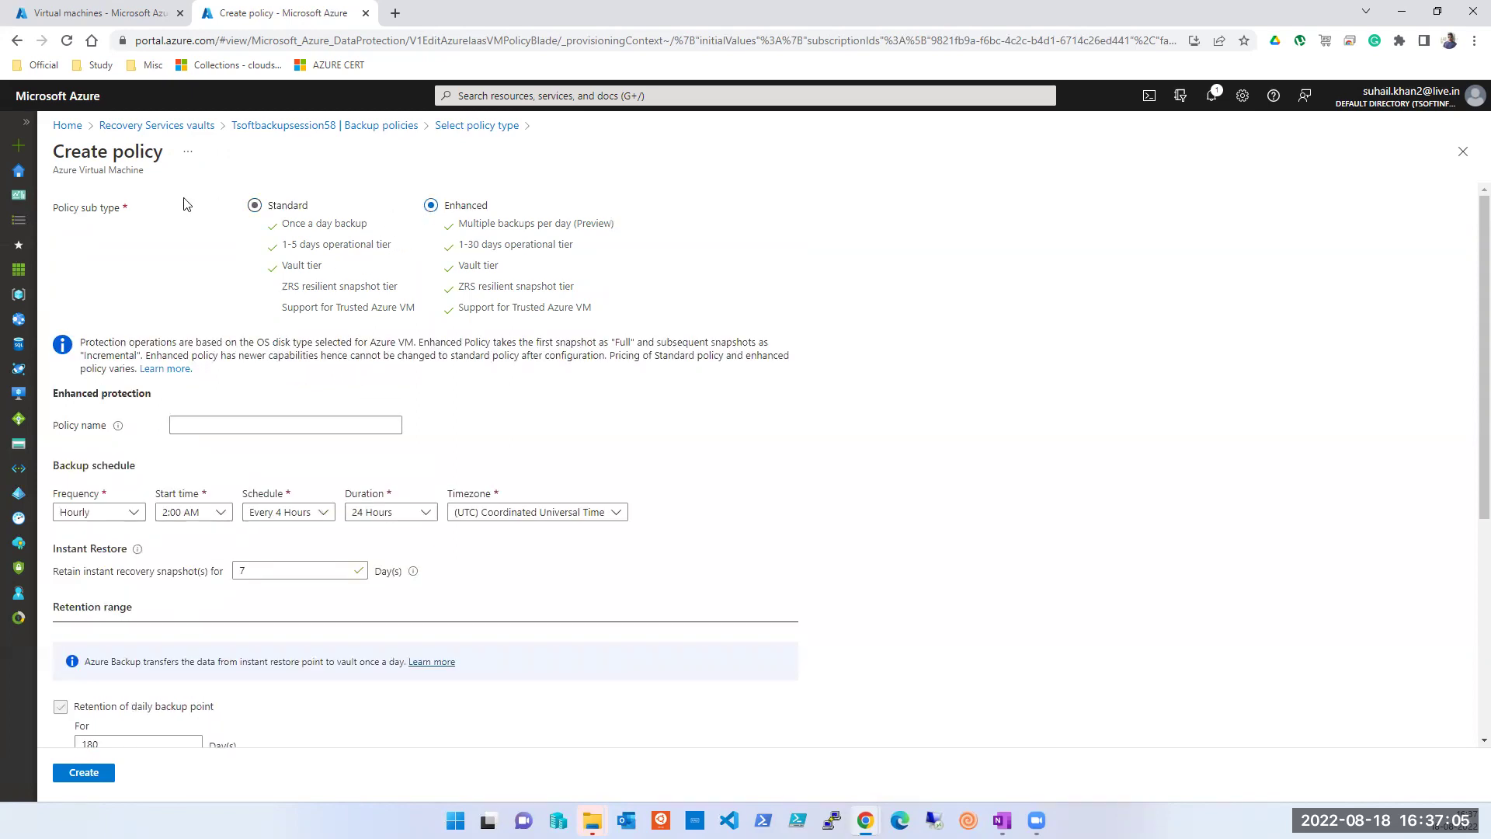
pyautogui.click(251, 211)
pyautogui.click(431, 206)
pyautogui.click(251, 208)
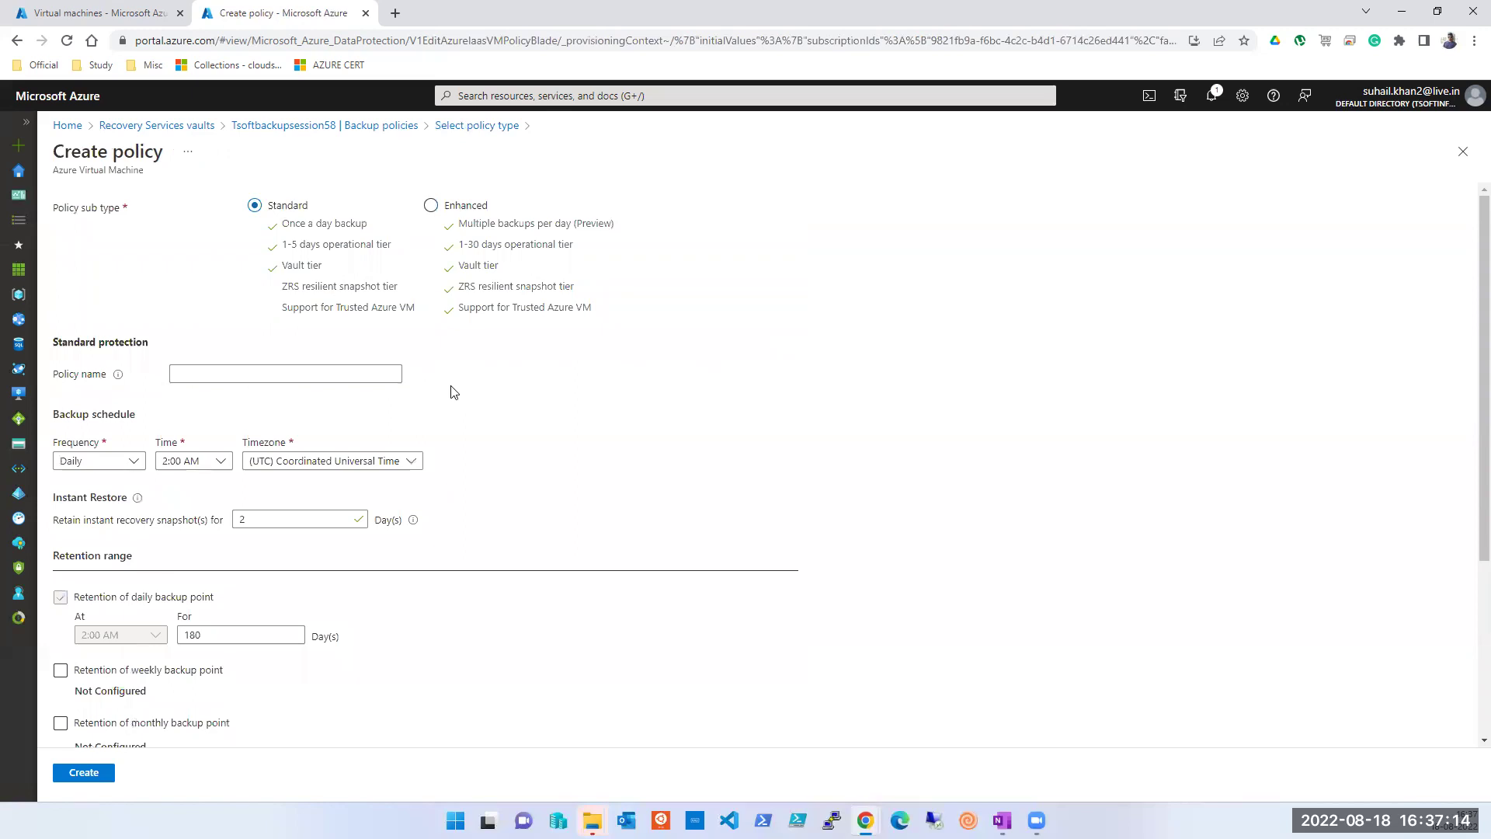
# Step: Name the new backup policy BackupPolicy
pyautogui.click(359, 376)
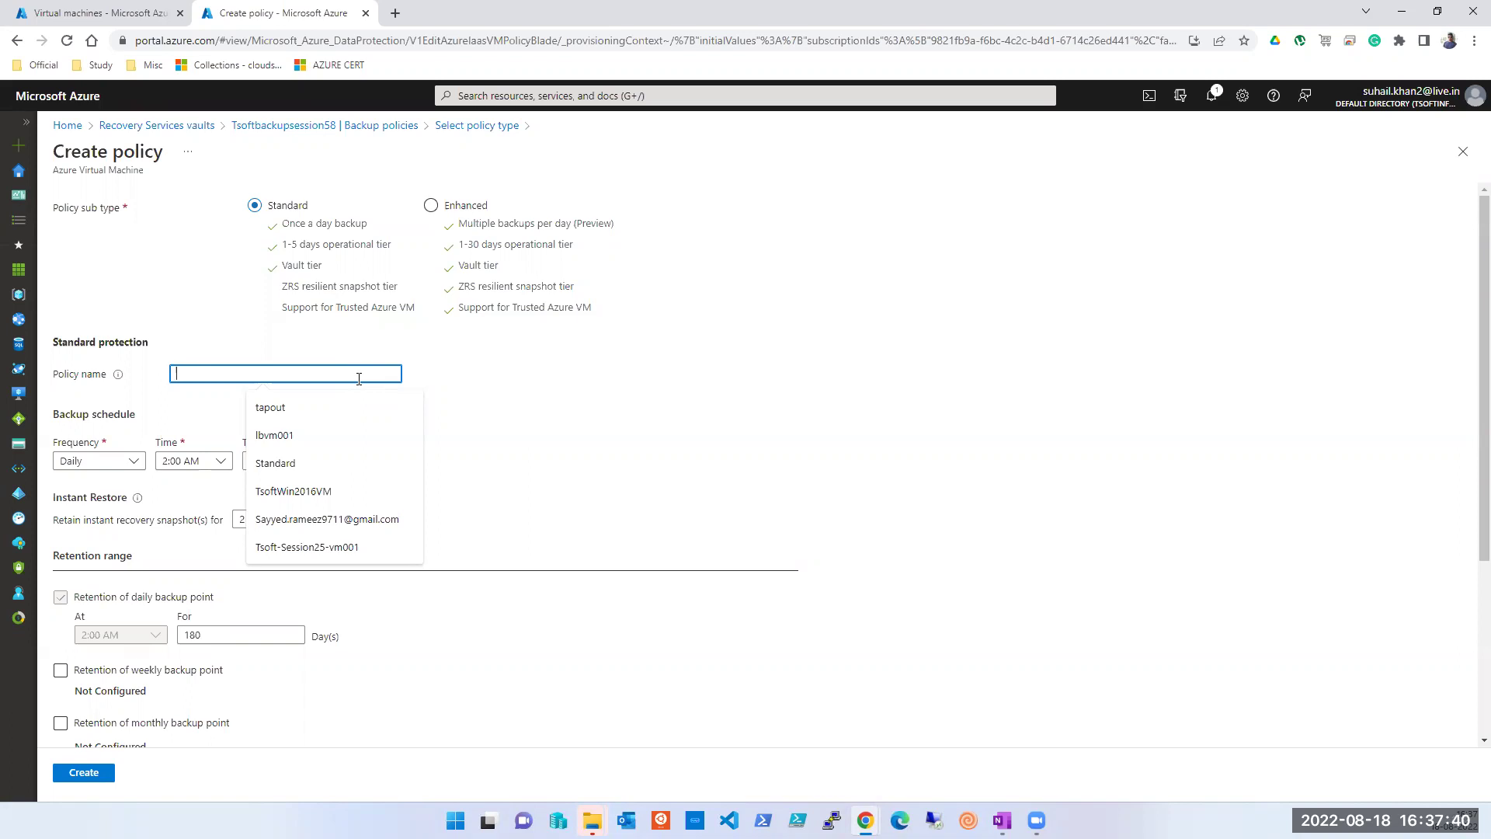
pyautogui.write('Bac')
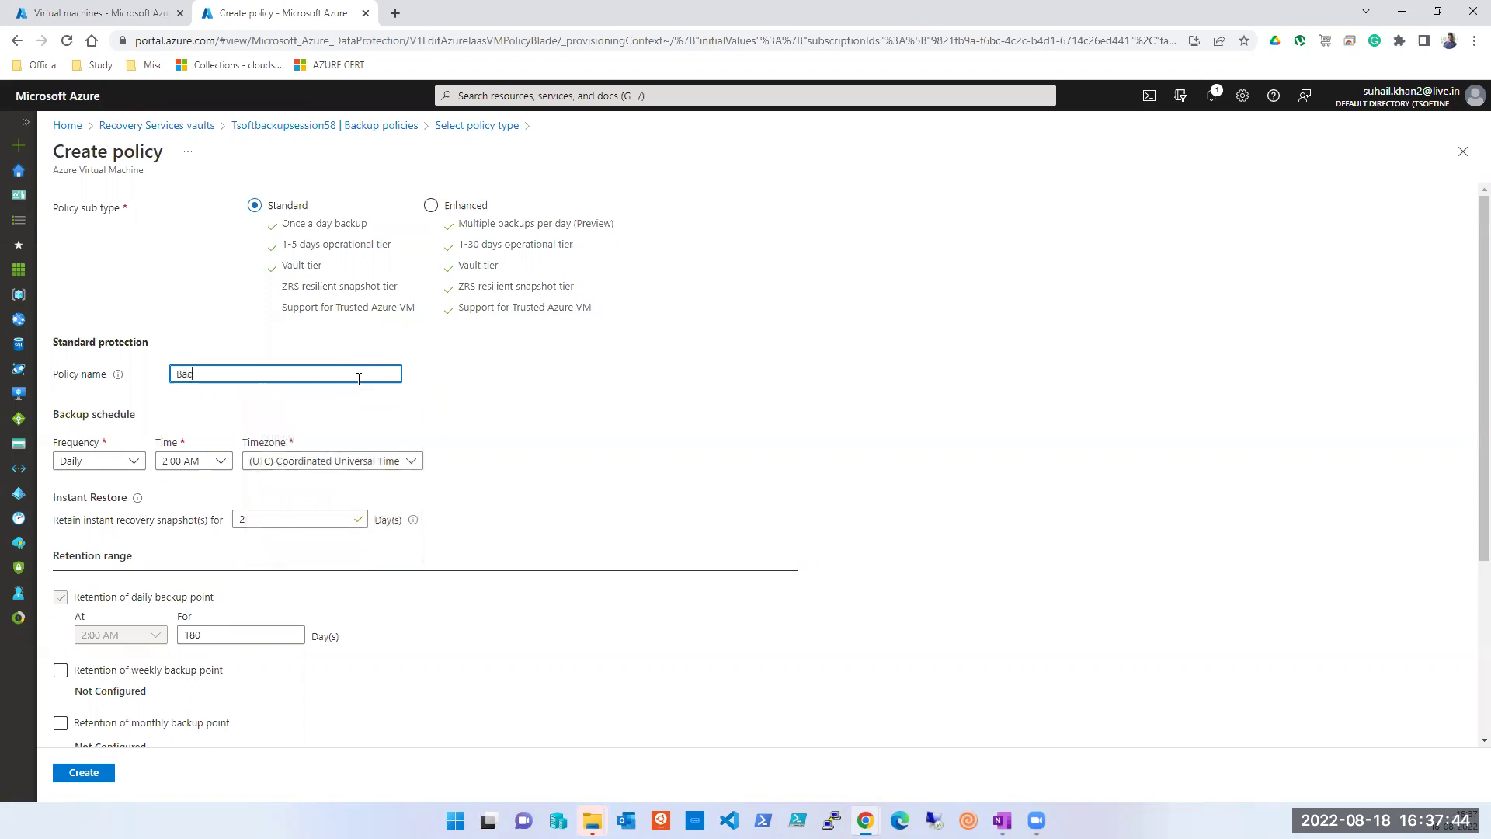
pyautogui.write('kupPolicy')
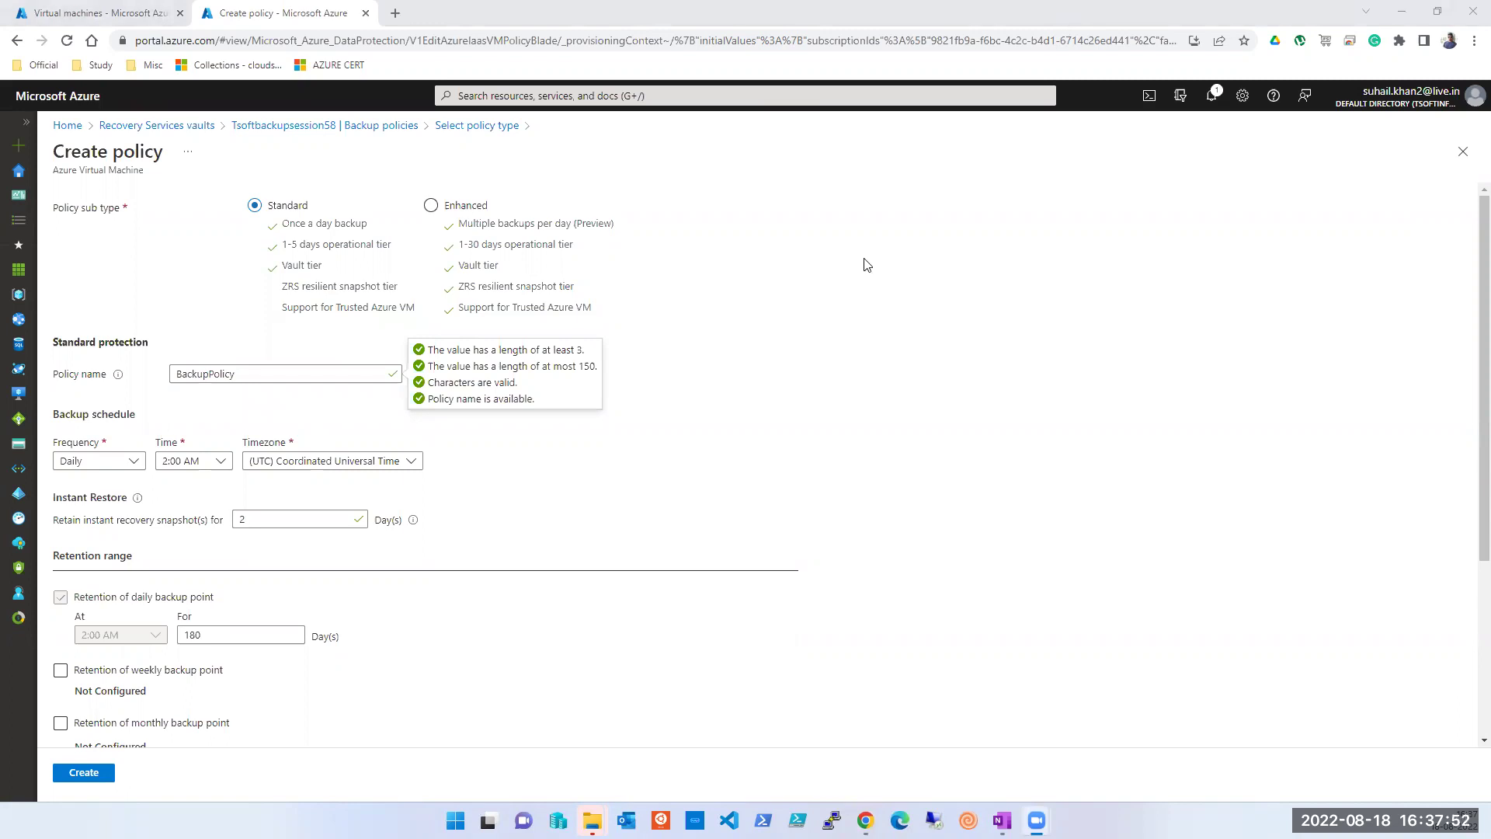
# Step: Try the Weekly frequency in the backup schedule and set it back to Daily
pyautogui.scroll(-1, 740, 296)
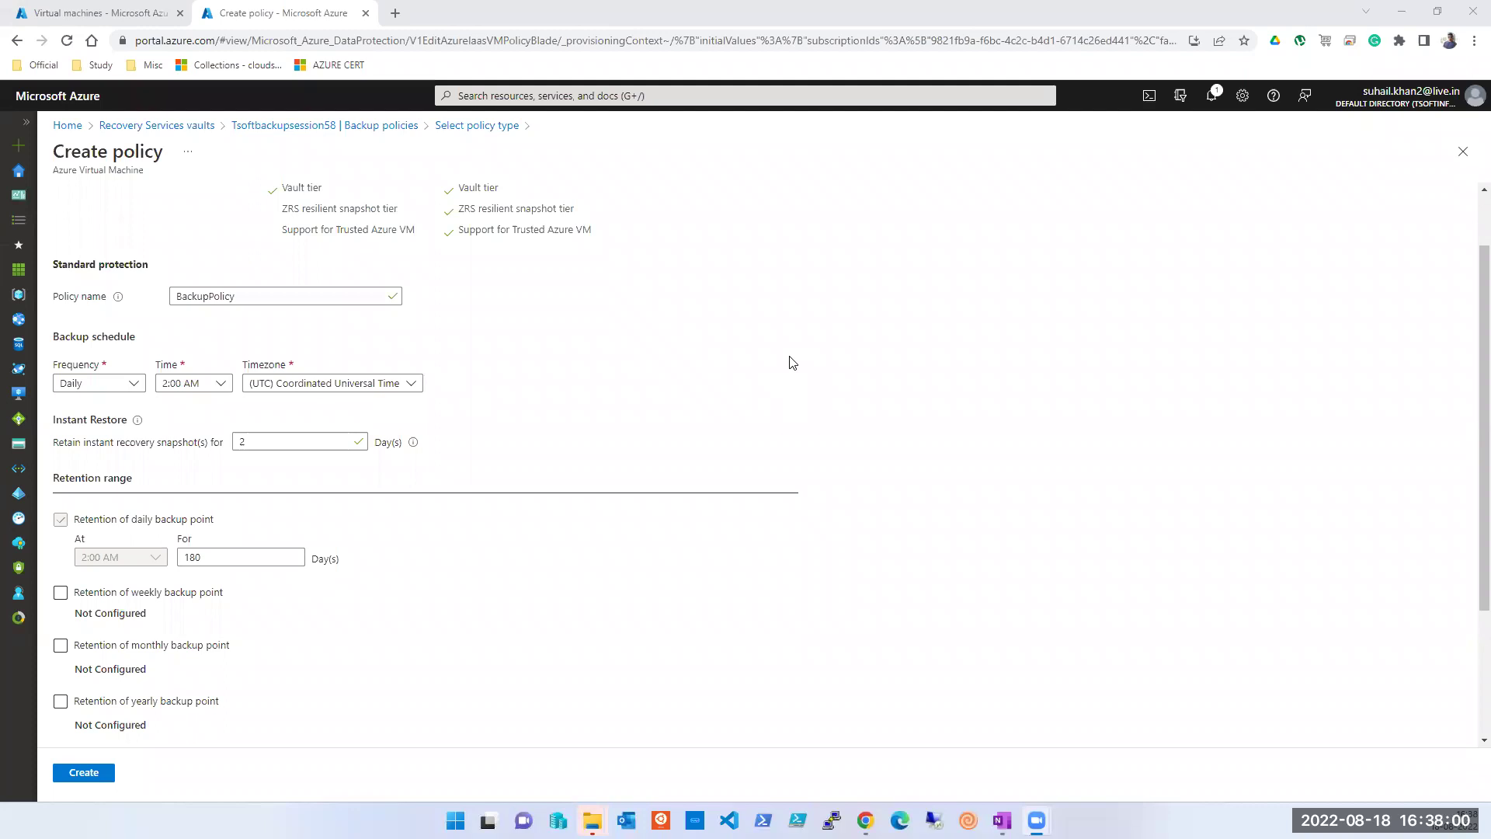
pyautogui.scroll(-2, 792, 363)
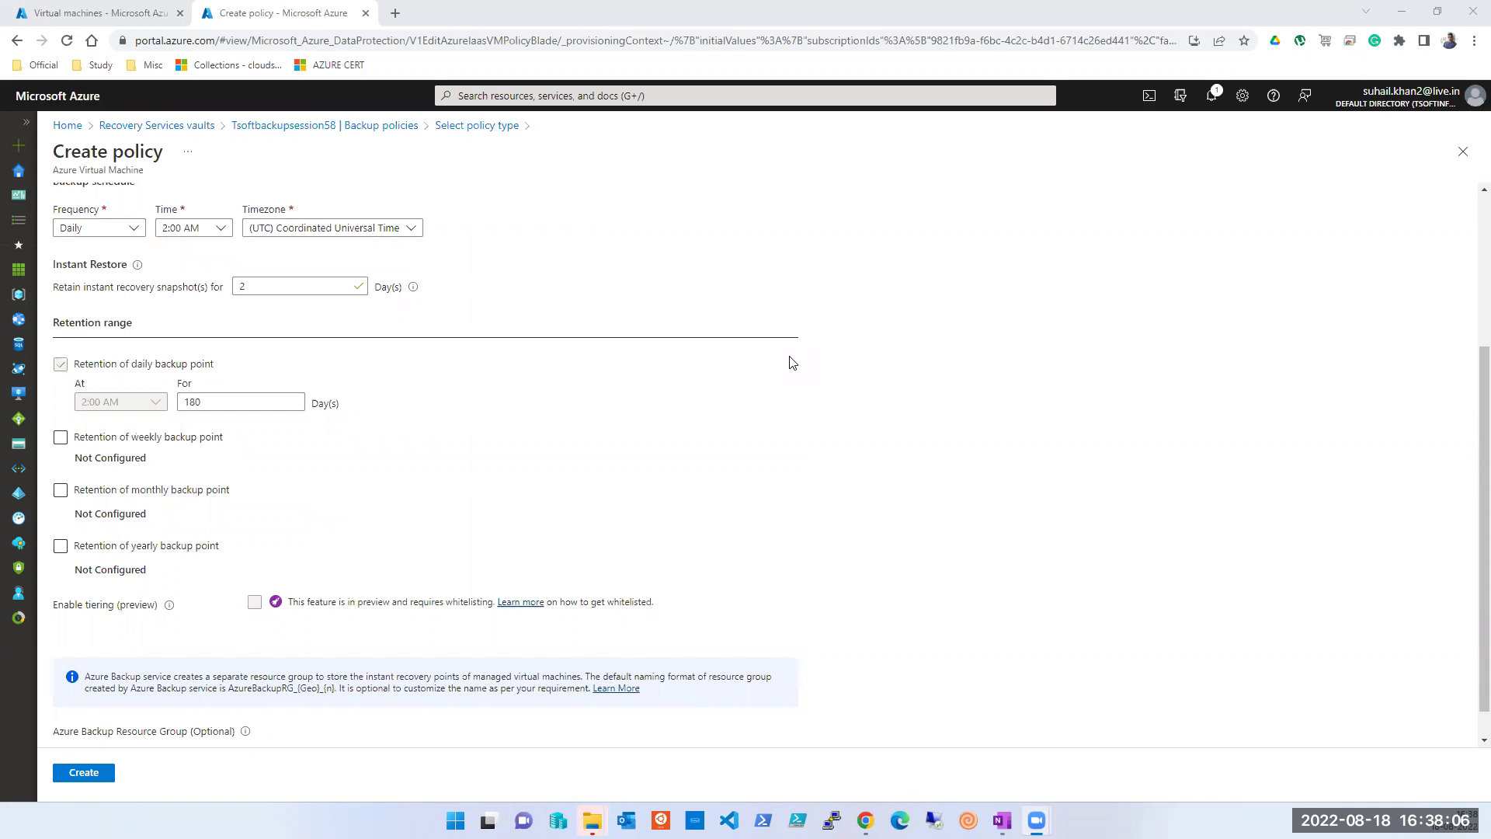
pyautogui.click(120, 237)
pyautogui.click(110, 263)
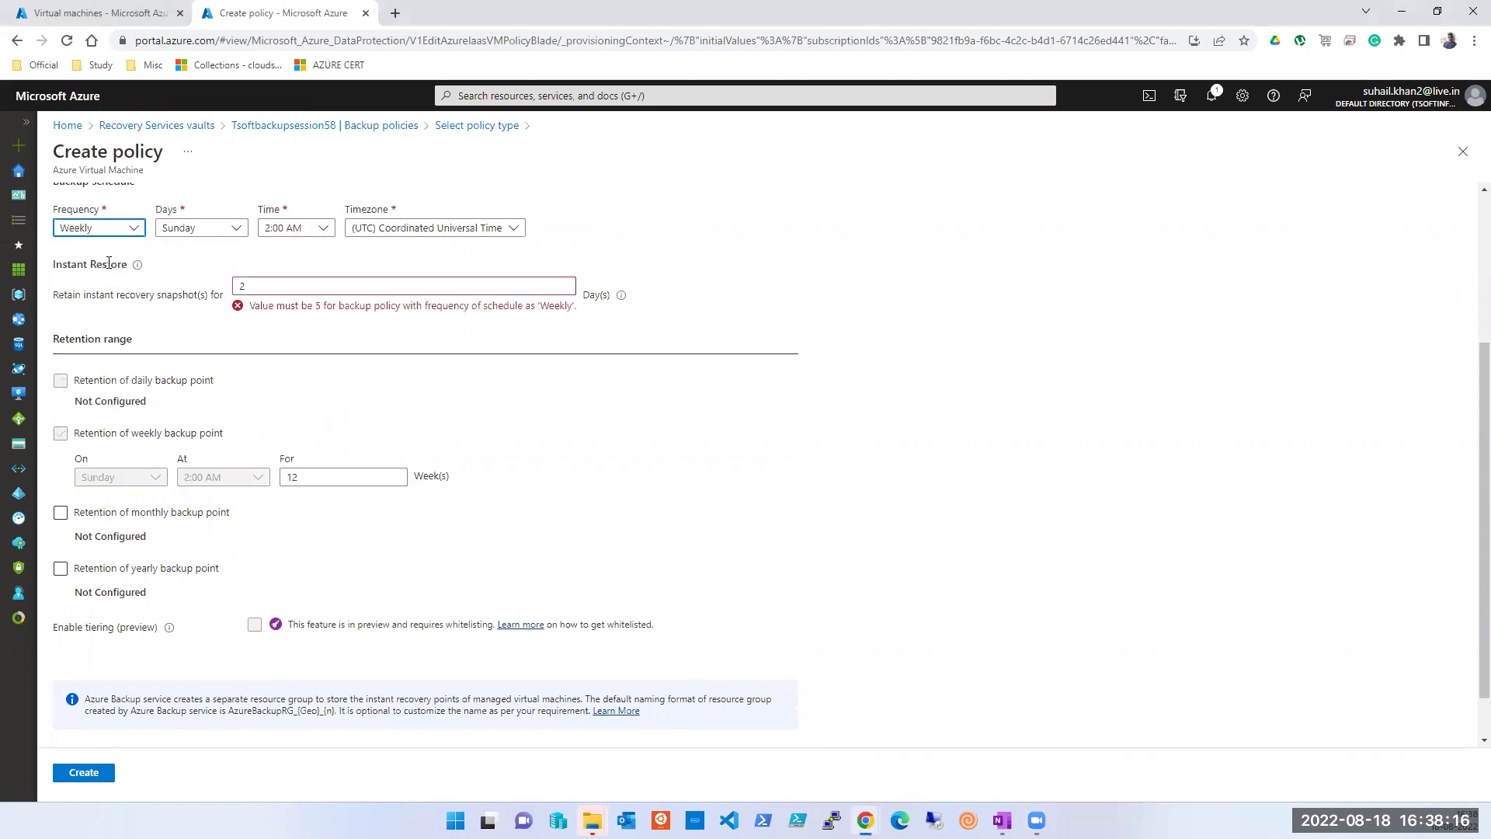
pyautogui.click(109, 230)
pyautogui.click(98, 246)
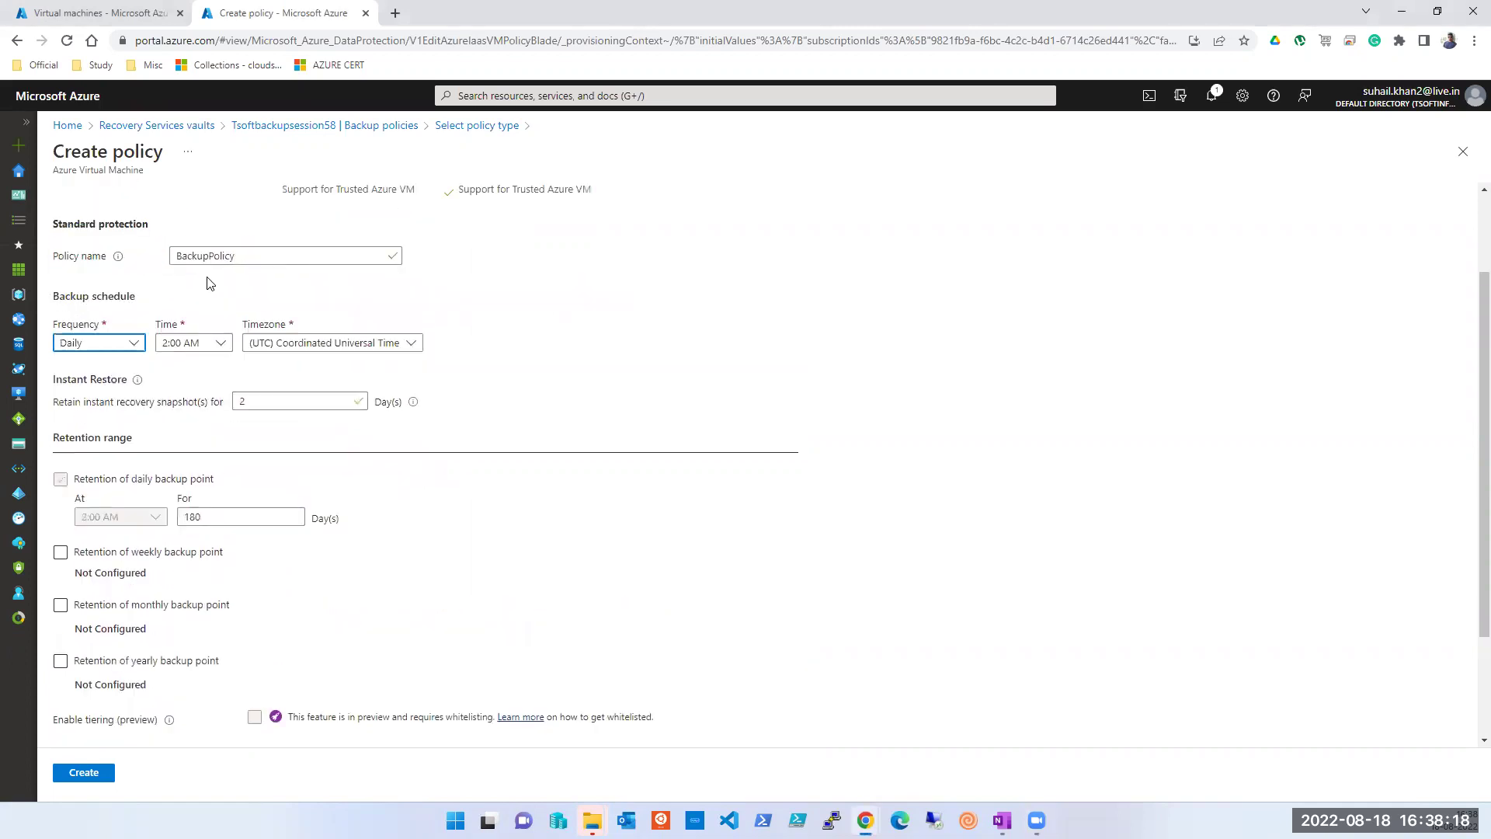
# Step: Compare the backup frequency options of the Enhanced and Standard policy sub types, keeping Standard selected
pyautogui.scroll(3, 209, 283)
pyautogui.click(432, 205)
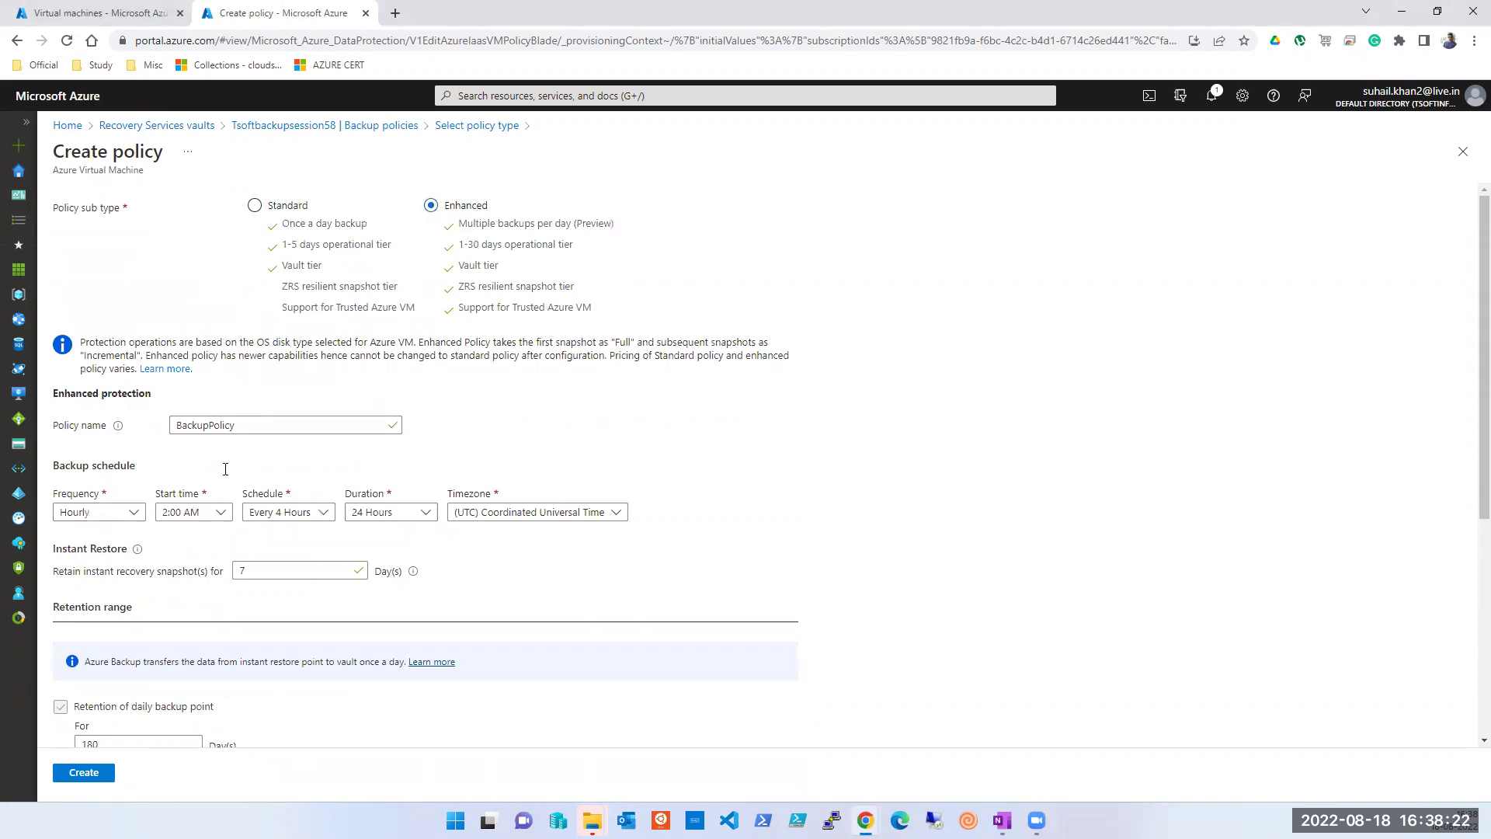
pyautogui.click(91, 518)
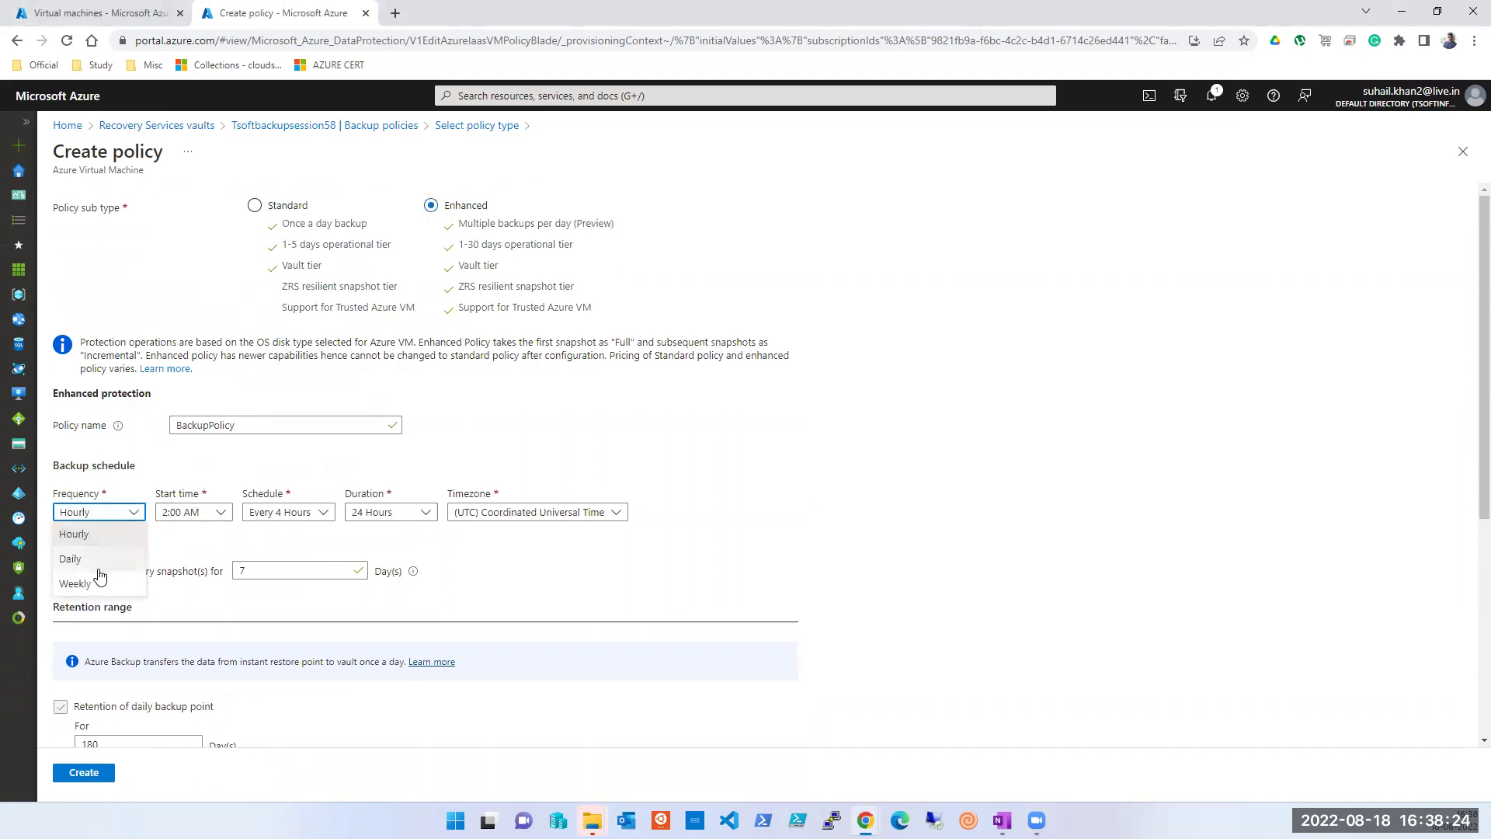
pyautogui.click(257, 211)
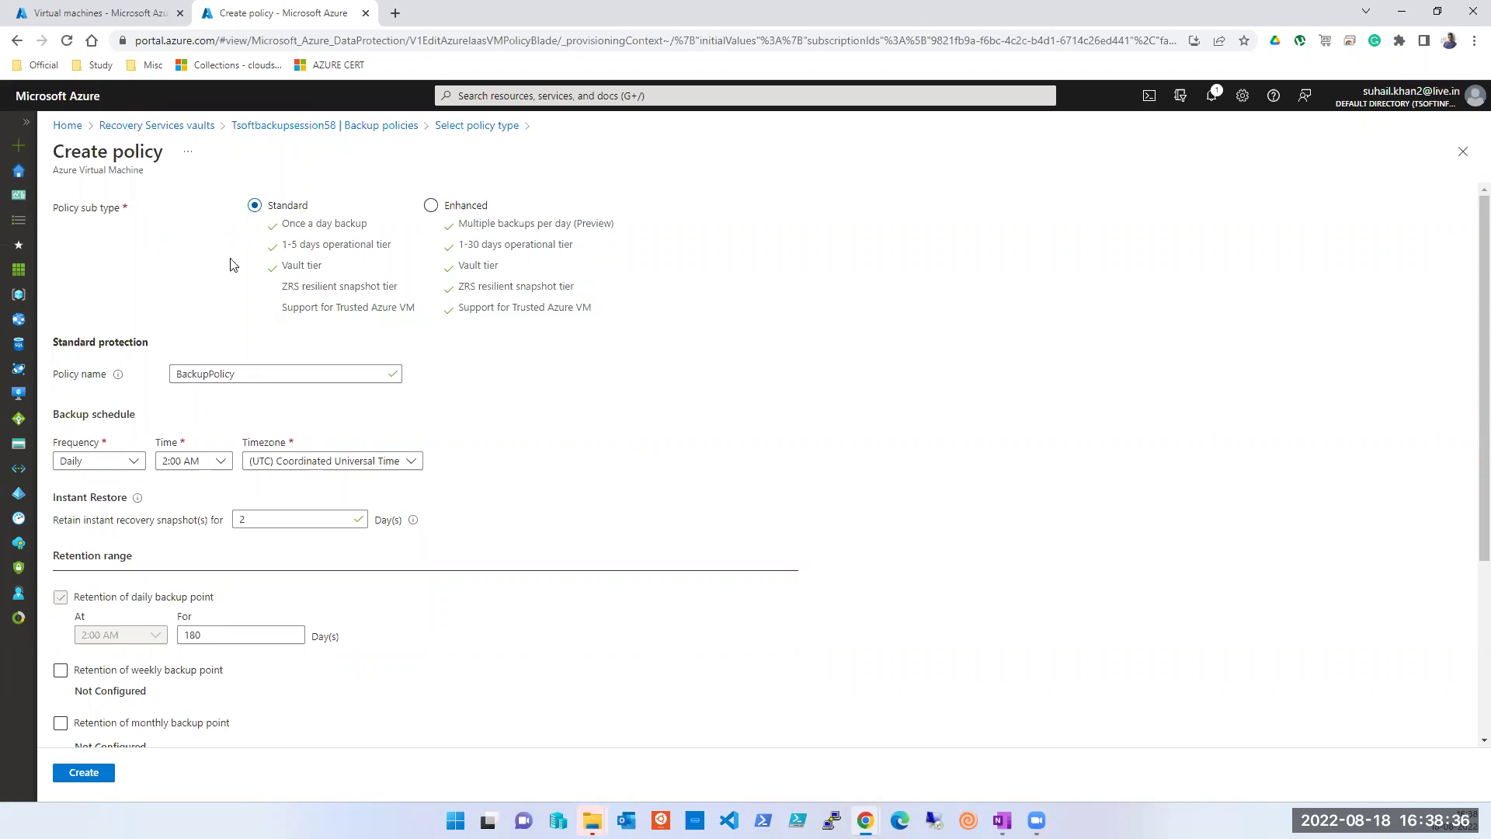
pyautogui.click(114, 470)
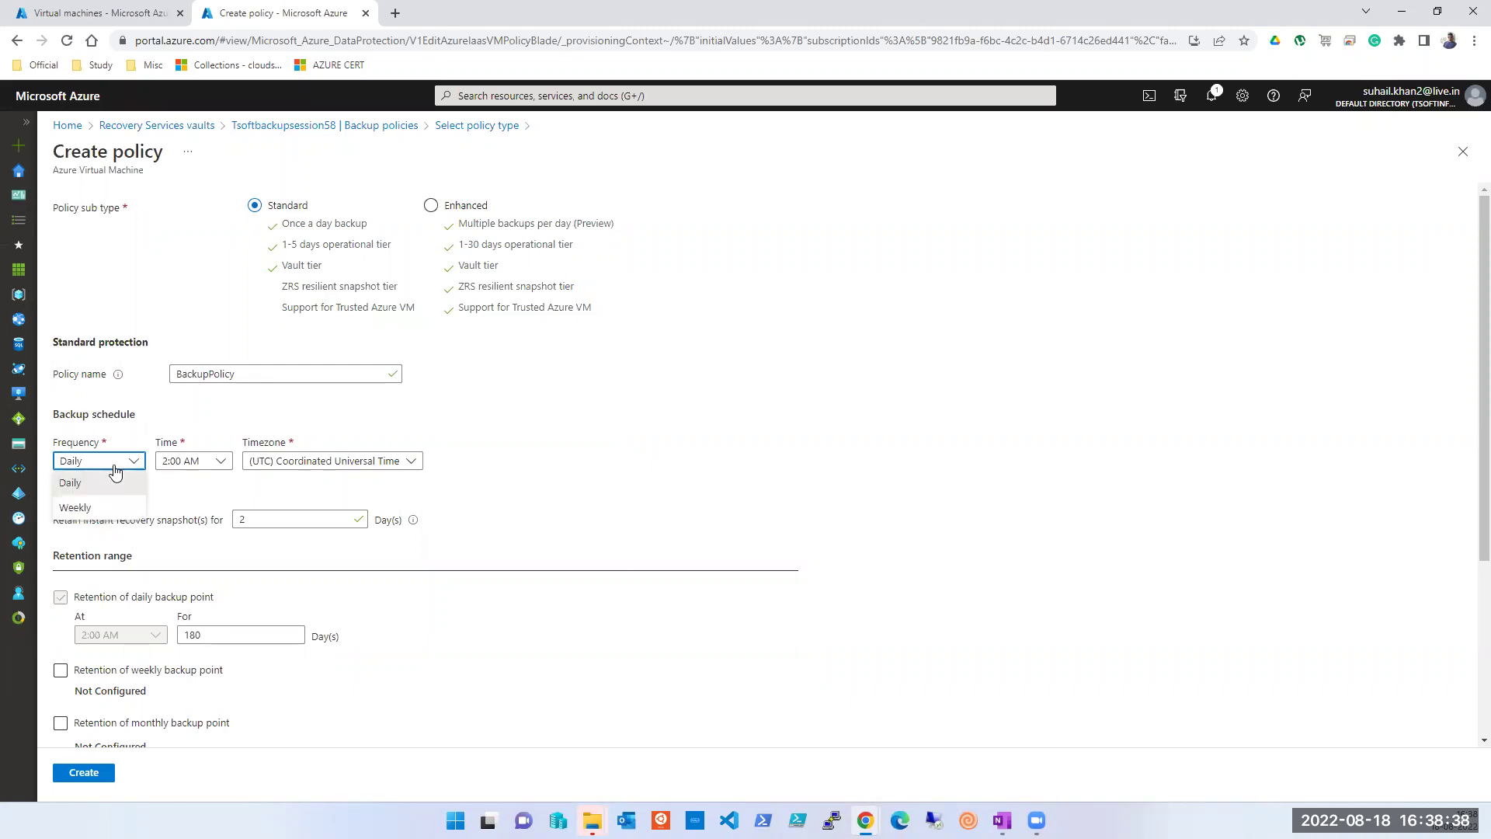
pyautogui.click(431, 205)
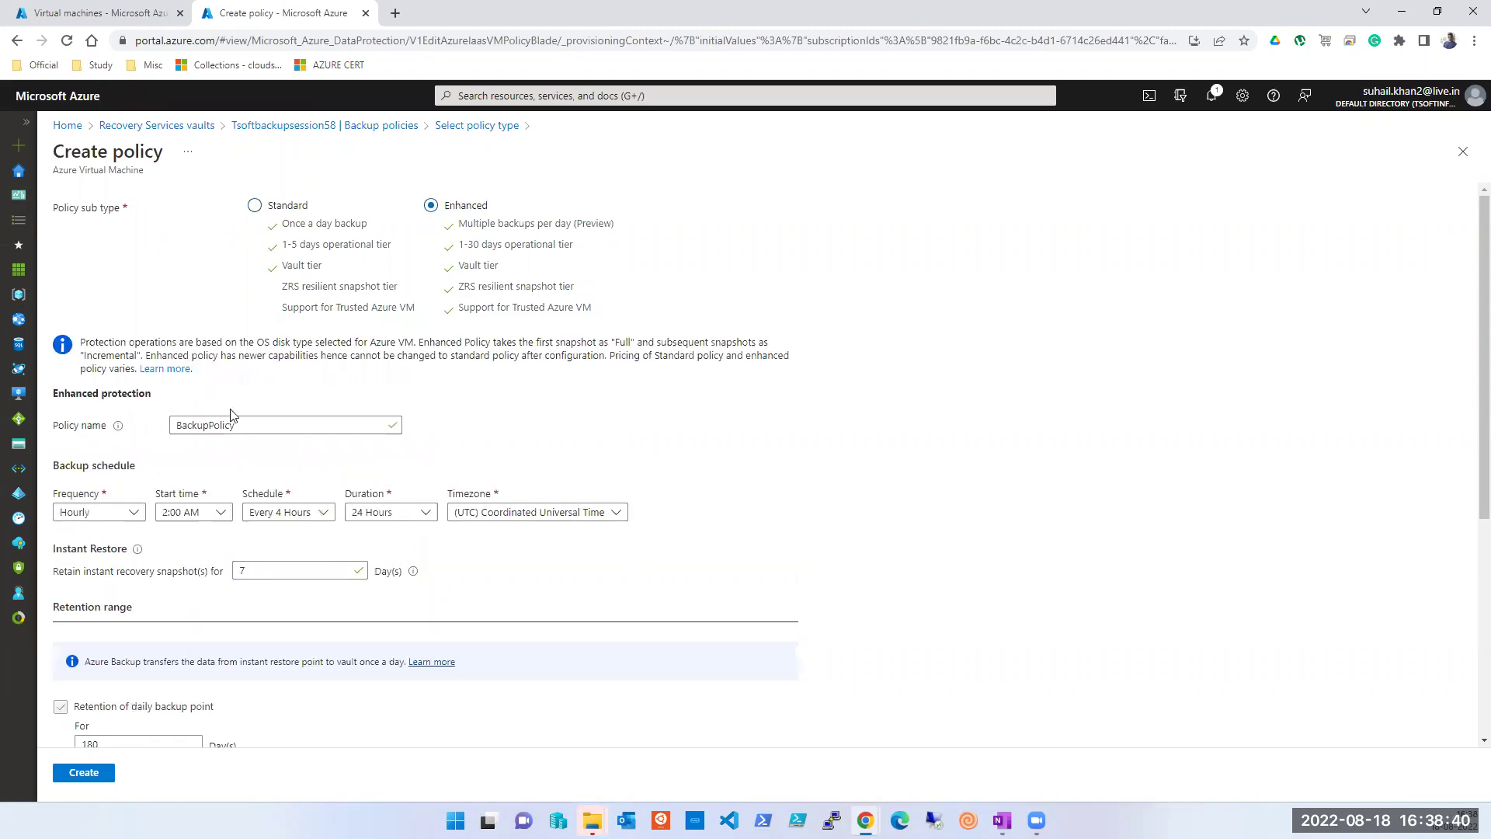
pyautogui.click(101, 513)
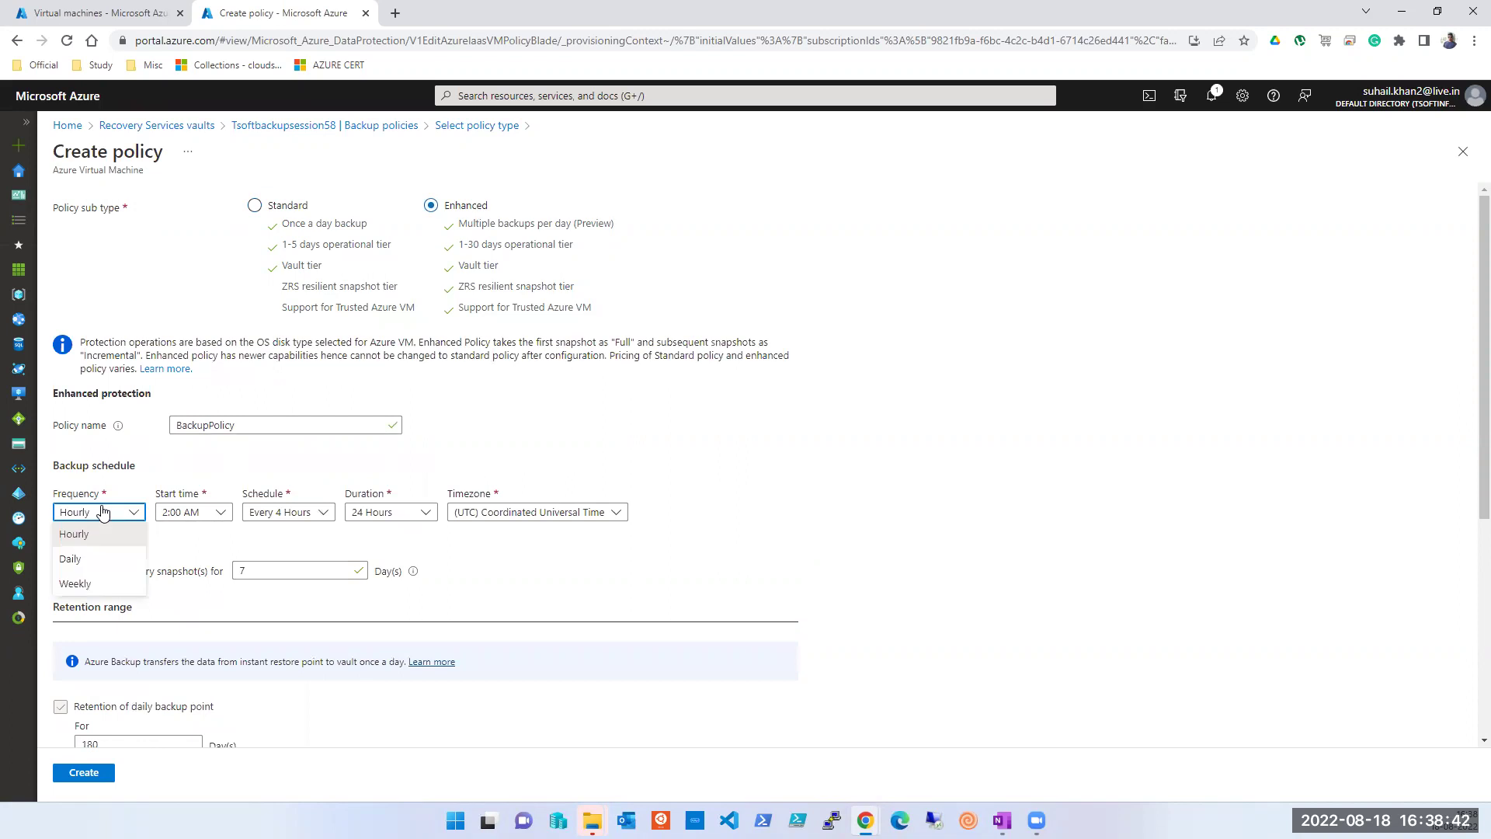
pyautogui.click(255, 205)
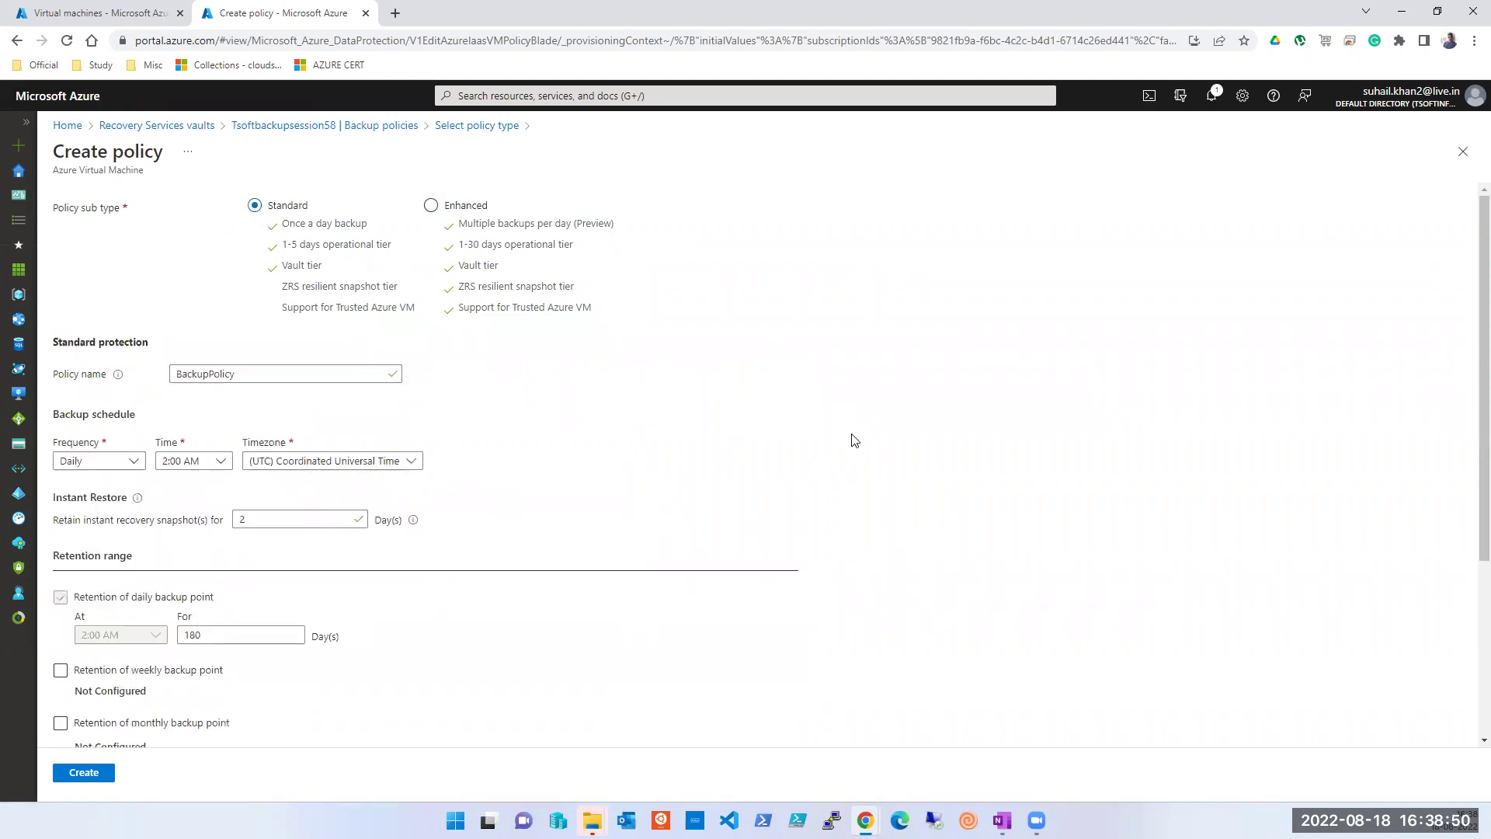
pyautogui.click(428, 205)
pyautogui.scroll(-1, 347, 346)
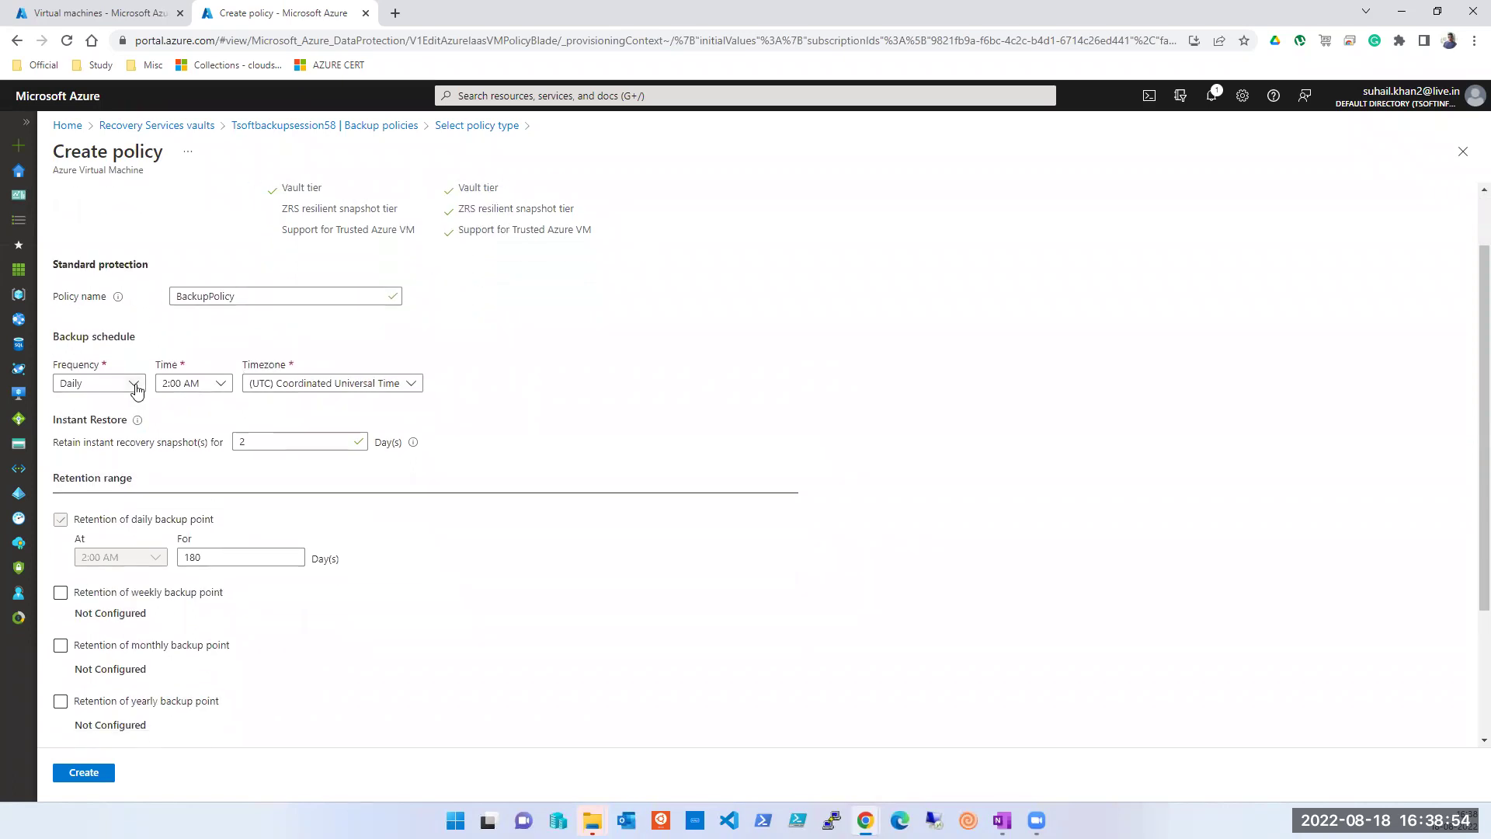
# Step: Keep the backup schedule's frequency at Daily and set the backup time to 10:30 PM
pyautogui.click(136, 386)
pyautogui.click(92, 404)
pyautogui.click(222, 395)
pyautogui.click(233, 501)
pyautogui.scroll(-2, 225, 435)
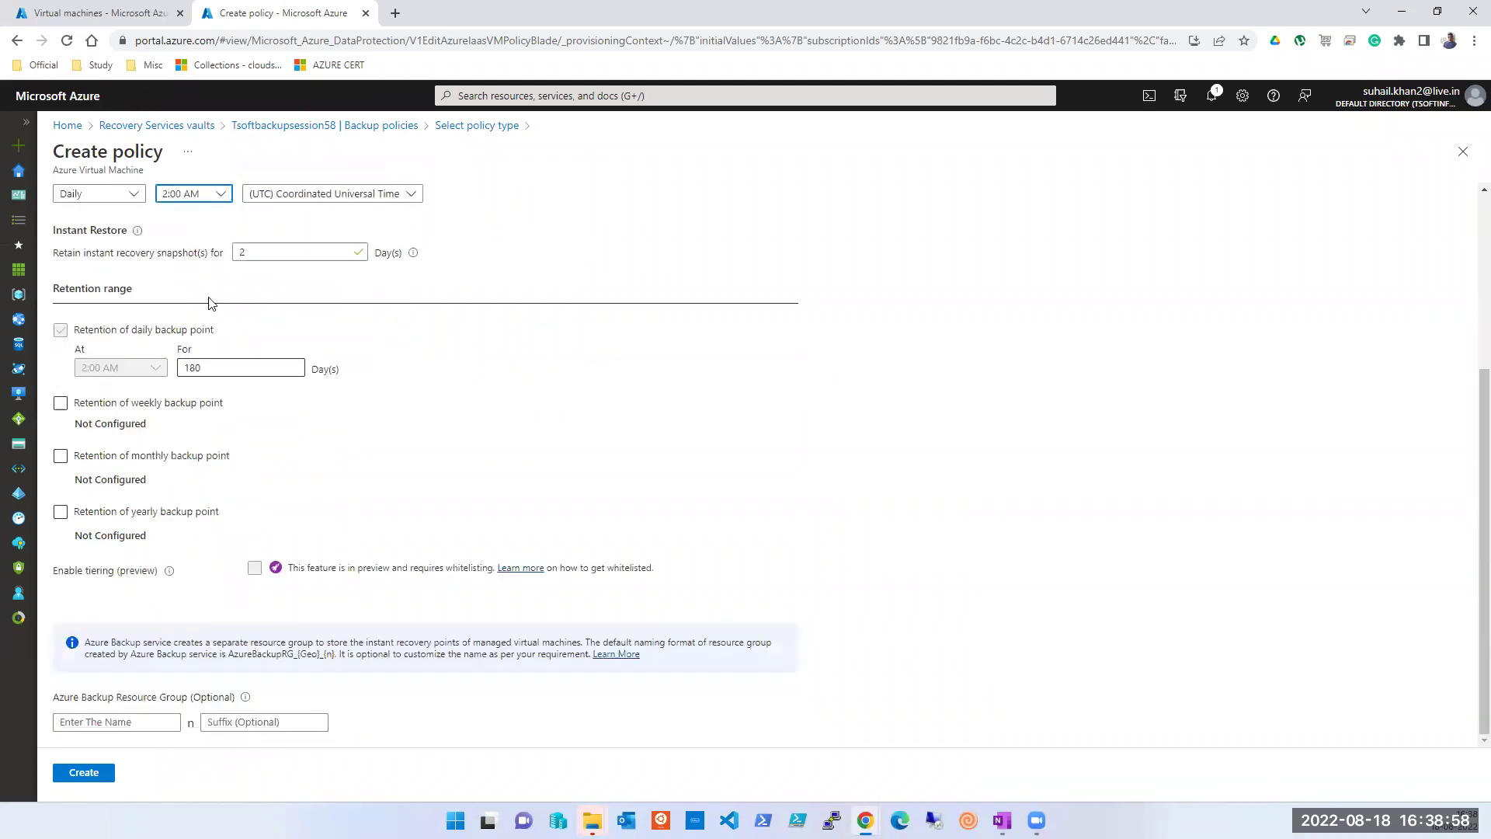
pyautogui.click(208, 194)
pyautogui.scroll(-3, 177, 481)
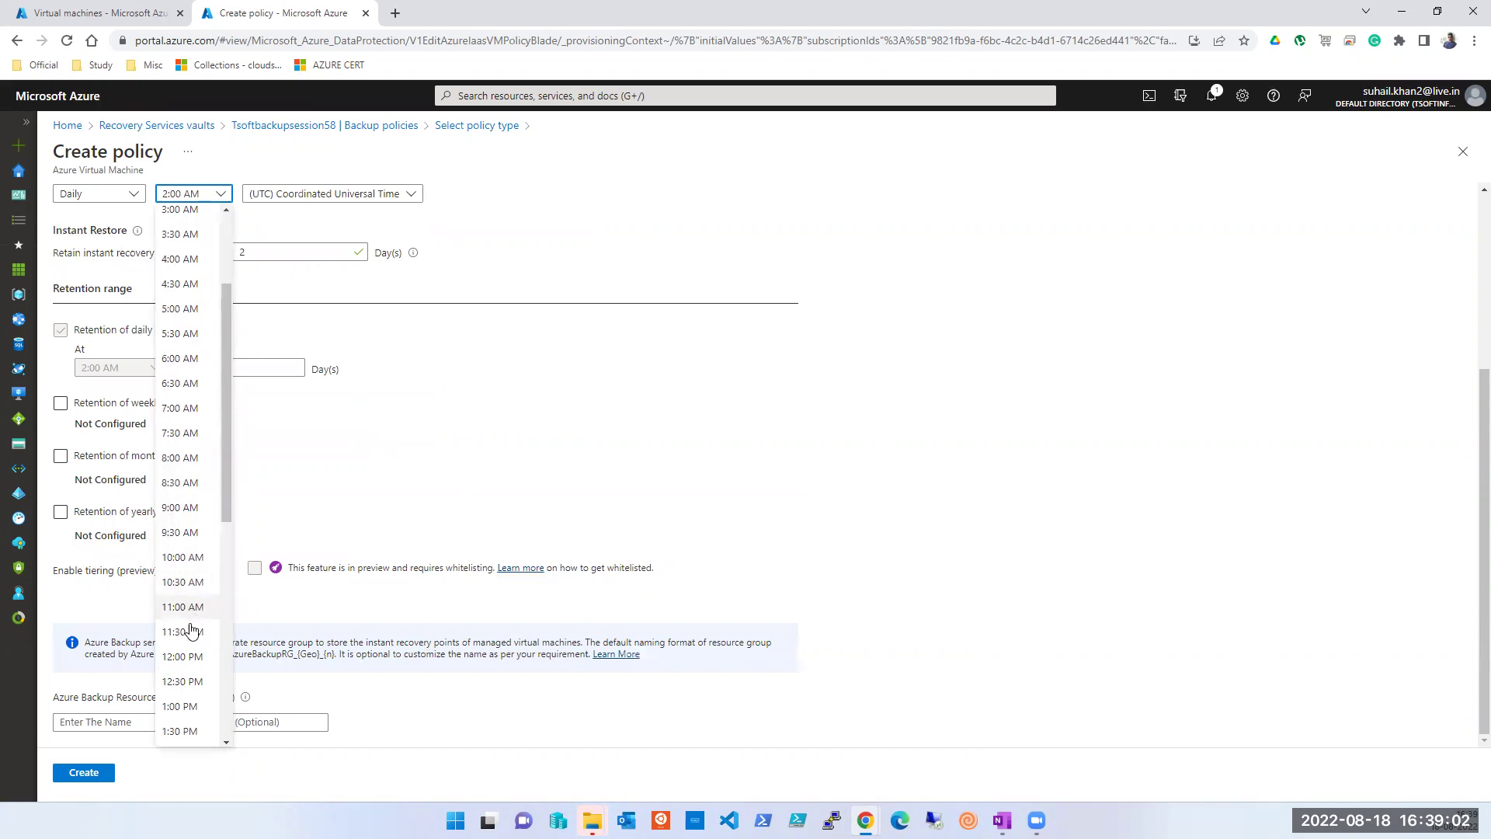
pyautogui.scroll(-6, 193, 590)
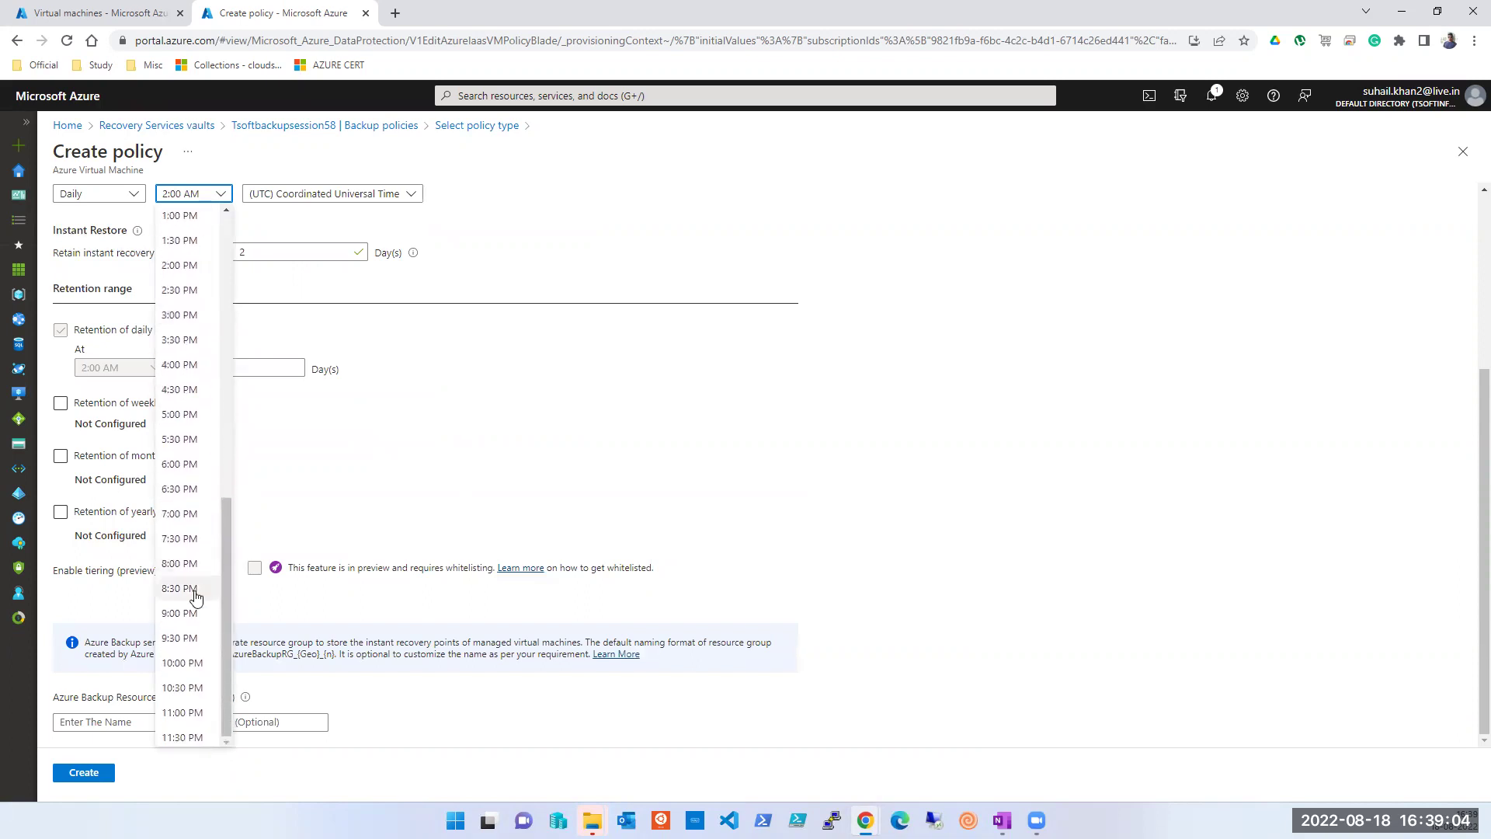
pyautogui.click(181, 685)
# Step: Set the backup schedule's timezone to (UTC+05:30) Chennai, Kolkata, Mumbai, New Delhi
pyautogui.click(291, 204)
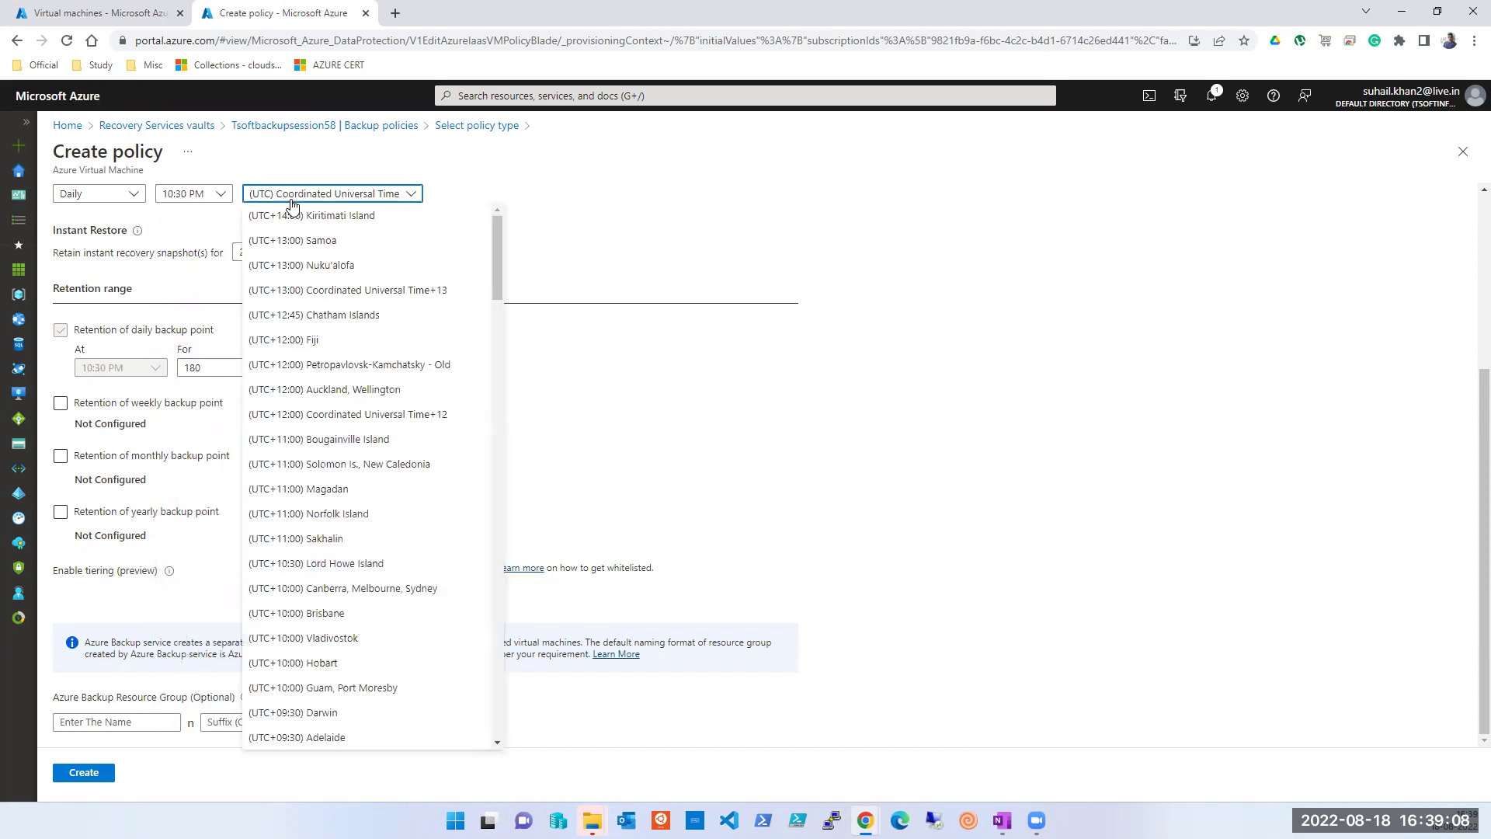
pyautogui.scroll(-2, 417, 549)
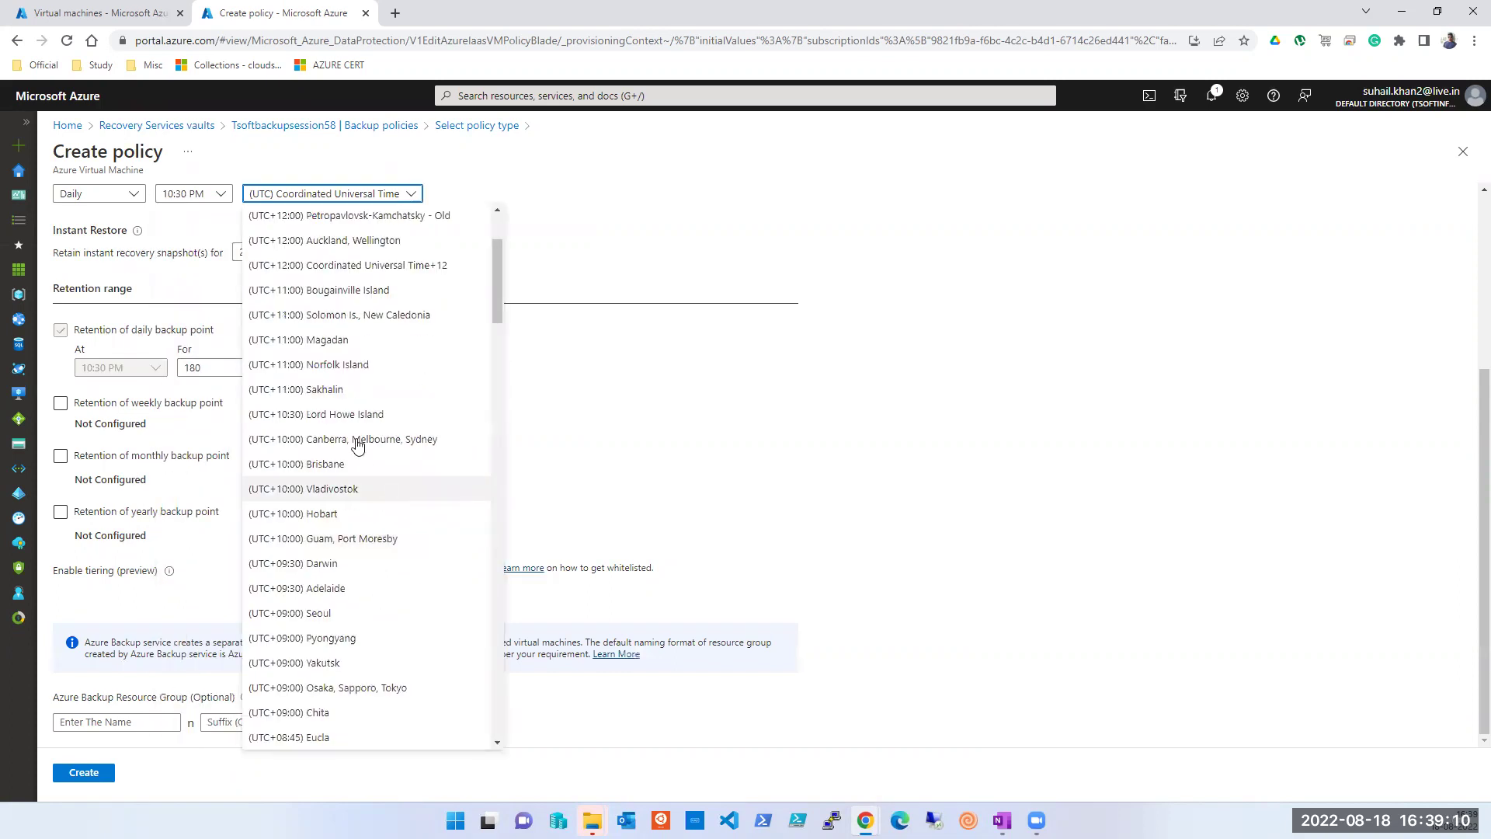
pyautogui.scroll(1, 356, 443)
pyautogui.scroll(1, 356, 443)
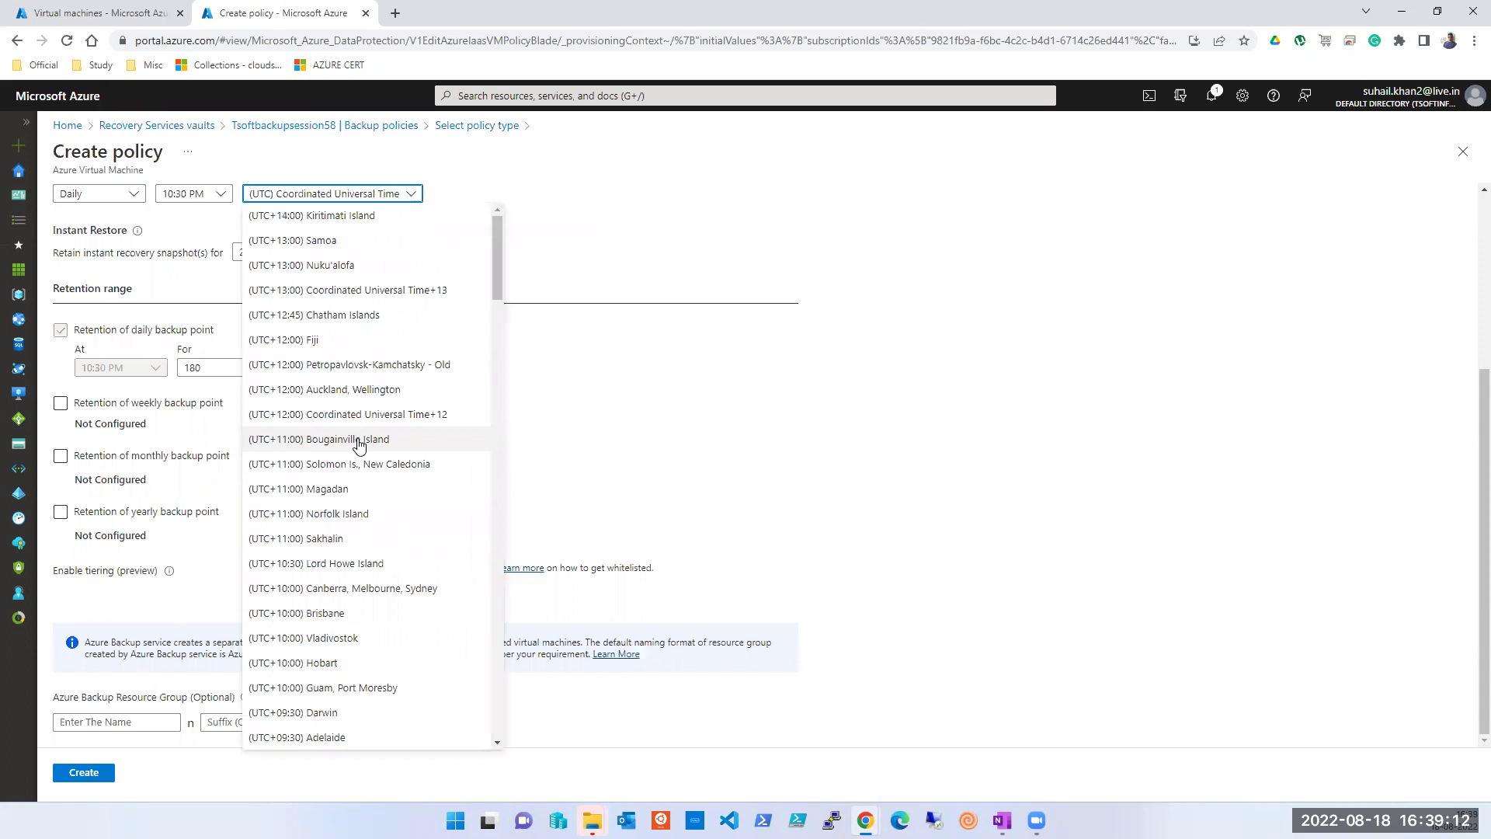
pyautogui.scroll(-10, 358, 444)
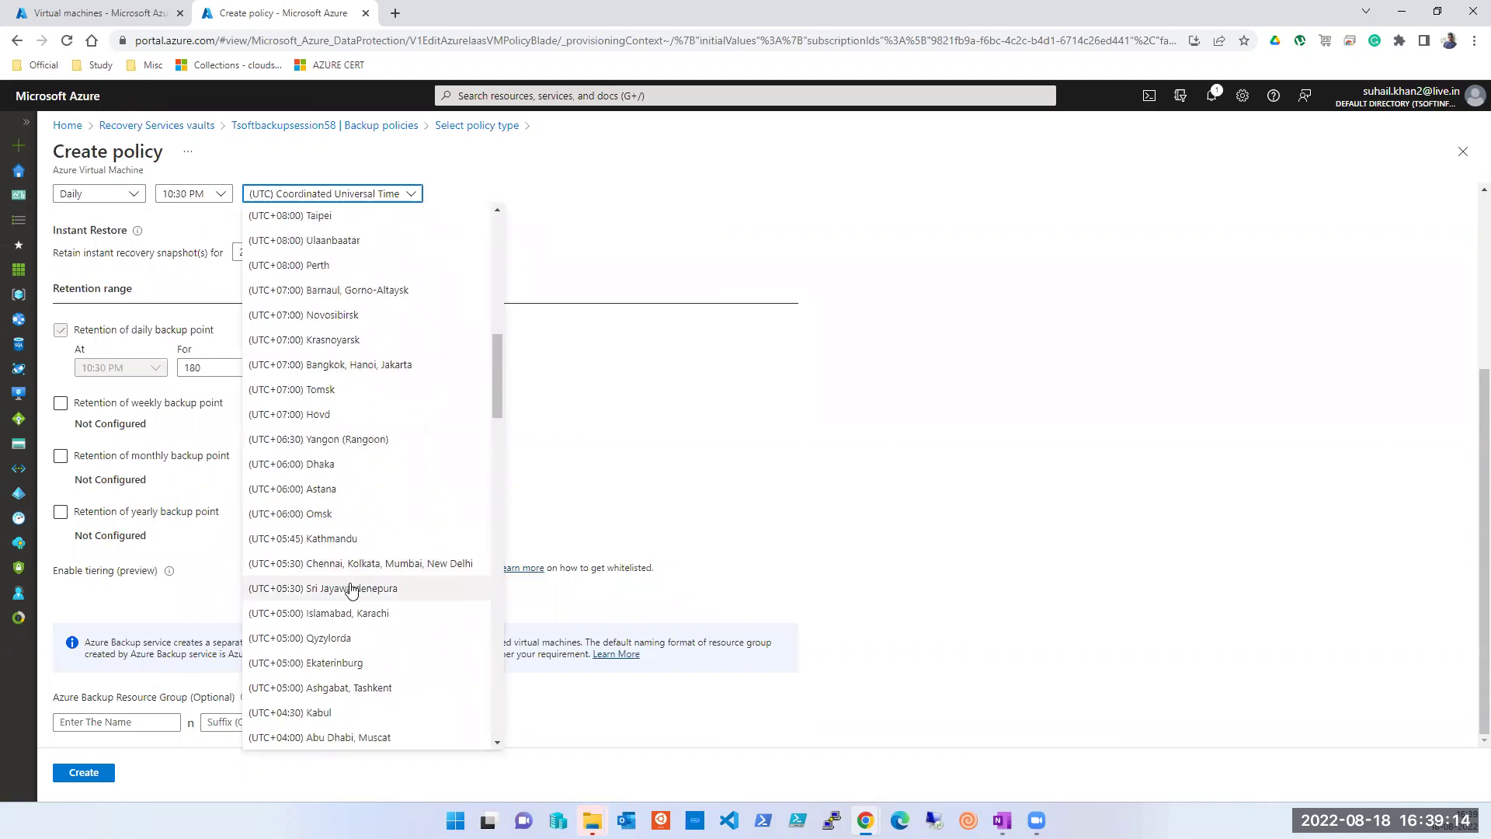
pyautogui.click(351, 566)
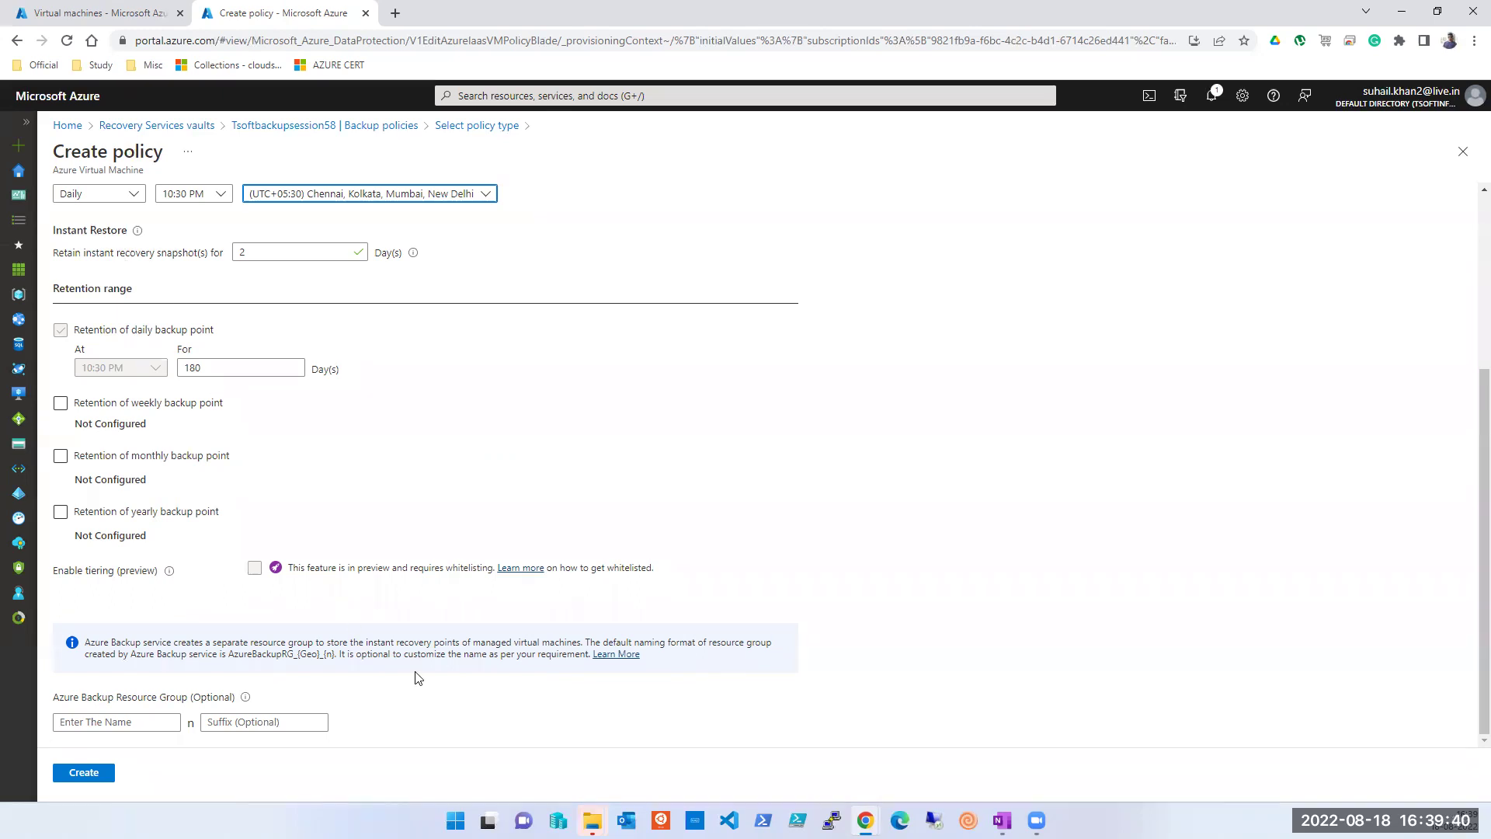
# Step: Open Paint and draw a column of five rectangles, each about 155 by 81 px, down the left side of the canvas
pyautogui.press('super')
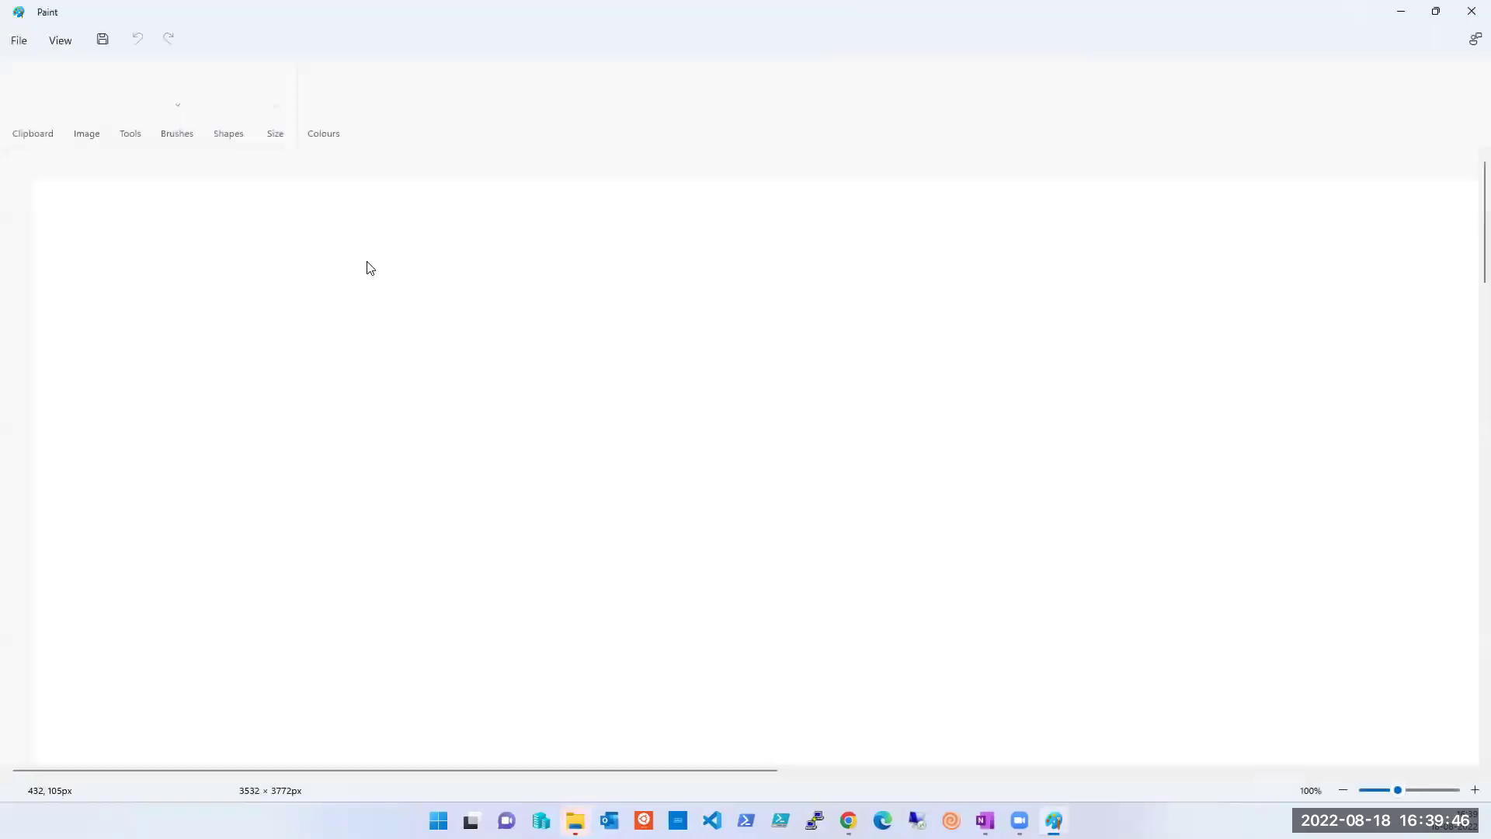
pyautogui.click(367, 261)
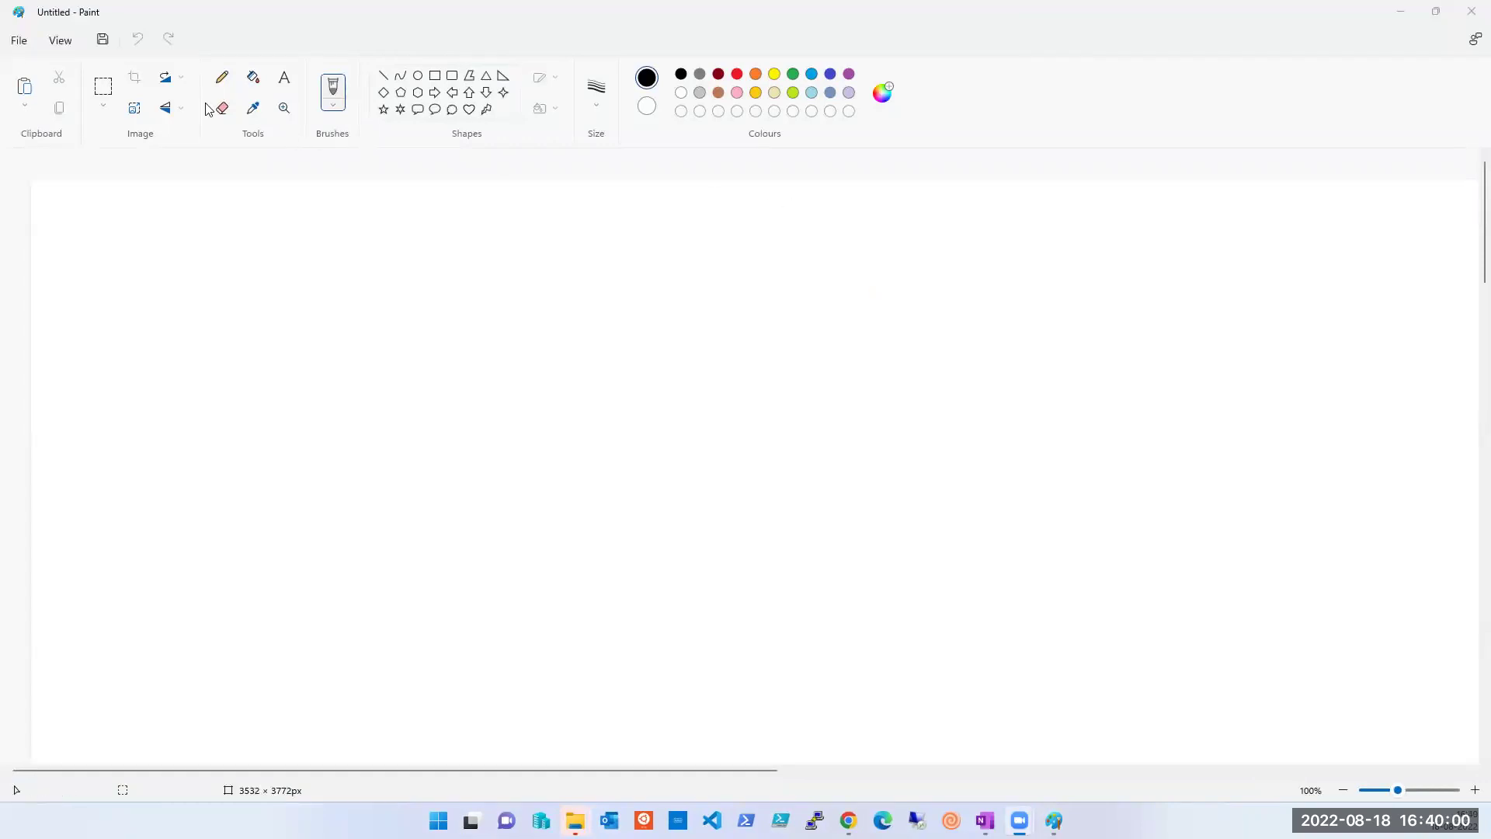
pyautogui.click(435, 75)
pyautogui.moveTo(90, 225)
pyautogui.mouseDown()
pyautogui.moveTo(119, 263)
pyautogui.moveTo(210, 299)
pyautogui.mouseUp()
pyautogui.moveTo(92, 338); pyautogui.dragTo(216, 400)
pyautogui.moveTo(78, 445)
pyautogui.mouseDown()
pyautogui.moveTo(160, 504)
pyautogui.moveTo(204, 509)
pyautogui.mouseUp()
pyautogui.moveTo(91, 562)
pyautogui.mouseDown()
pyautogui.moveTo(175, 613)
pyautogui.moveTo(190, 653)
pyautogui.moveTo(208, 625)
pyautogui.mouseUp()
pyautogui.moveTo(118, 676)
pyautogui.mouseDown()
pyautogui.moveTo(216, 749)
pyautogui.moveTo(238, 739)
pyautogui.mouseUp()
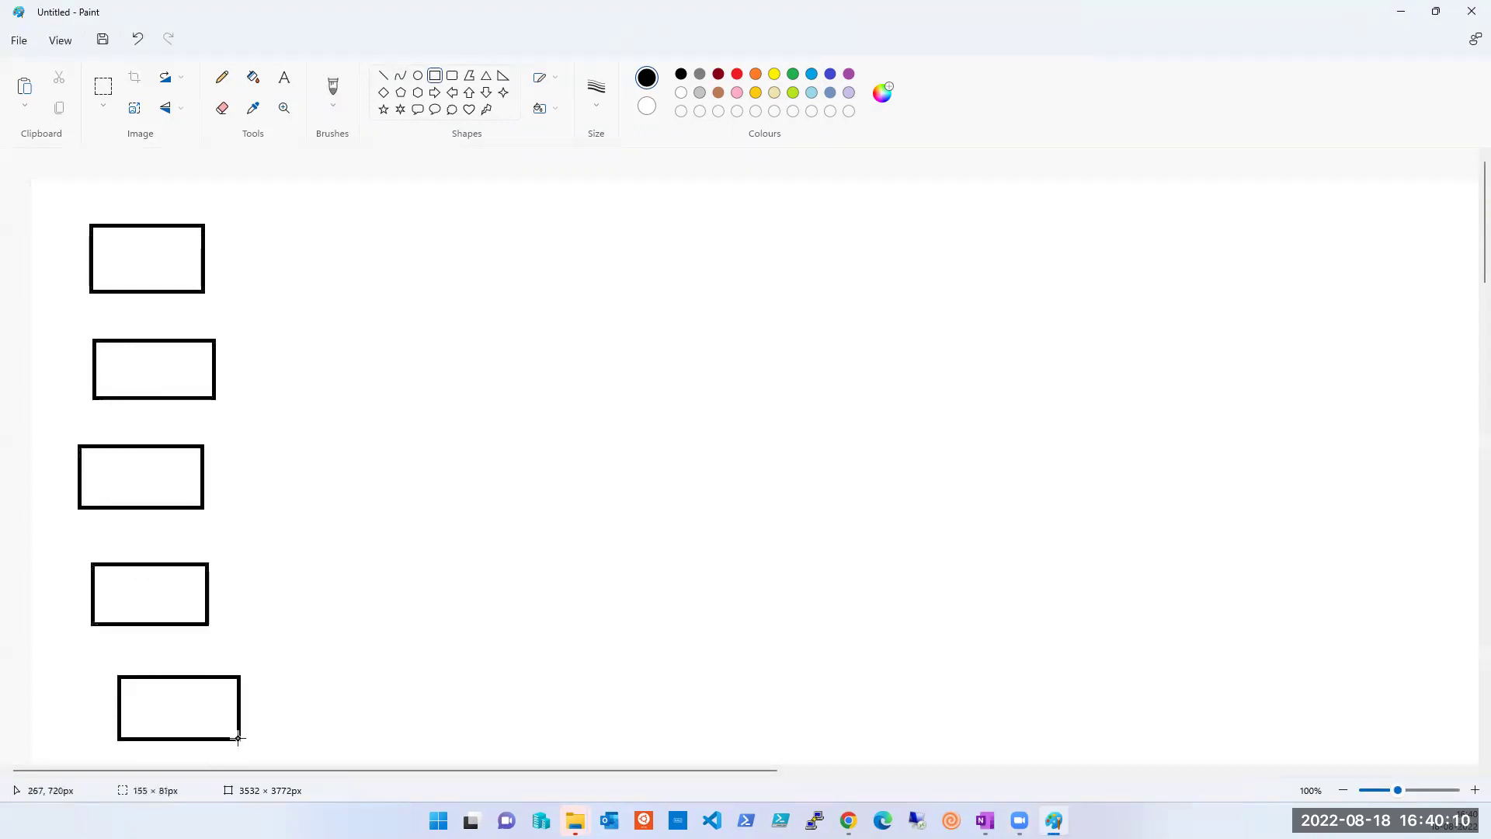
# Step: Draw a full-height vertical line beyond the rectangles and a large upright ellipse on the far side of it
pyautogui.click(384, 76)
pyautogui.moveTo(576, 186); pyautogui.dragTo(605, 679)
pyautogui.moveTo(595, 747); pyautogui.dragTo(579, 776)
pyautogui.click(740, 441)
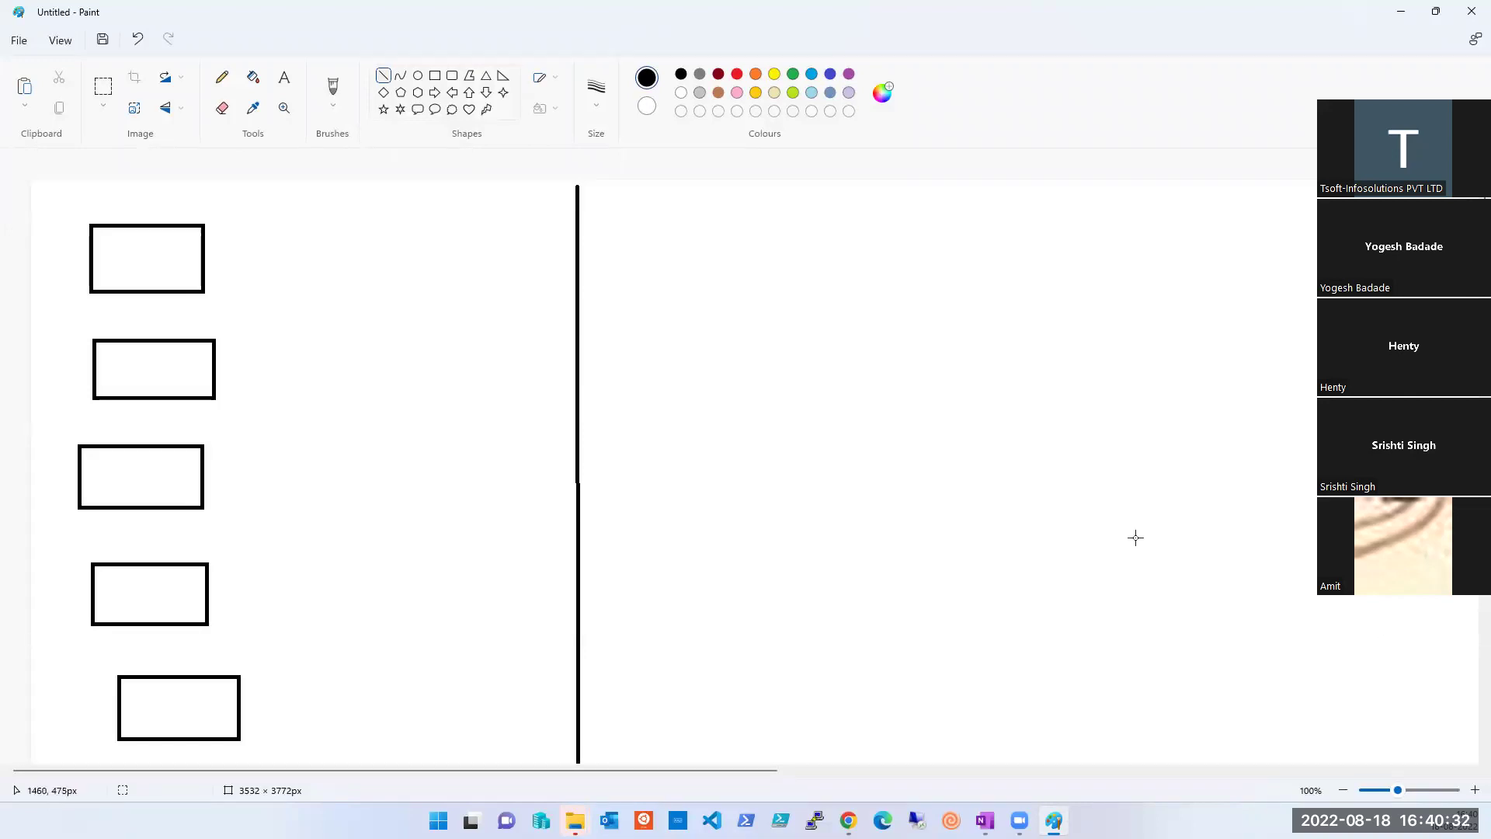
pyautogui.click(1320, 101)
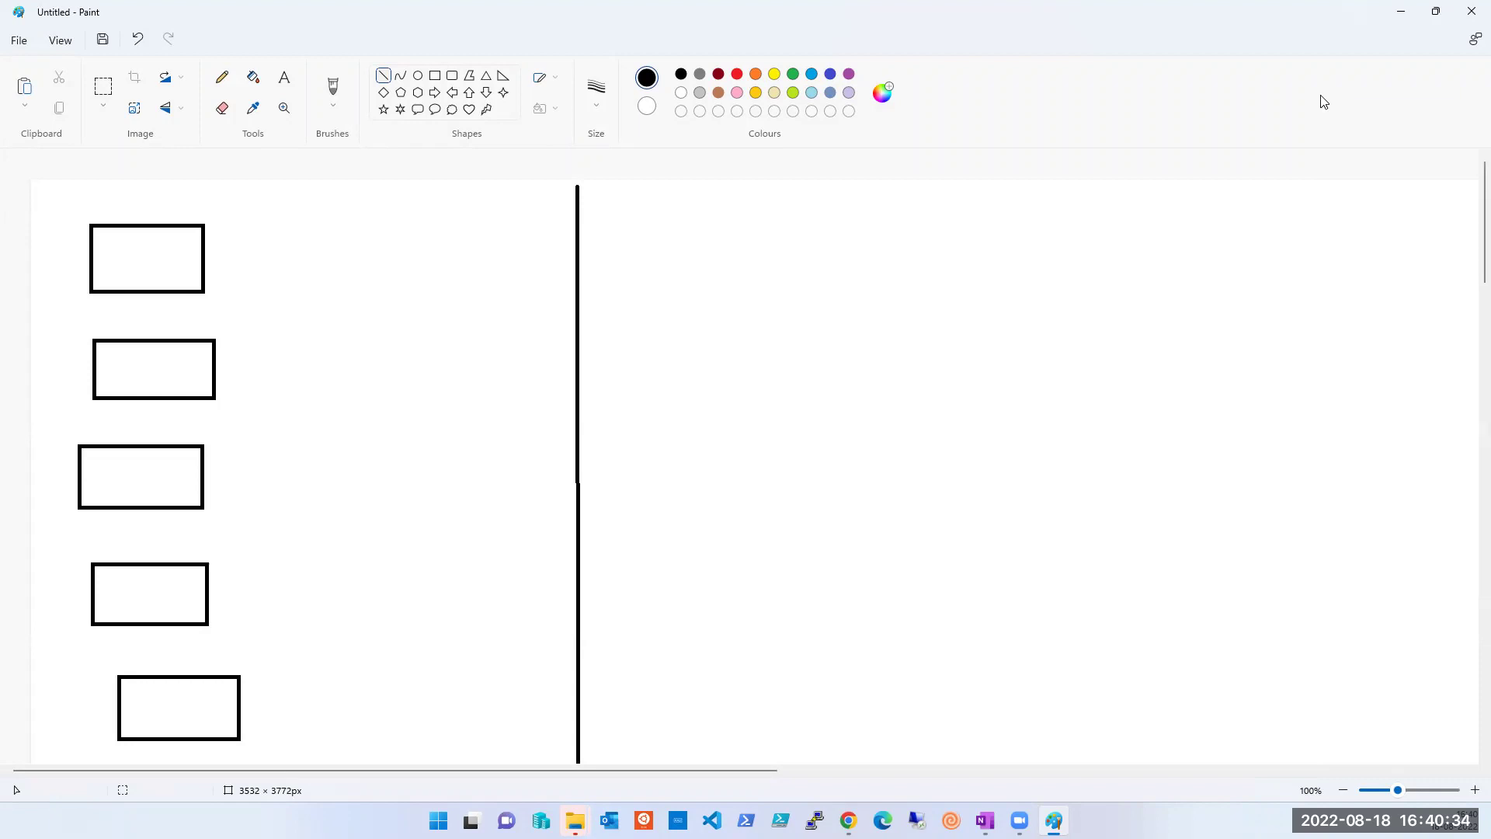
pyautogui.click(418, 76)
pyautogui.moveTo(1053, 355); pyautogui.dragTo(1292, 677)
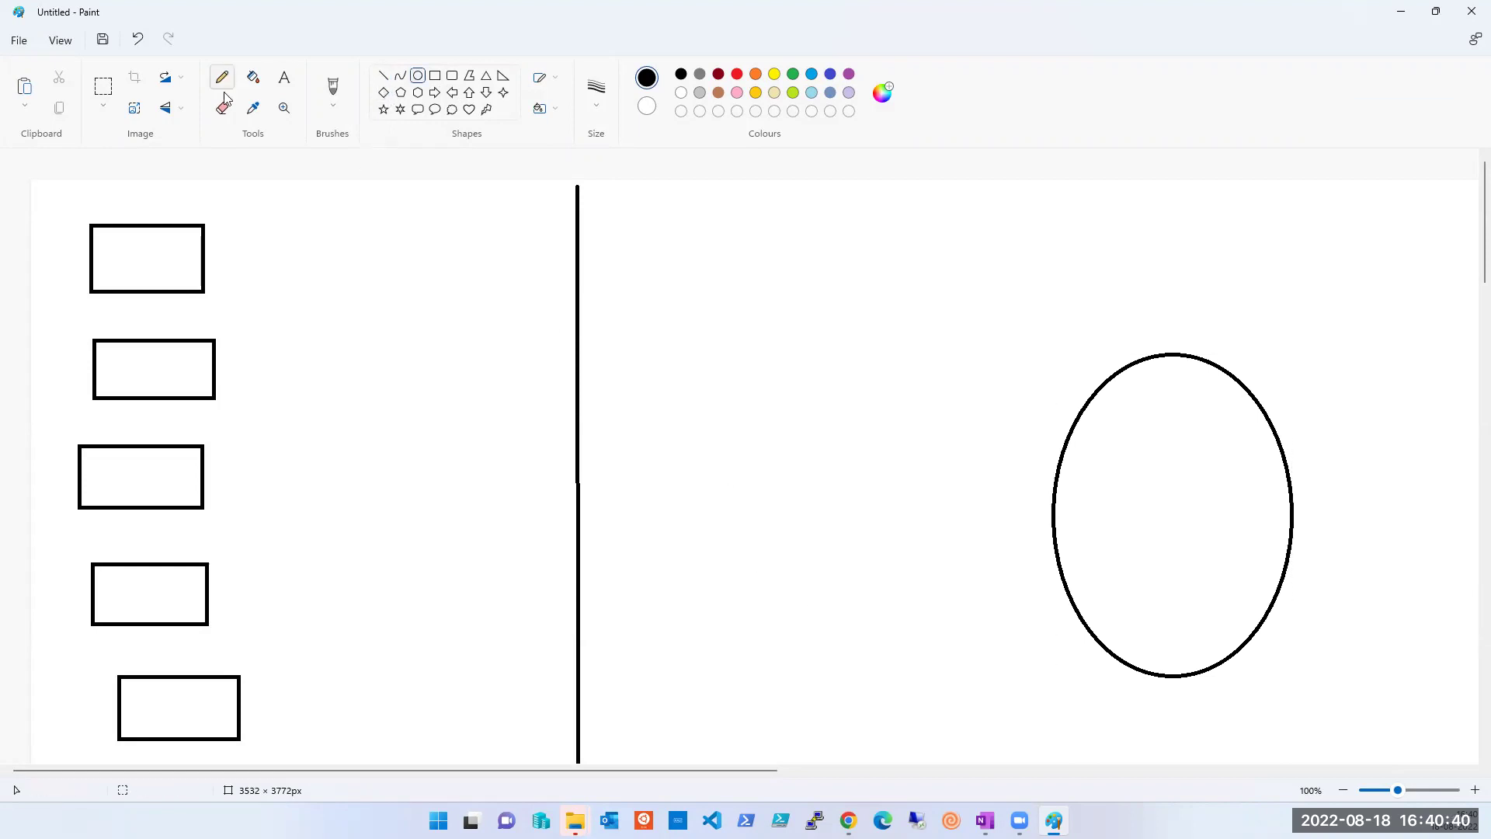
# Step: Connect each of the five rectangles to the ellipse with brush strokes and scribble a mark inside the ellipse
pyautogui.click(329, 89)
pyautogui.moveTo(207, 257)
pyautogui.mouseDown()
pyautogui.moveTo(842, 376)
pyautogui.moveTo(1075, 448)
pyautogui.mouseUp()
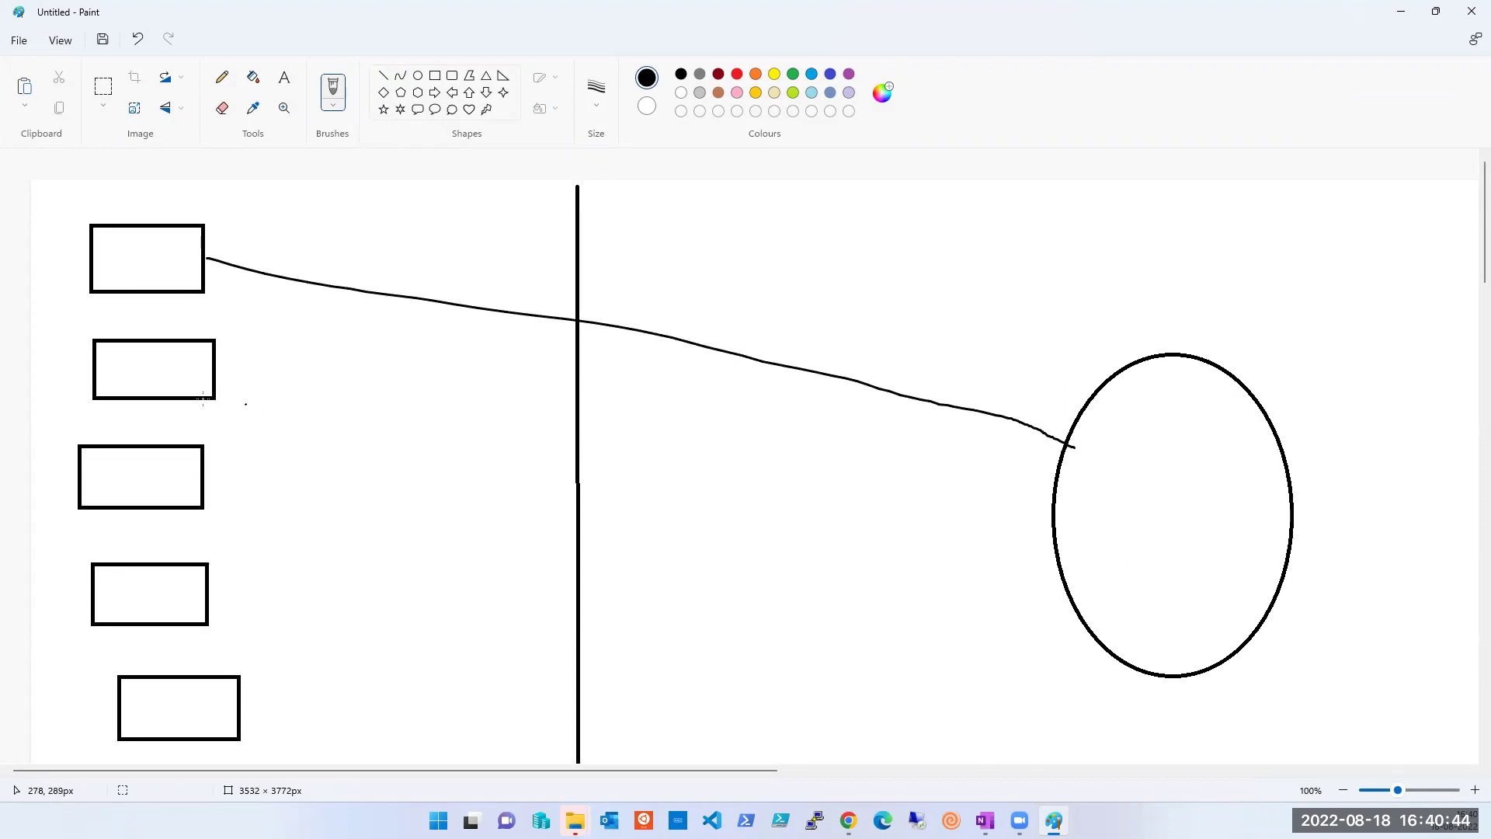
pyautogui.moveTo(211, 393)
pyautogui.mouseDown()
pyautogui.moveTo(493, 455)
pyautogui.moveTo(1099, 511)
pyautogui.moveTo(1063, 496)
pyautogui.mouseUp()
pyautogui.moveTo(203, 505)
pyautogui.mouseDown()
pyautogui.moveTo(743, 567)
pyautogui.moveTo(1018, 557)
pyautogui.moveTo(1060, 532)
pyautogui.mouseUp()
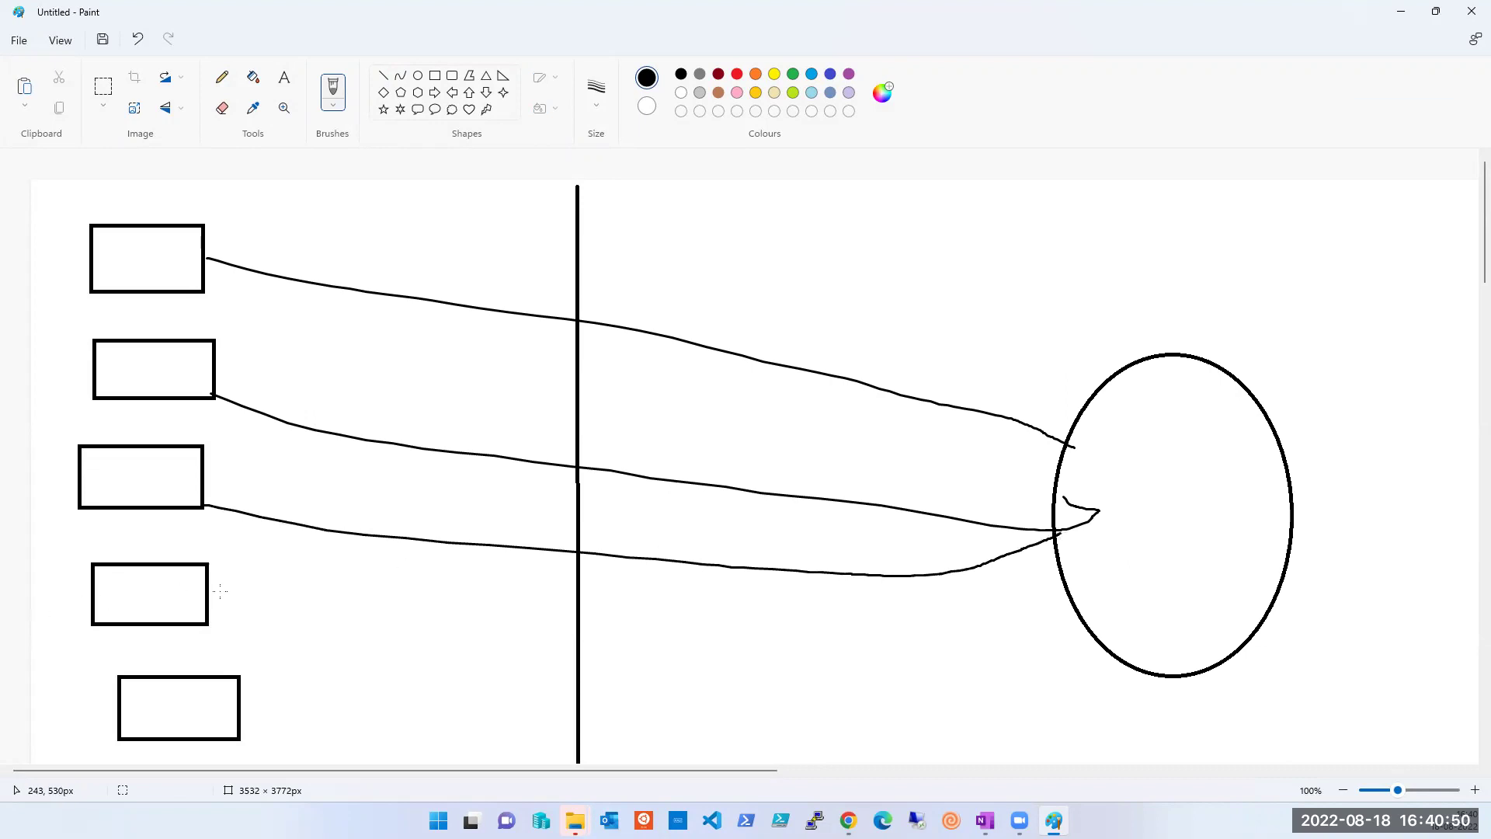
pyautogui.moveTo(204, 592)
pyautogui.mouseDown()
pyautogui.moveTo(1062, 594)
pyautogui.moveTo(1078, 553)
pyautogui.mouseUp()
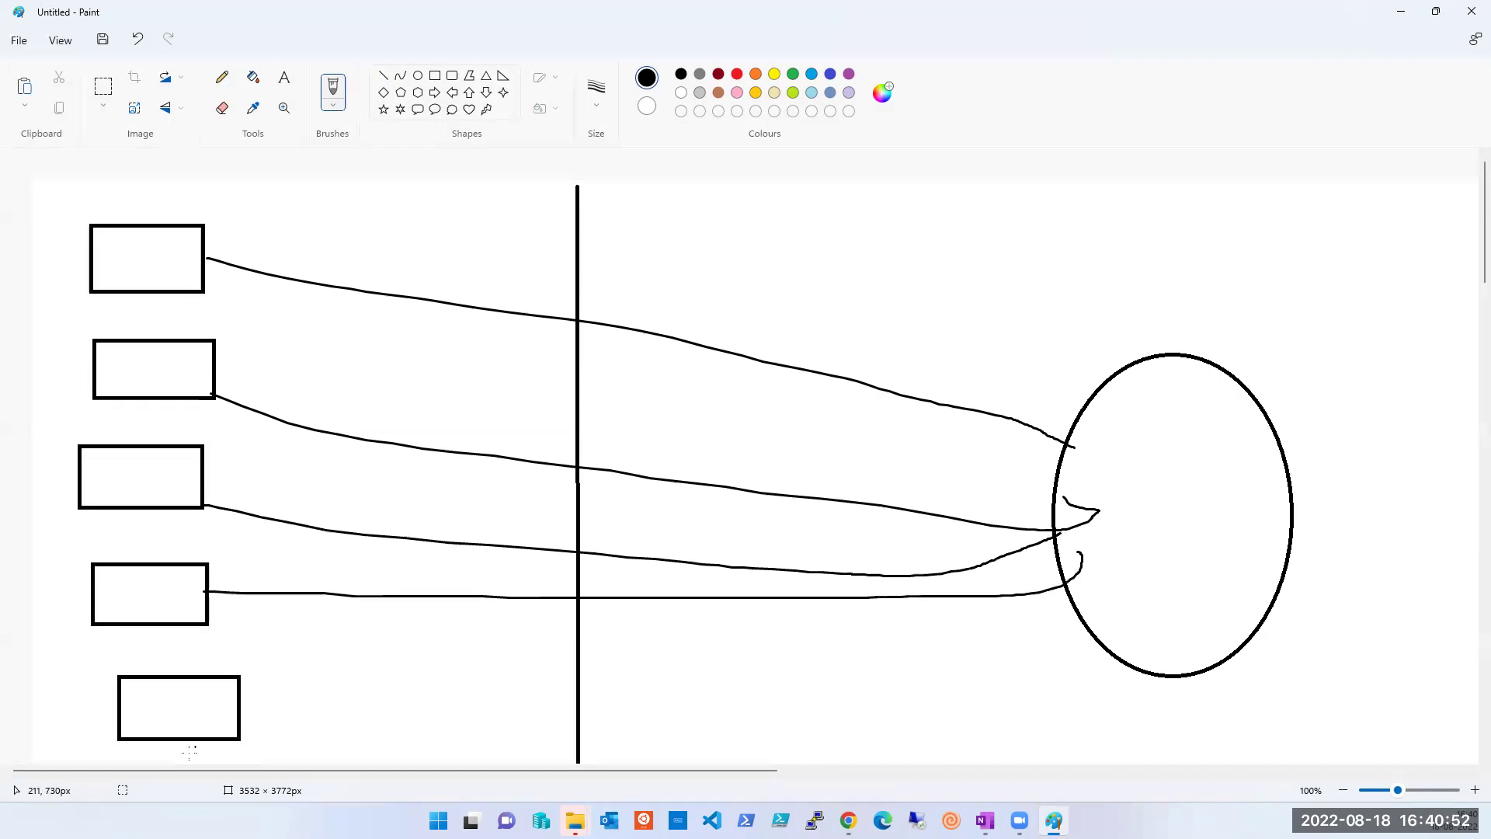
pyautogui.moveTo(233, 726); pyautogui.dragTo(1068, 554)
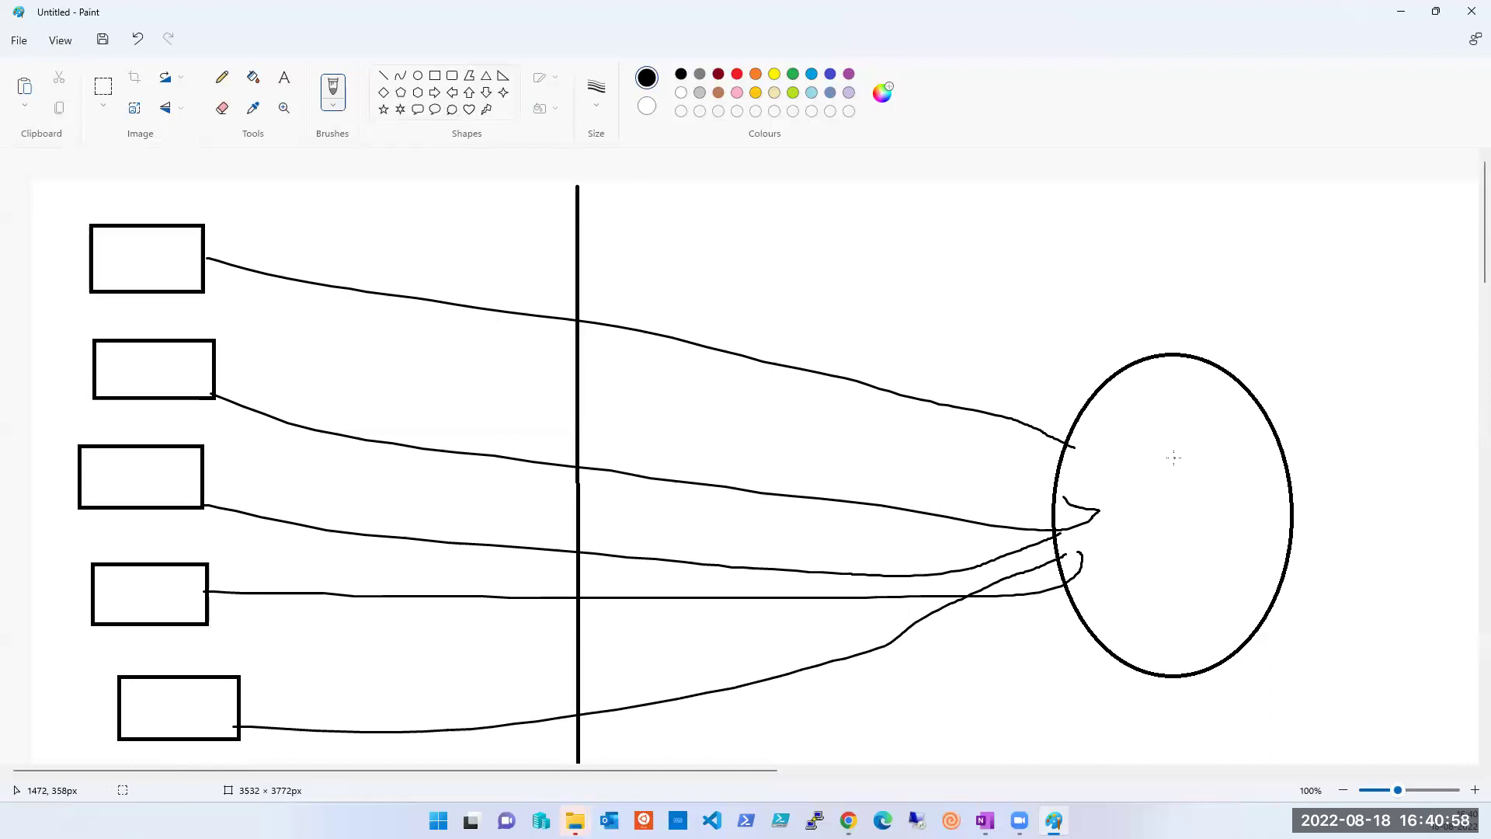
pyautogui.moveTo(1184, 453)
pyautogui.mouseDown()
pyautogui.moveTo(1192, 594)
pyautogui.moveTo(1194, 526)
pyautogui.mouseUp()
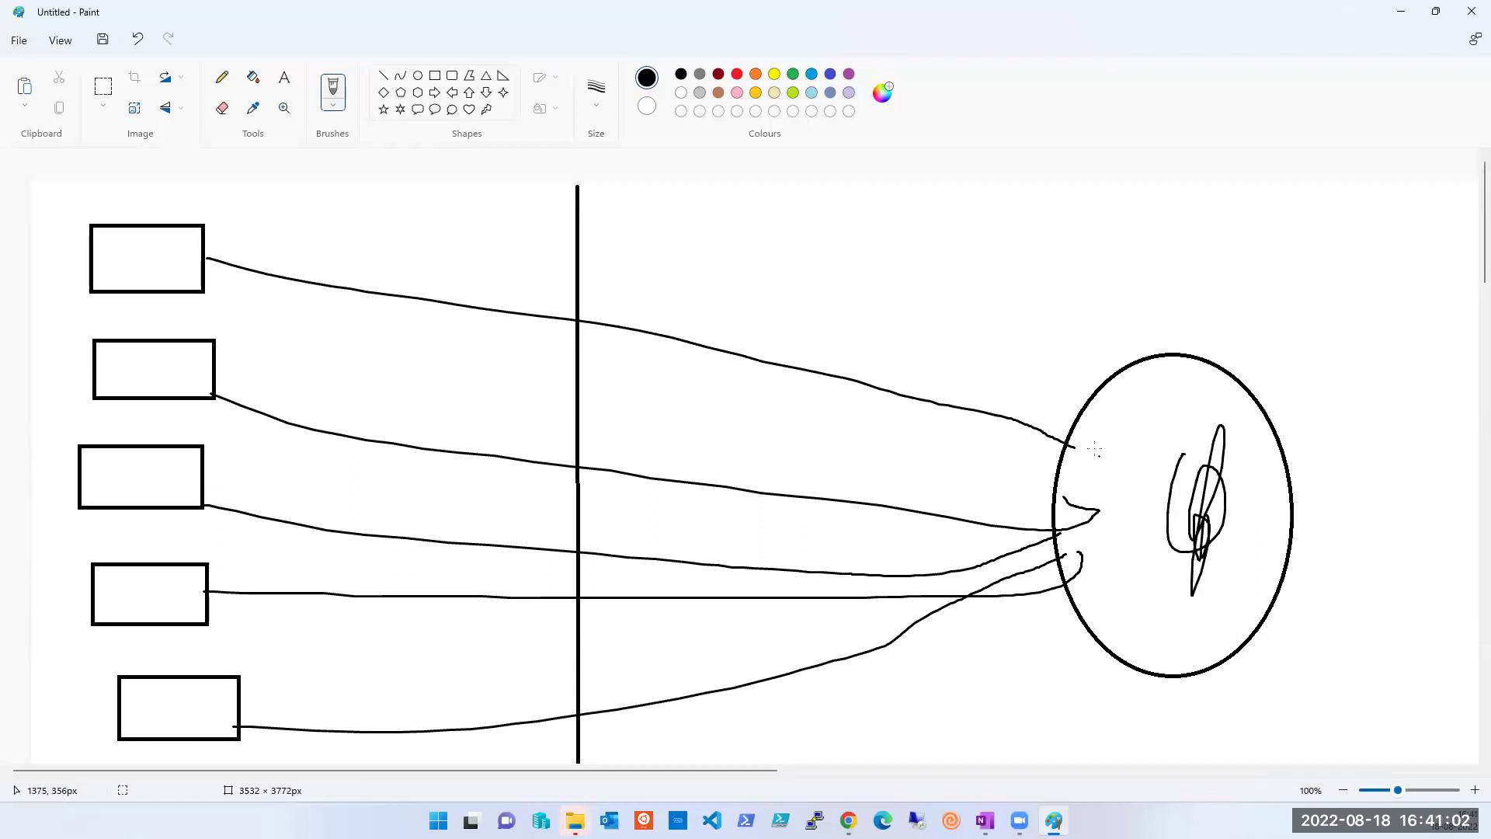
# Step: Draw a brush line from the ellipse back across the vertical line and add a rectangle of about 83 by 60 px at its end
pyautogui.moveTo(1132, 415); pyautogui.dragTo(441, 235)
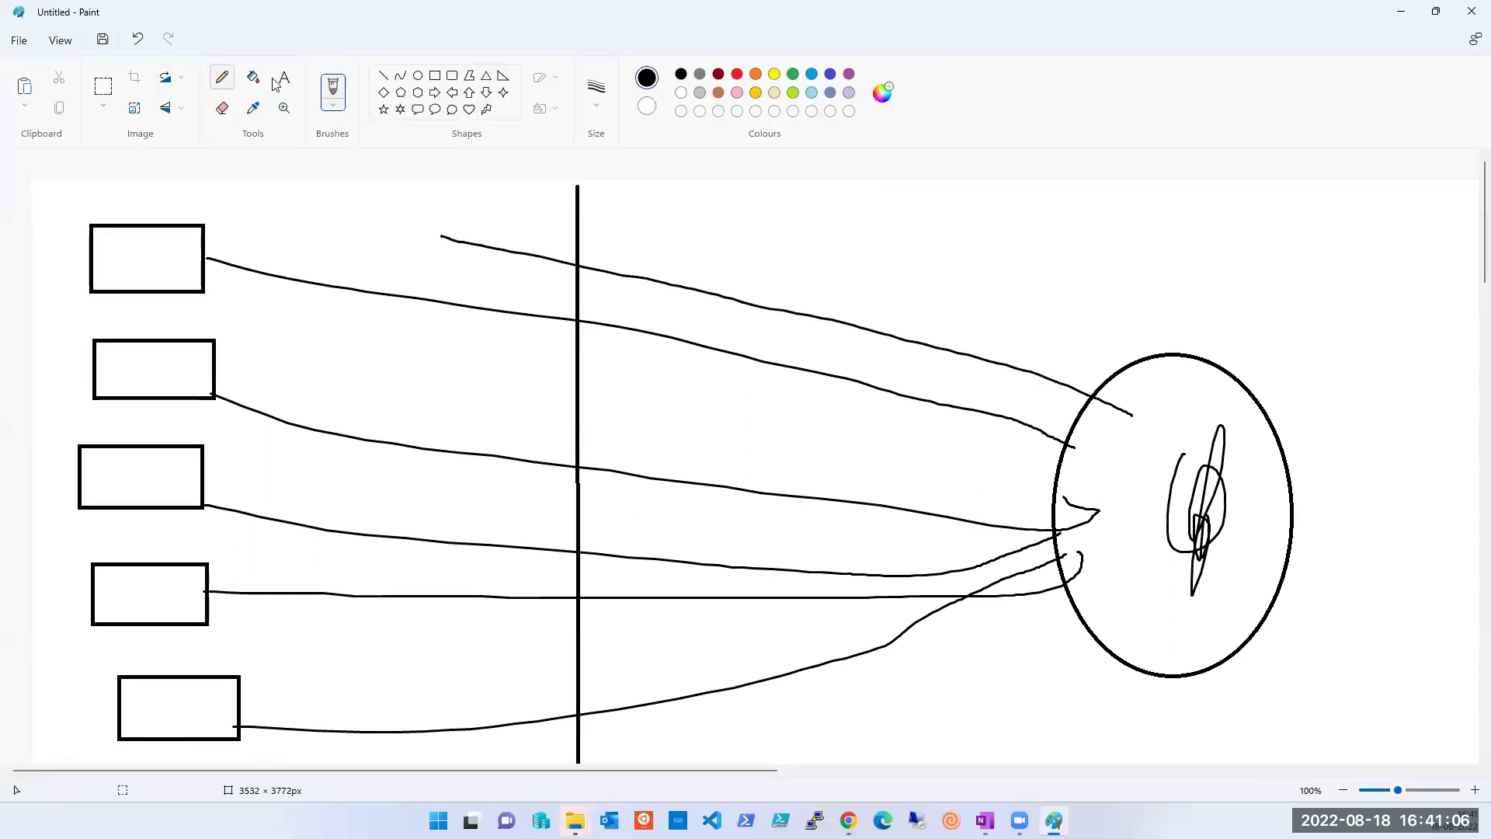
pyautogui.click(435, 75)
pyautogui.moveTo(382, 193); pyautogui.dragTo(448, 241)
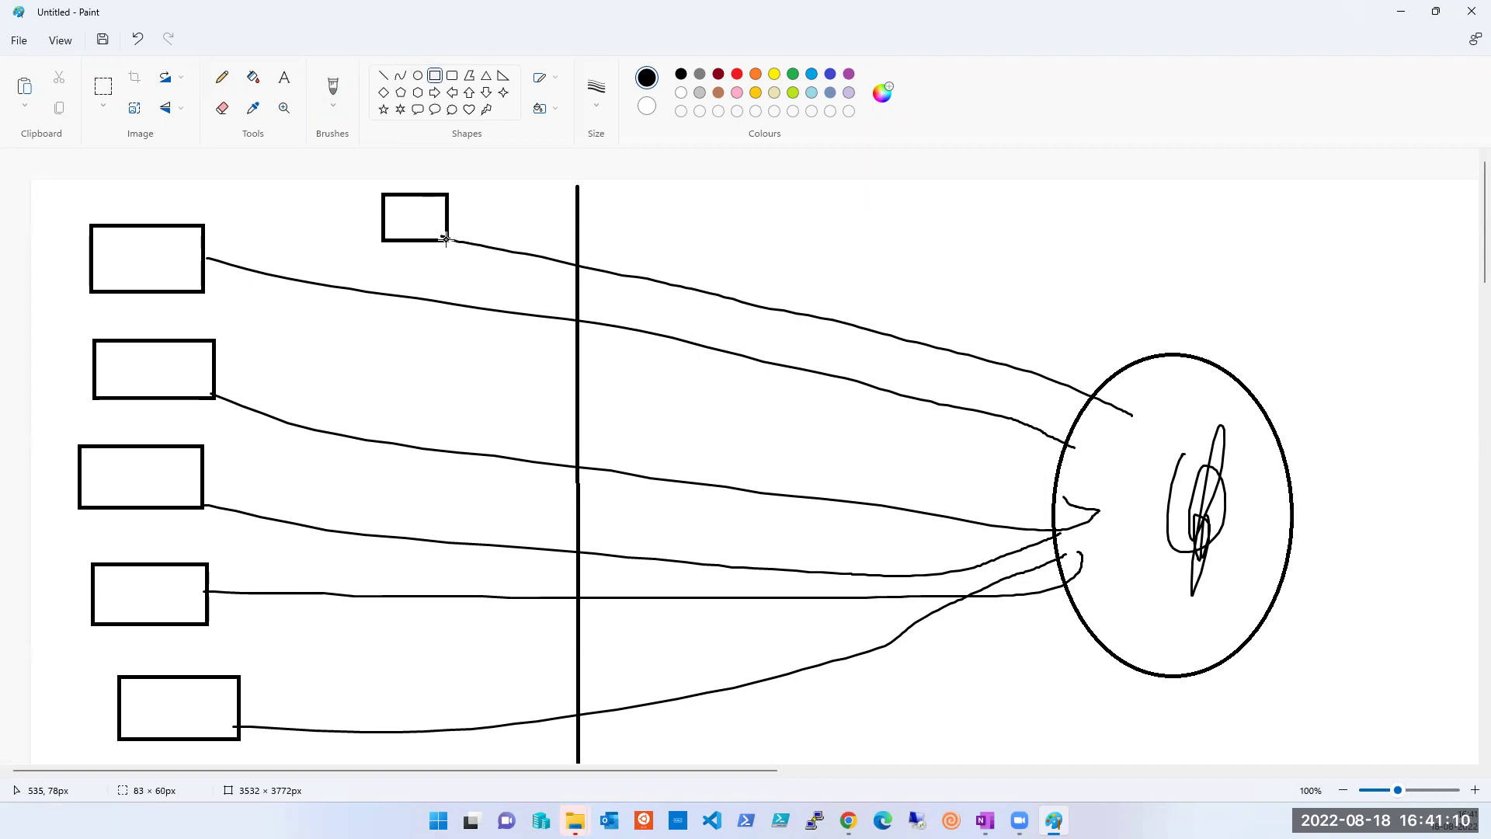
pyautogui.click(1311, 342)
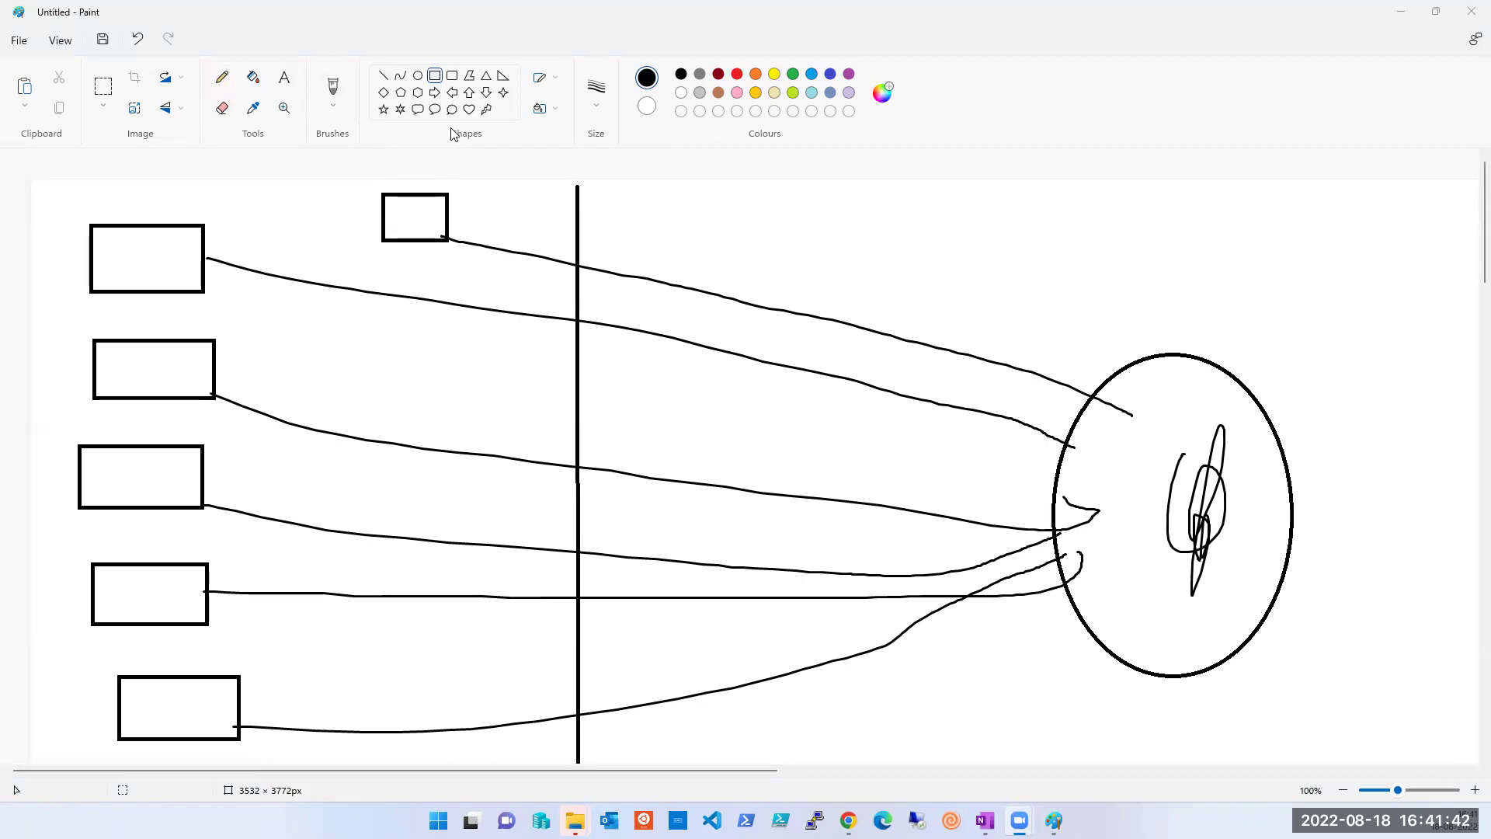
# Step: Add a small rounded rectangle beside the upper part of the vertical line and link it to the nearby small rectangle and the ellipse
pyautogui.click(451, 75)
pyautogui.moveTo(529, 211); pyautogui.dragTo(568, 237)
pyautogui.click(608, 186)
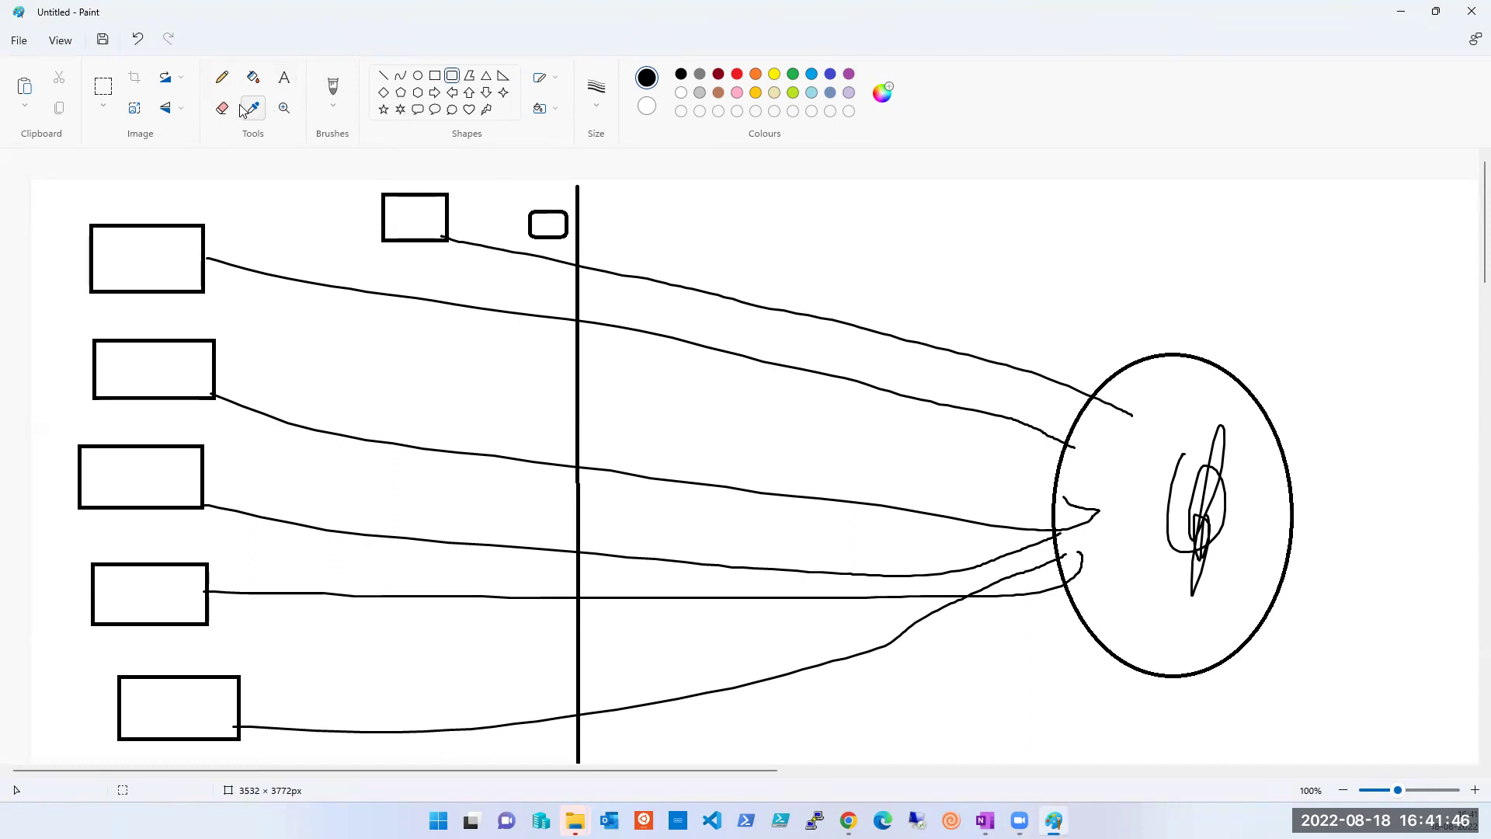
pyautogui.click(332, 89)
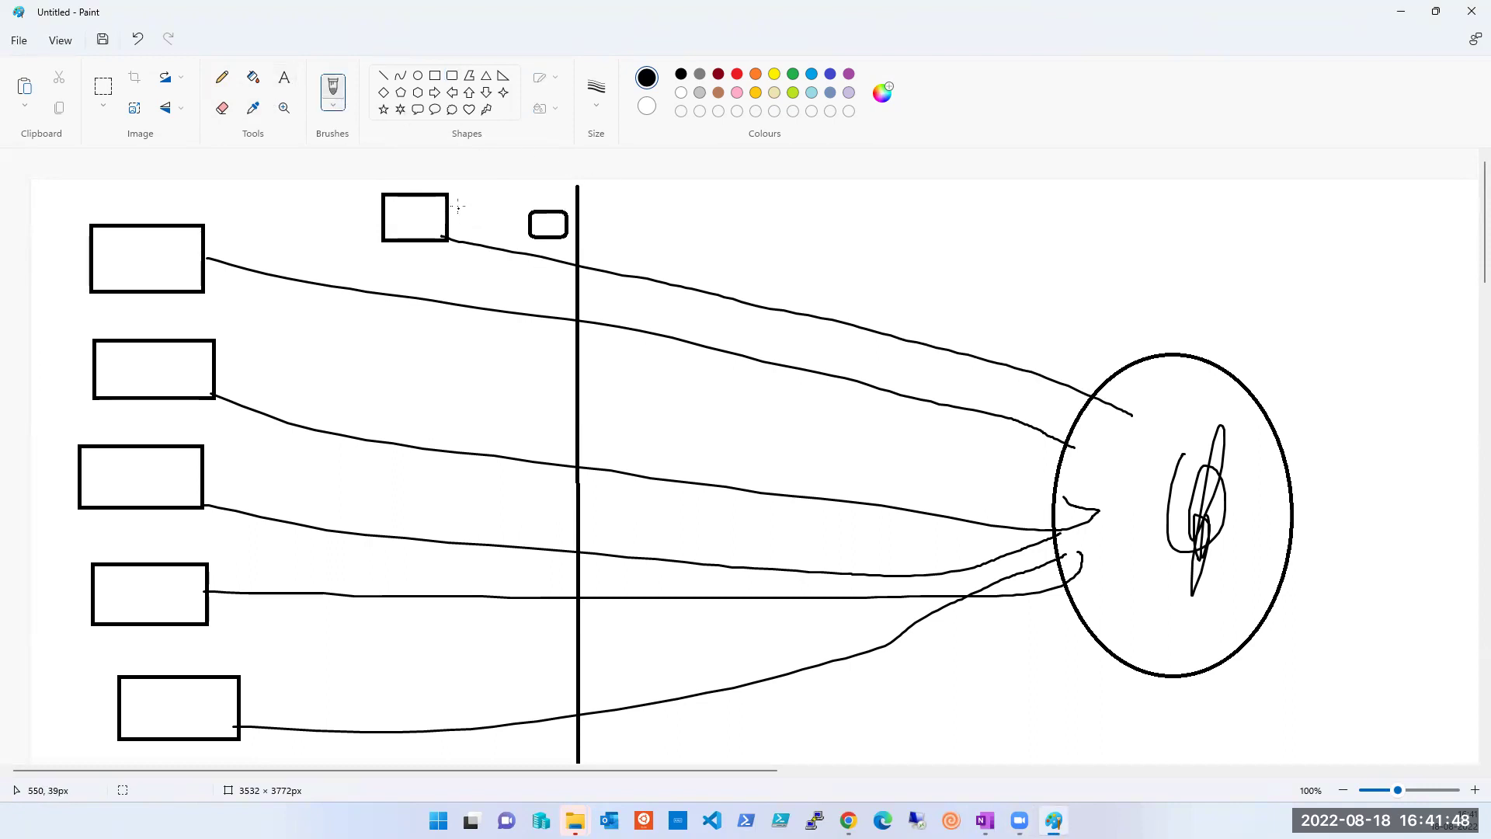
pyautogui.moveTo(446, 206); pyautogui.dragTo(523, 225)
pyautogui.moveTo(535, 226); pyautogui.dragTo(447, 211)
pyautogui.moveTo(556, 227)
pyautogui.mouseDown()
pyautogui.moveTo(743, 296)
pyautogui.moveTo(913, 318)
pyautogui.moveTo(1121, 408)
pyautogui.mouseUp()
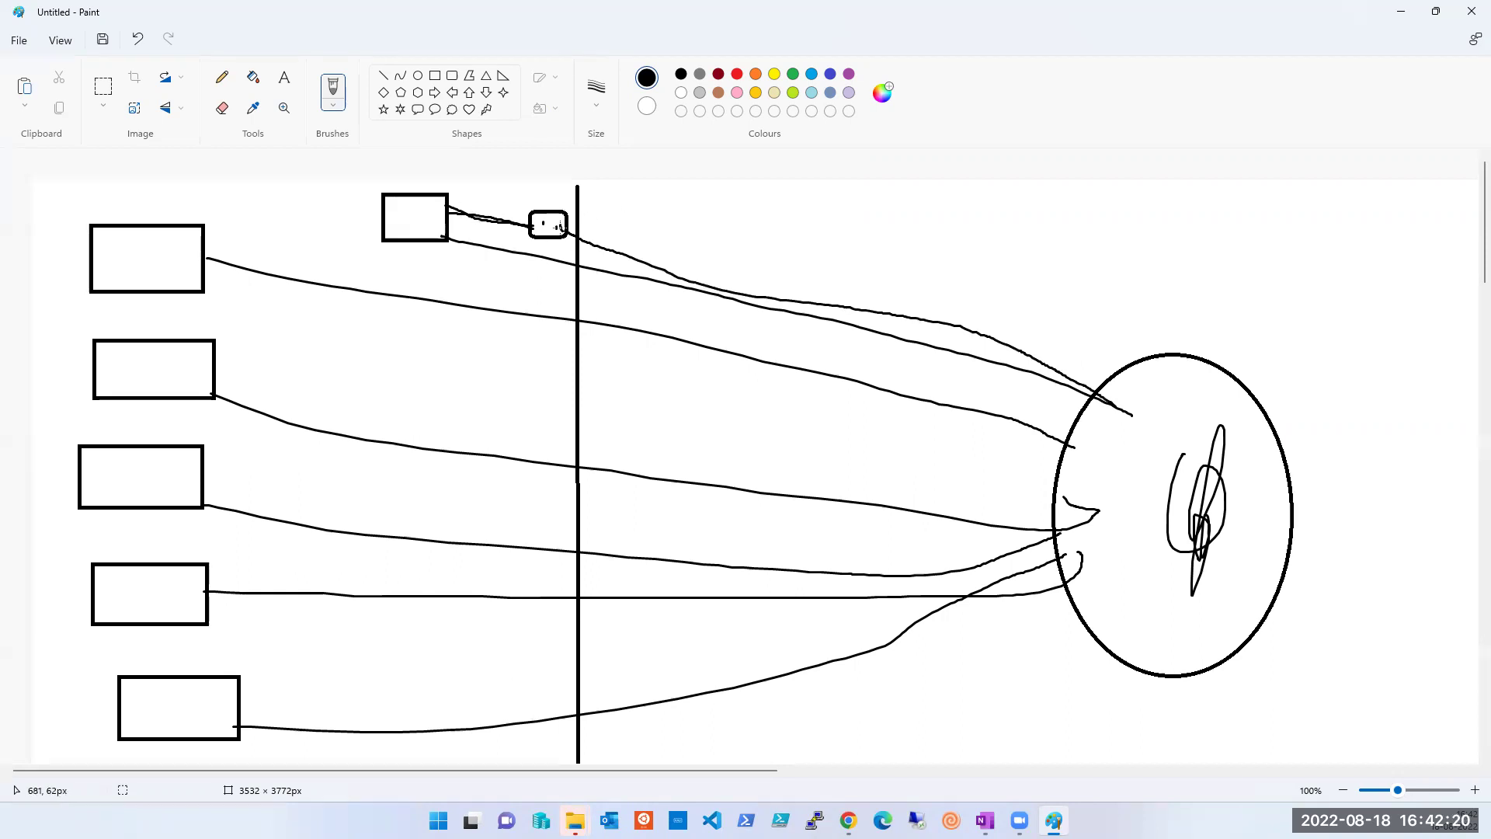
# Step: Switch back to the Azure Create policy page in Chrome
pyautogui.click(848, 820)
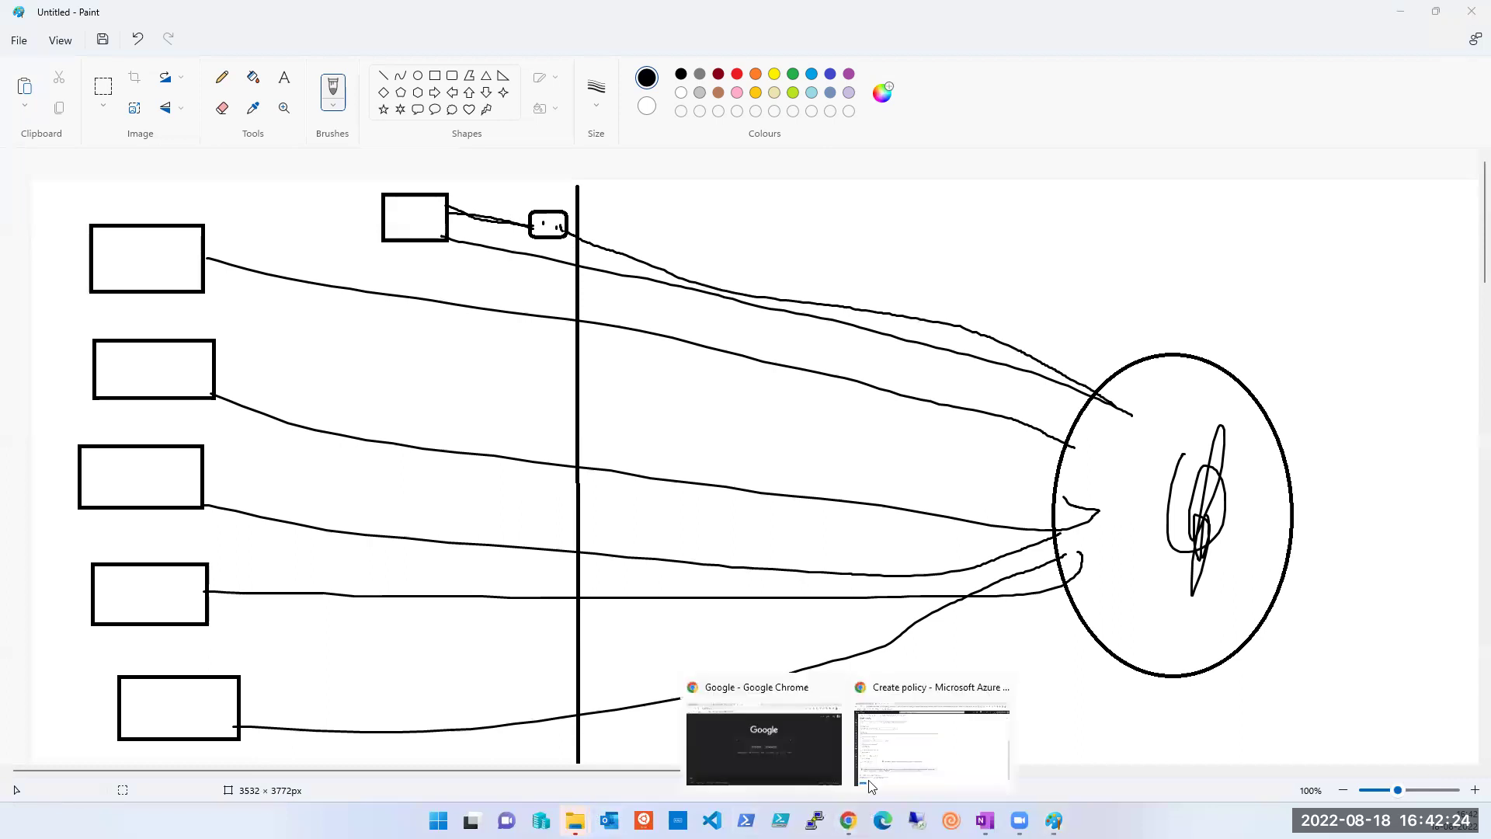
pyautogui.click(870, 773)
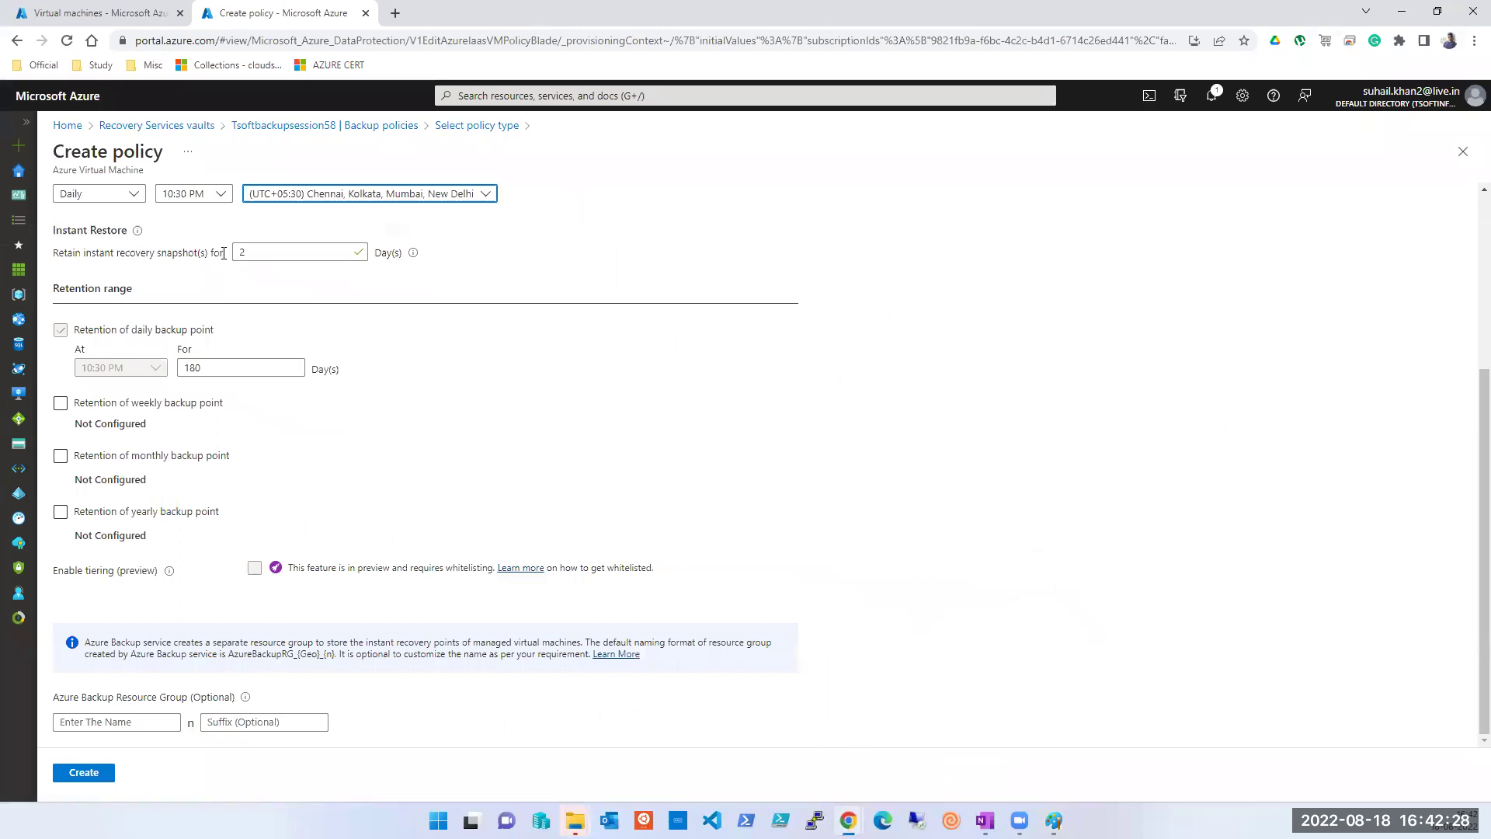
# Step: Try instant recovery snapshot retention values of 99 and 6 days, and settle on 5 days
pyautogui.doubleClick(255, 251)
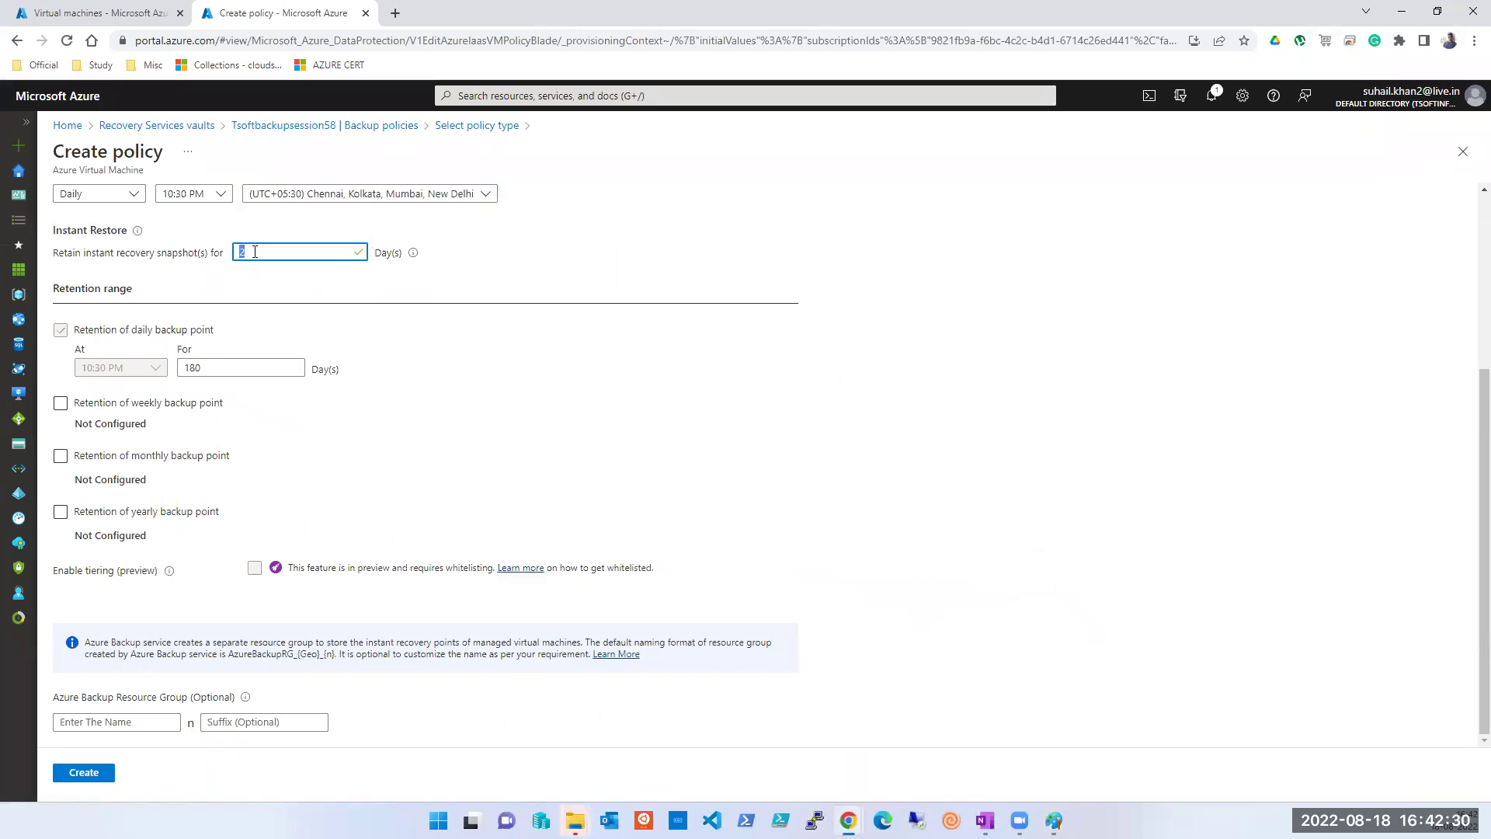
pyautogui.write('99')
pyautogui.doubleClick(255, 251)
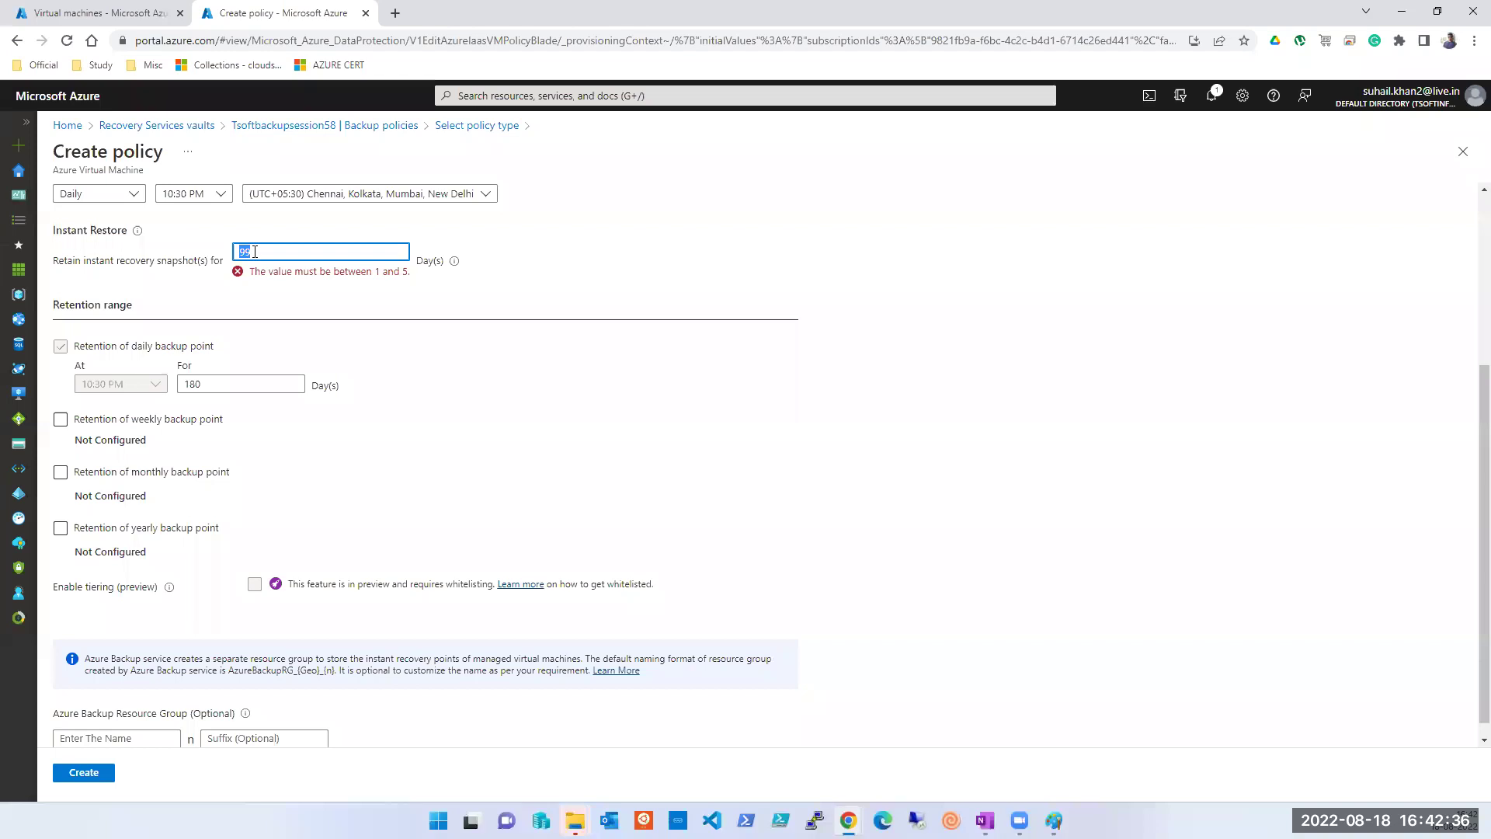
pyautogui.write('5')
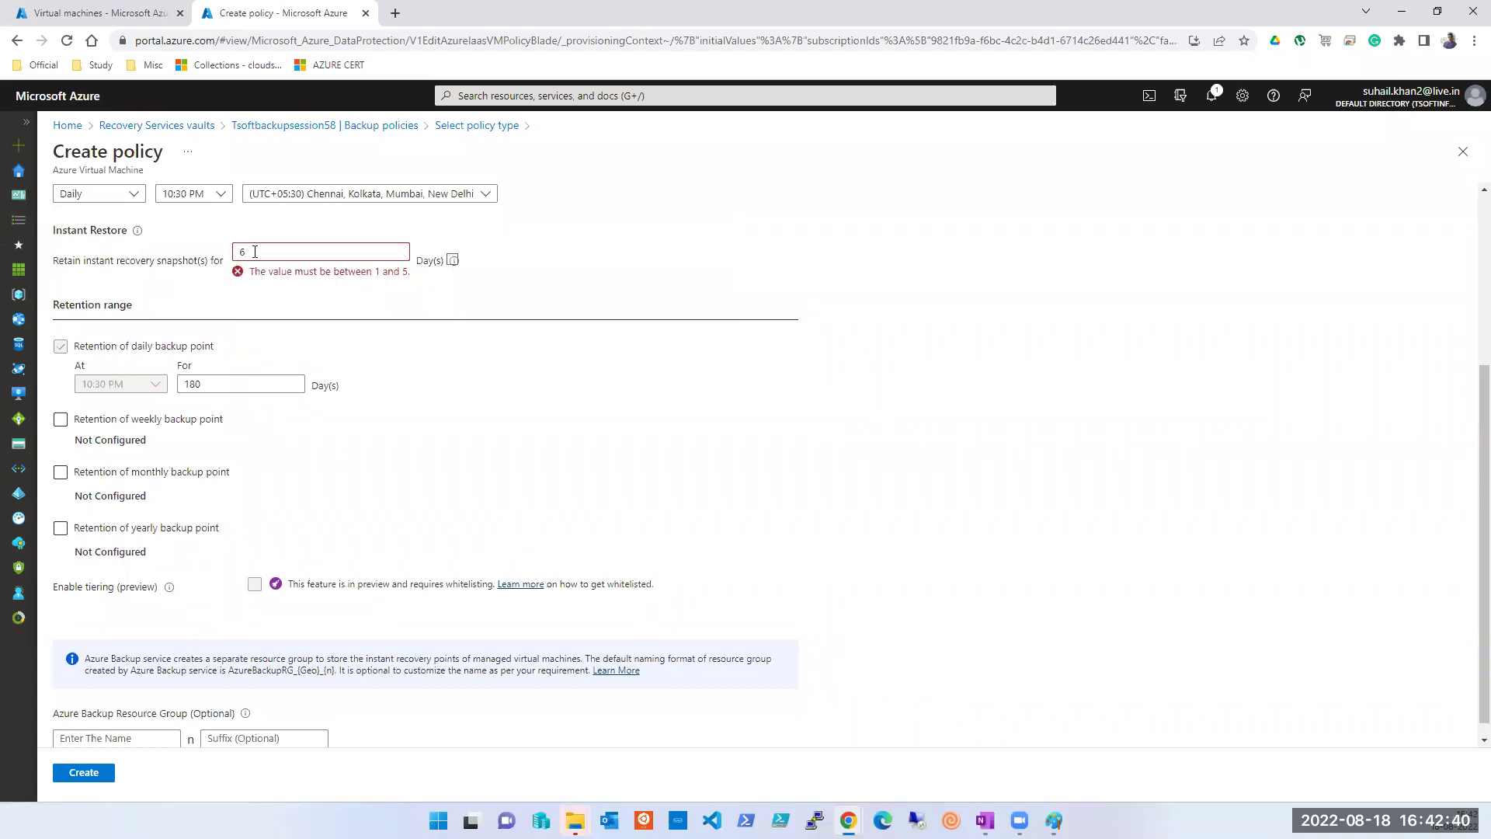
pyautogui.press('BackSpace')
pyautogui.write('5')
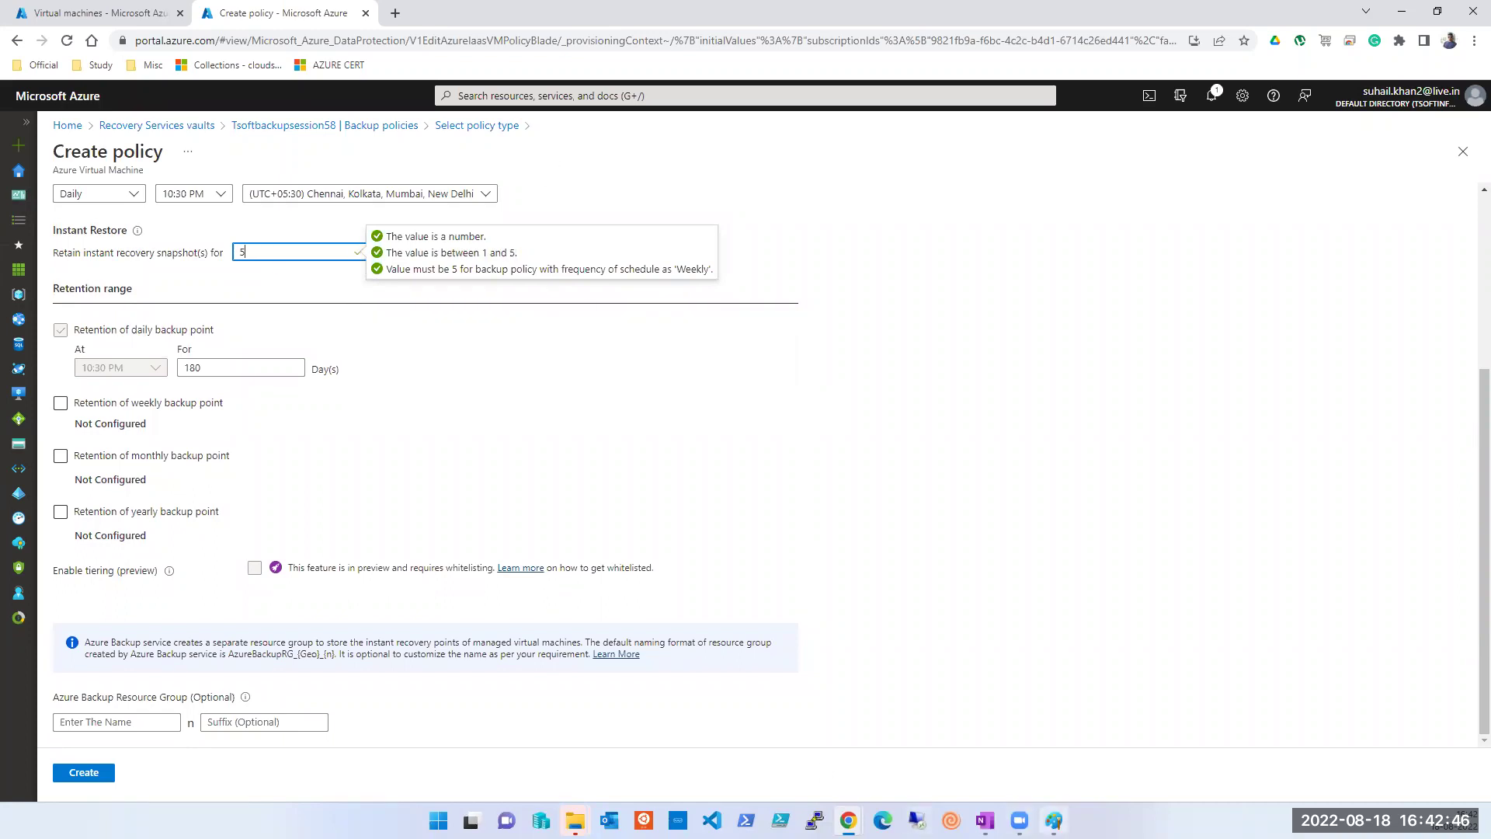
# Step: Switch to Paint, scribble inside the small rounded rectangle and draw lines linking it to the nearby small rectangle and the ellipse
pyautogui.click(1054, 821)
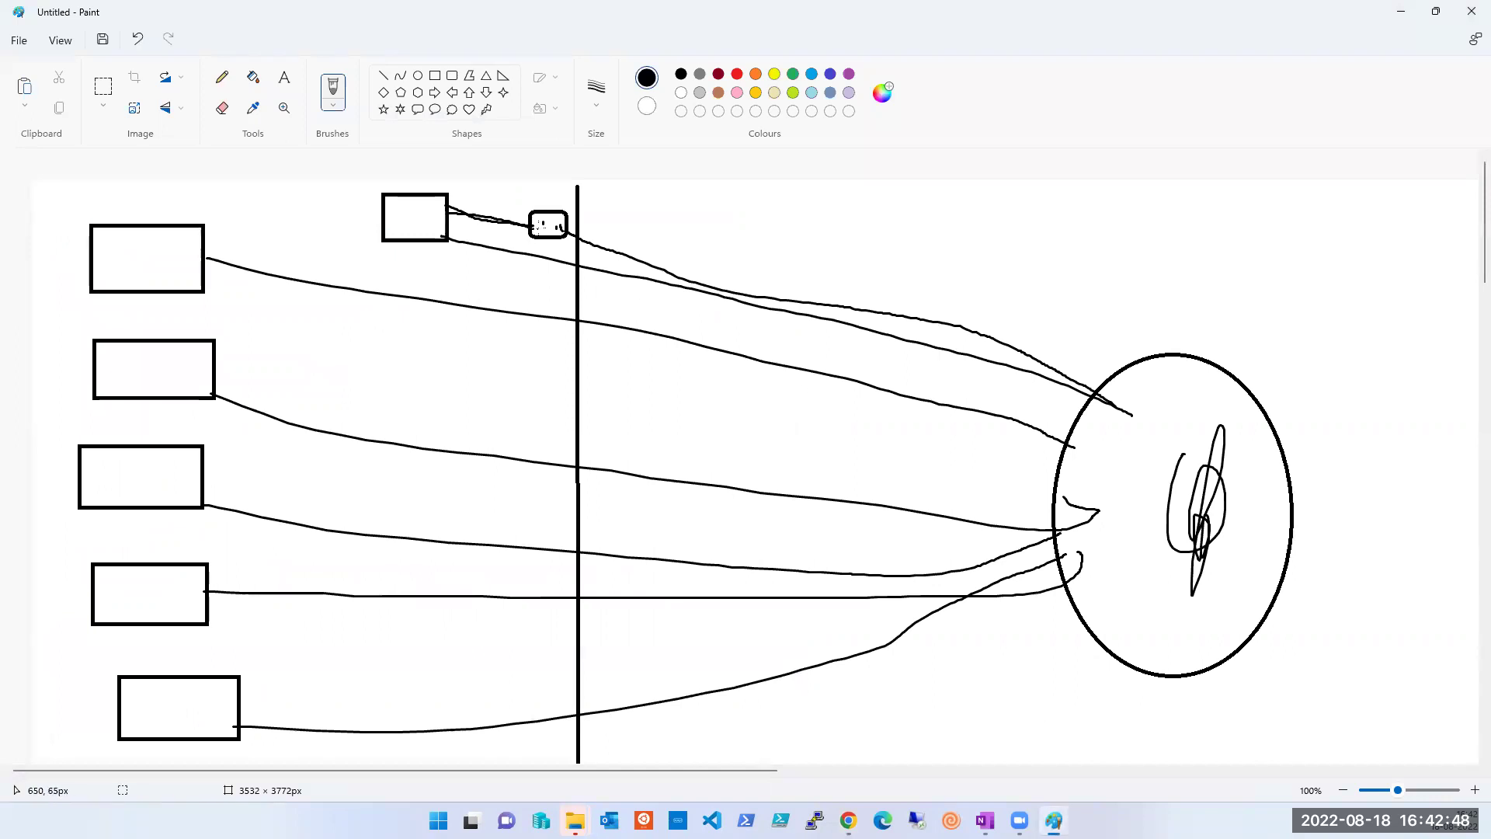
pyautogui.moveTo(536, 222)
pyautogui.mouseDown()
pyautogui.moveTo(536, 237)
pyautogui.moveTo(557, 233)
pyautogui.mouseUp()
pyautogui.moveTo(448, 200)
pyautogui.mouseDown()
pyautogui.moveTo(509, 209)
pyautogui.moveTo(535, 232)
pyautogui.mouseUp()
pyautogui.moveTo(561, 231); pyautogui.dragTo(1078, 456)
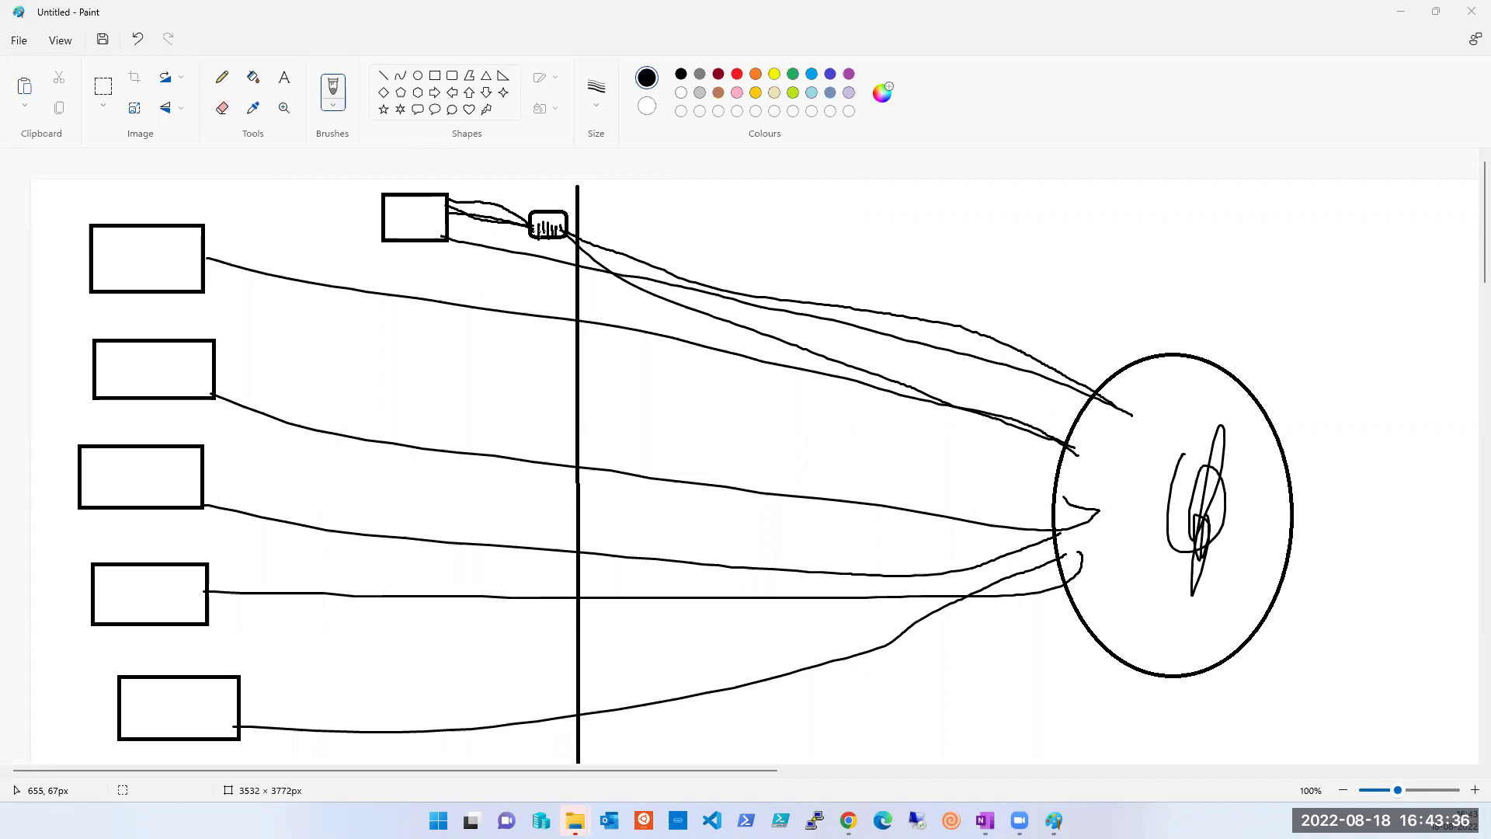
# Step: Draw two more brush lines between the small rectangle beside the vertical line and the ellipse, and add strokes inside the ellipse
pyautogui.moveTo(443, 236); pyautogui.dragTo(1035, 365)
pyautogui.moveTo(1139, 438)
pyautogui.mouseDown()
pyautogui.moveTo(1000, 376)
pyautogui.moveTo(578, 288)
pyautogui.moveTo(446, 237)
pyautogui.mouseUp()
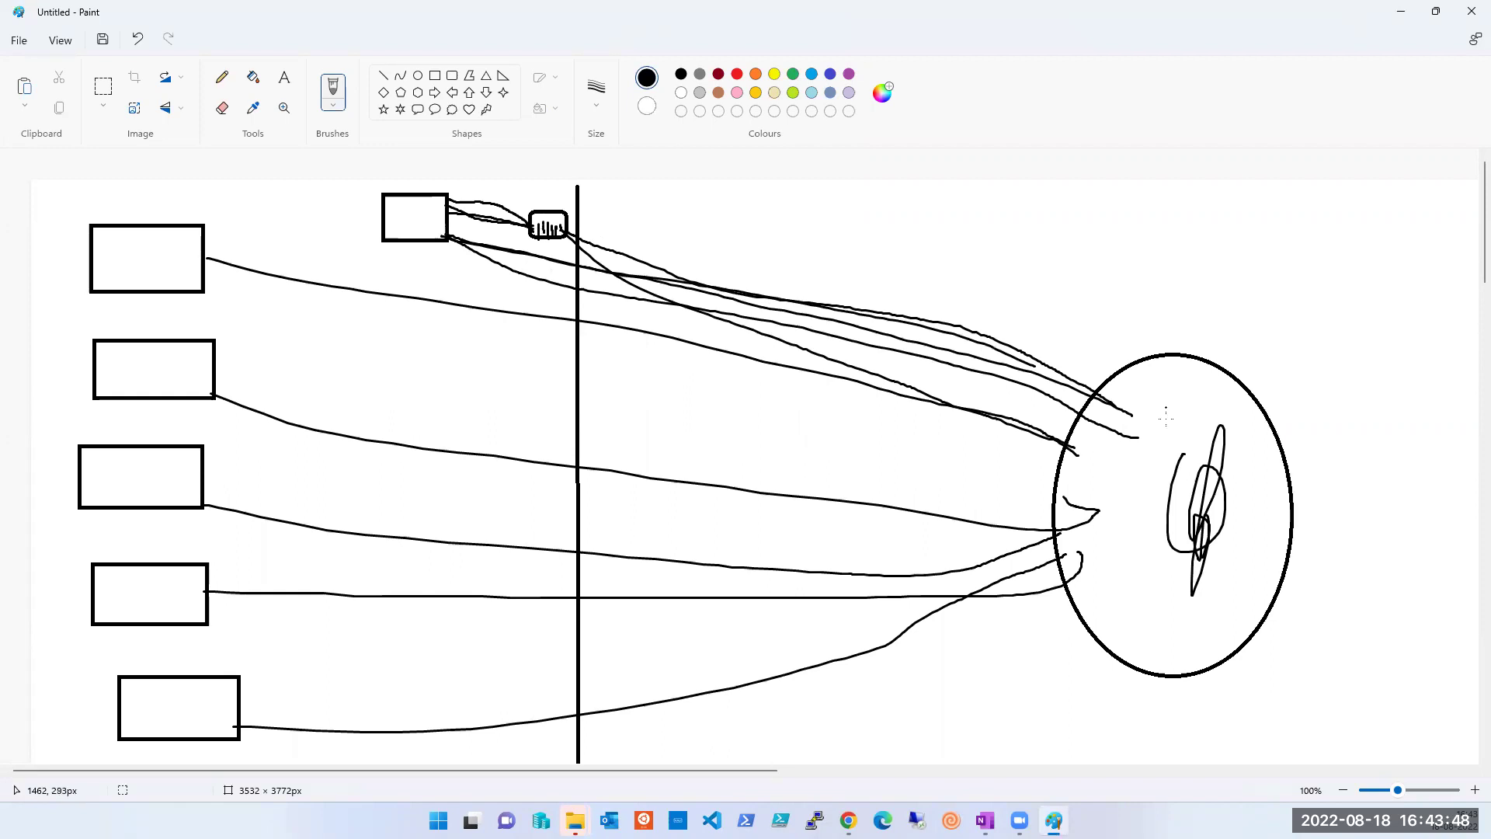
pyautogui.moveTo(1171, 372)
pyautogui.mouseDown()
pyautogui.moveTo(1161, 505)
pyautogui.moveTo(1218, 468)
pyautogui.moveTo(1182, 391)
pyautogui.mouseUp()
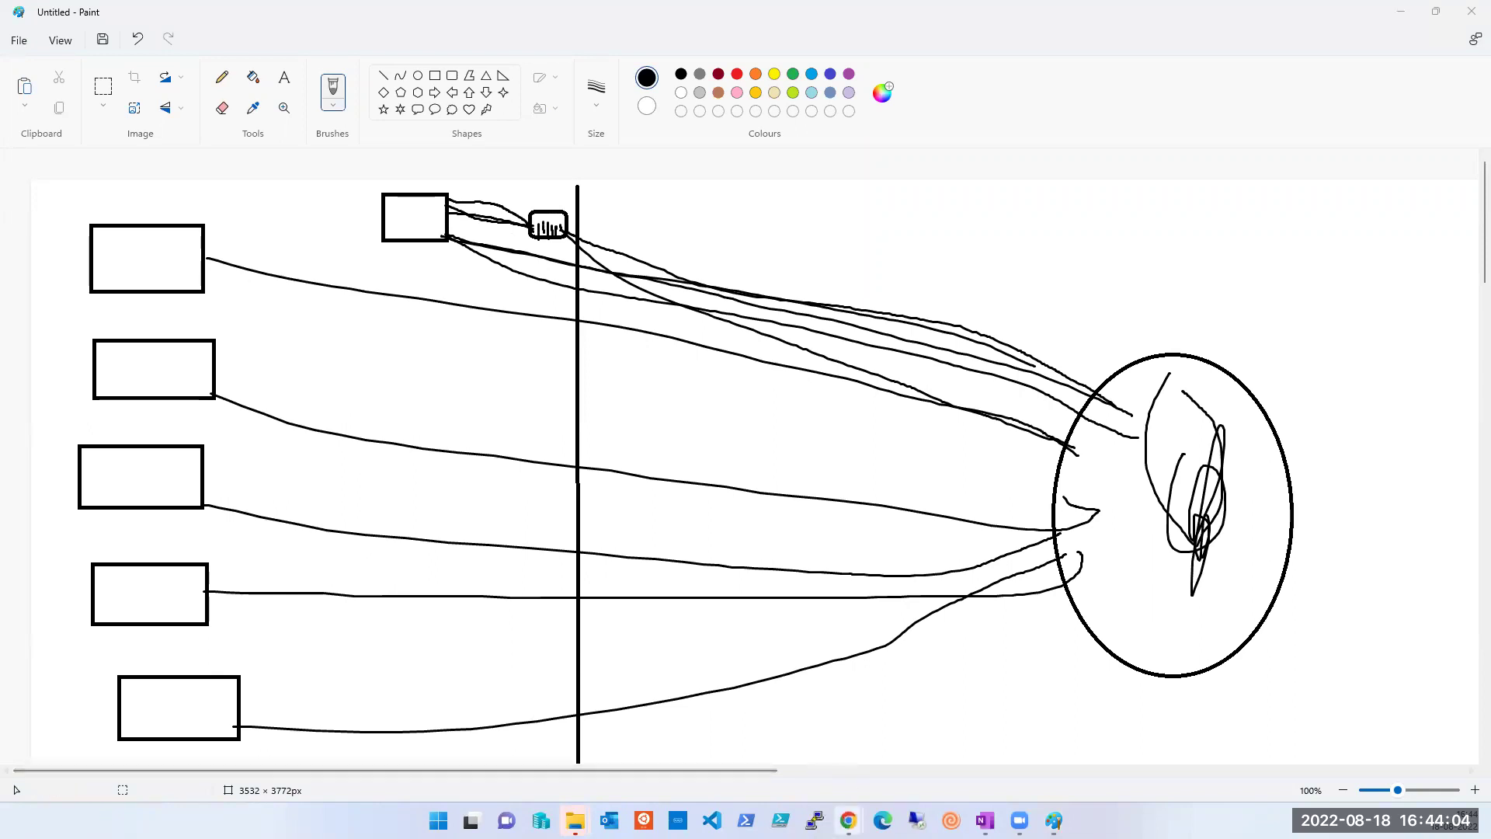
# Step: Switch back to the Azure policy page in Chrome and set the instant recovery snapshot retention to 1 day
pyautogui.moveTo(848, 821)
pyautogui.click(884, 771)
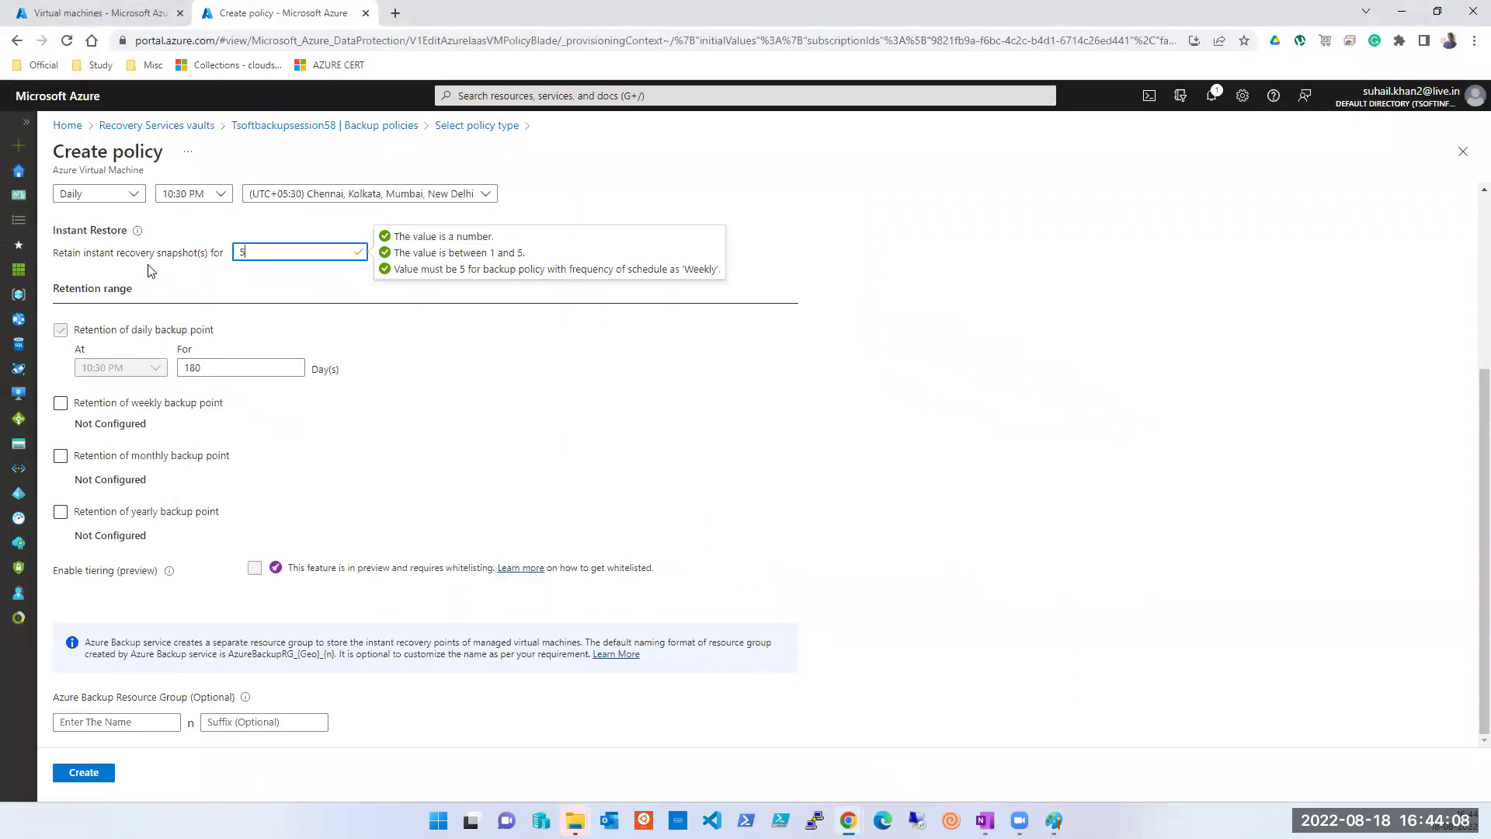
pyautogui.click(261, 254)
pyautogui.press('BackSpace')
pyautogui.write('1')
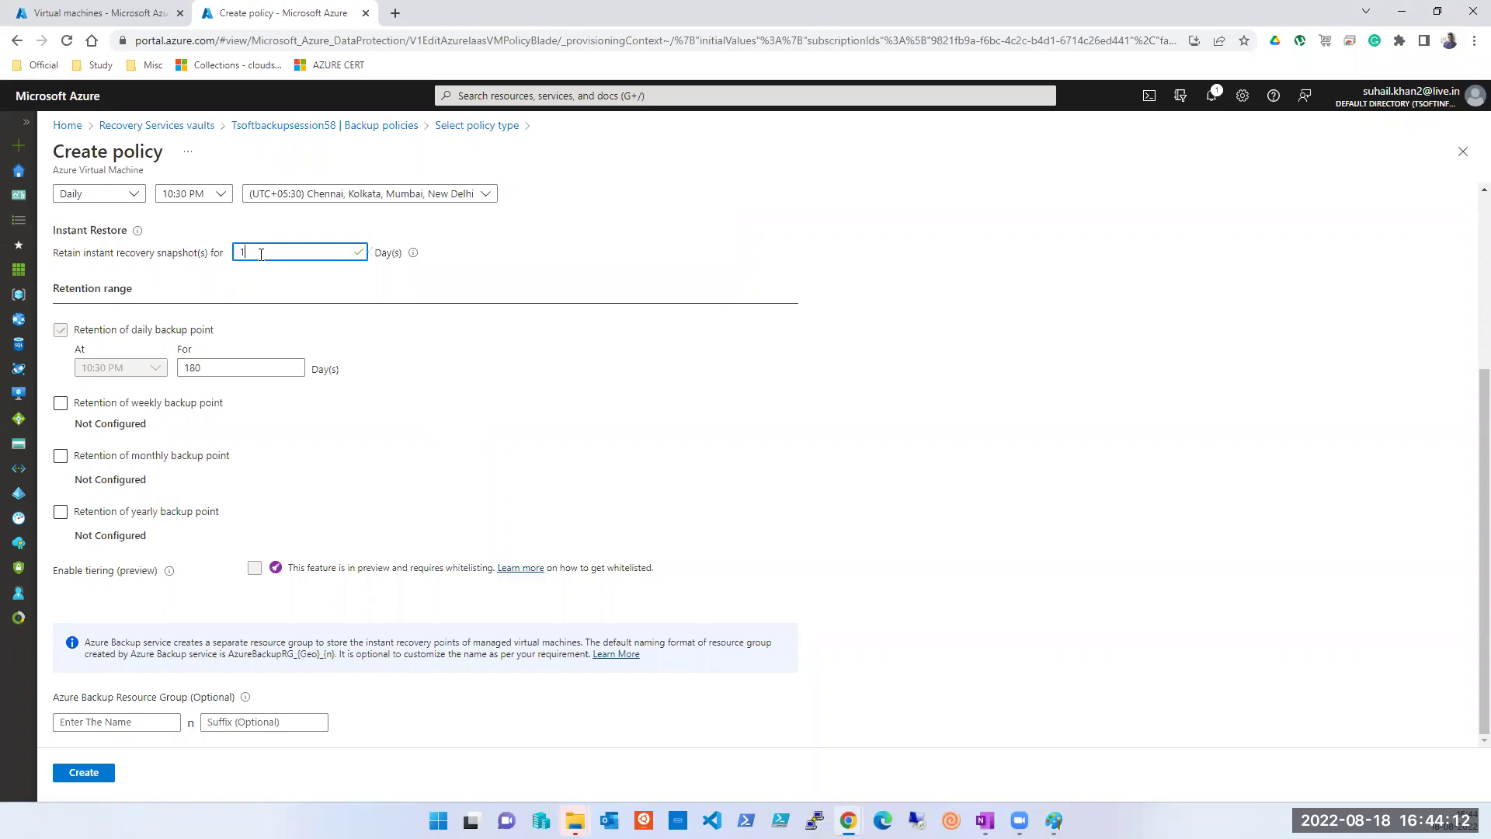
pyautogui.click(296, 288)
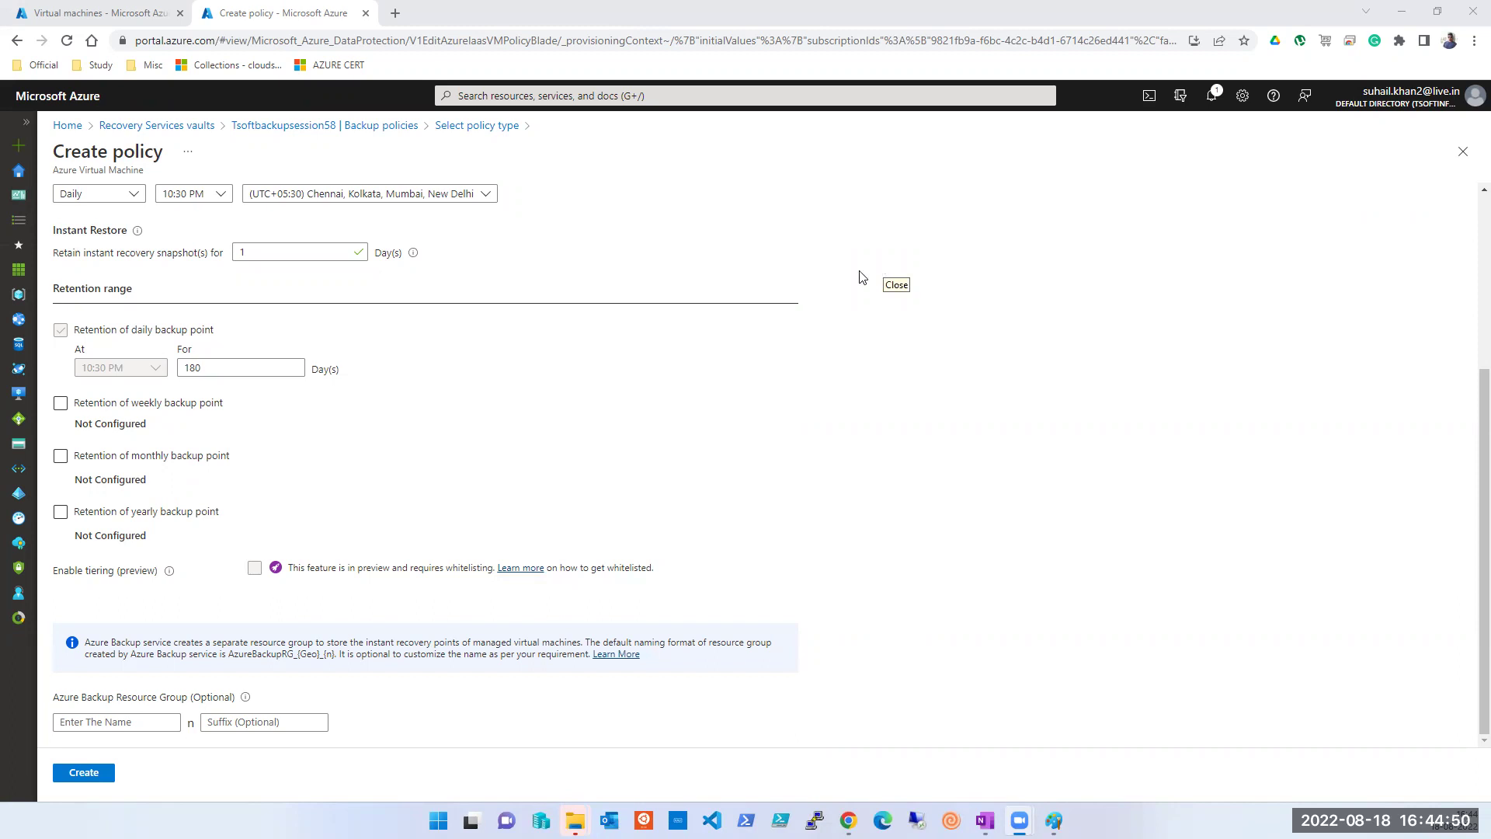
# Step: Switch to Paint, draw another brush line from the small rounded rectangle to the ellipse, and return to the Azure policy page
pyautogui.hotkey('alt', 'Tab')
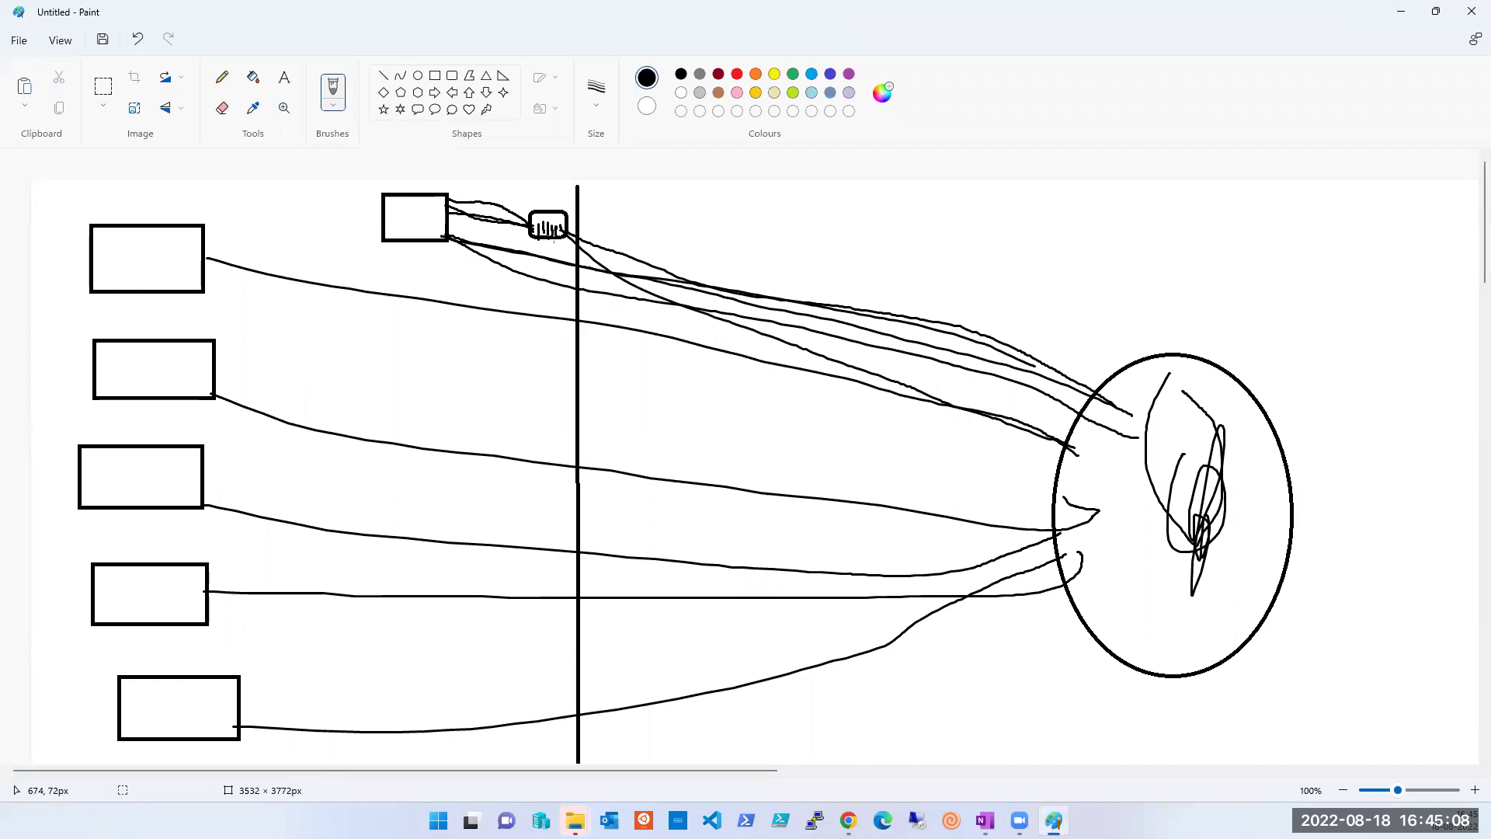
pyautogui.moveTo(567, 236); pyautogui.dragTo(1107, 437)
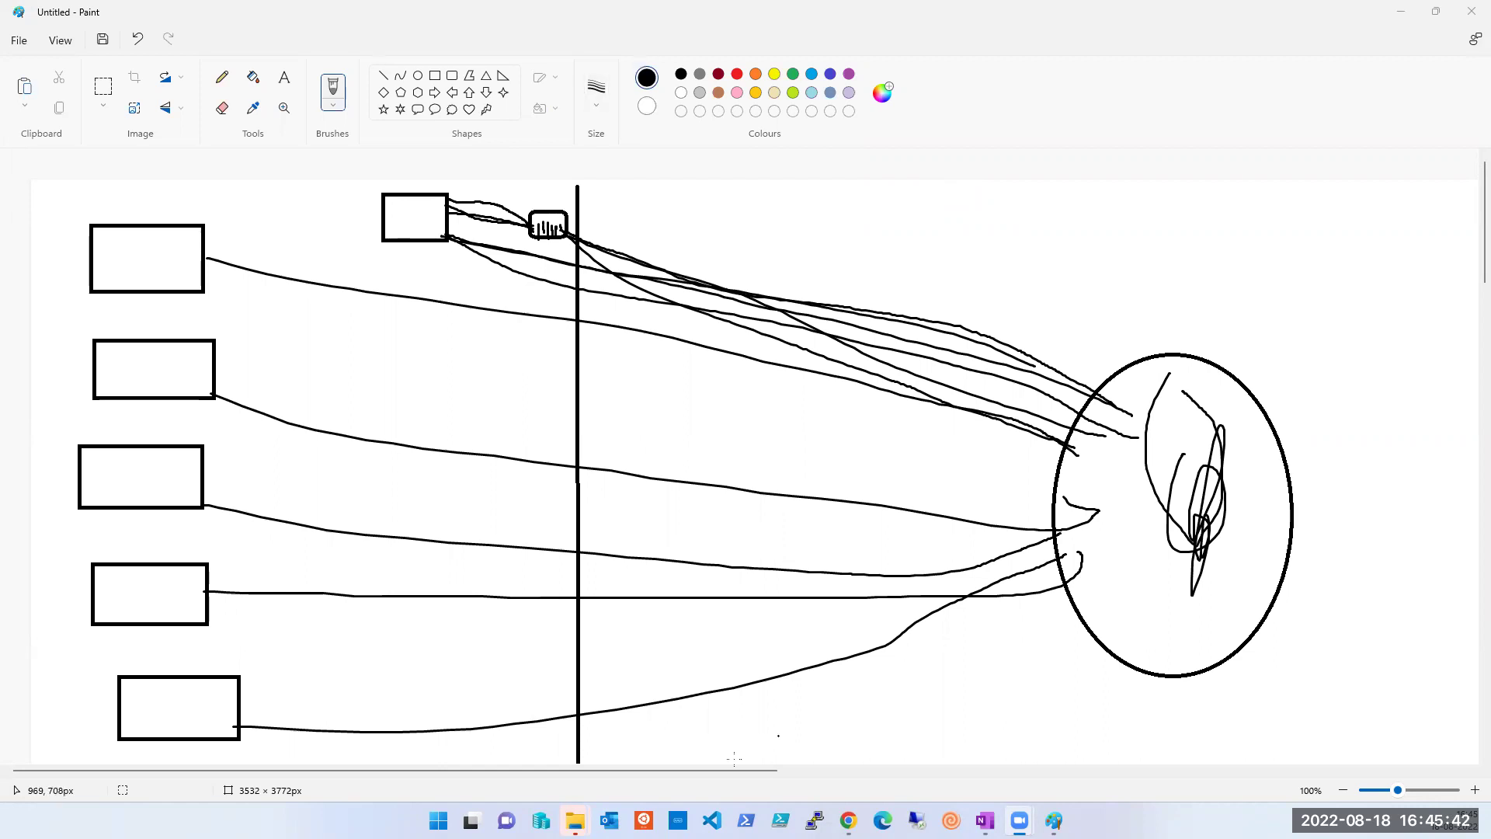
pyautogui.moveTo(848, 820)
pyautogui.click(917, 776)
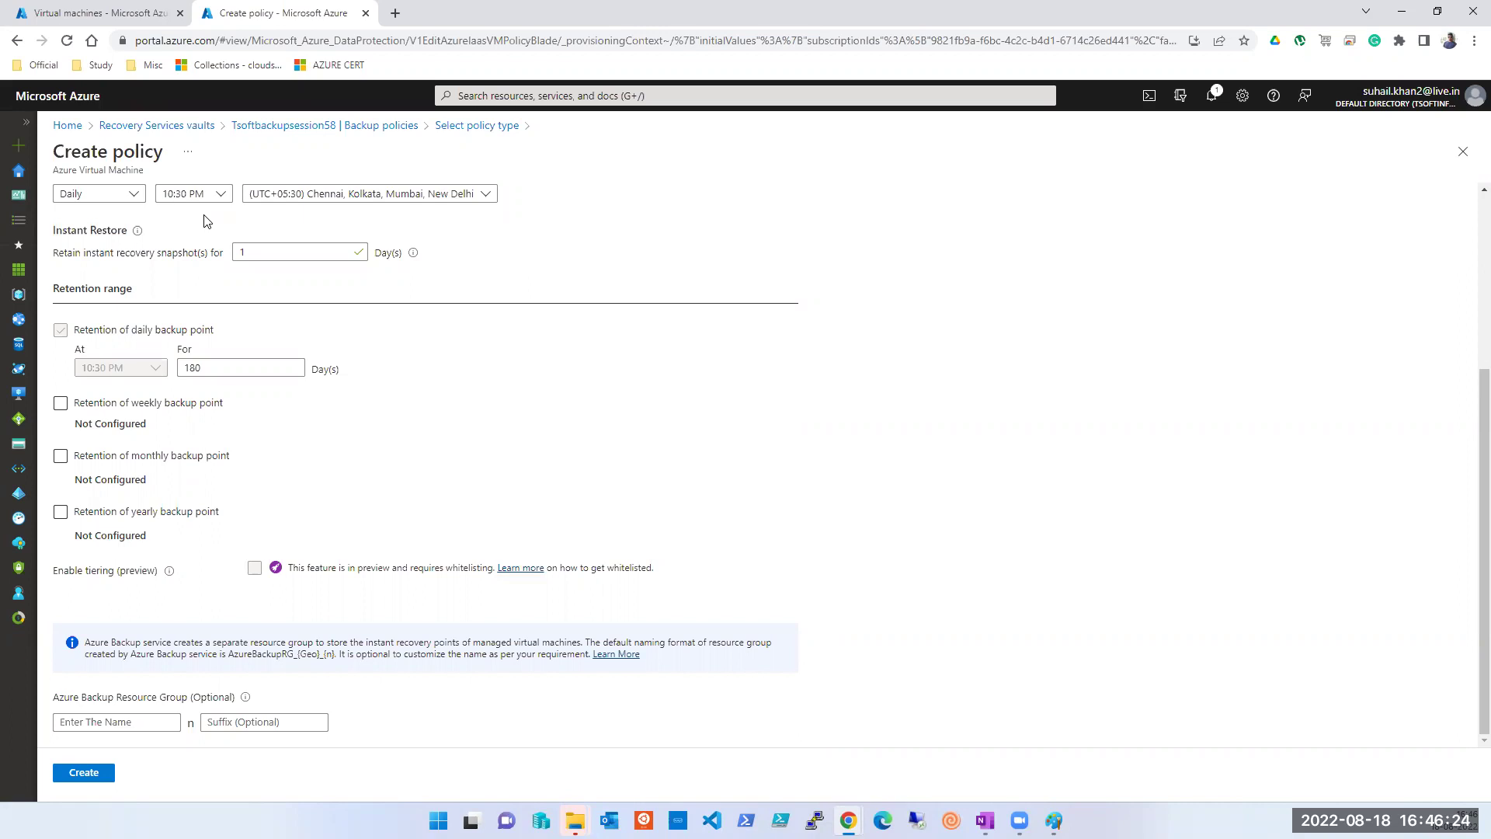
# Step: Try an instant recovery snapshot retention of 0 days, and set it back to 1 day
pyautogui.doubleClick(314, 256)
pyautogui.write('0')
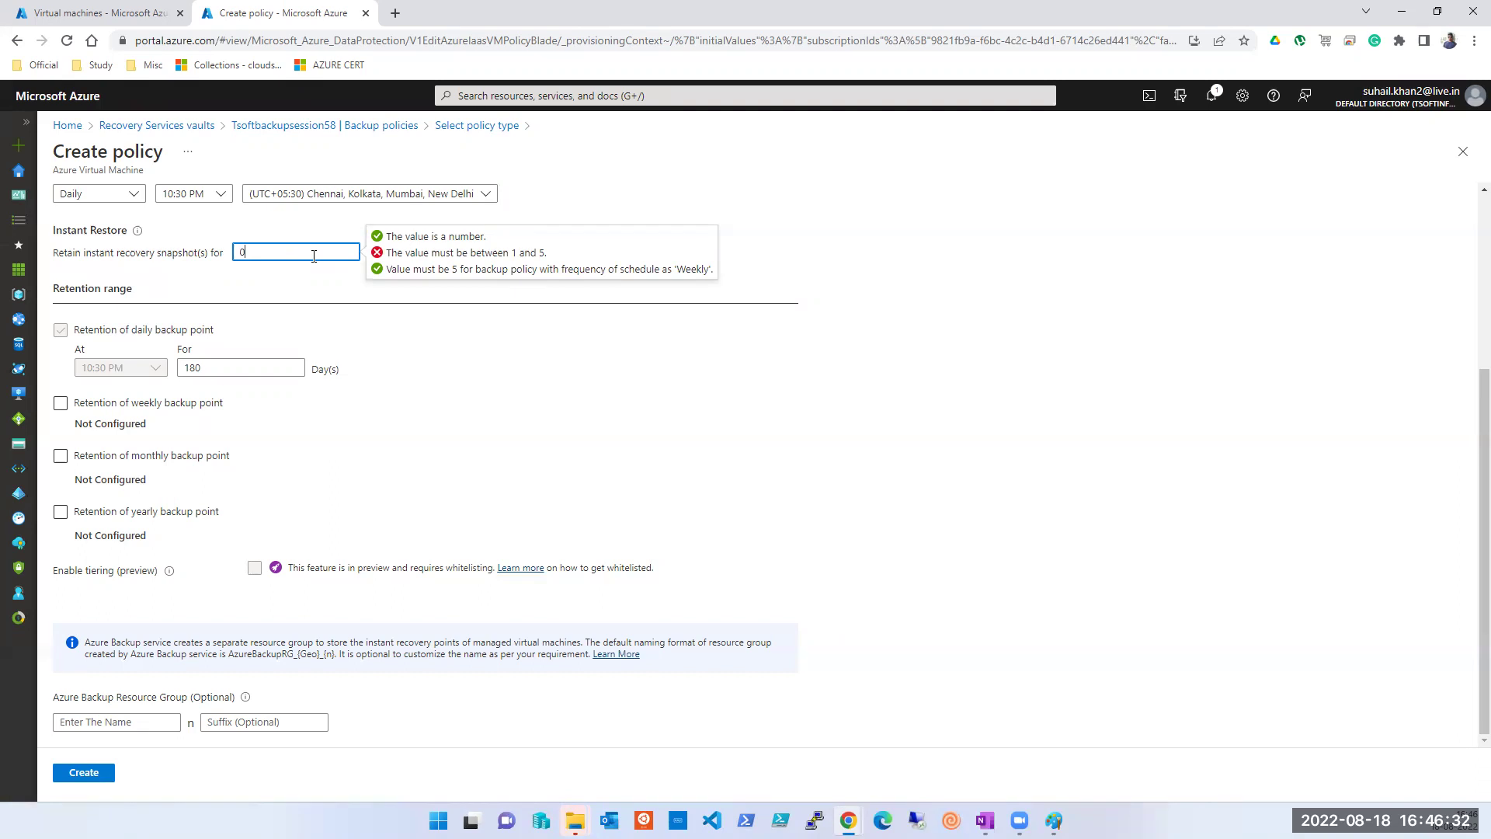
pyautogui.doubleClick(313, 256)
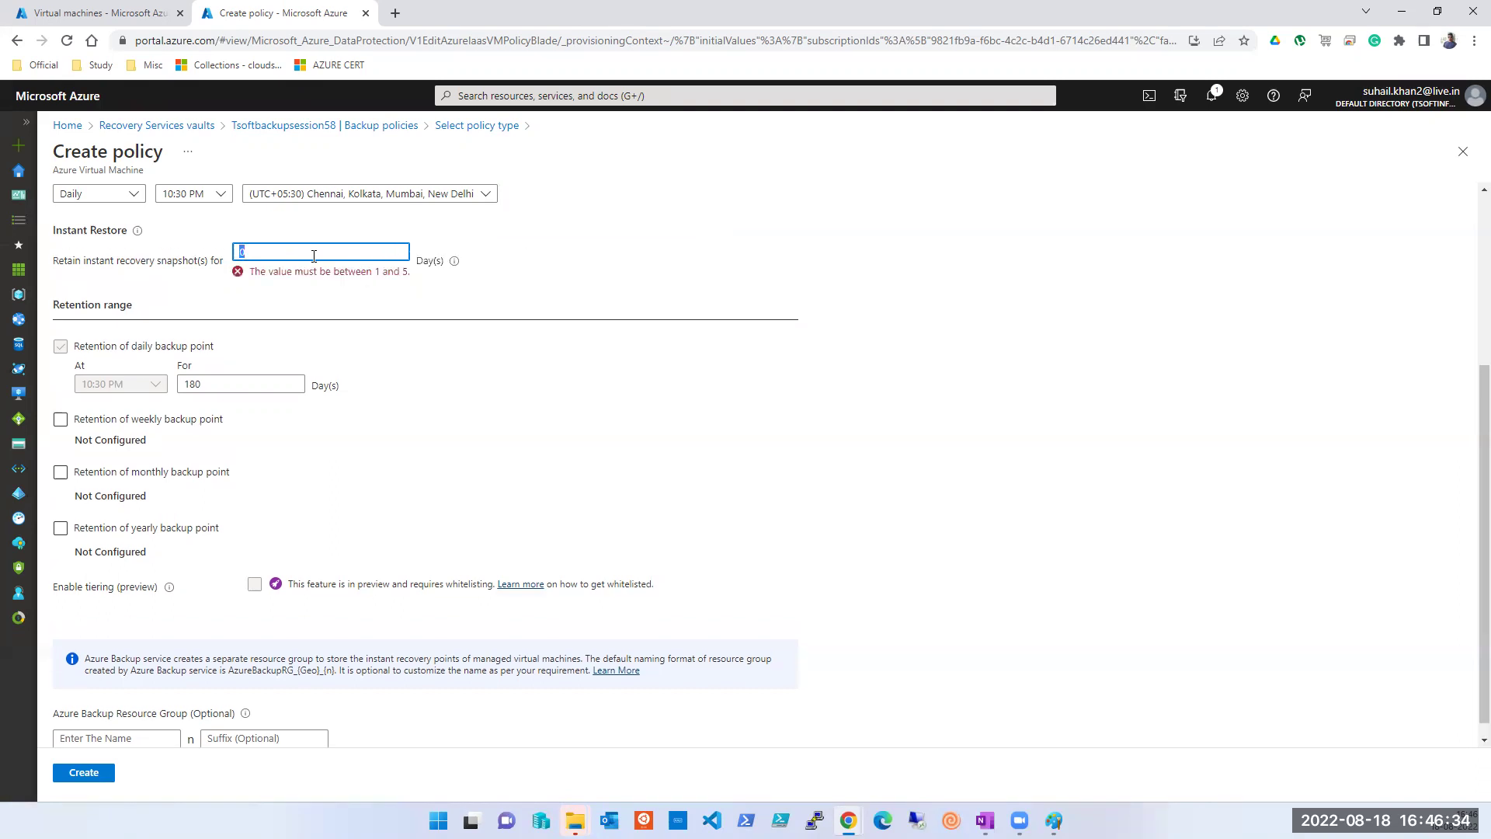
pyautogui.write('1')
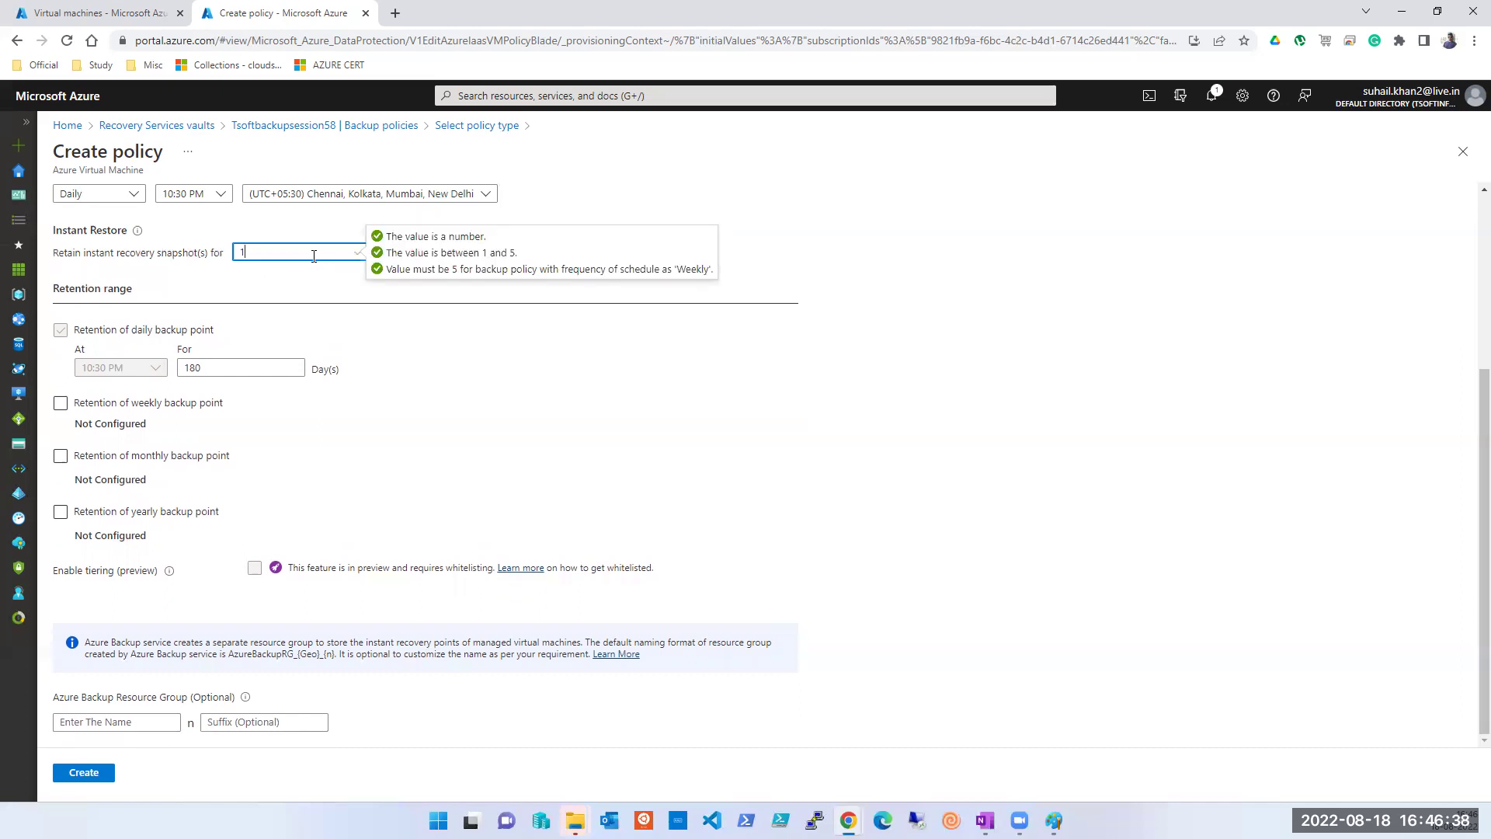
pyautogui.click(315, 285)
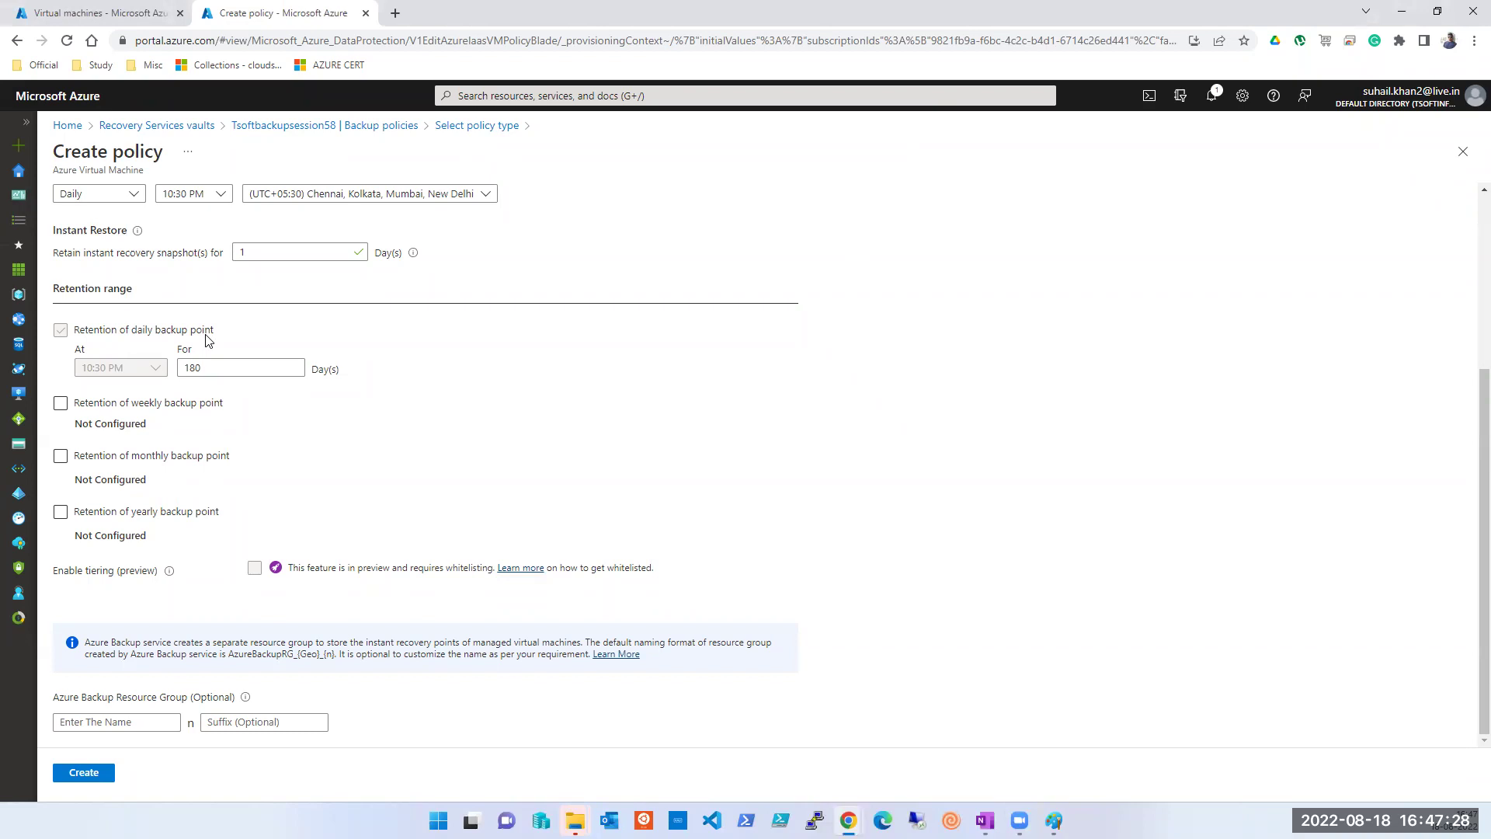
pyautogui.doubleClick(206, 365)
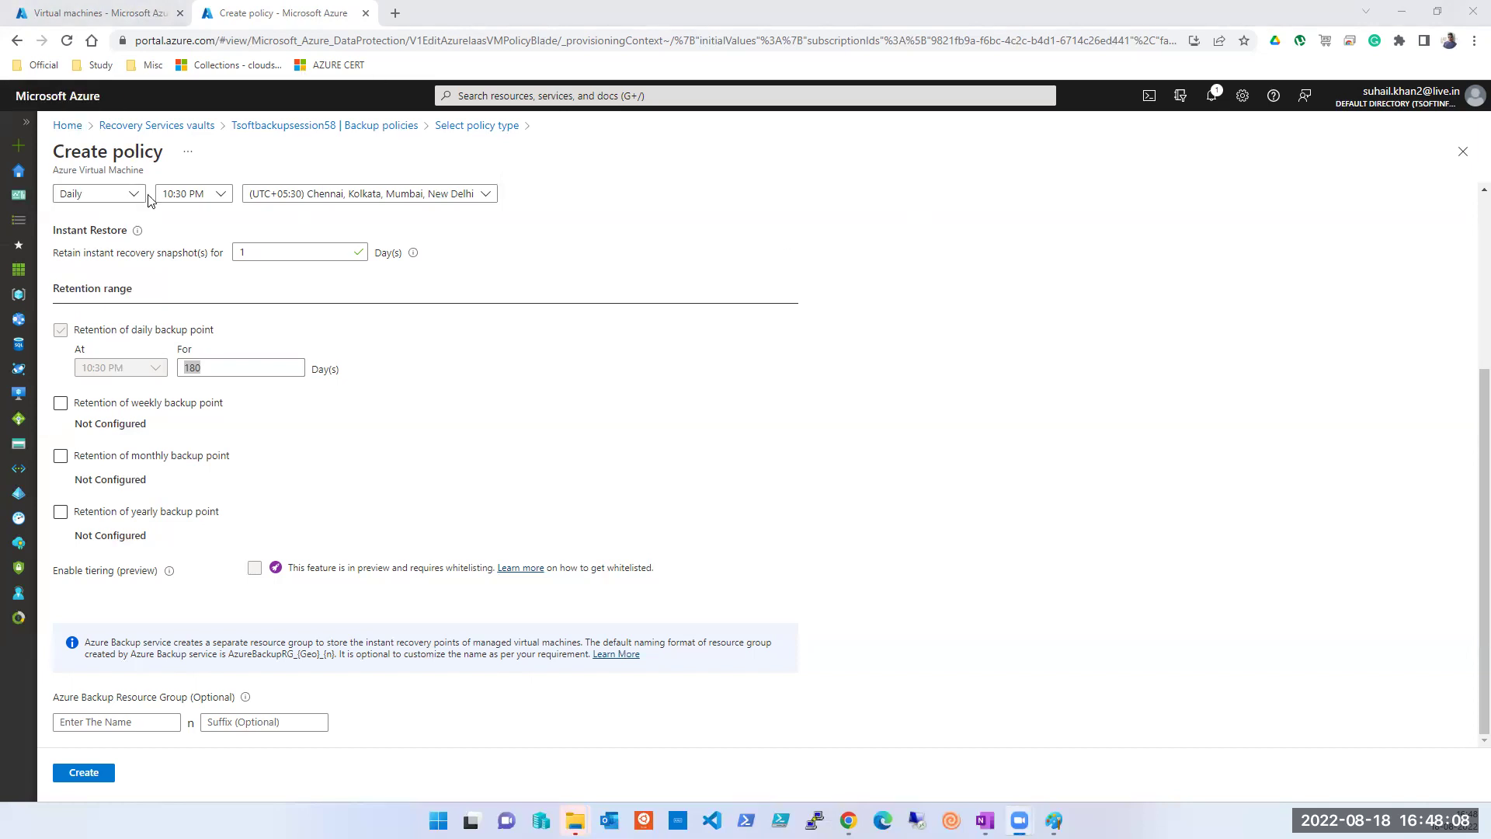
pyautogui.doubleClick(266, 258)
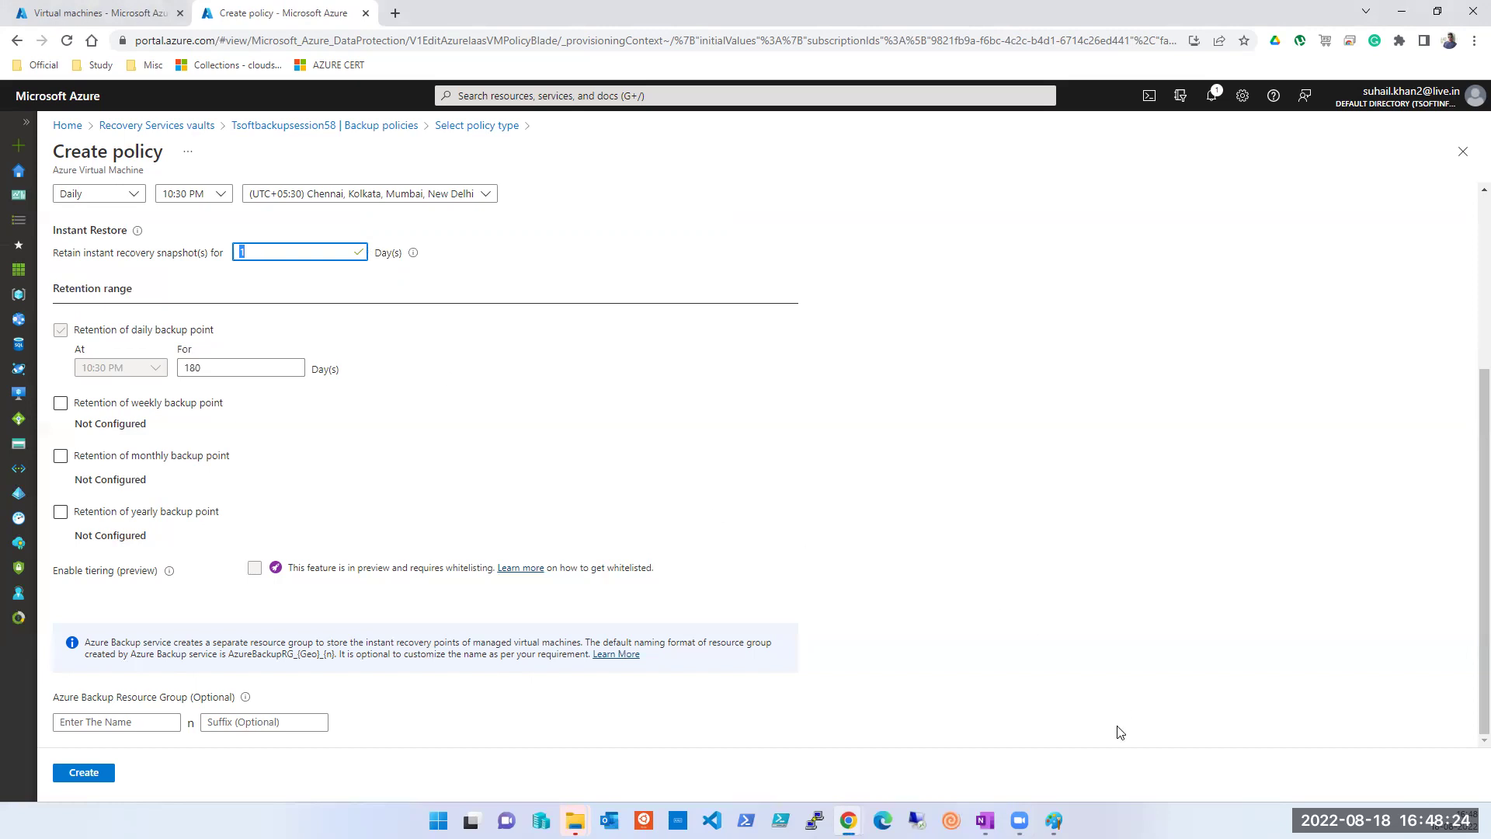
pyautogui.click(1054, 821)
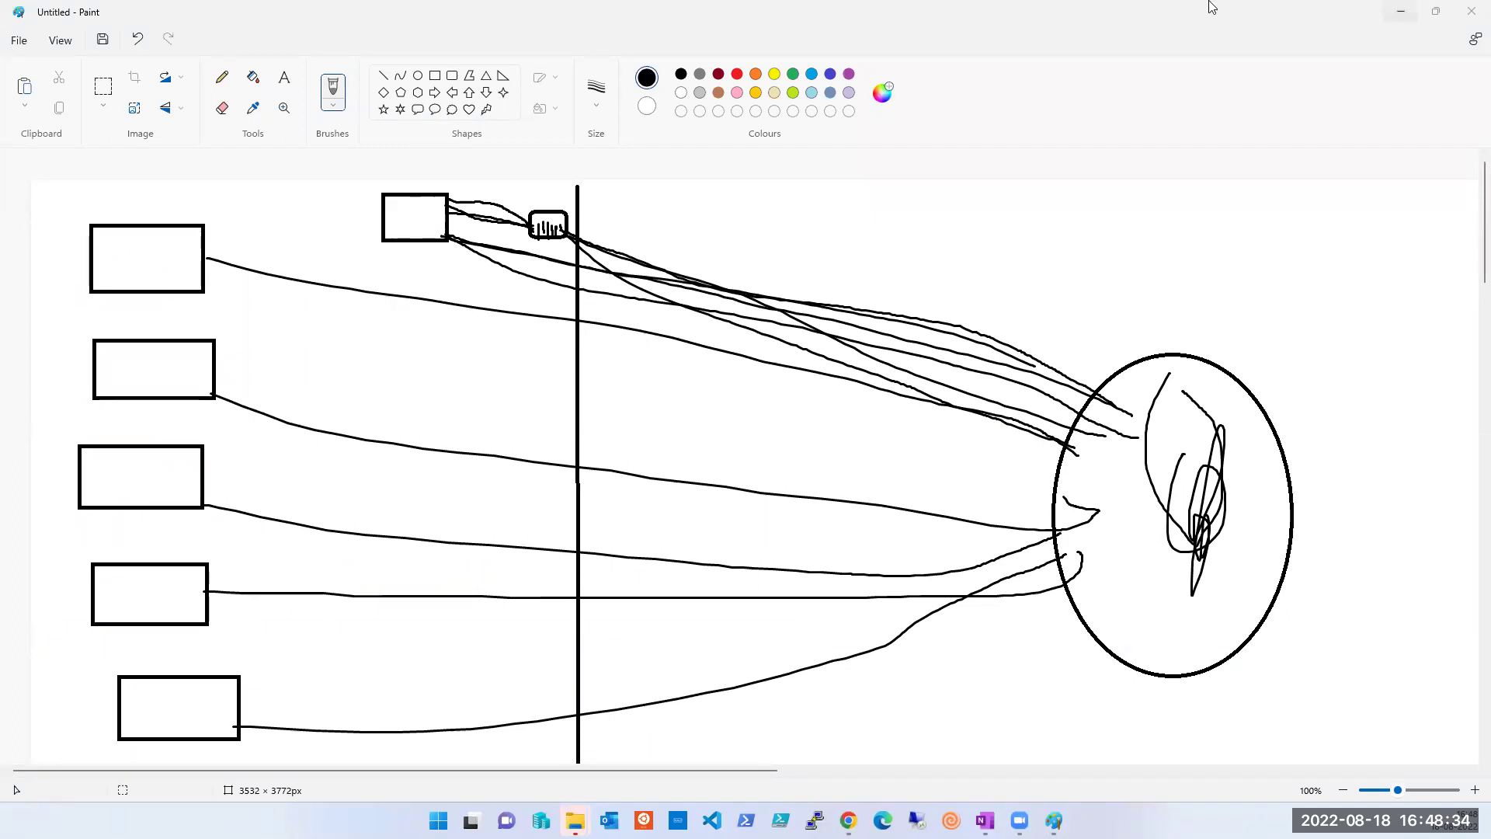
pyautogui.click(1397, 17)
# Step: Try daily backup point retention values of 365, 99999999 and 9999 days
pyautogui.doubleClick(285, 363)
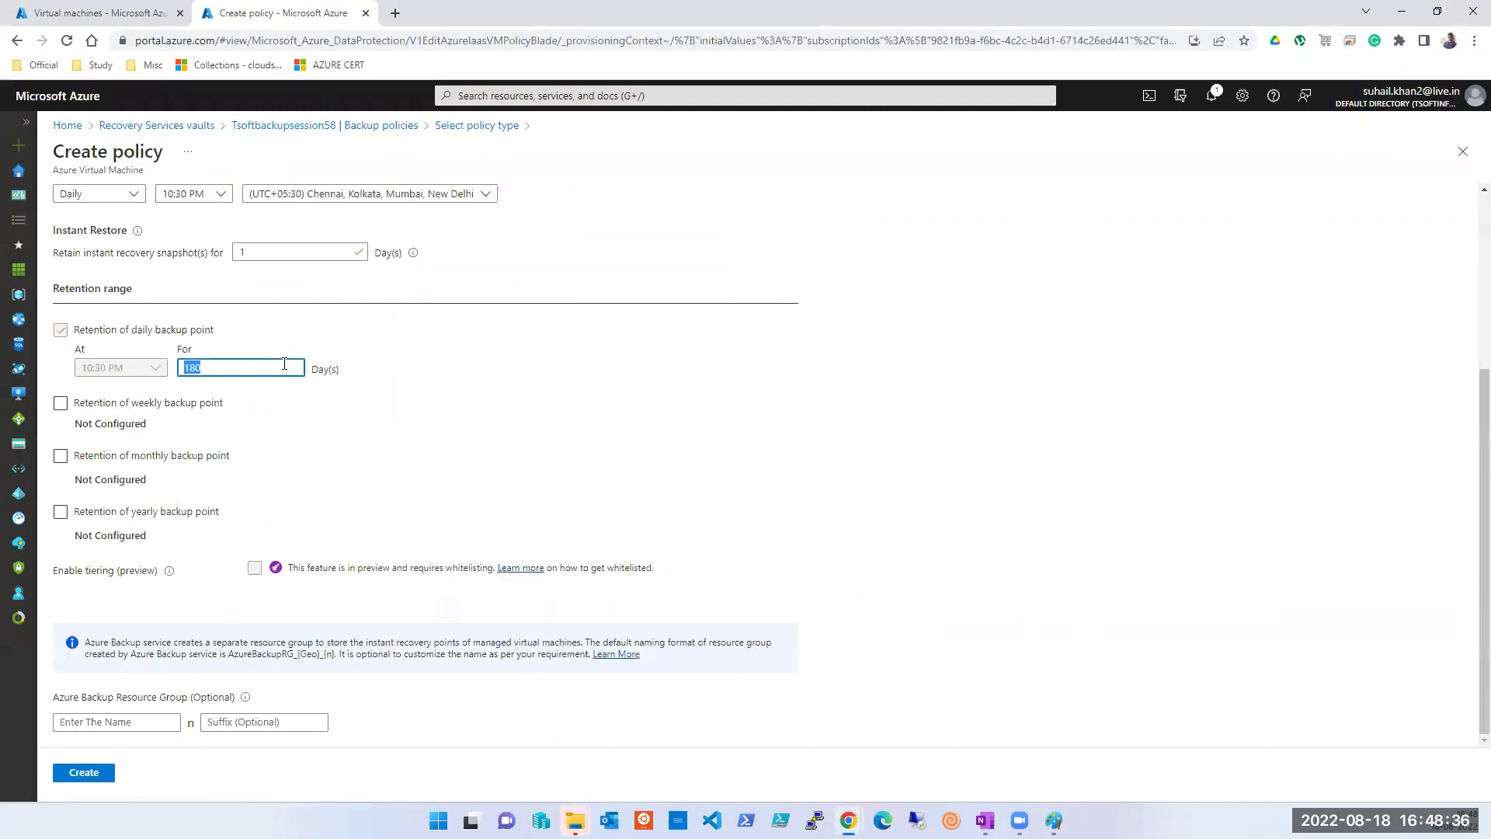
pyautogui.write('365')
pyautogui.press('Tab')
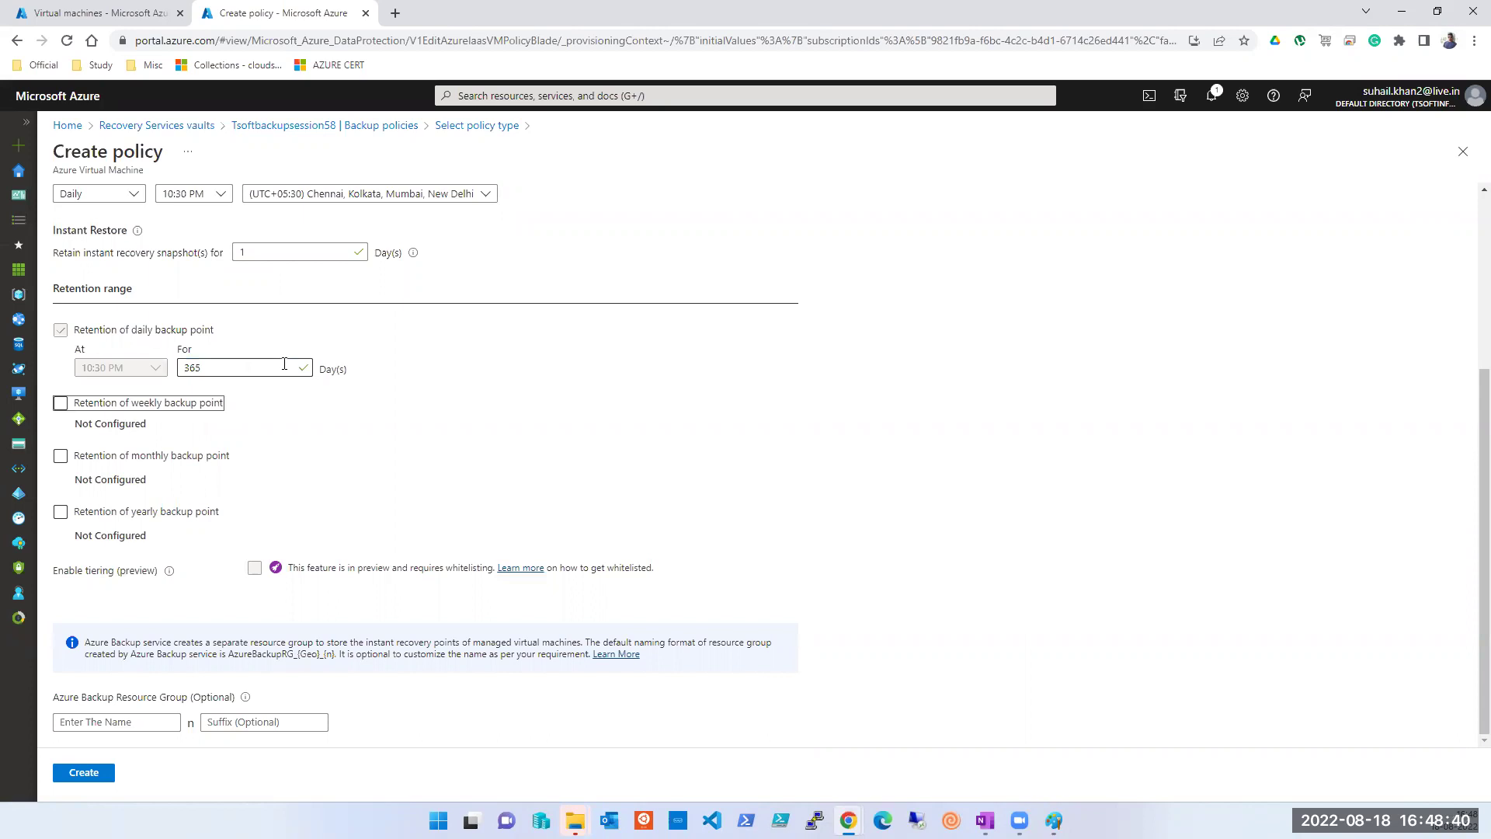
pyautogui.hotkey('shift', 'Tab')
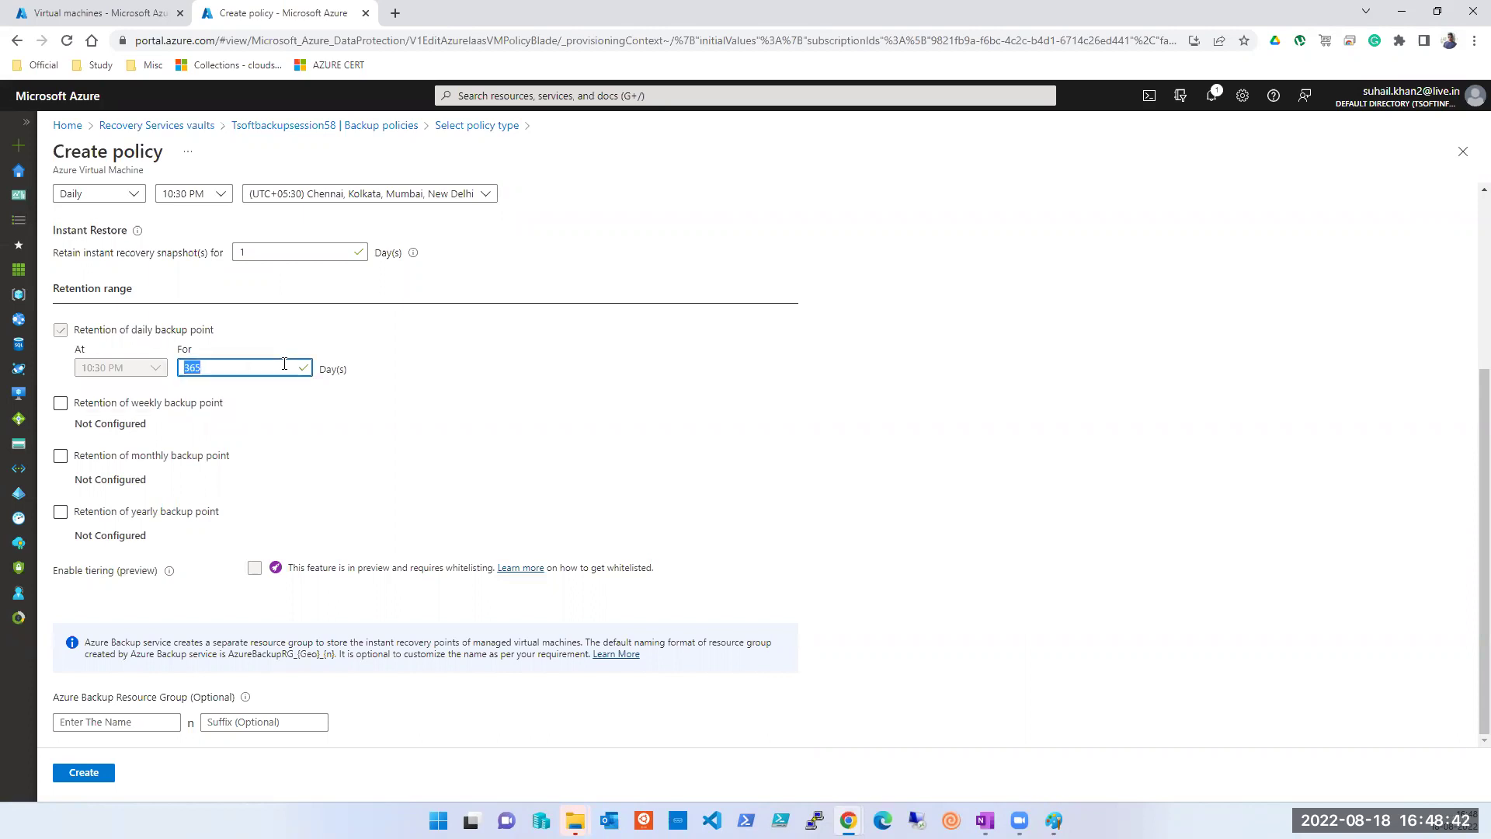
pyautogui.write('99999999')
pyautogui.press('Tab')
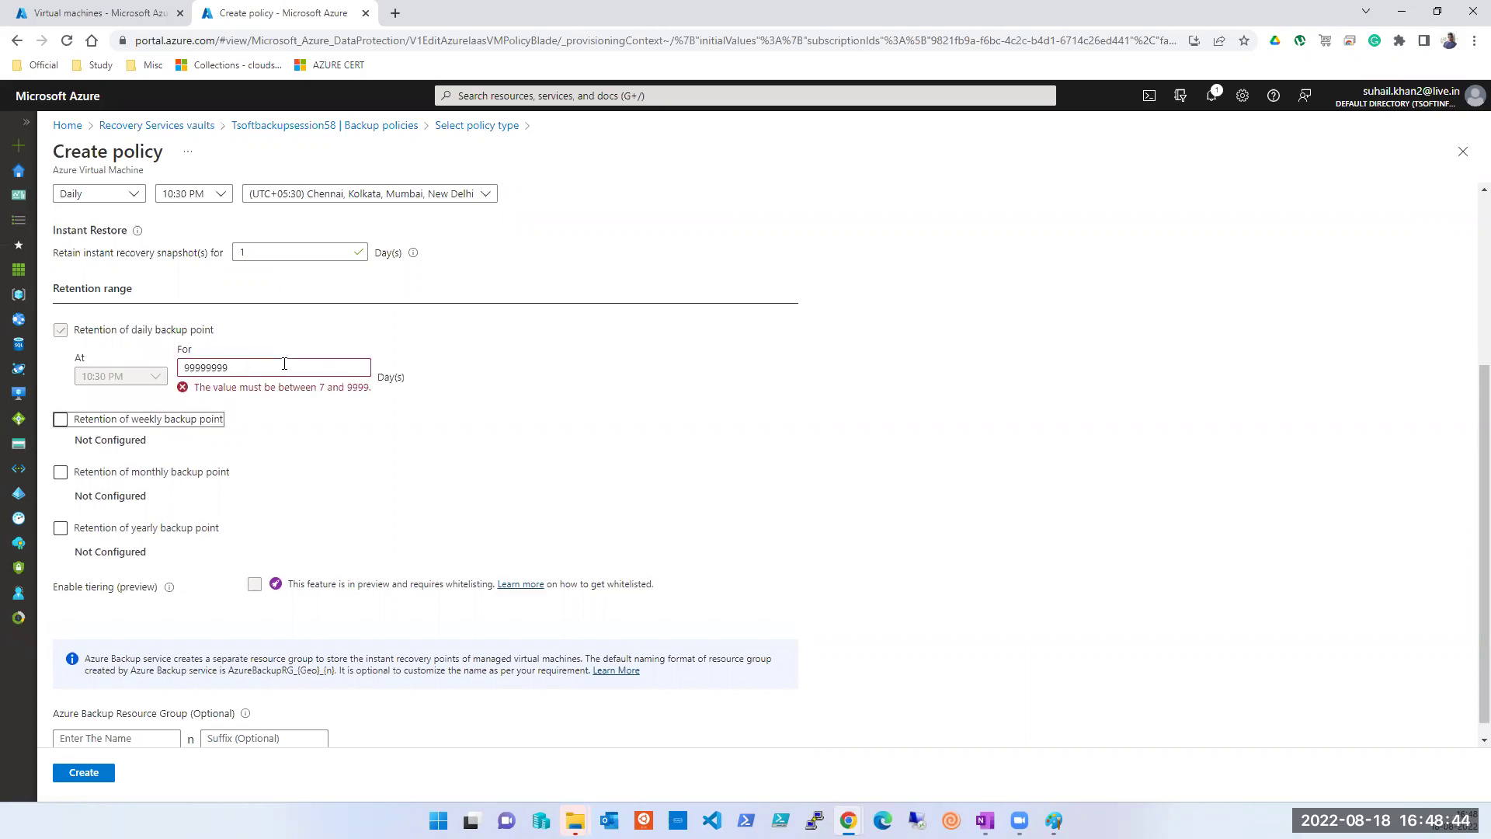
pyautogui.hotkey('shift', 'Tab')
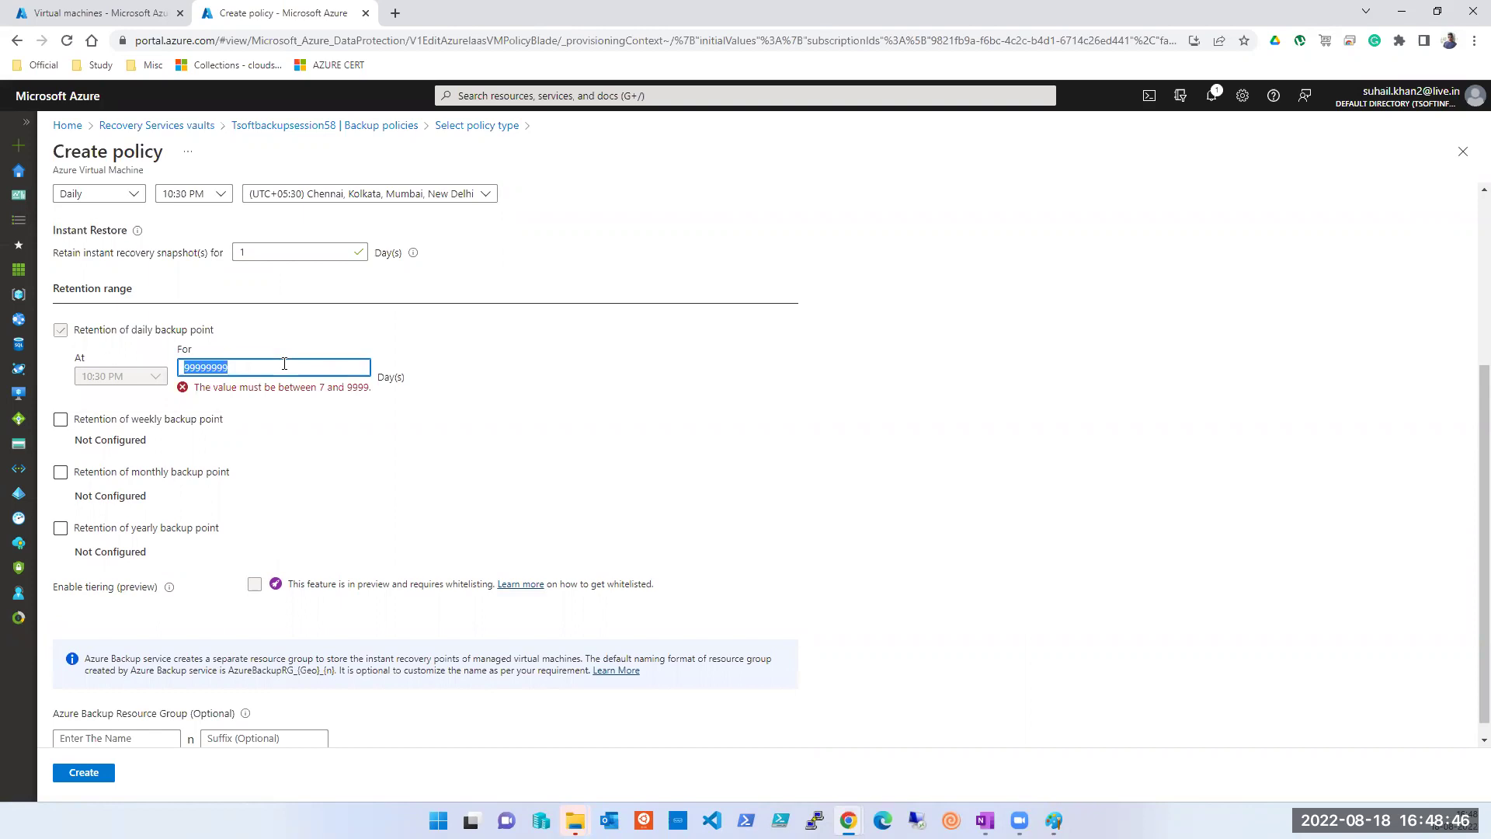
pyautogui.write('999')
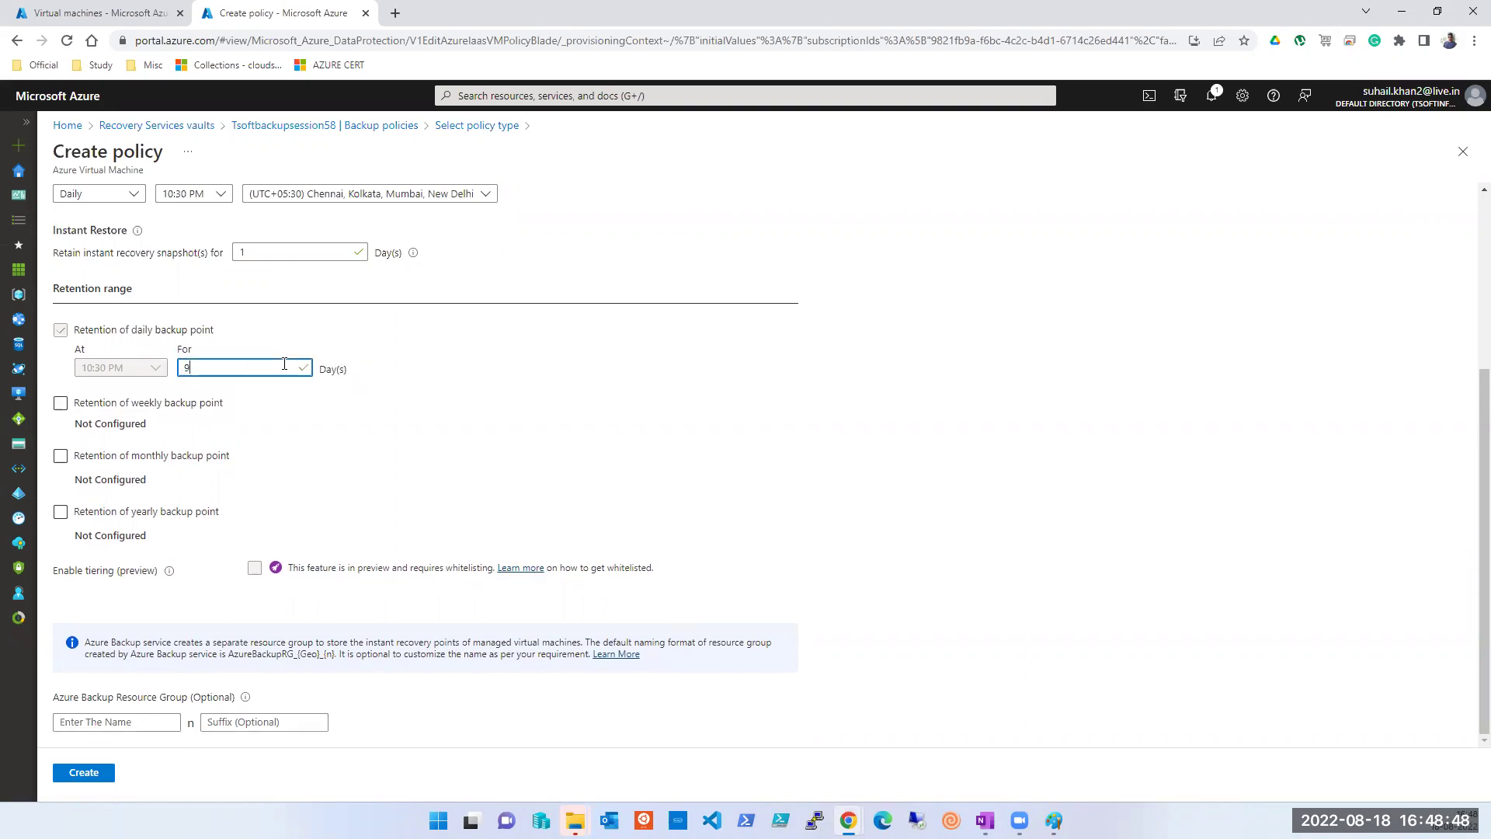
pyautogui.write('99')
pyautogui.press('Tab')
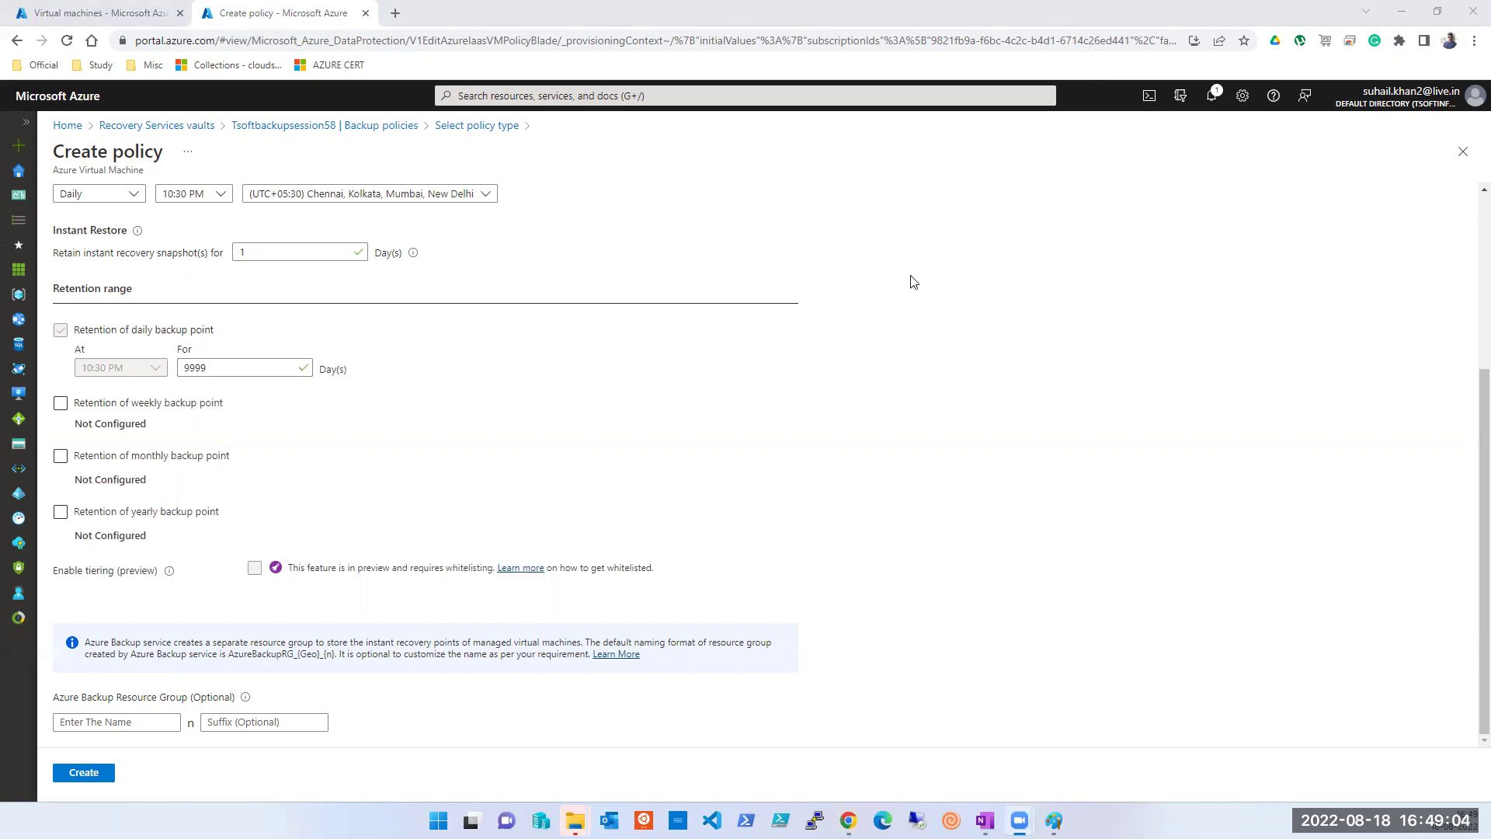
# Step: Set the daily backup point retention to 30 days and leave weekly retention disabled
pyautogui.doubleClick(230, 374)
pyautogui.write('30')
pyautogui.click(62, 406)
pyautogui.click(63, 413)
pyautogui.click(63, 414)
pyautogui.click(62, 410)
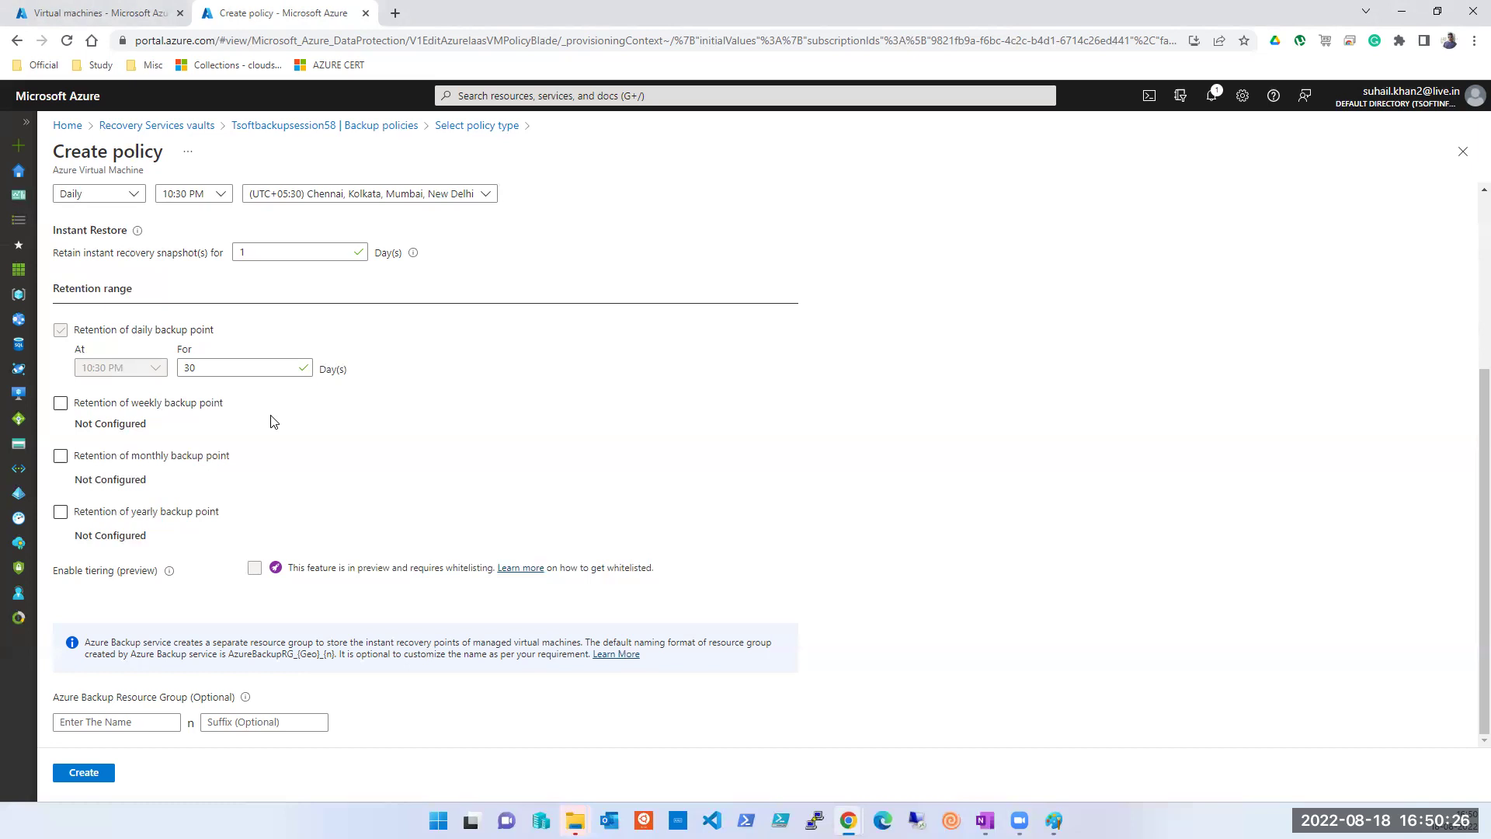
# Step: Enable retention of the weekly, monthly and yearly backup points with their default settings
pyautogui.click(61, 404)
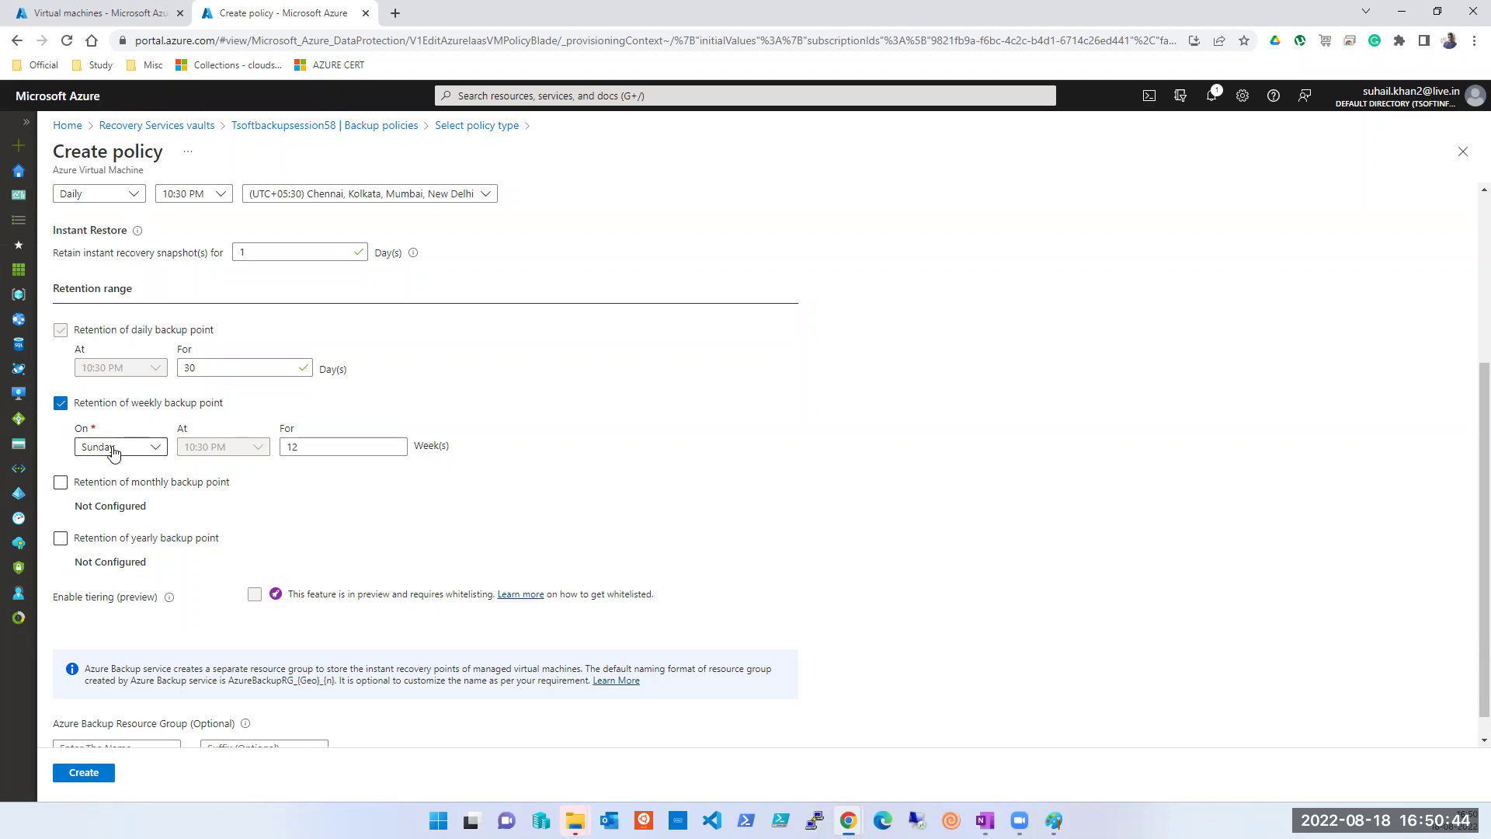
pyautogui.click(61, 483)
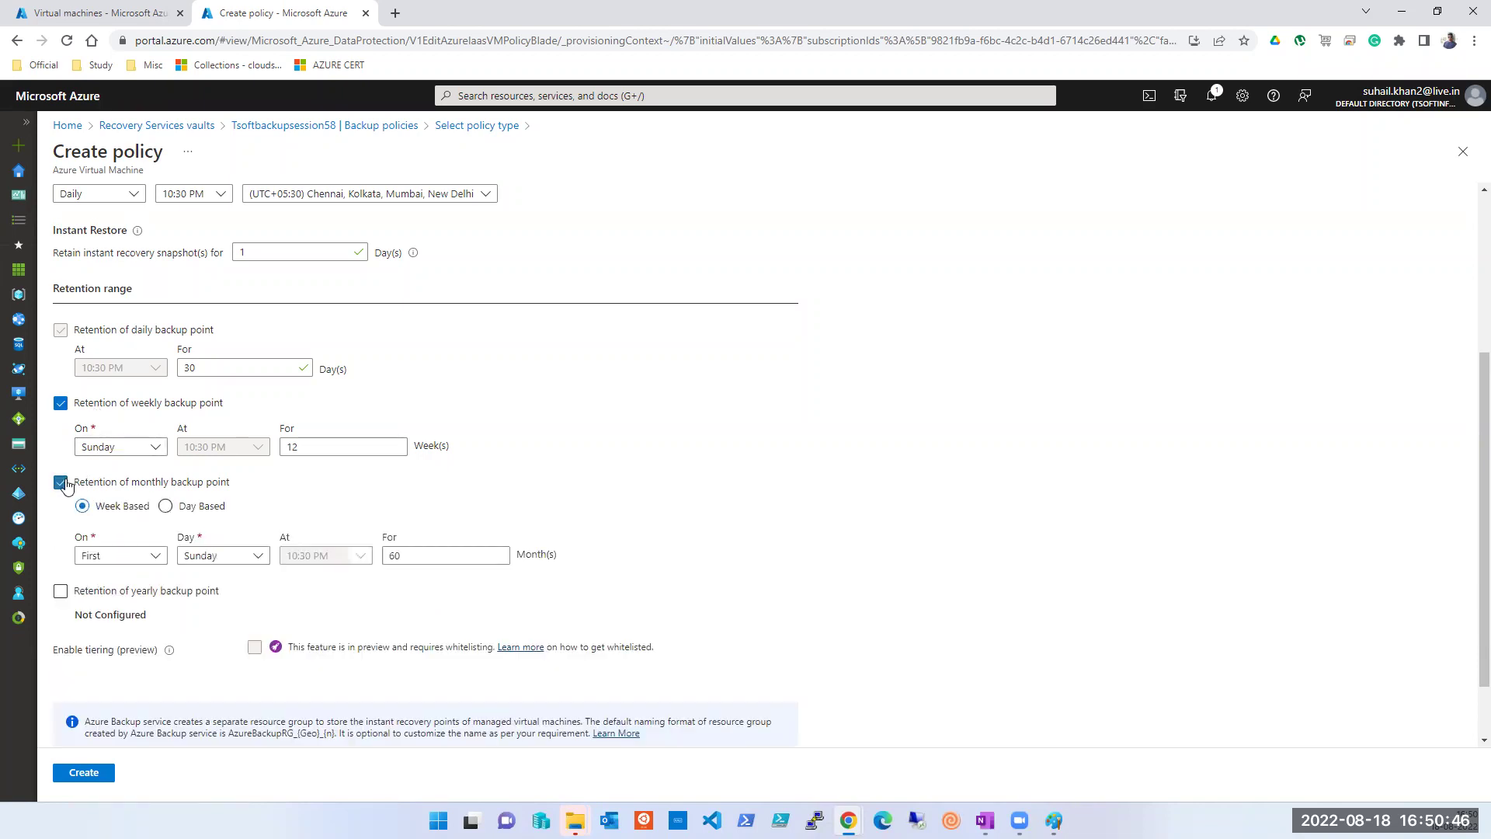
pyautogui.click(60, 591)
pyautogui.scroll(-1, 173, 615)
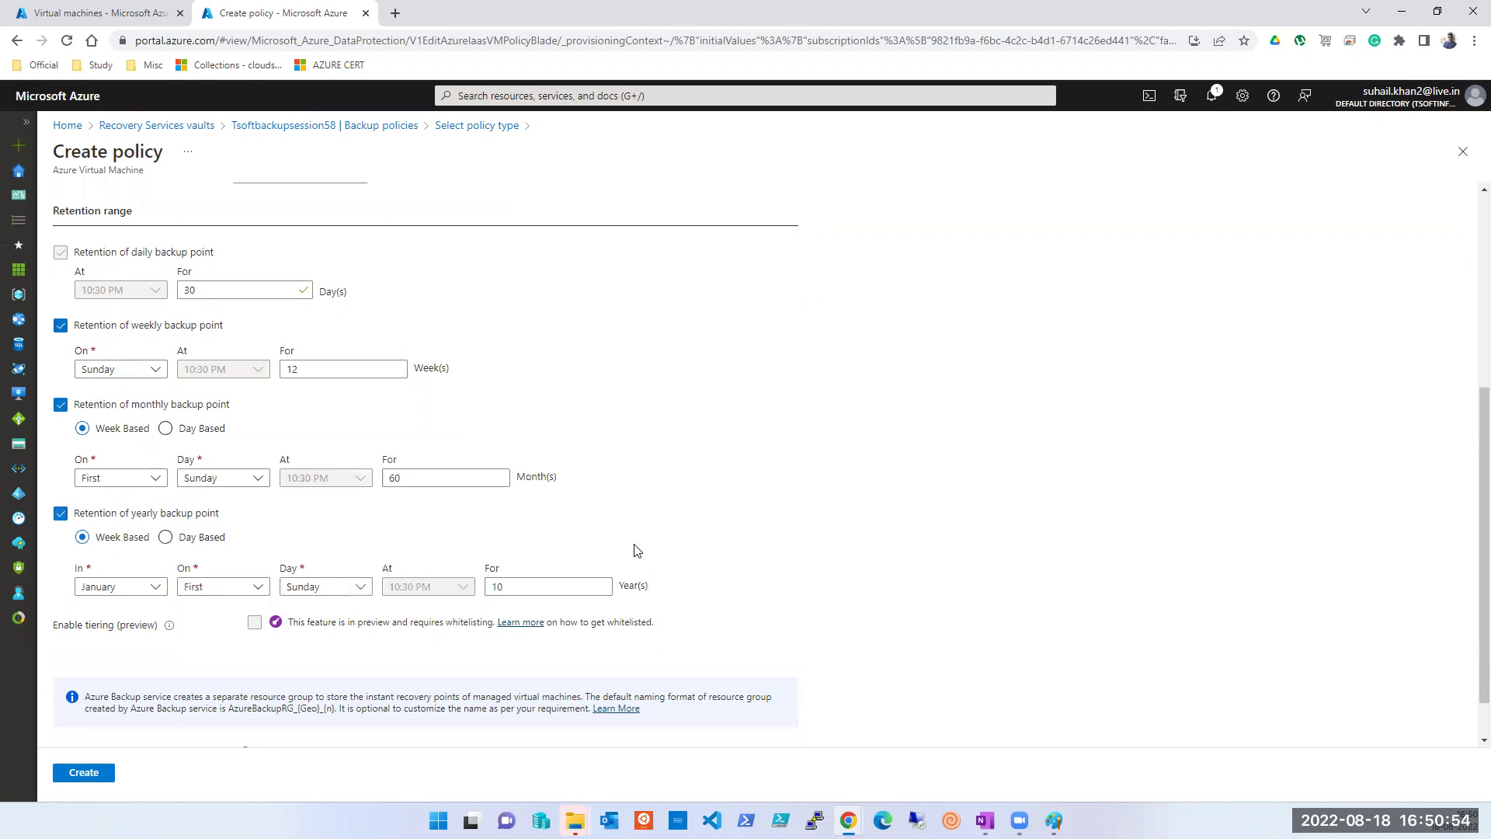
pyautogui.scroll(3, 431, 370)
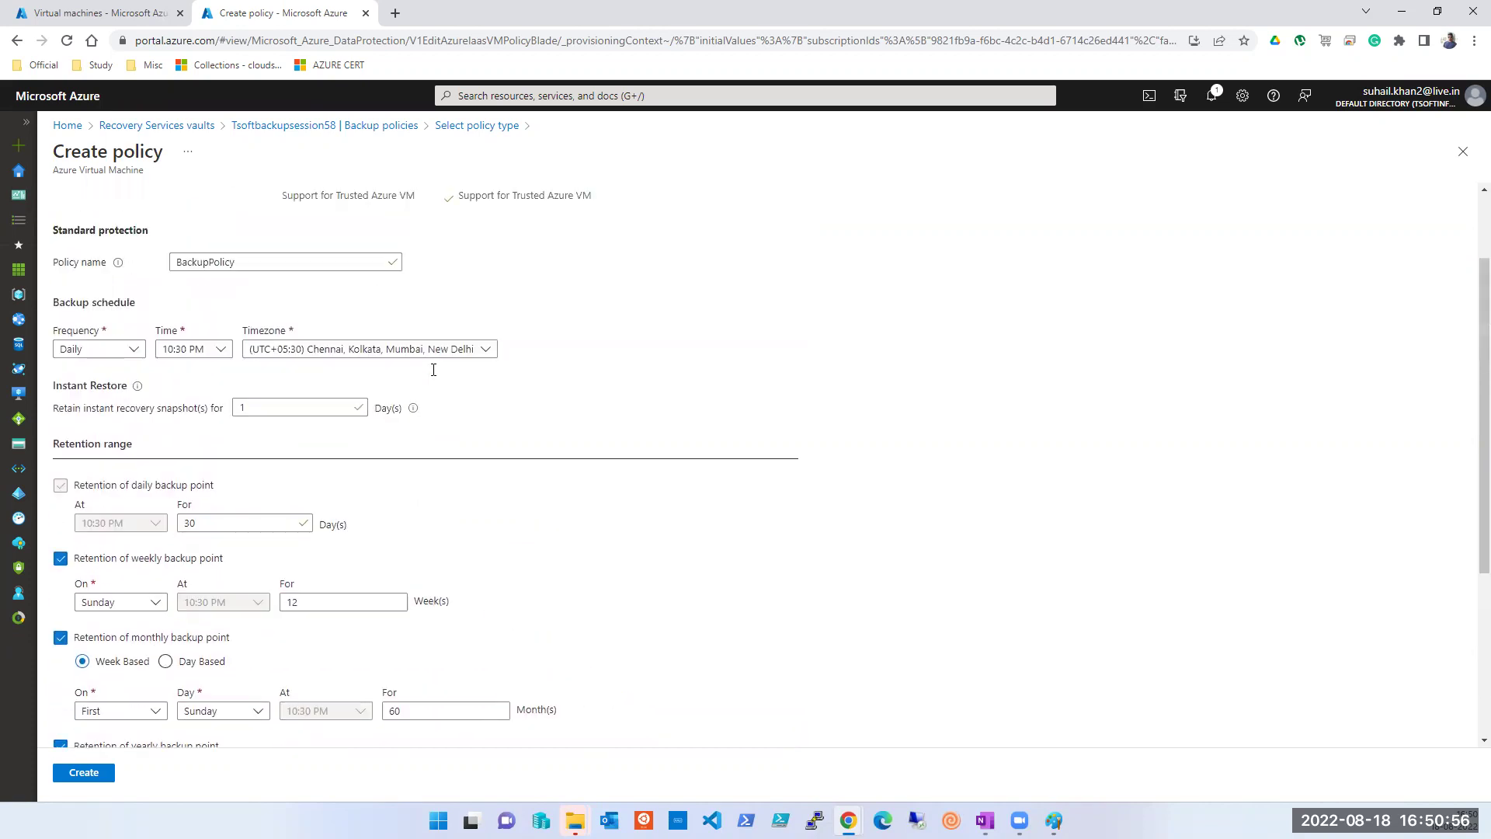
pyautogui.scroll(-1, 279, 497)
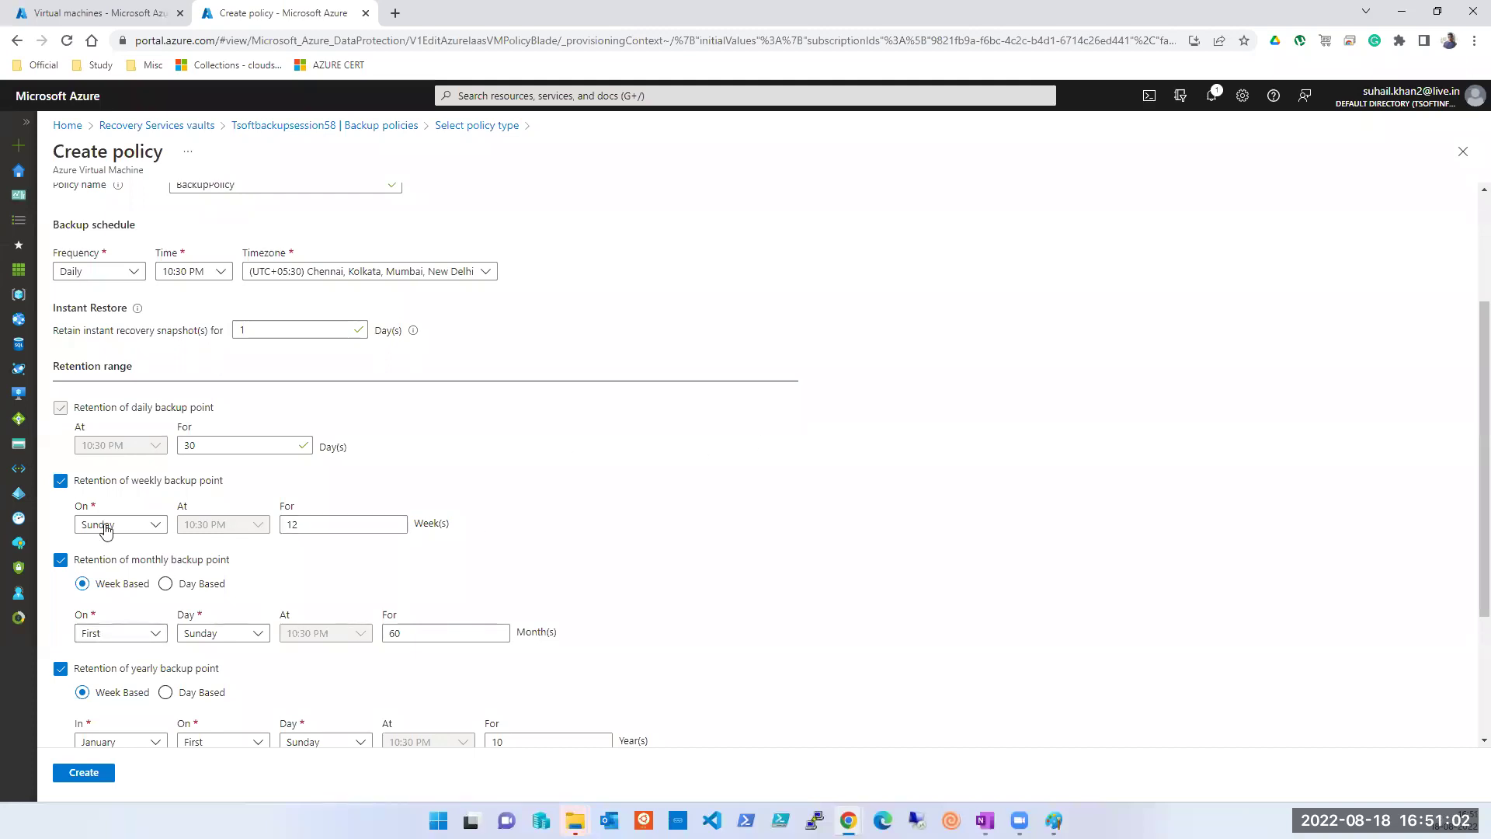
pyautogui.click(164, 583)
pyautogui.doubleClick(284, 334)
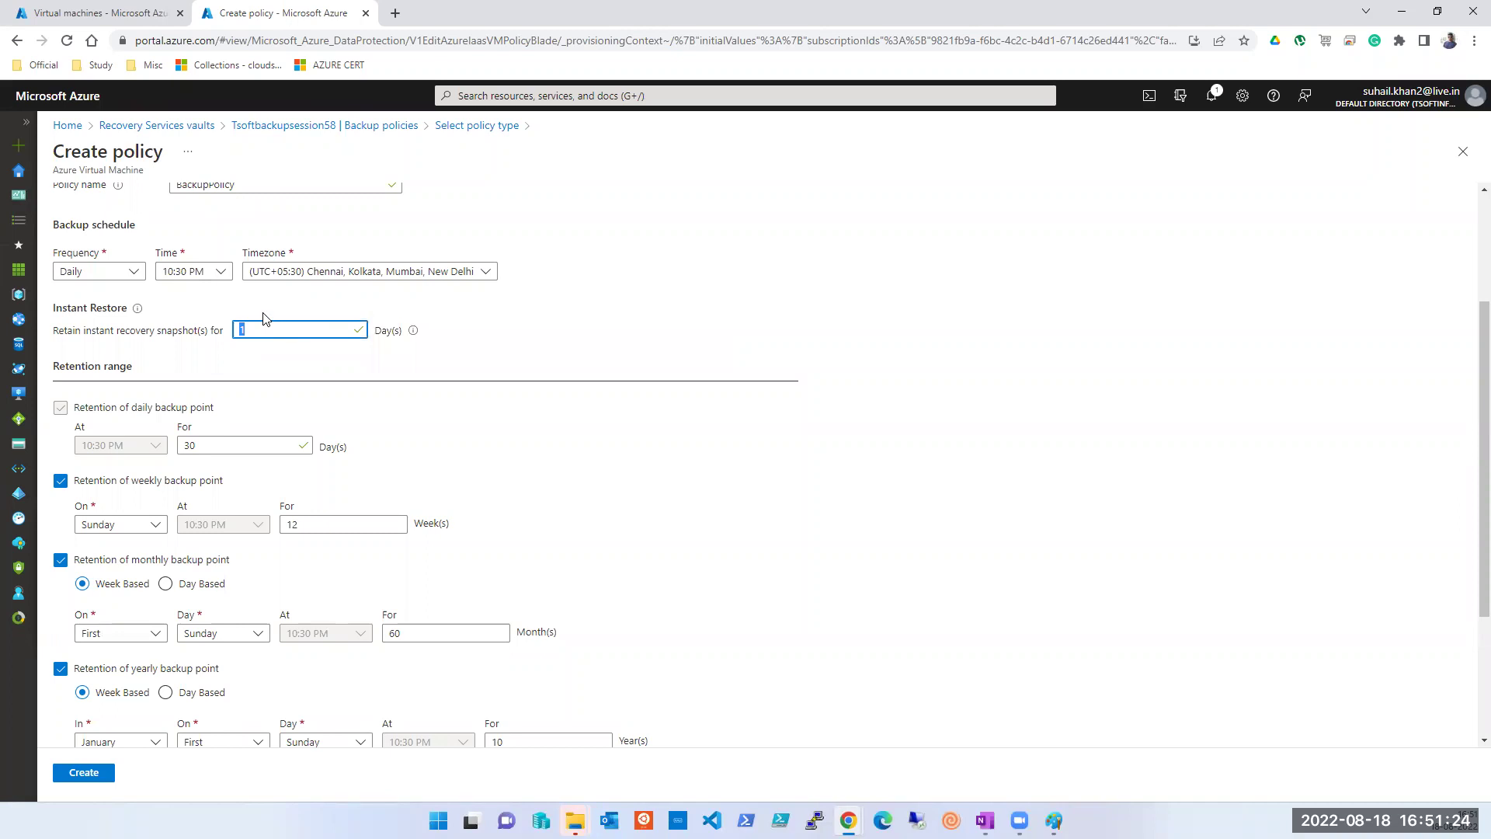
# Step: Set the weekly backup point retention to 10 weeks, leaving Sunday as the selected day
pyautogui.doubleClick(224, 449)
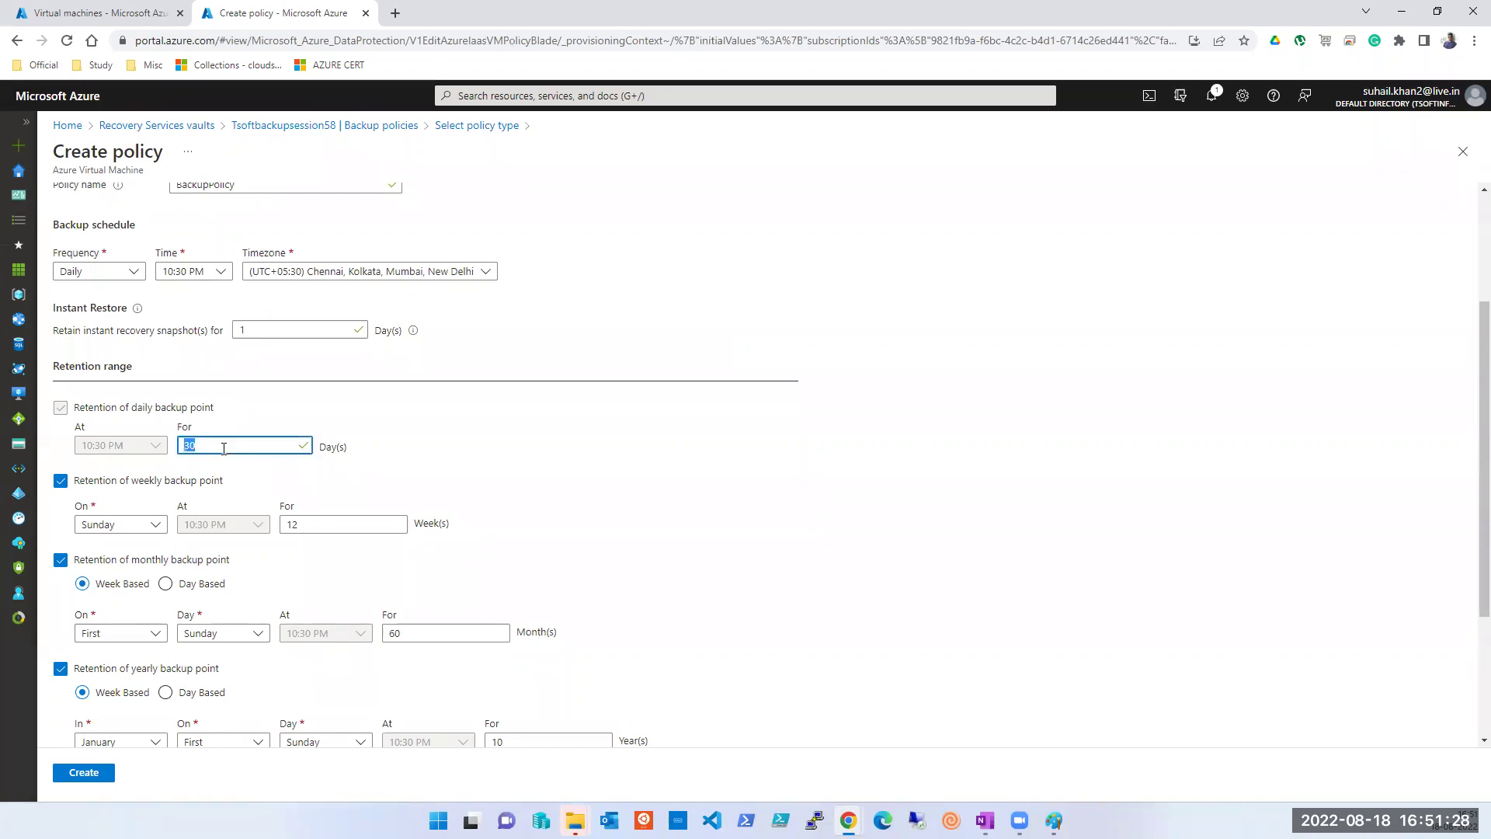
pyautogui.click(154, 526)
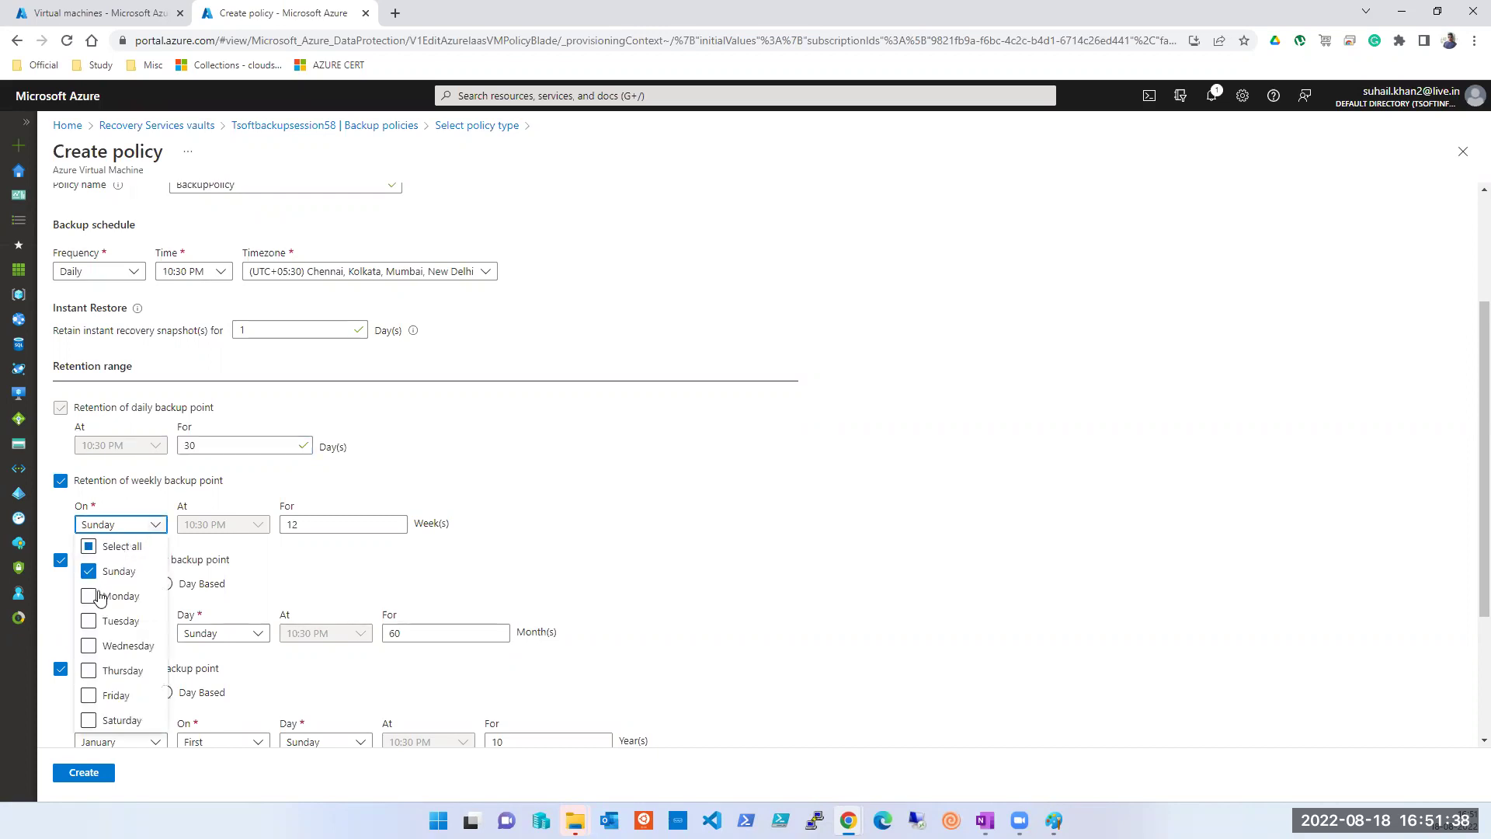
pyautogui.click(153, 526)
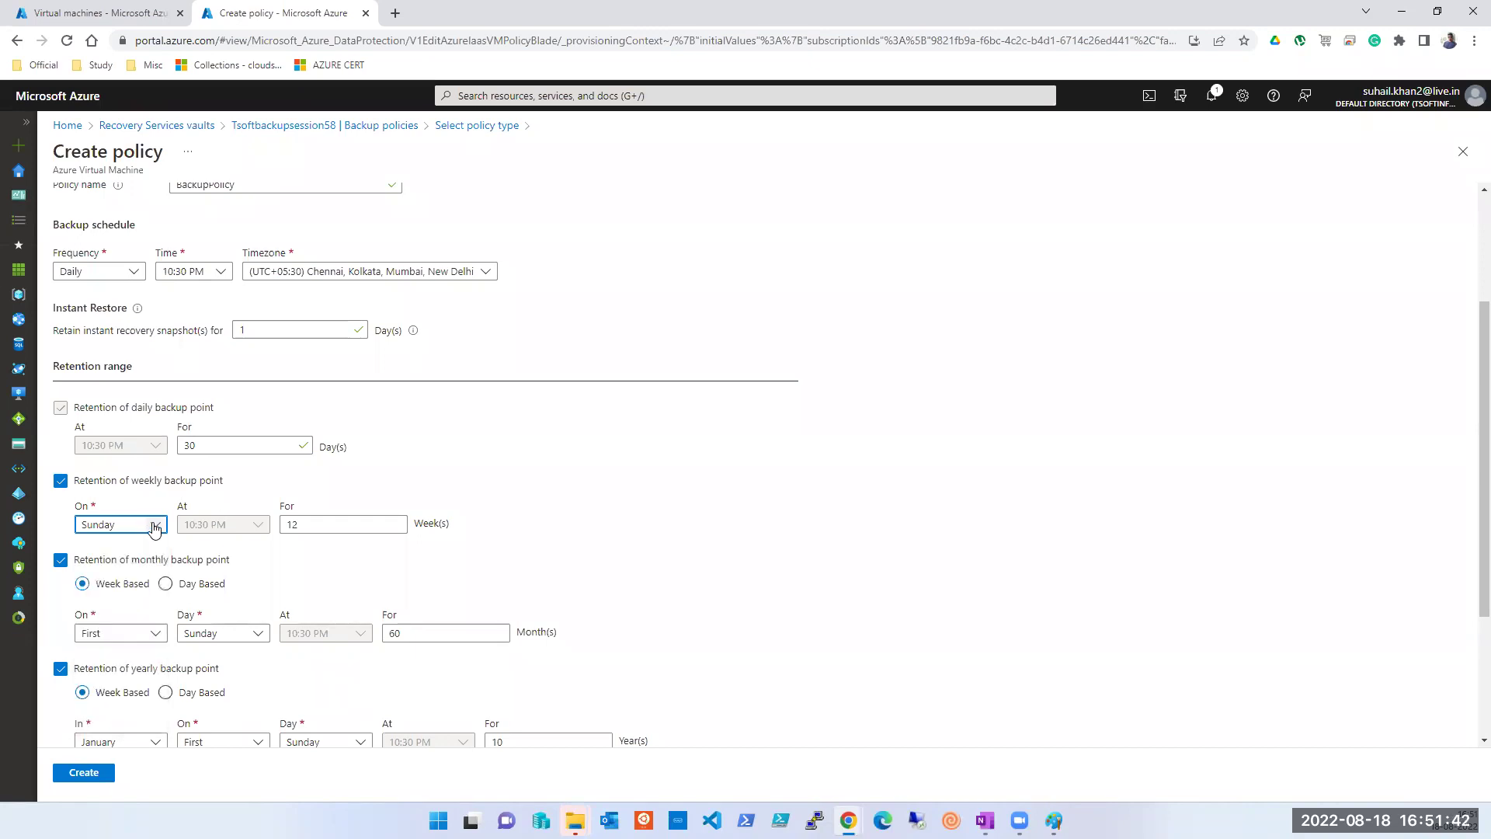
pyautogui.click(194, 532)
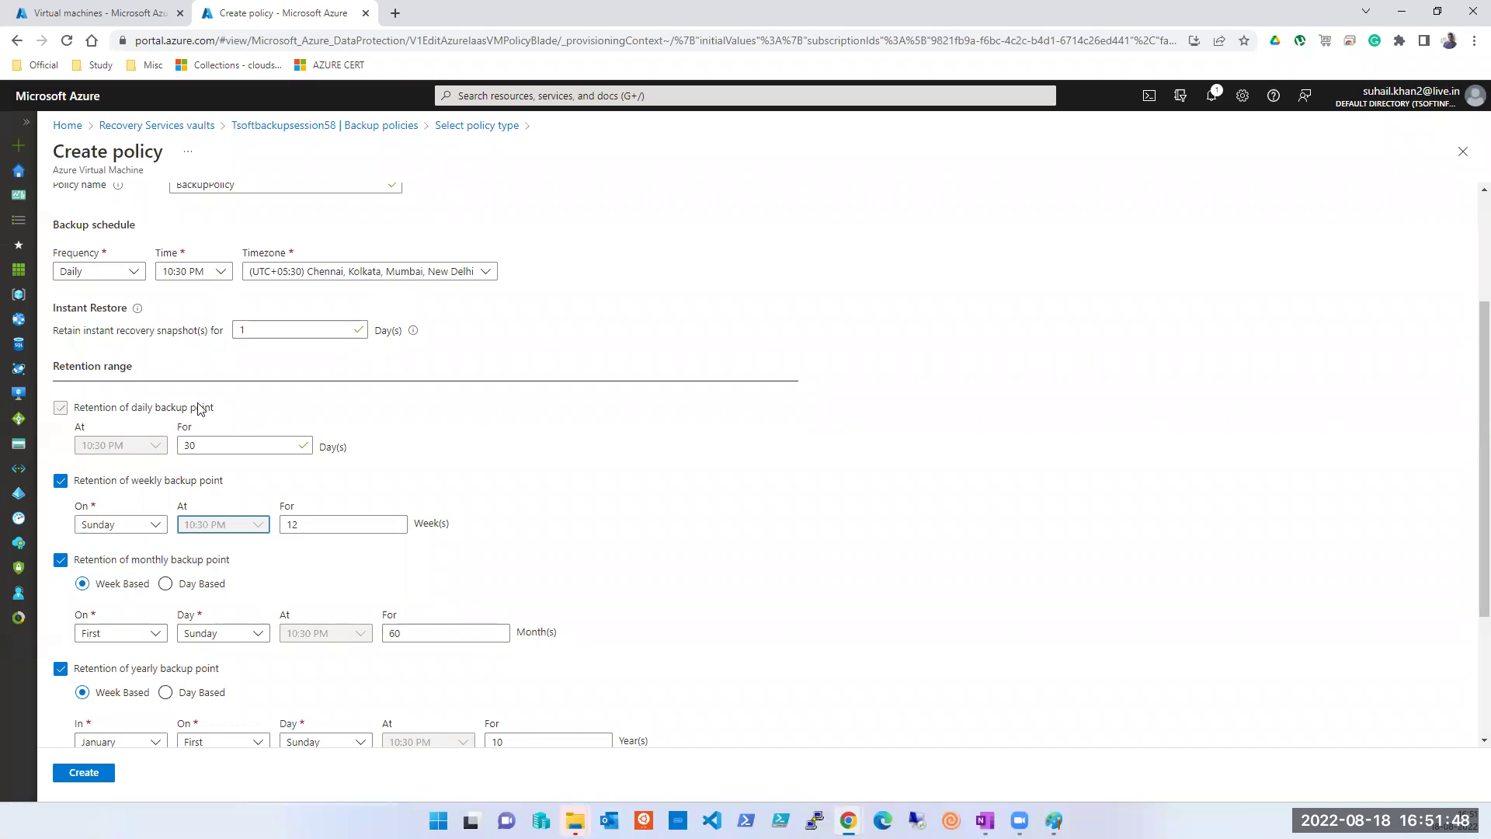
pyautogui.doubleClick(309, 529)
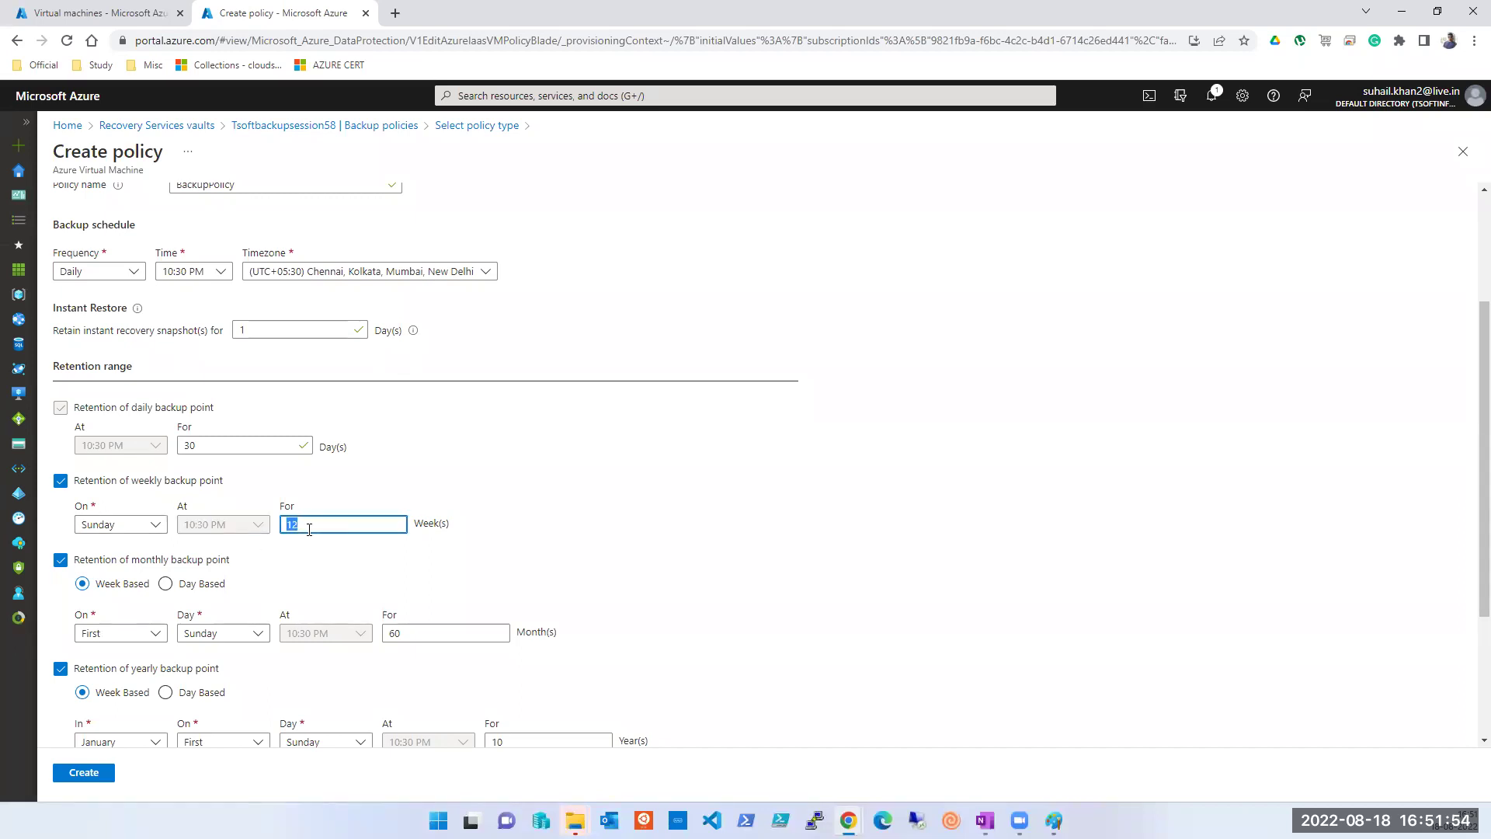
pyautogui.write('10')
pyautogui.doubleClick(248, 452)
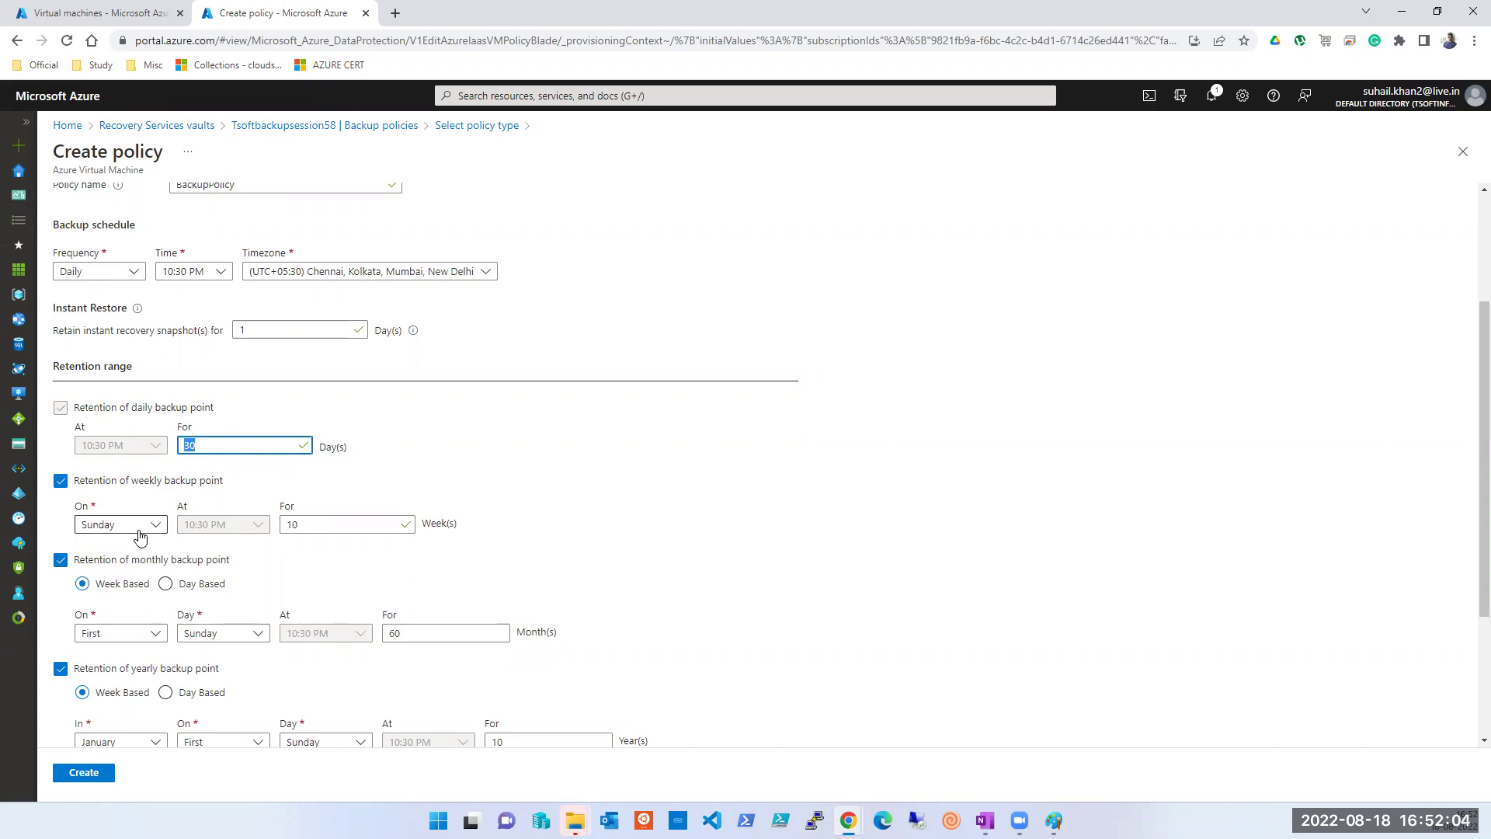
pyautogui.click(302, 529)
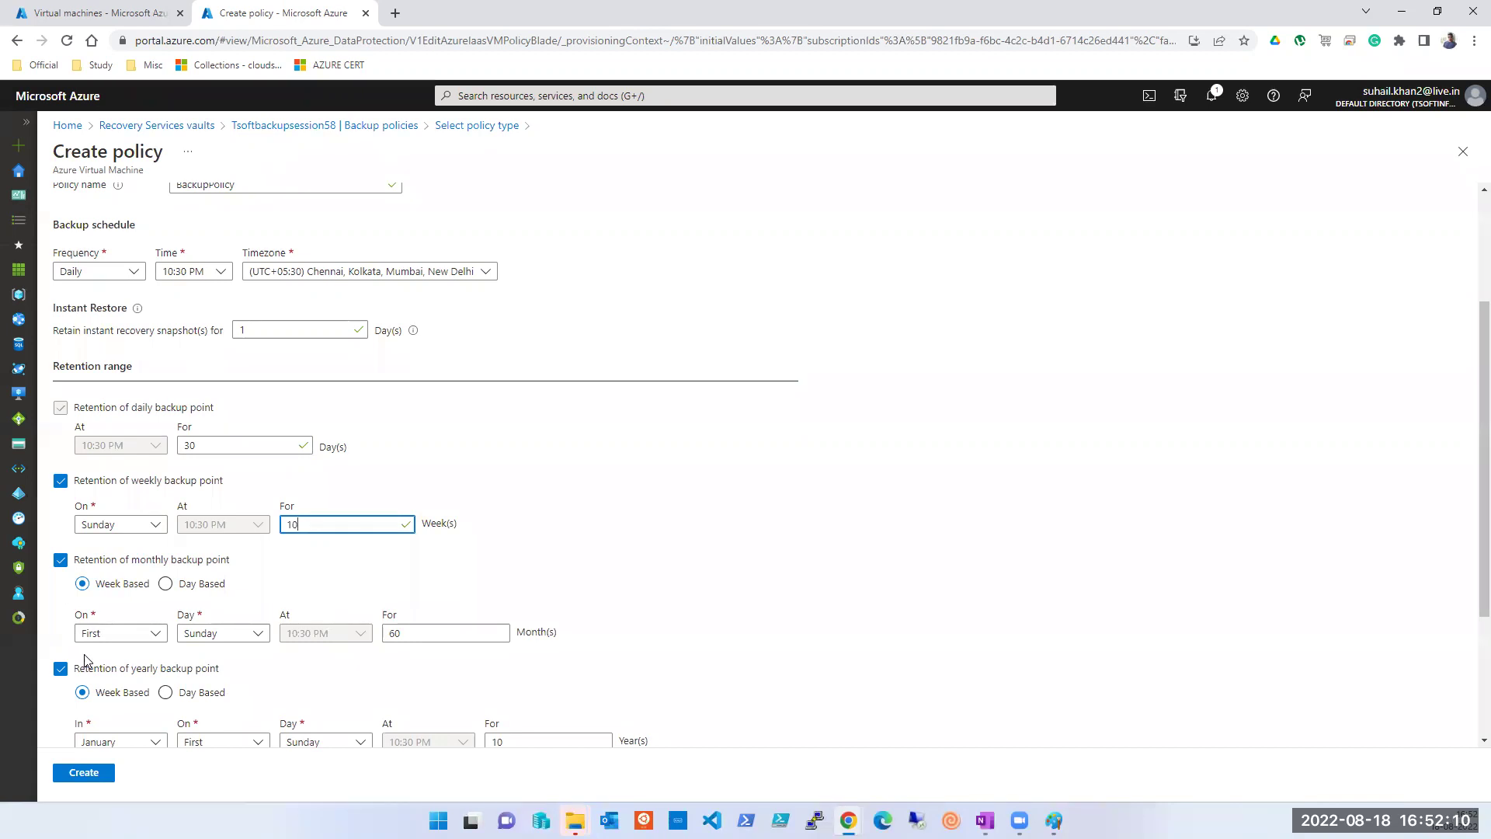
# Step: Set the monthly backup point retention to 6 months, leaving it week based on the first Sunday
pyautogui.scroll(-1, 83, 662)
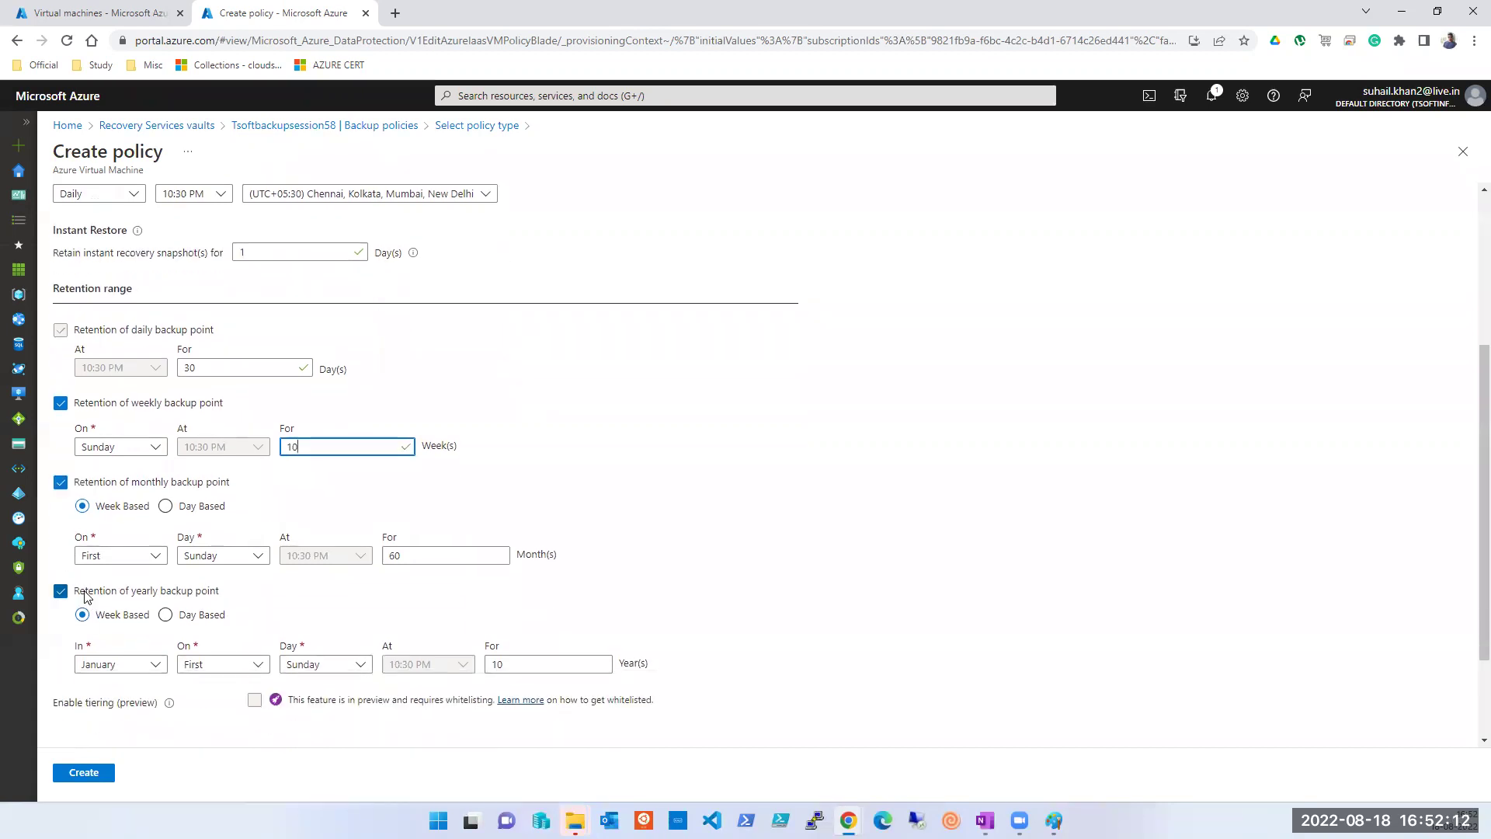
pyautogui.click(157, 557)
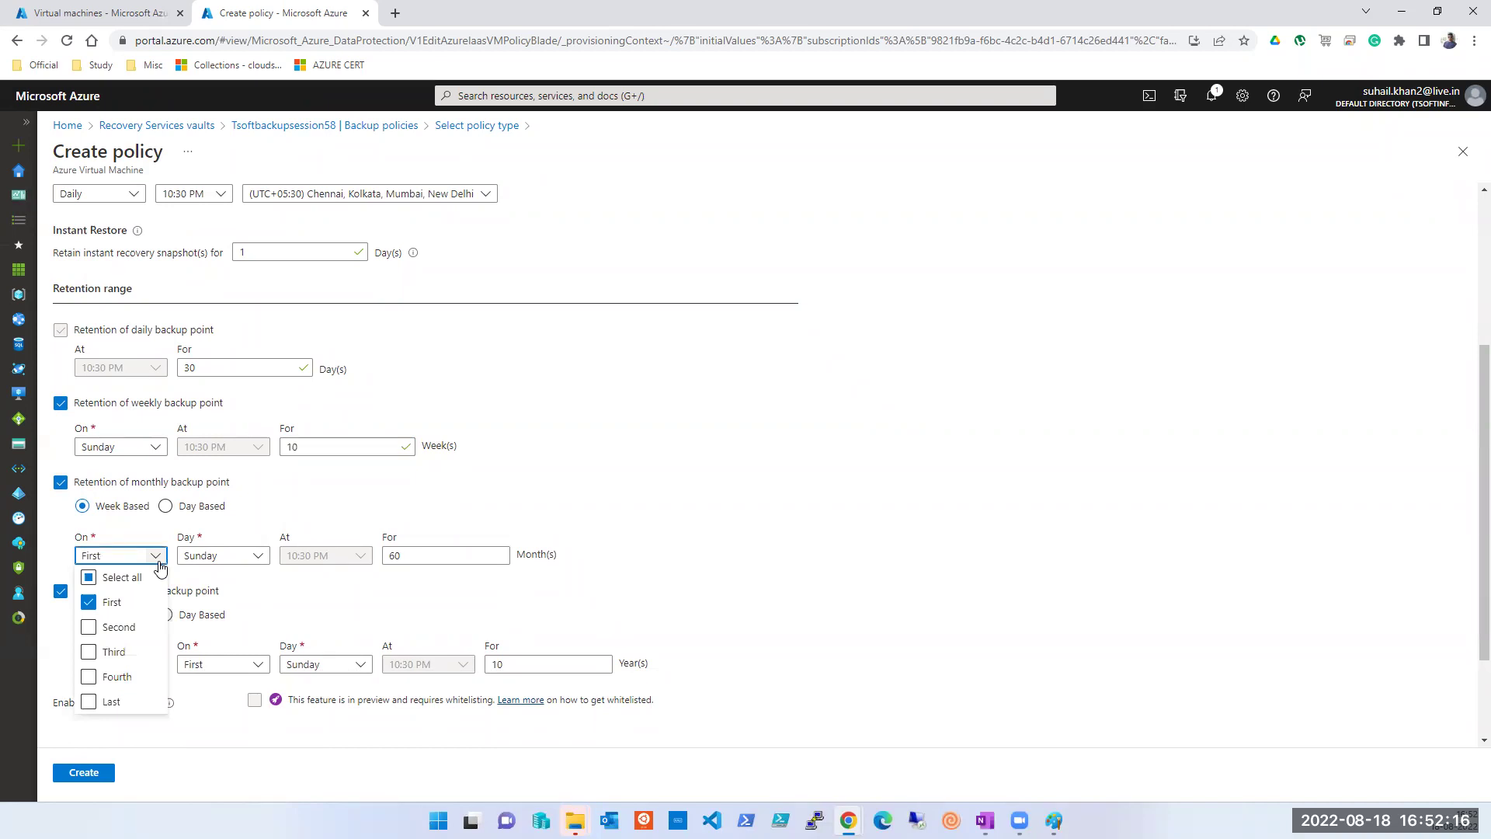
pyautogui.click(157, 557)
pyautogui.click(229, 565)
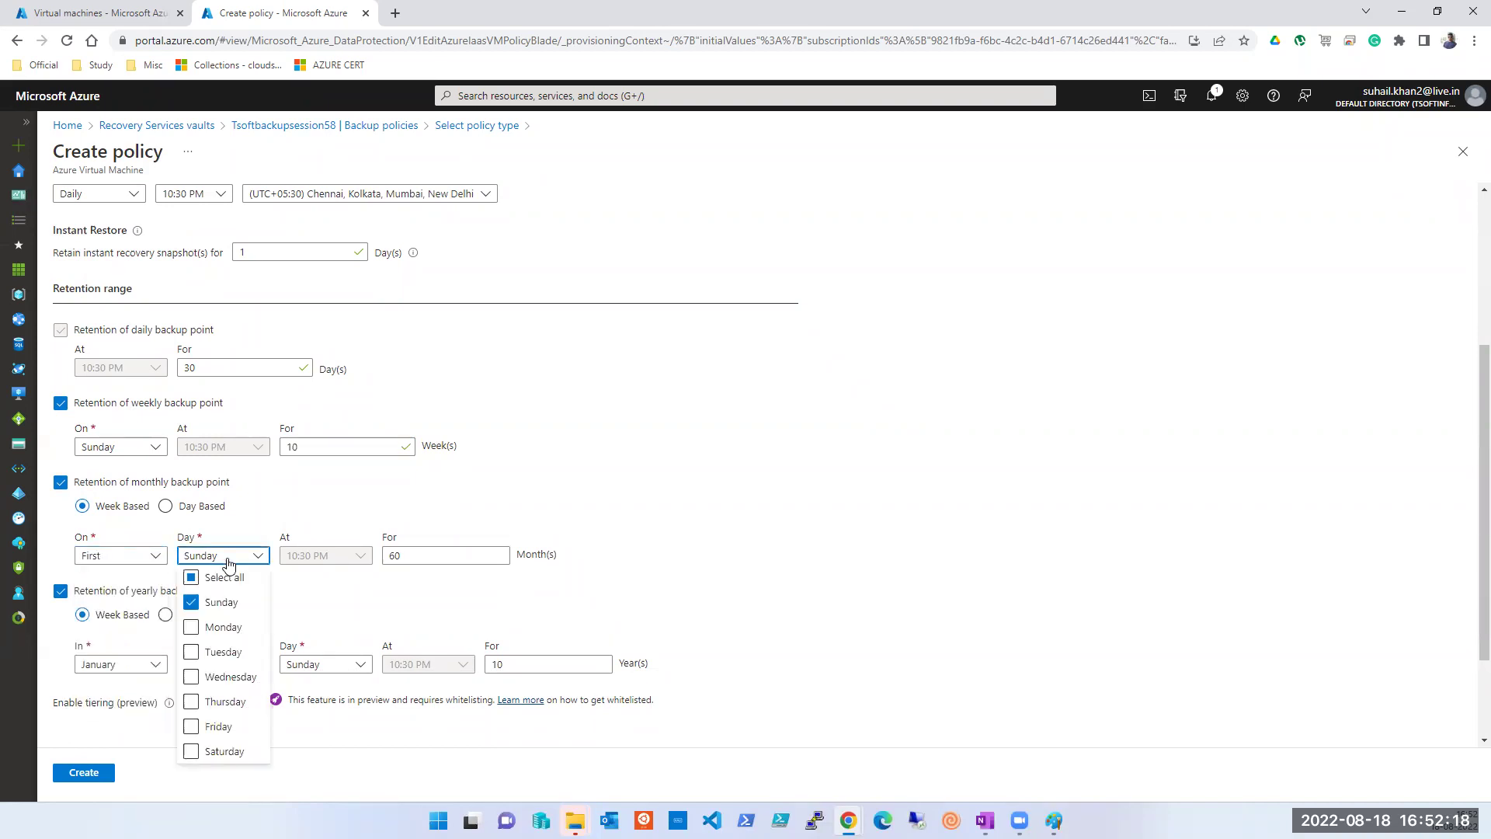
pyautogui.click(228, 565)
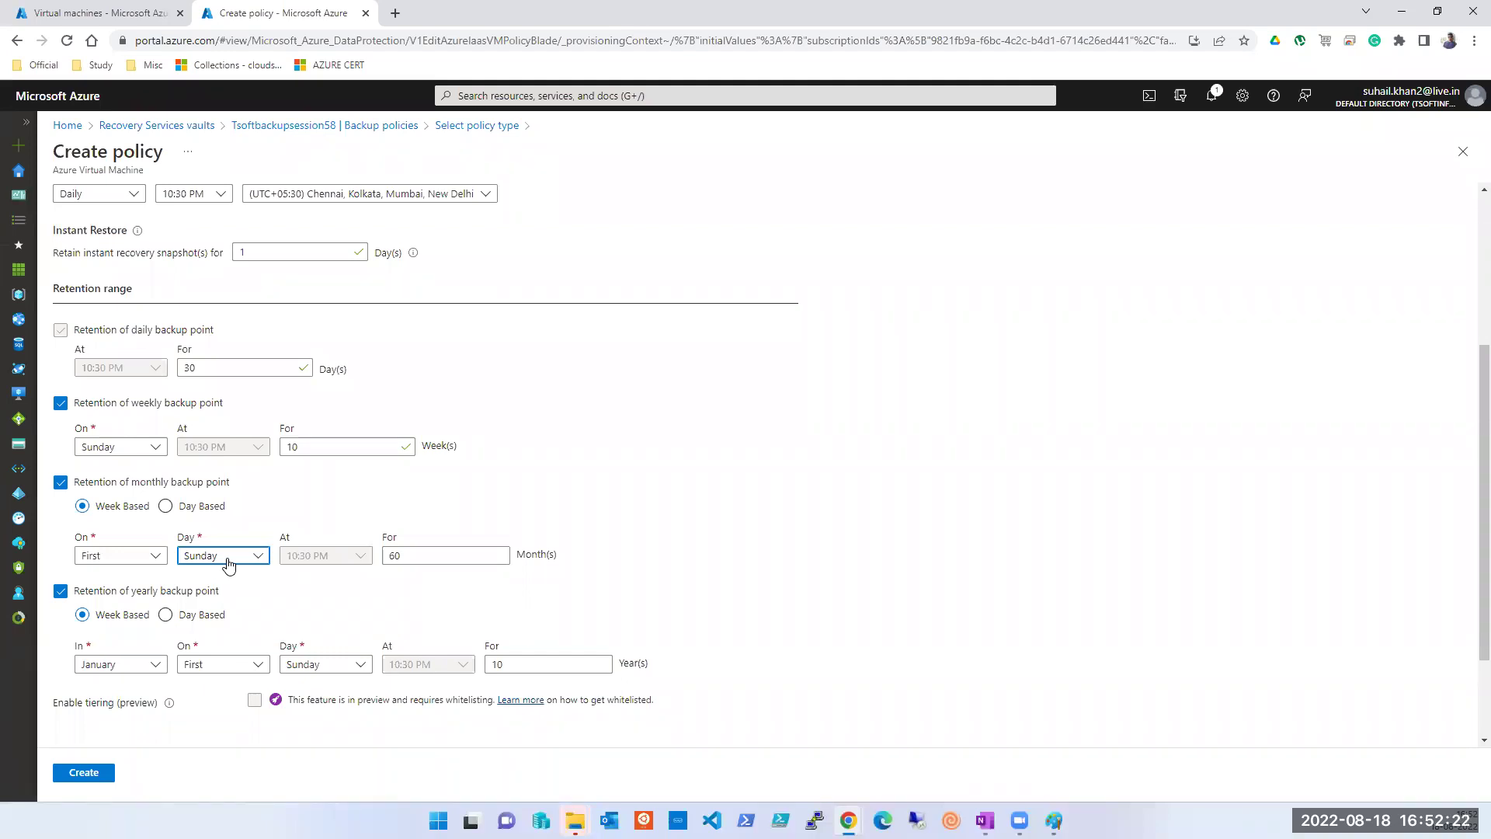
pyautogui.doubleClick(400, 553)
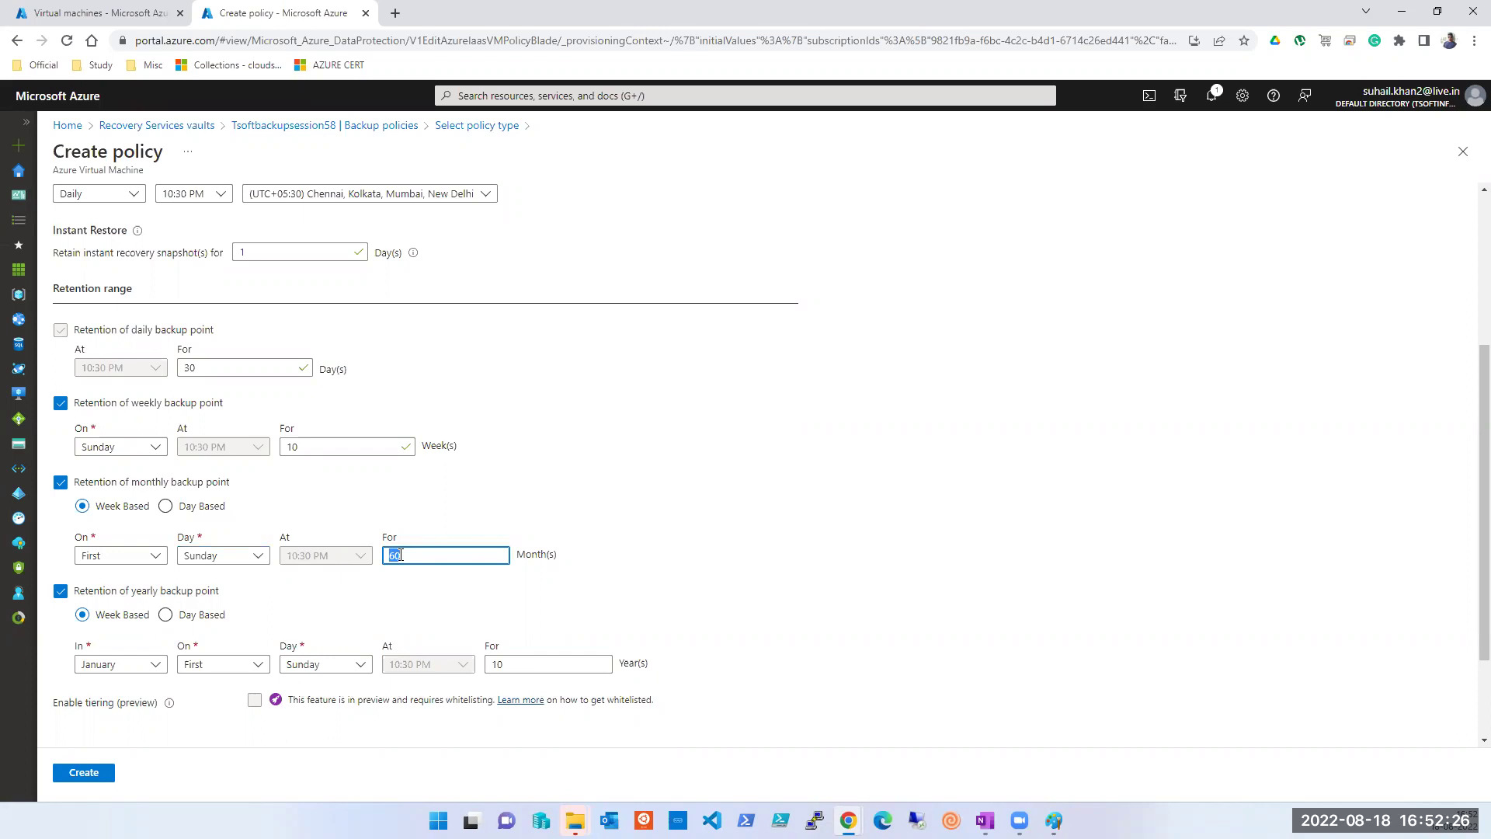
pyautogui.write('6')
pyautogui.click(905, 524)
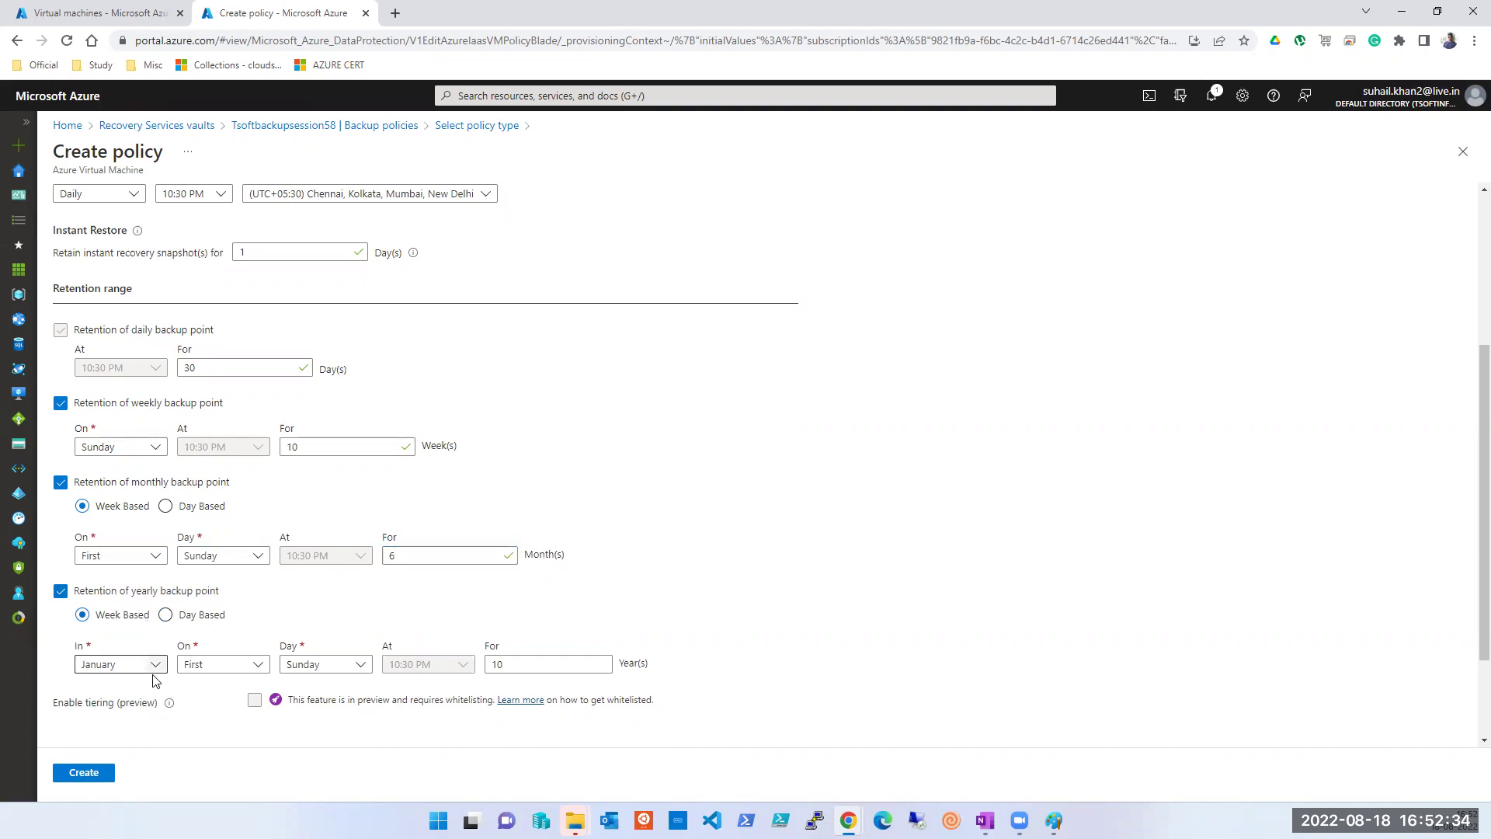
# Step: Review the week, day and duration options of the yearly backup point retention without changing them
pyautogui.click(253, 668)
pyautogui.click(253, 667)
pyautogui.click(305, 665)
pyautogui.click(307, 665)
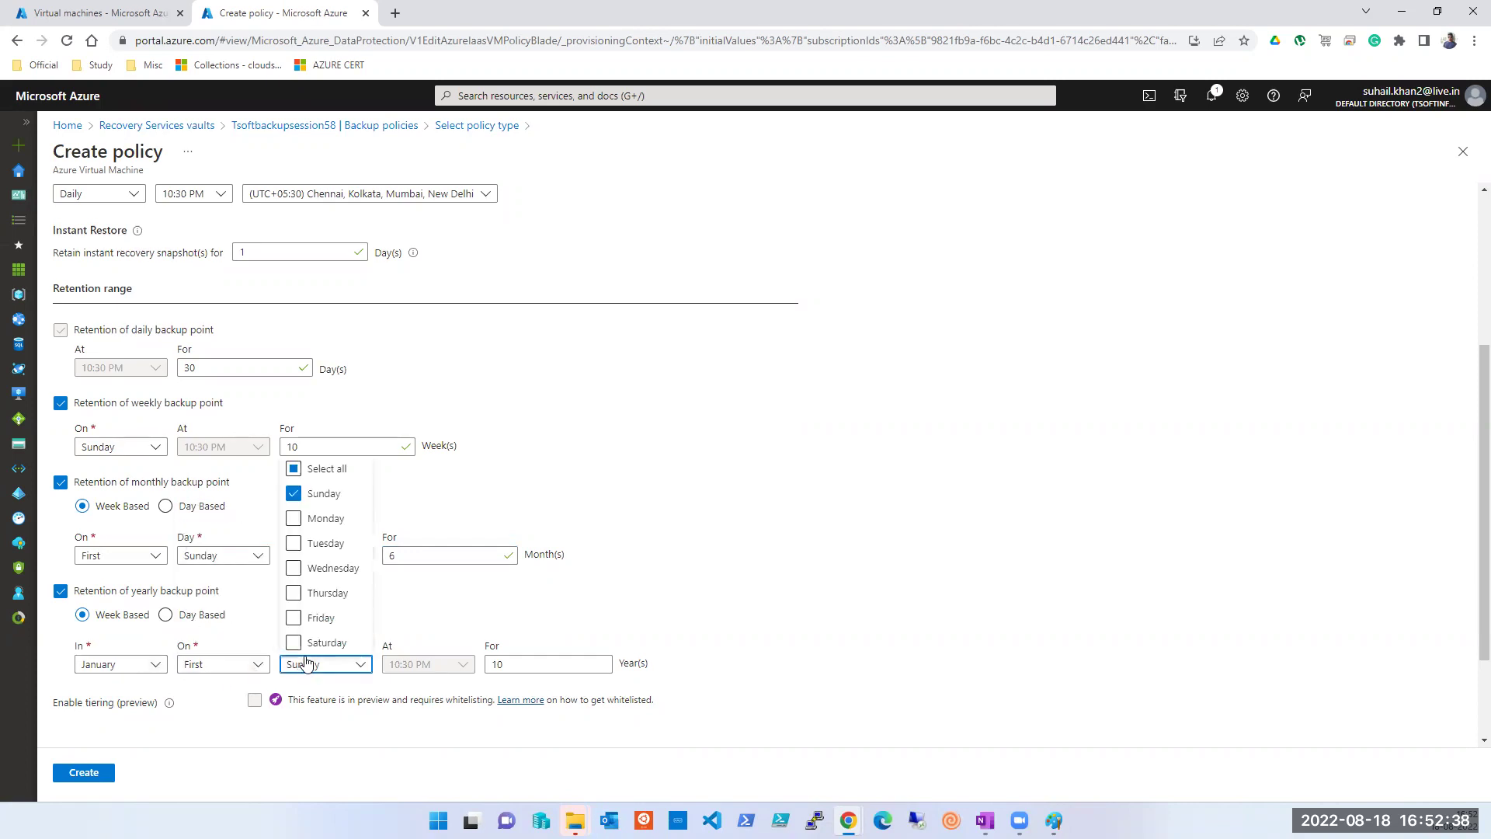
pyautogui.click(307, 666)
pyautogui.doubleClick(514, 661)
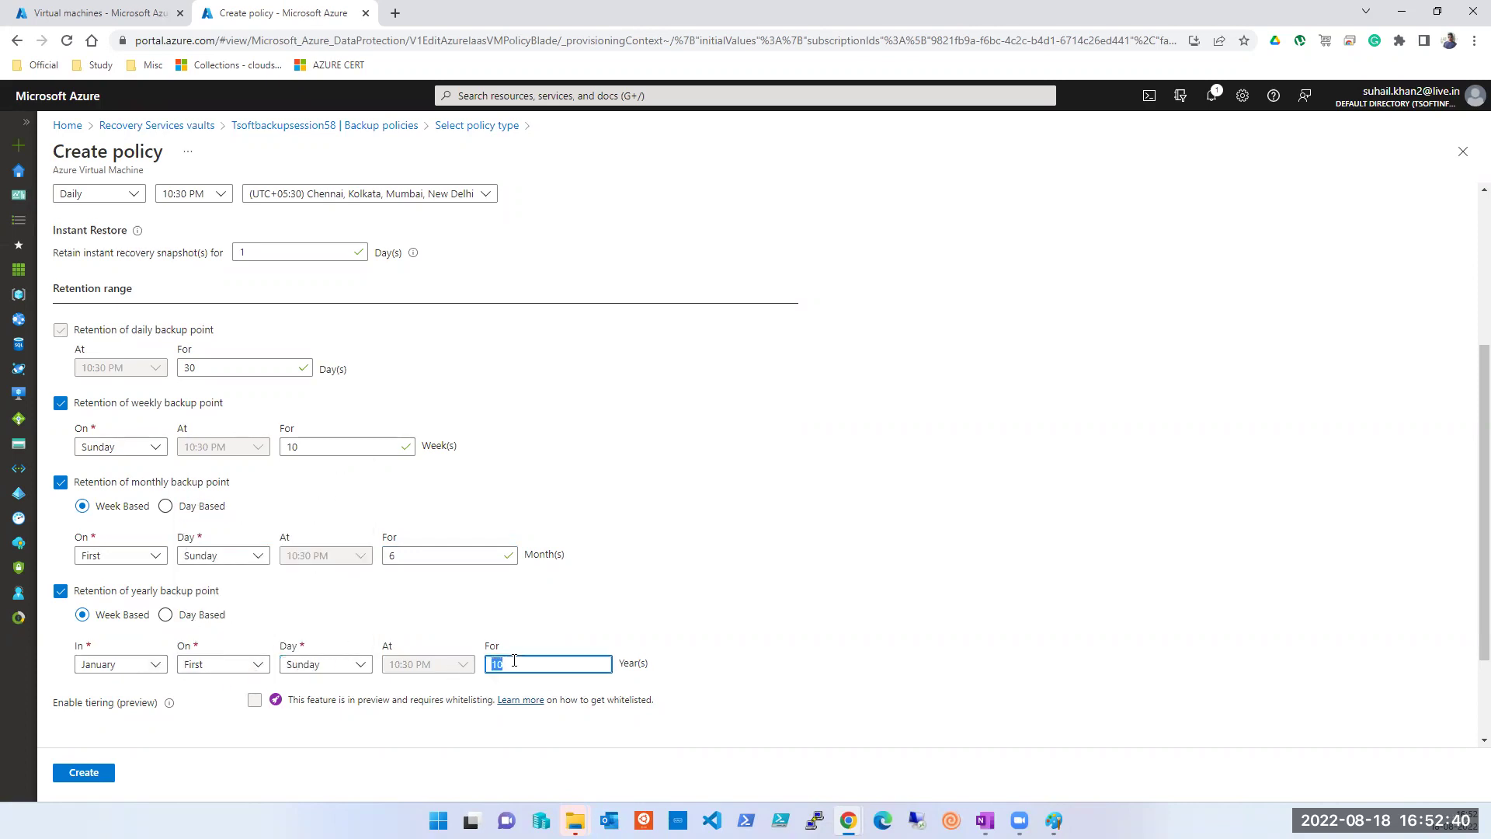
pyautogui.click(866, 635)
# Step: Review the policy's backup schedule, instant restore and daily, weekly, monthly and yearly retention settings
pyautogui.scroll(-2, 868, 636)
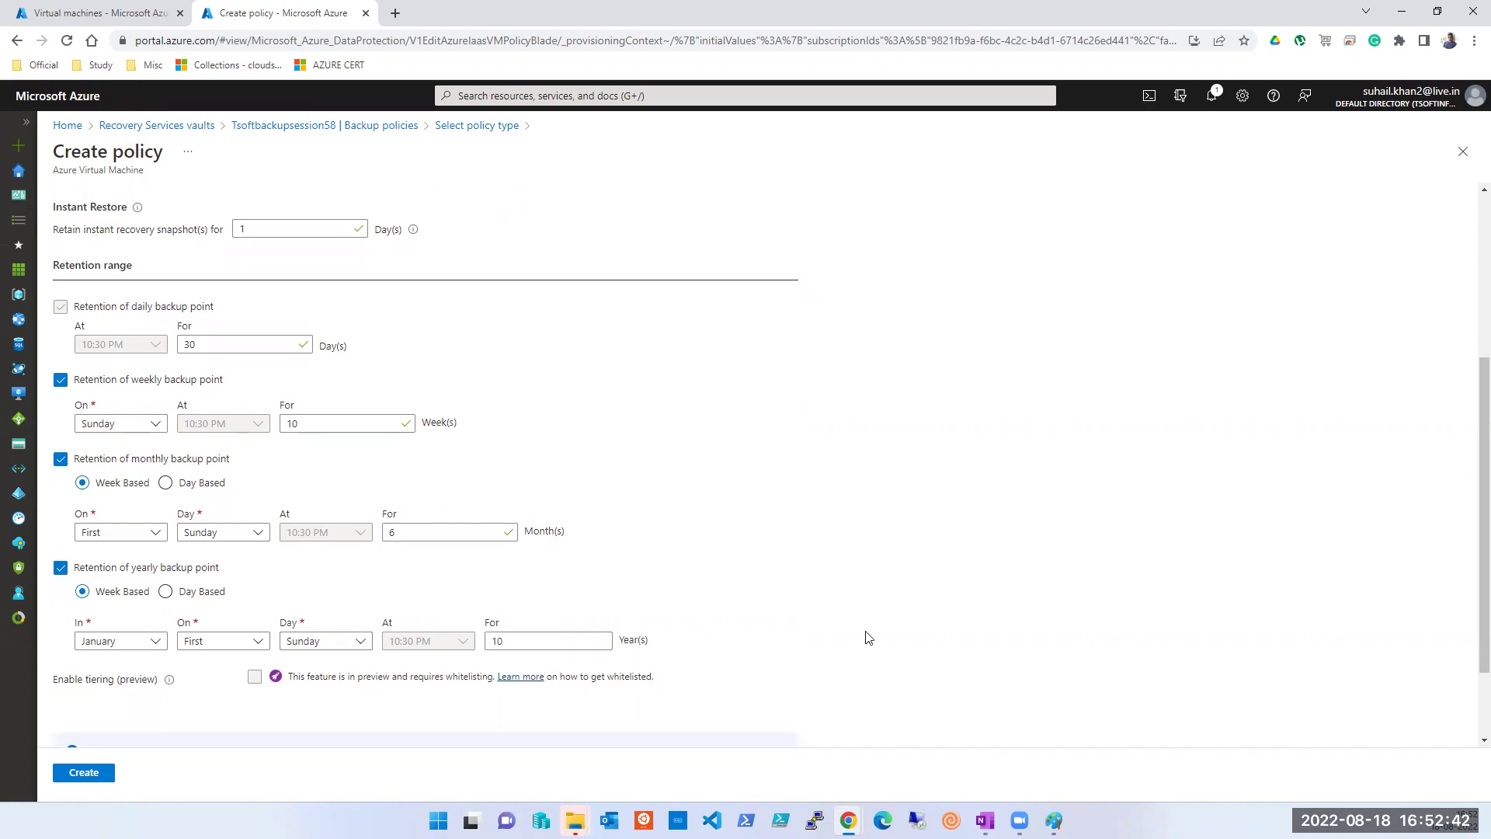
pyautogui.scroll(2, 868, 637)
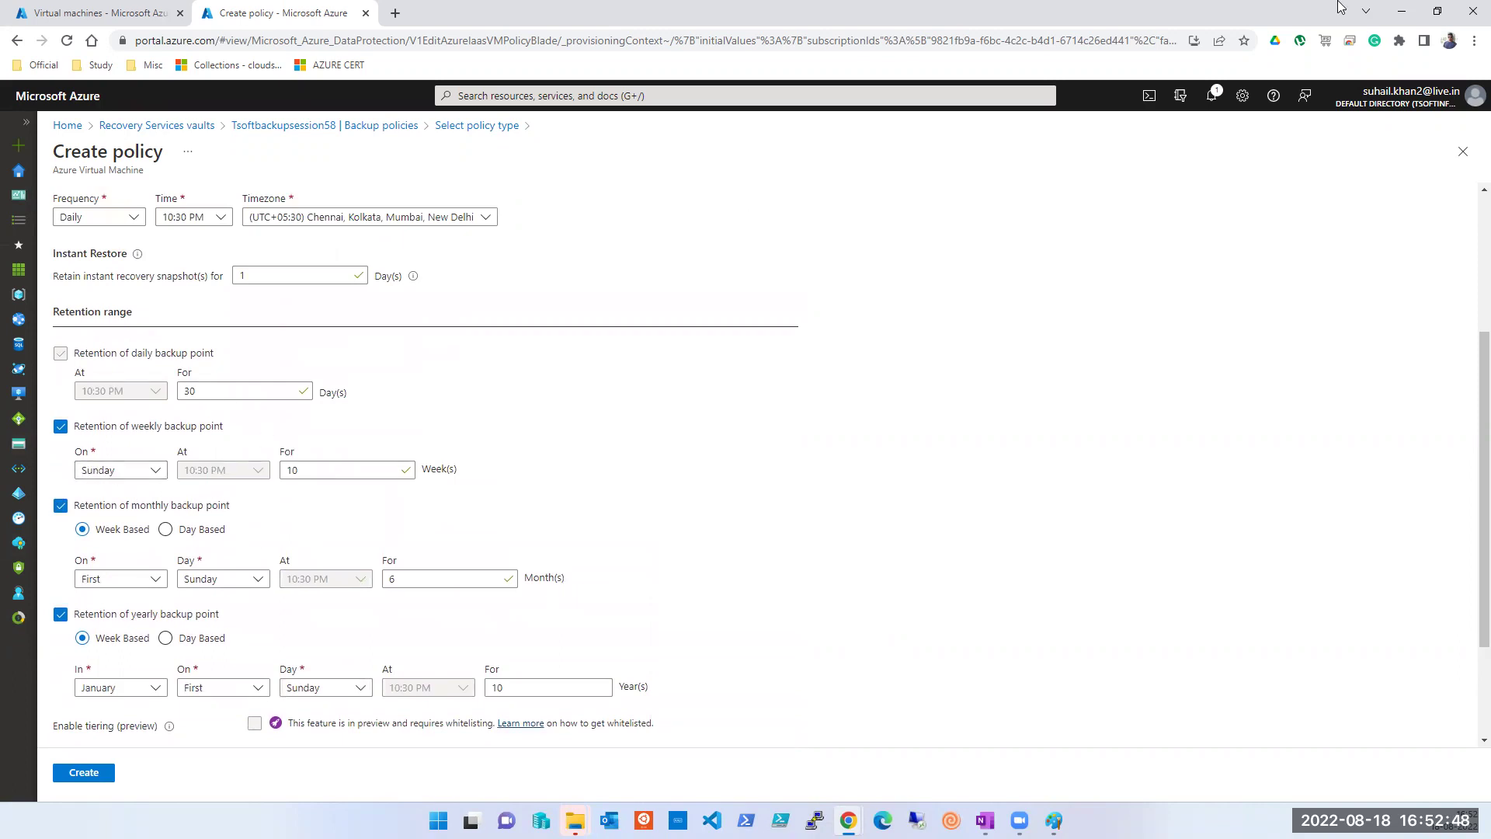
pyautogui.click(1063, 36)
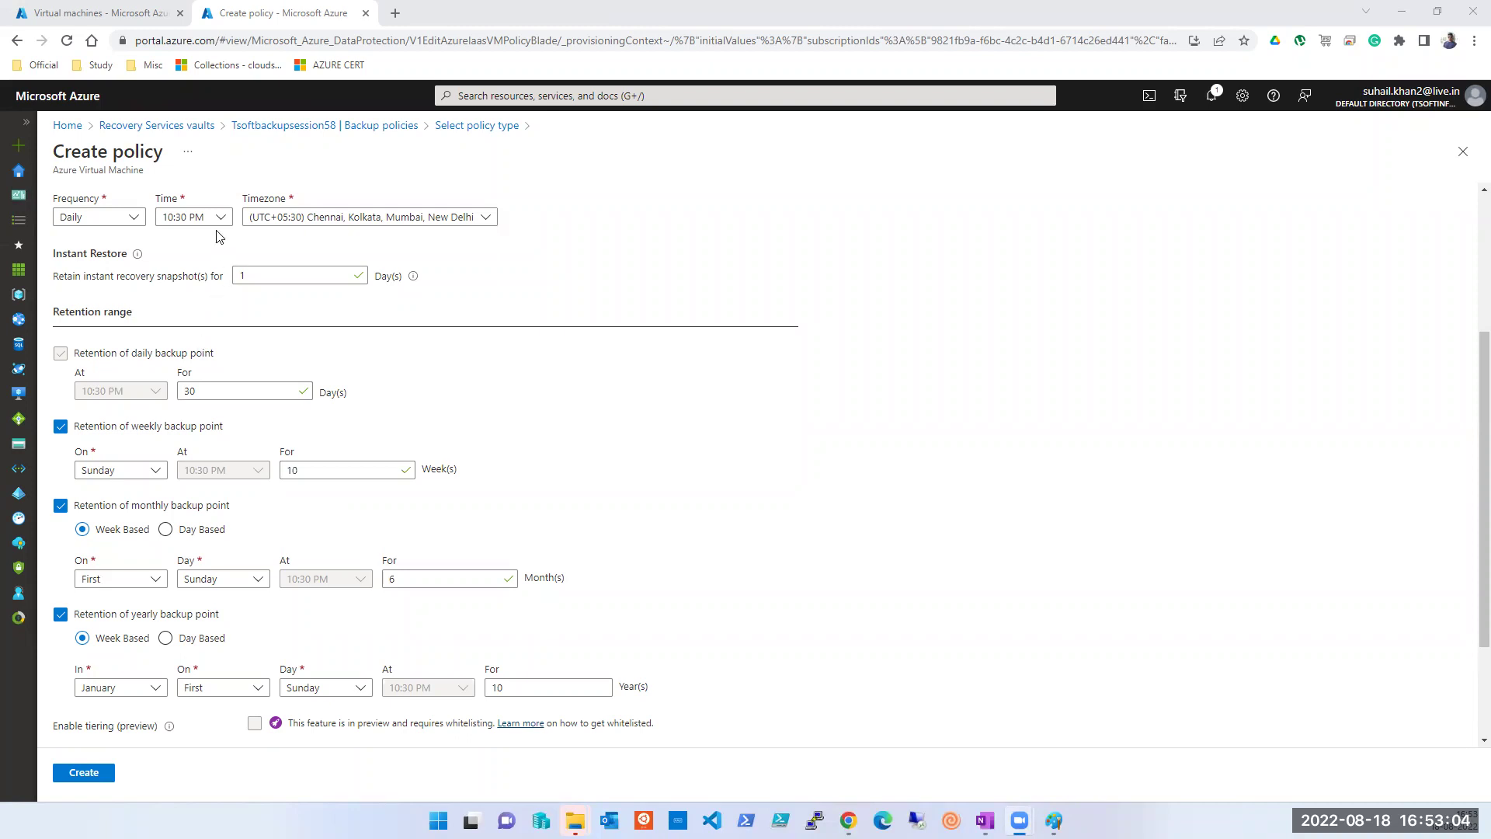
pyautogui.scroll(3, 218, 237)
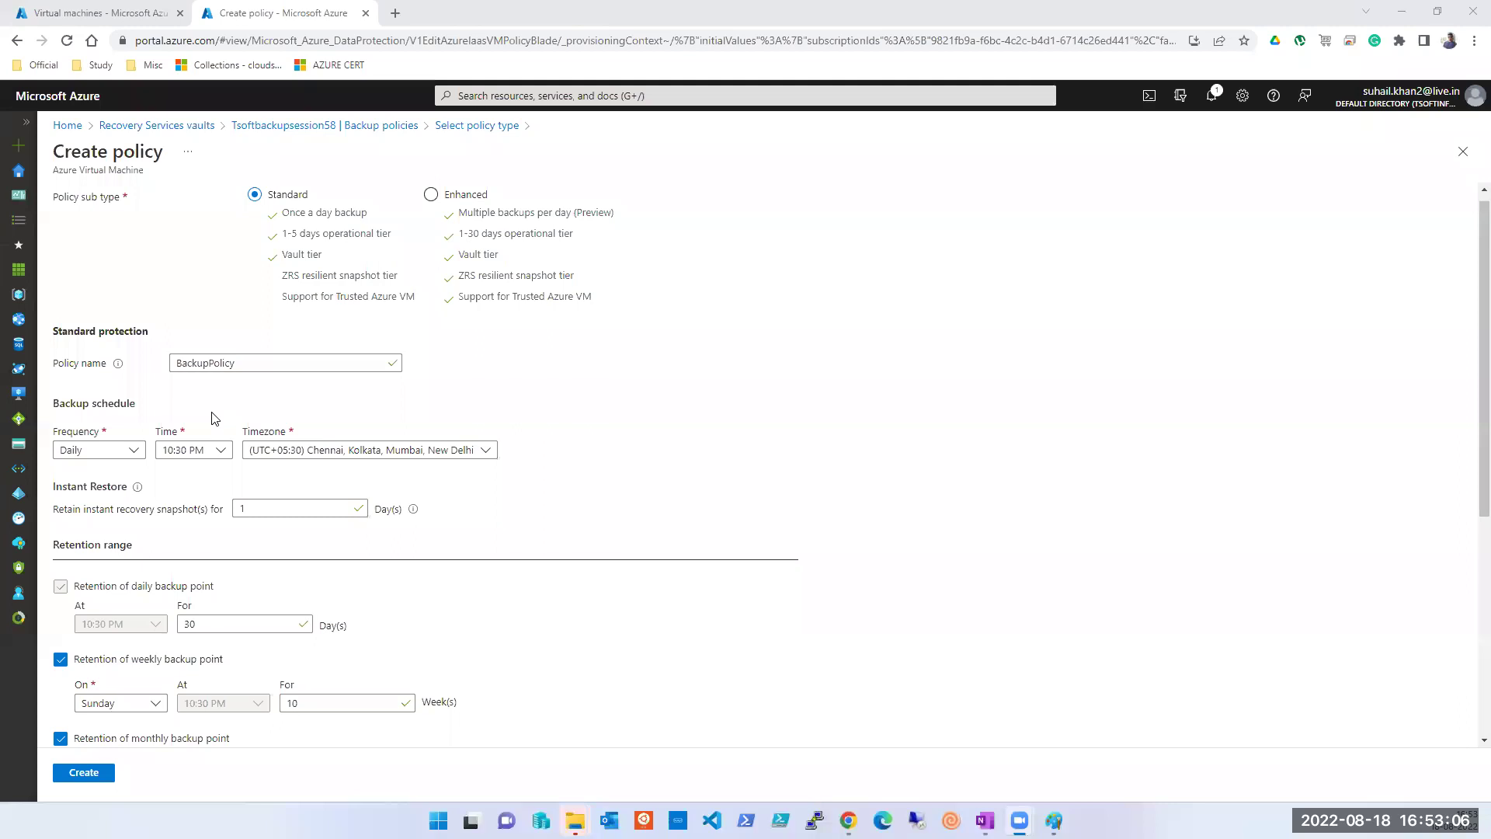
pyautogui.scroll(-1, 213, 418)
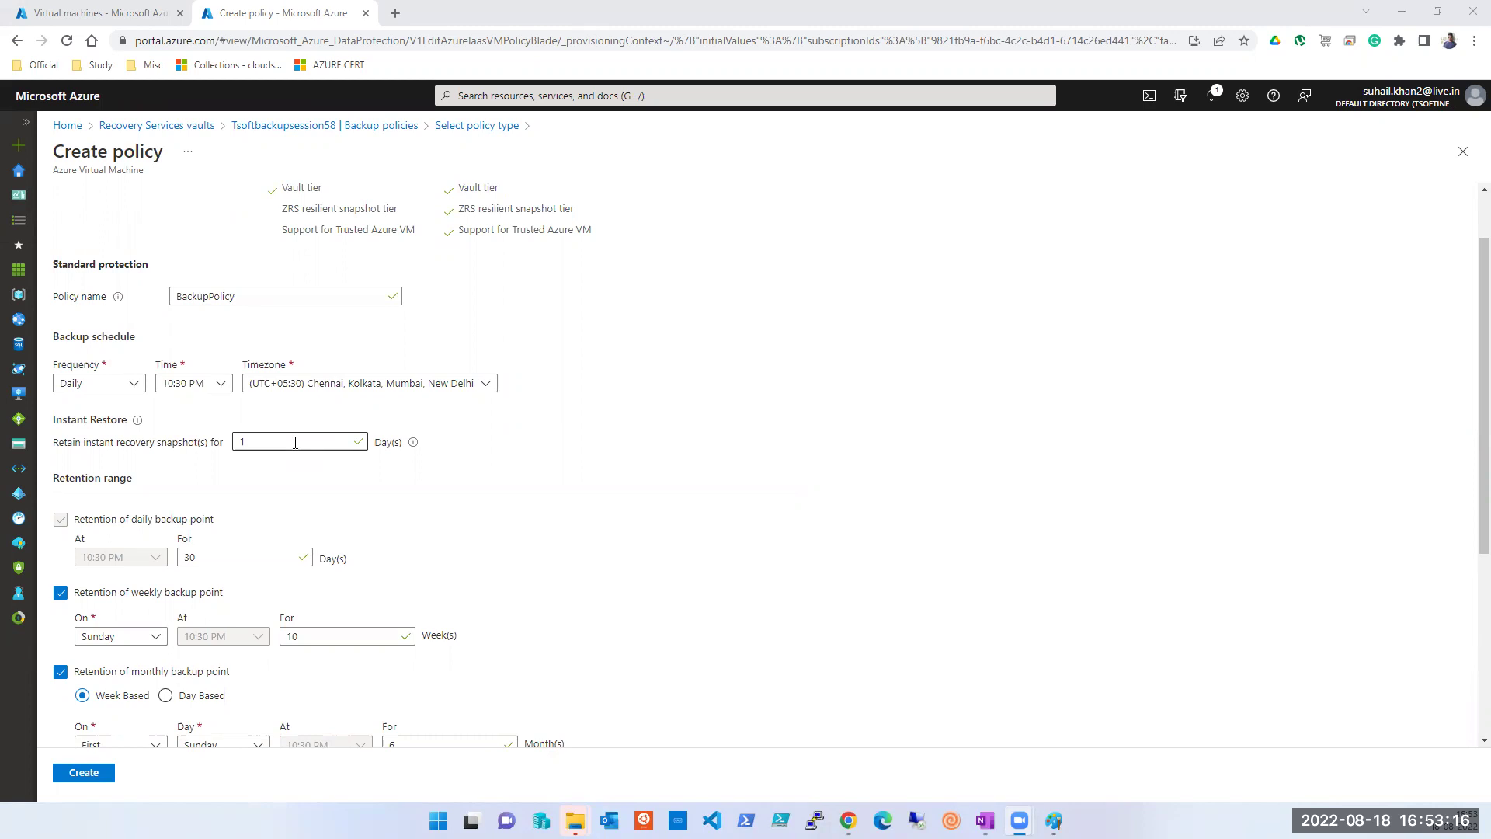
pyautogui.scroll(-1, 296, 442)
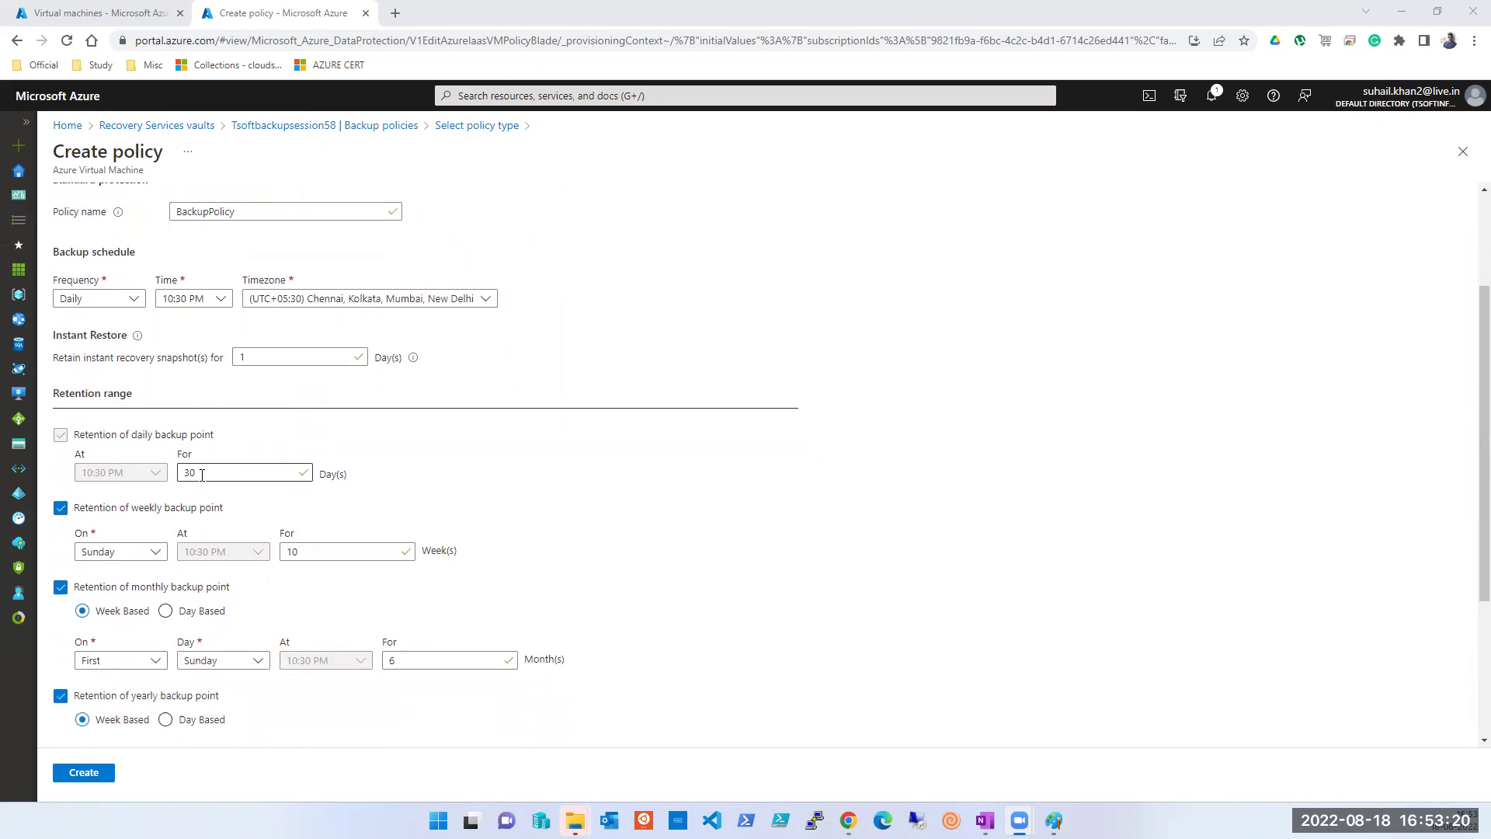
pyautogui.scroll(-1, 202, 482)
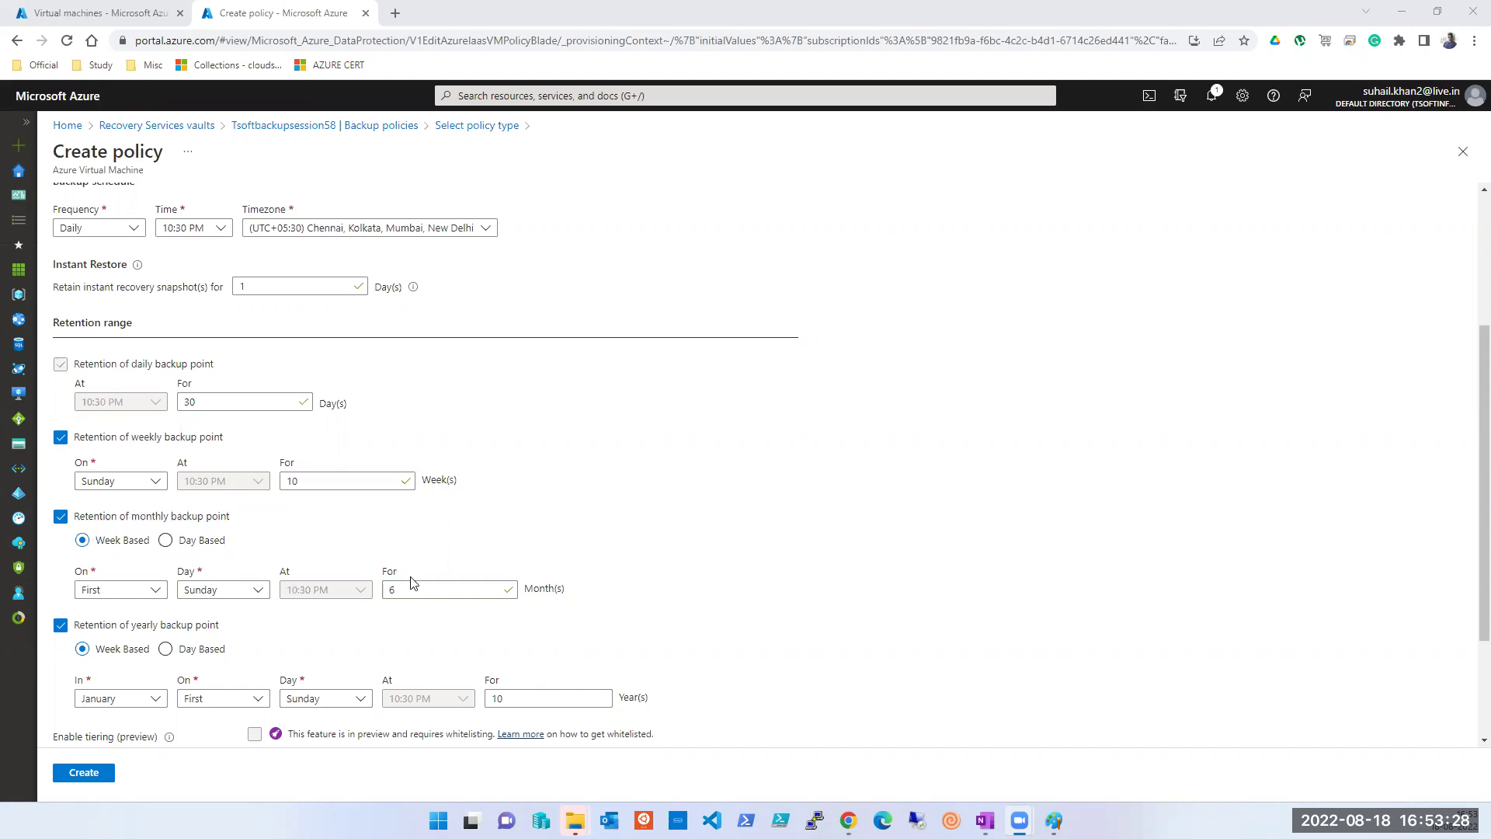
pyautogui.scroll(-3, 412, 582)
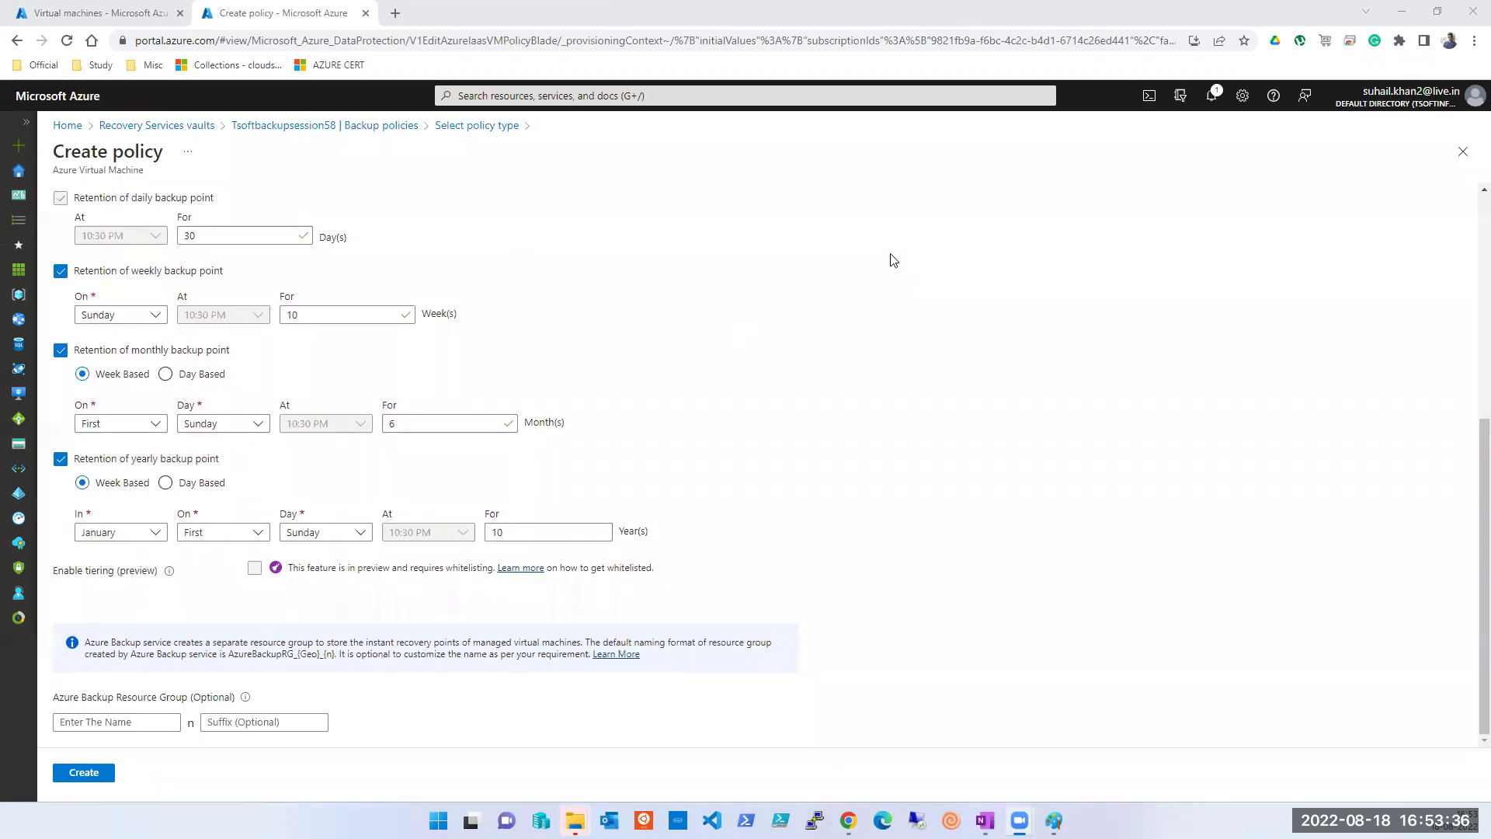
pyautogui.scroll(1, 609, 425)
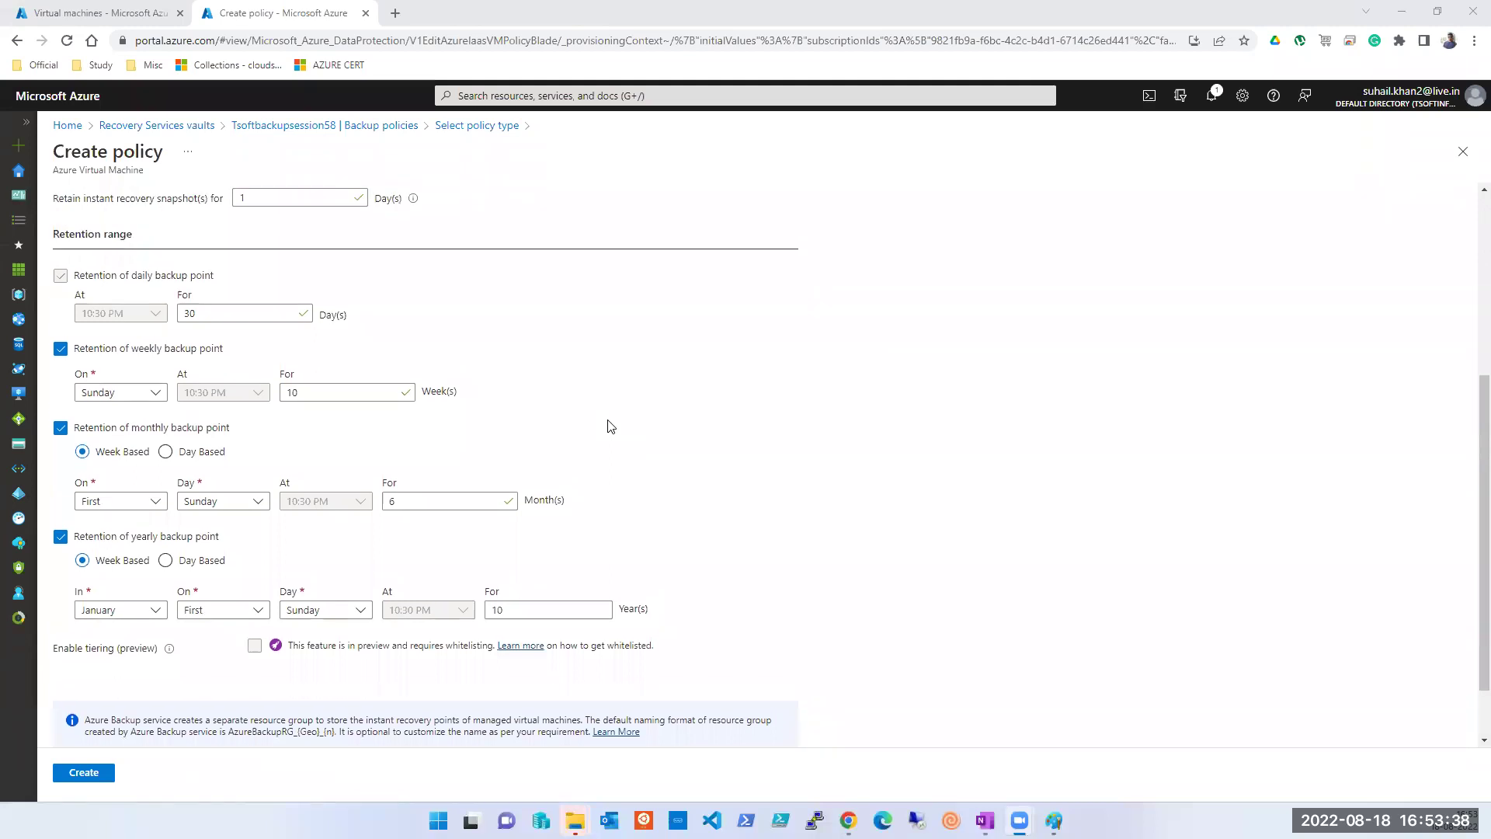
pyautogui.scroll(1, 608, 426)
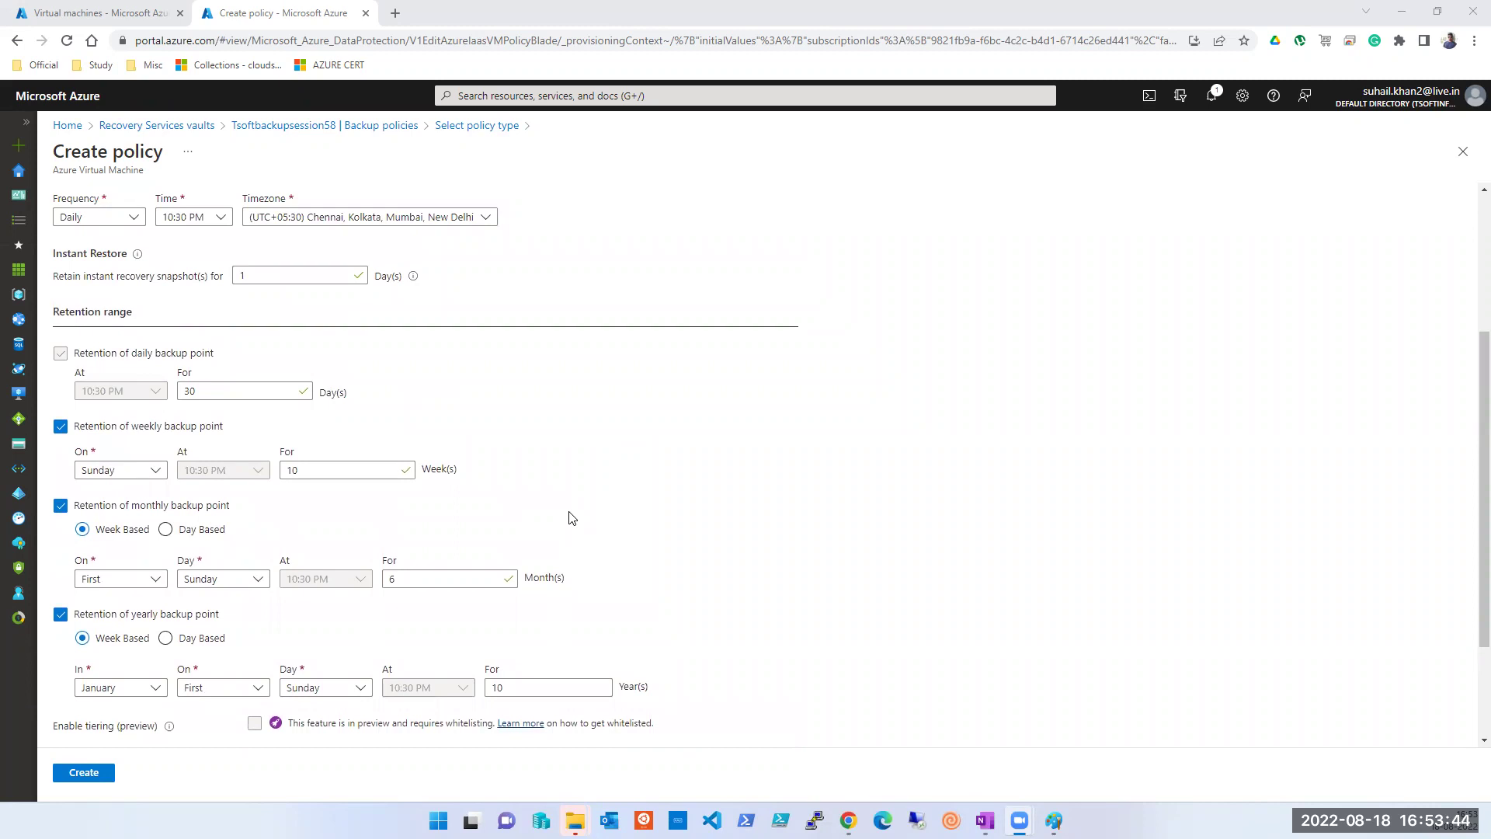
# Step: Disable the weekly, monthly and yearly backup point retention and set the daily retention to 45 days
pyautogui.click(61, 481)
pyautogui.click(61, 479)
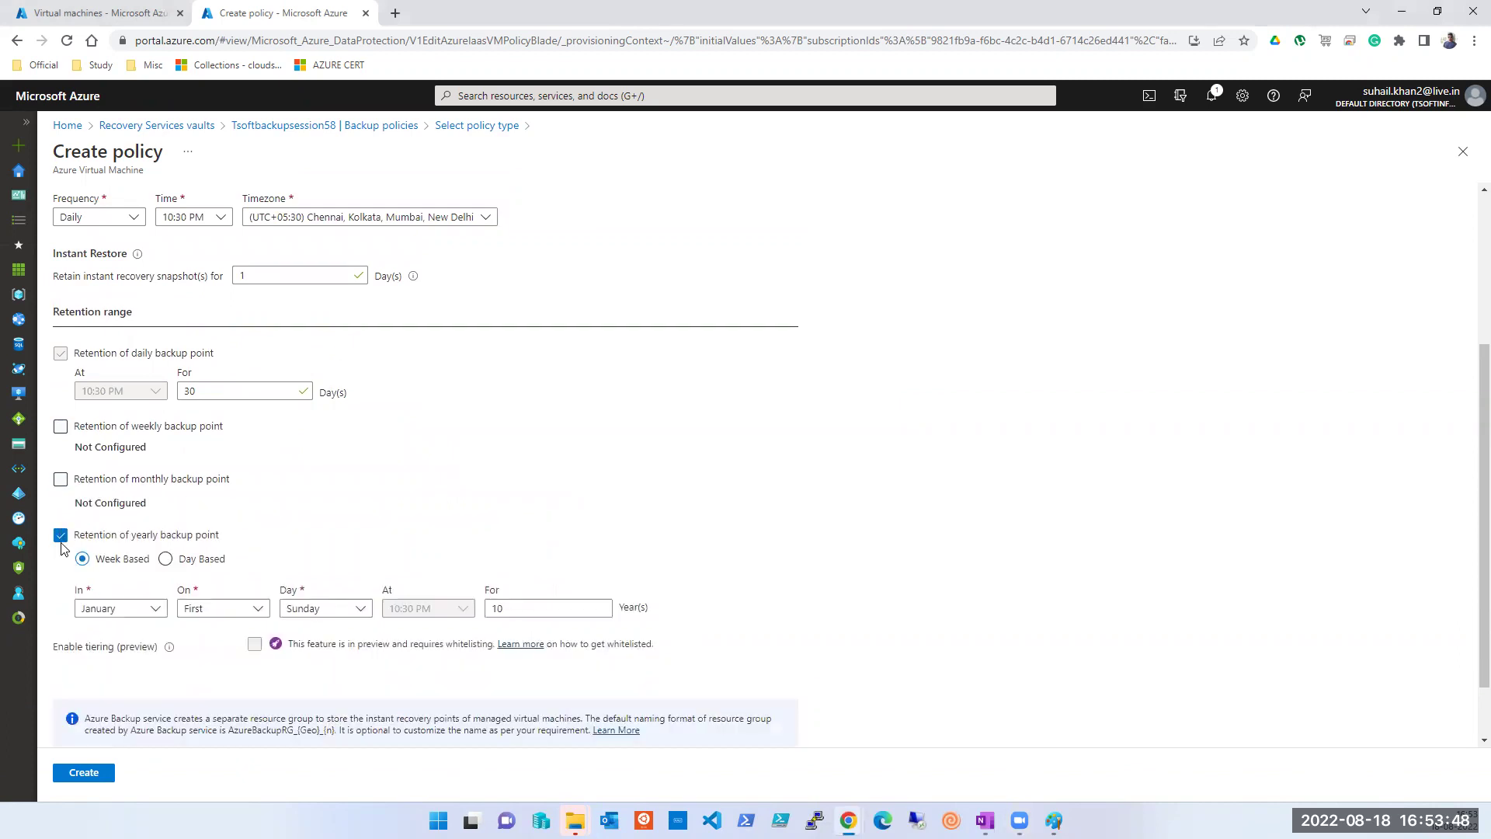
pyautogui.click(61, 534)
pyautogui.click(198, 391)
pyautogui.doubleClick(222, 395)
pyautogui.write('45')
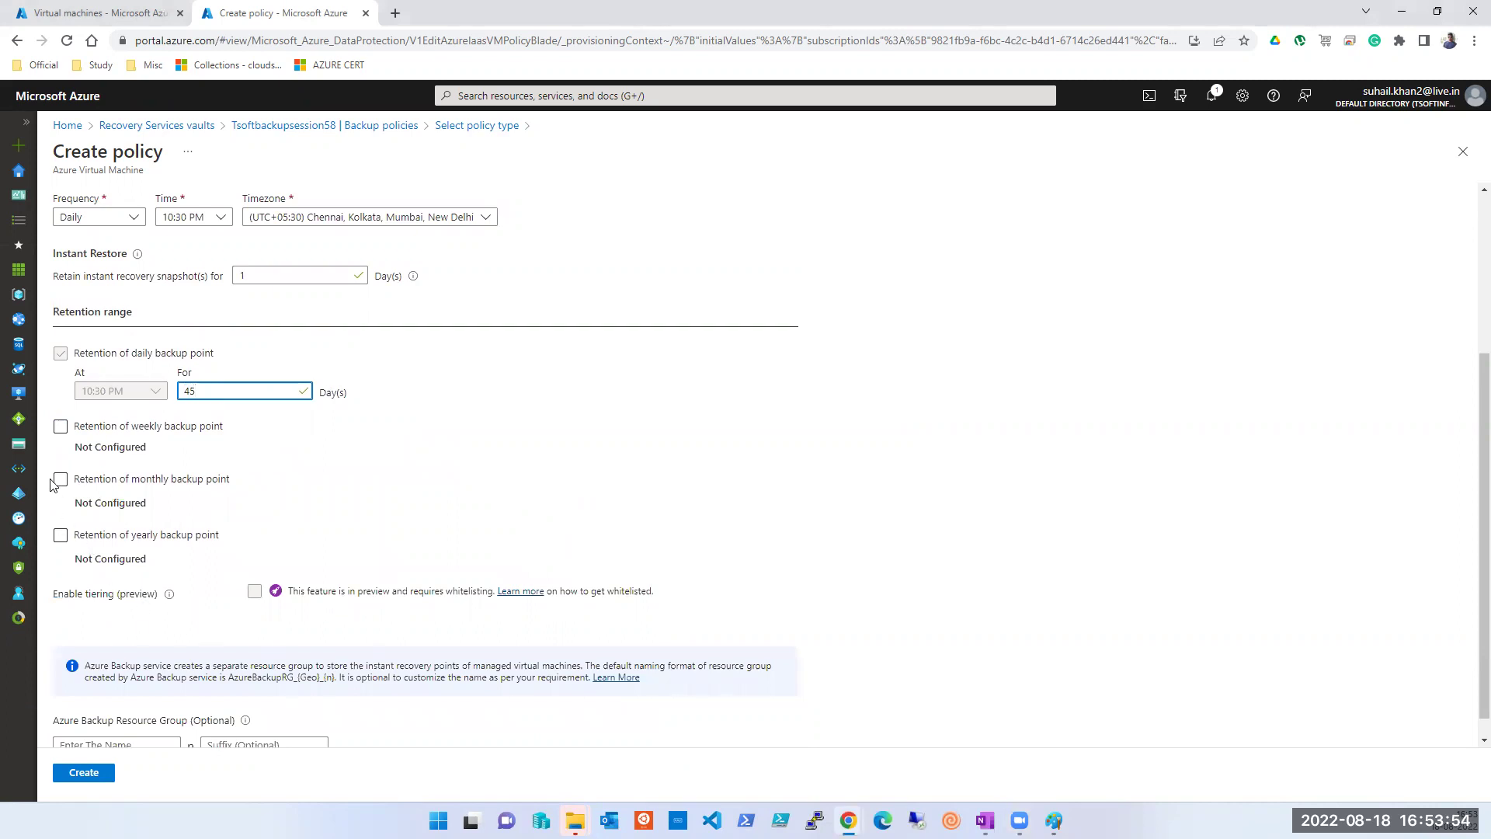
# Step: Re-enable retention of the weekly, monthly and yearly backup points
pyautogui.click(62, 427)
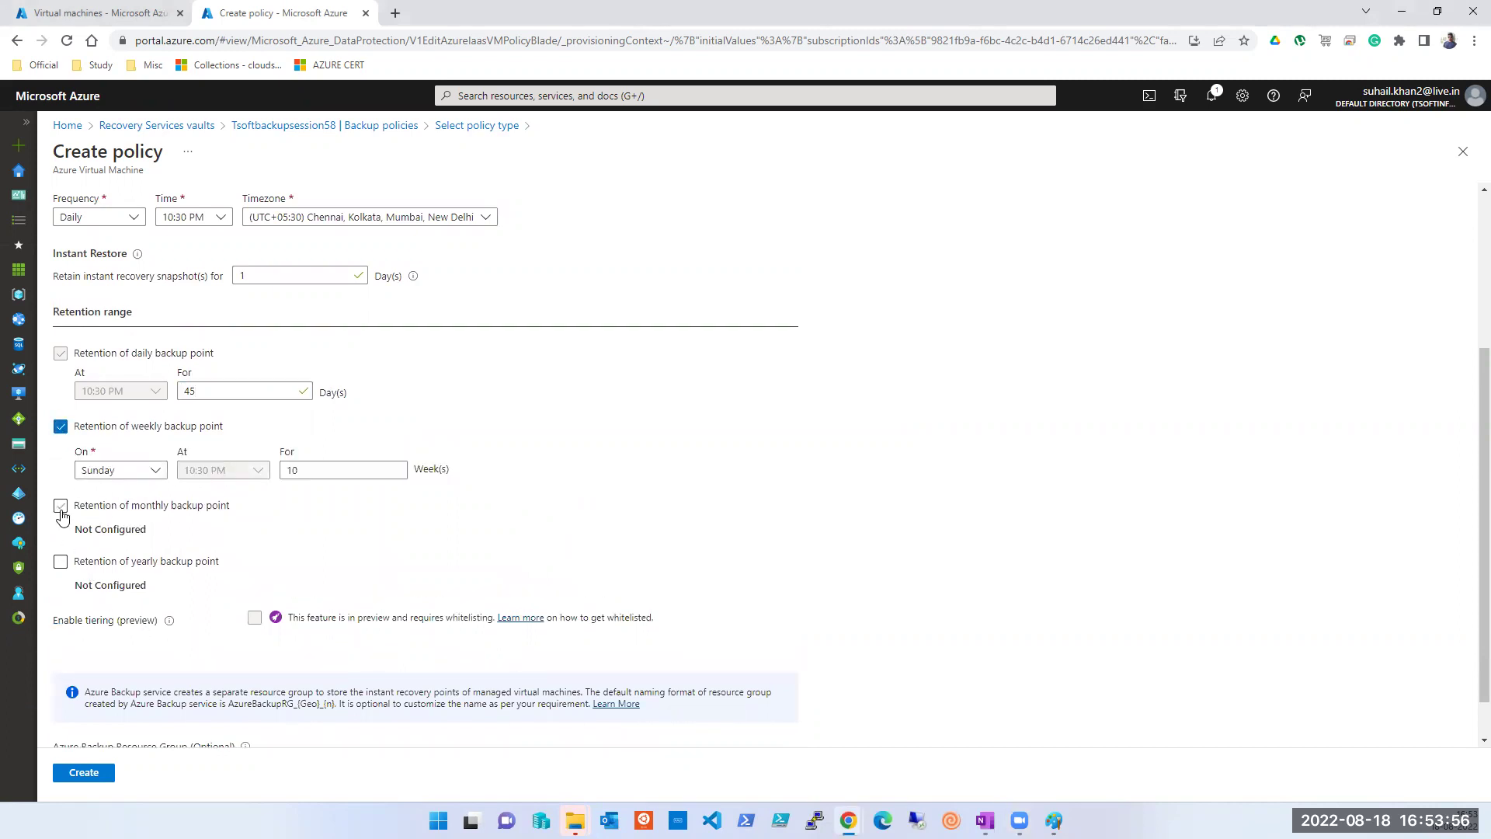
pyautogui.click(61, 505)
pyautogui.click(60, 615)
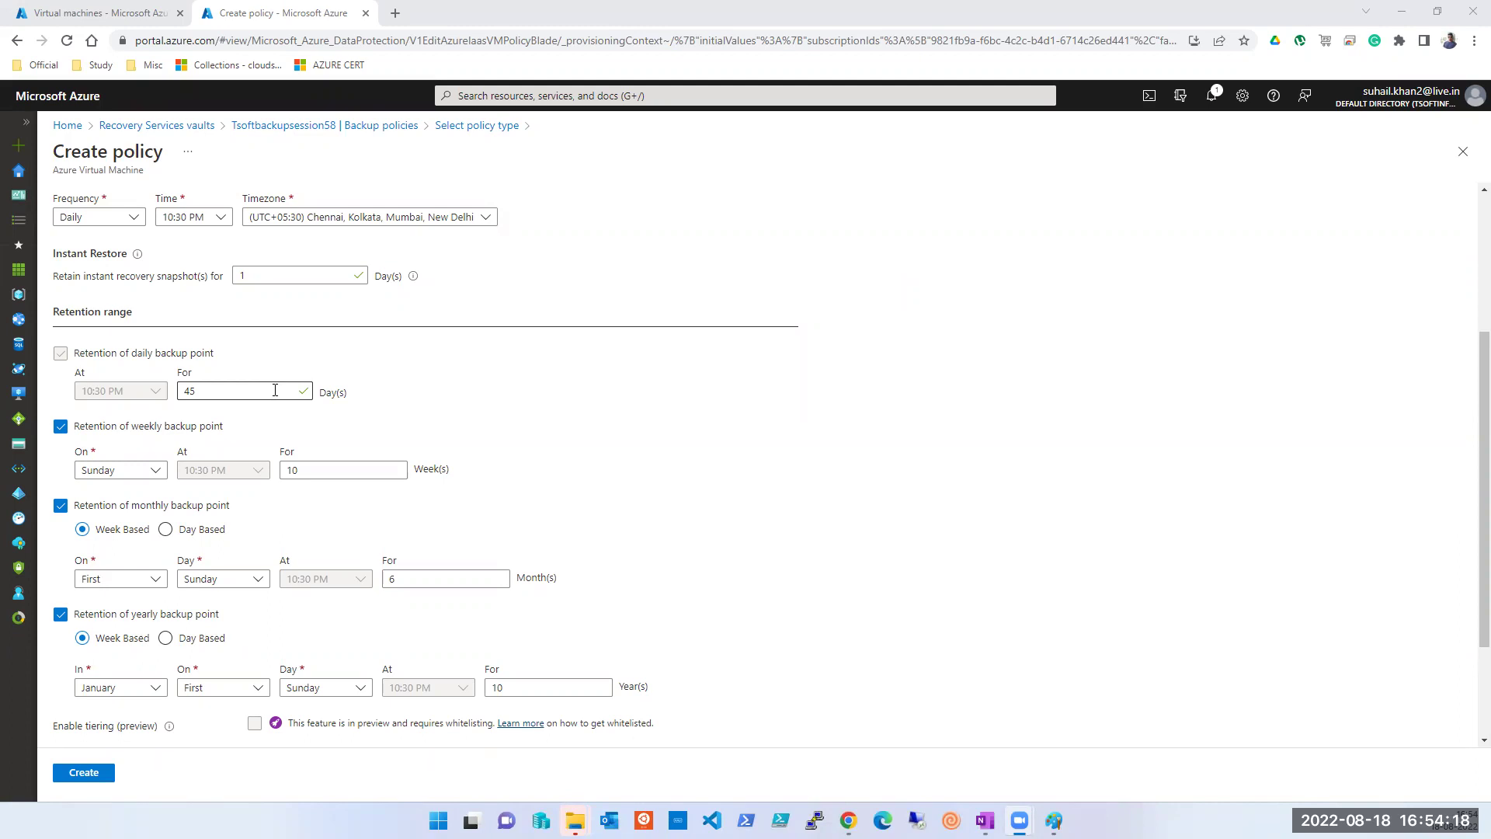
# Step: Set the daily backup point retention to 30 days, leaving the instant recovery snapshot retention unchanged
pyautogui.doubleClick(307, 275)
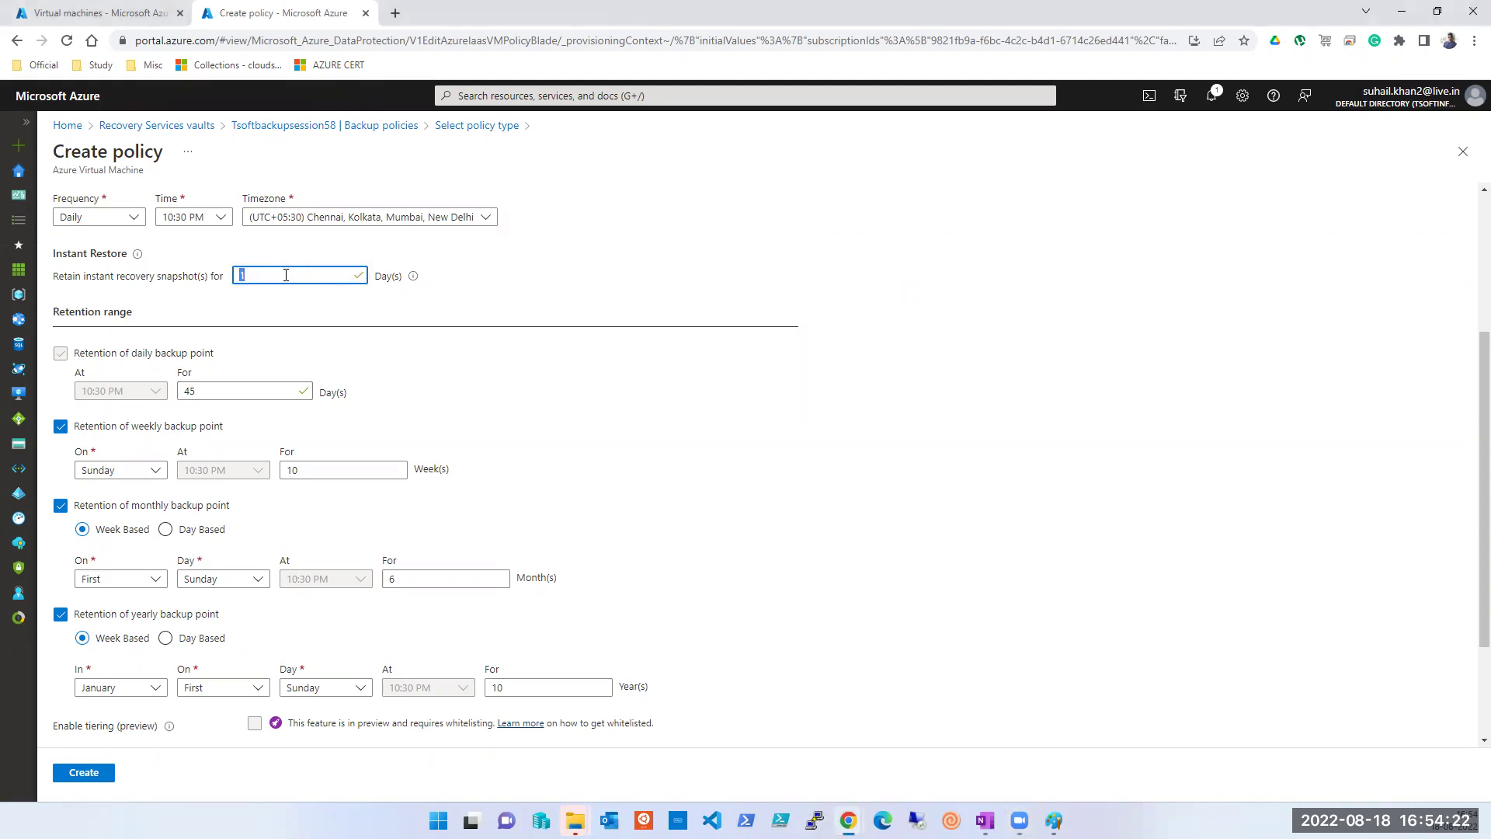
pyautogui.doubleClick(213, 398)
pyautogui.write('30')
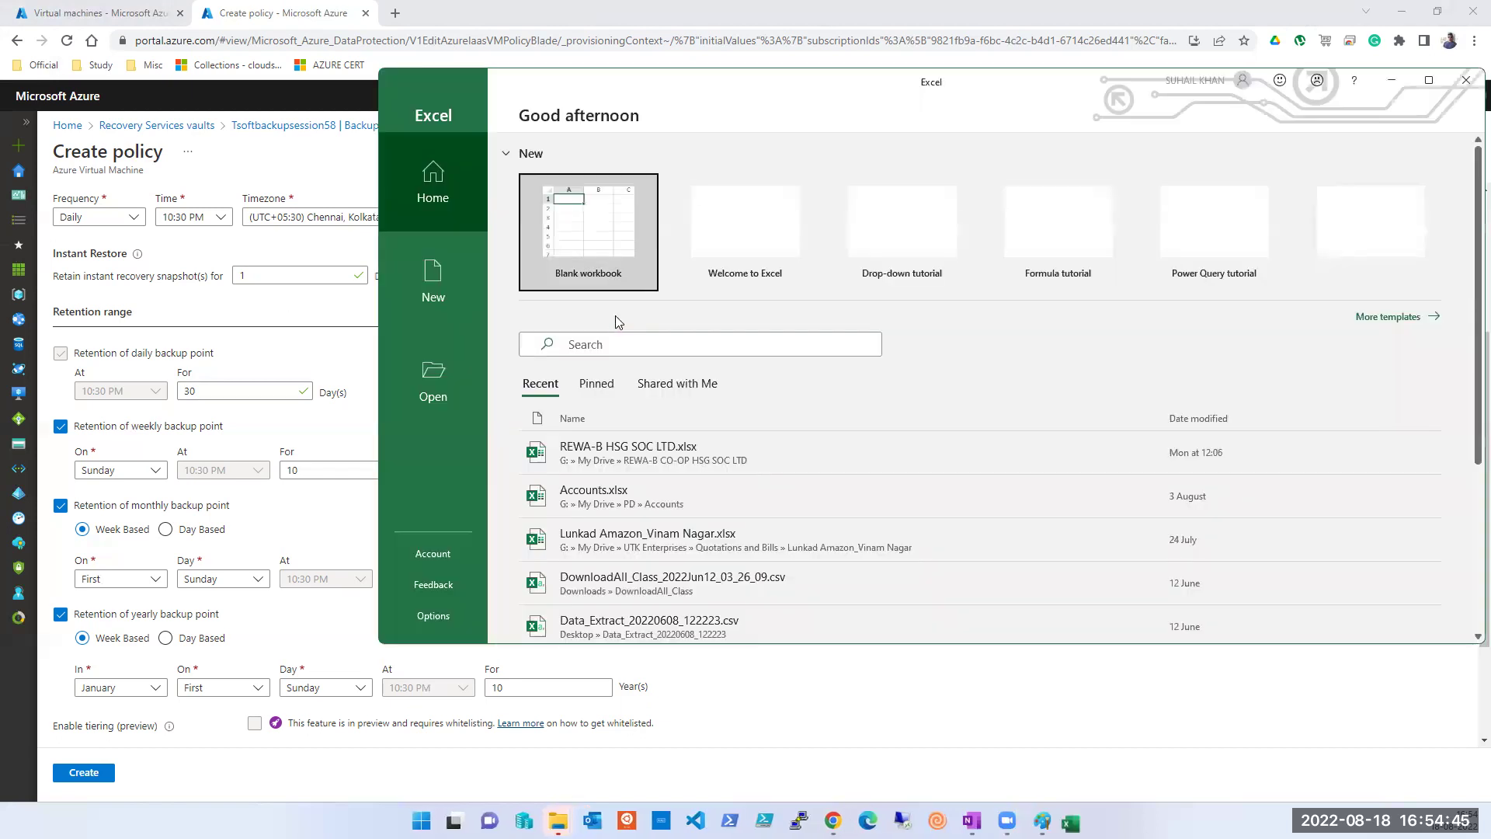
# Step: In Excel, create a blank workbook and enter 1, 2 and 3 in cells C5 to C7
pyautogui.click(621, 233)
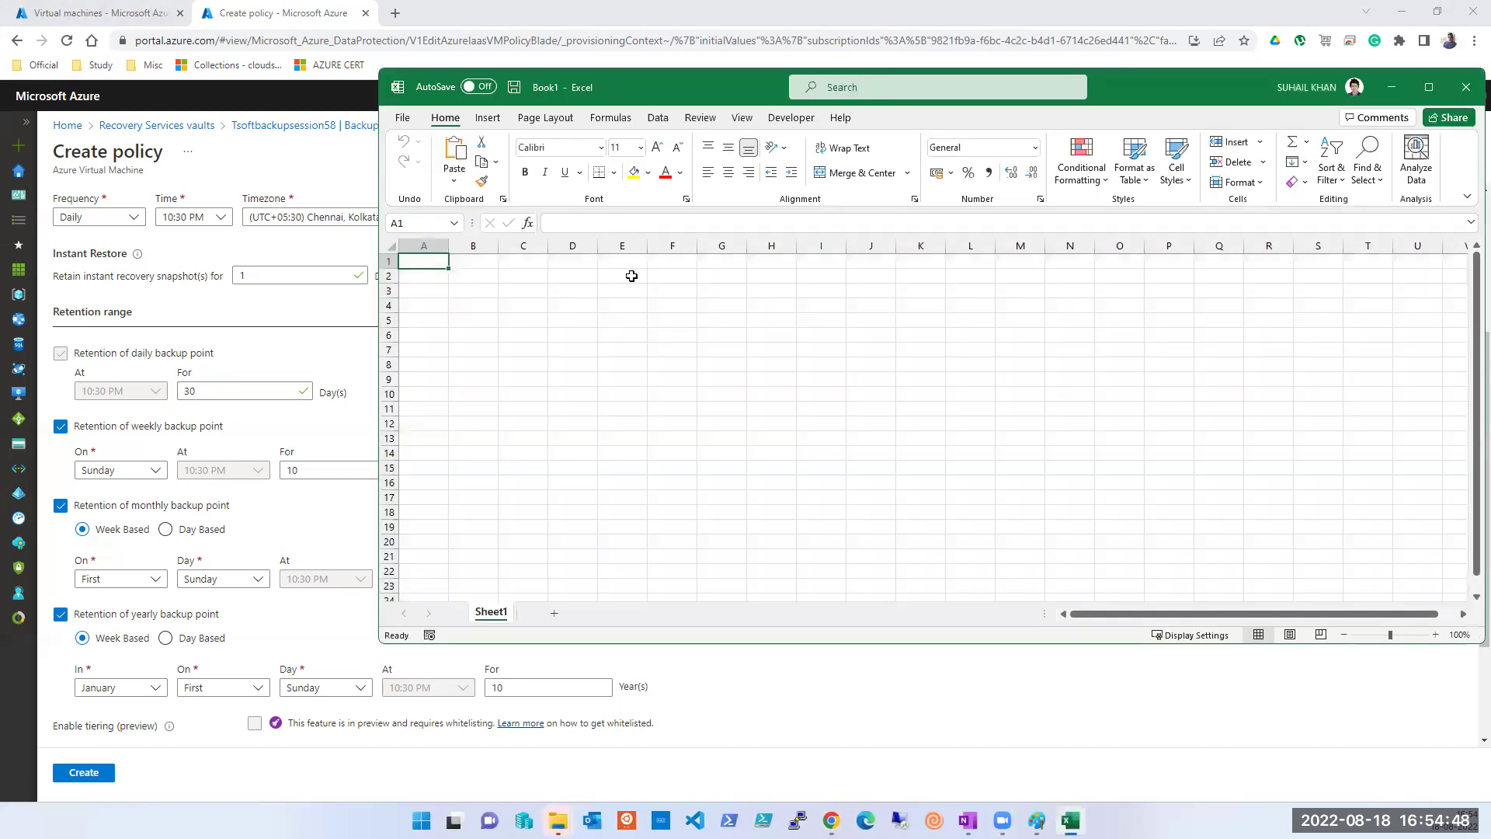
pyautogui.click(527, 320)
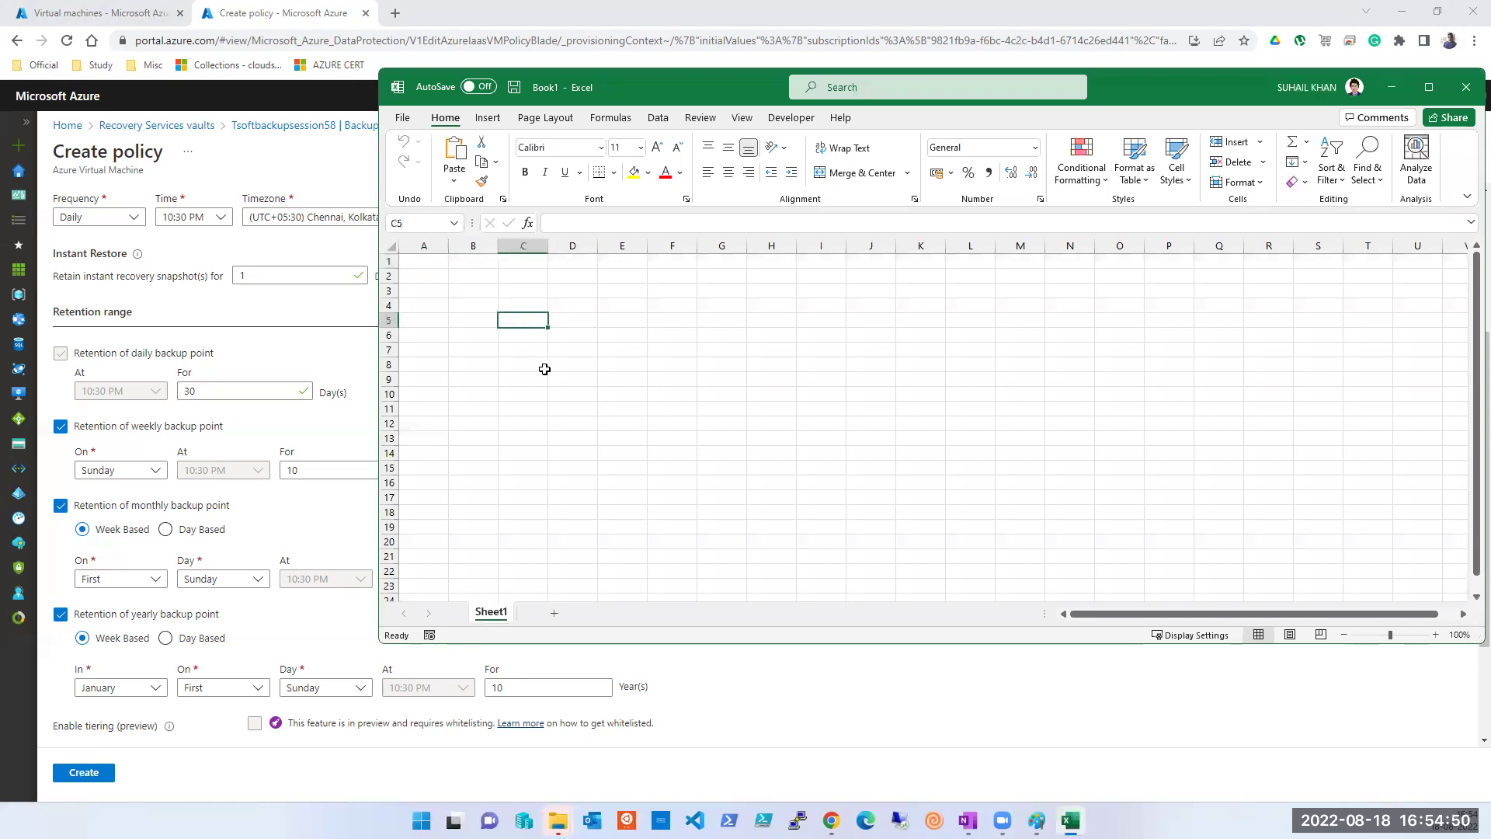
pyautogui.write('1')
pyautogui.press('Return')
pyautogui.write('2')
pyautogui.press('Return')
pyautogui.write('3')
# Step: Extend the number series from C5:C7 down column C to at least row 28
pyautogui.press('Up')
pyautogui.press('Up')
pyautogui.hotkey('shift', 'Down')
pyautogui.hotkey('shift', 'Down')
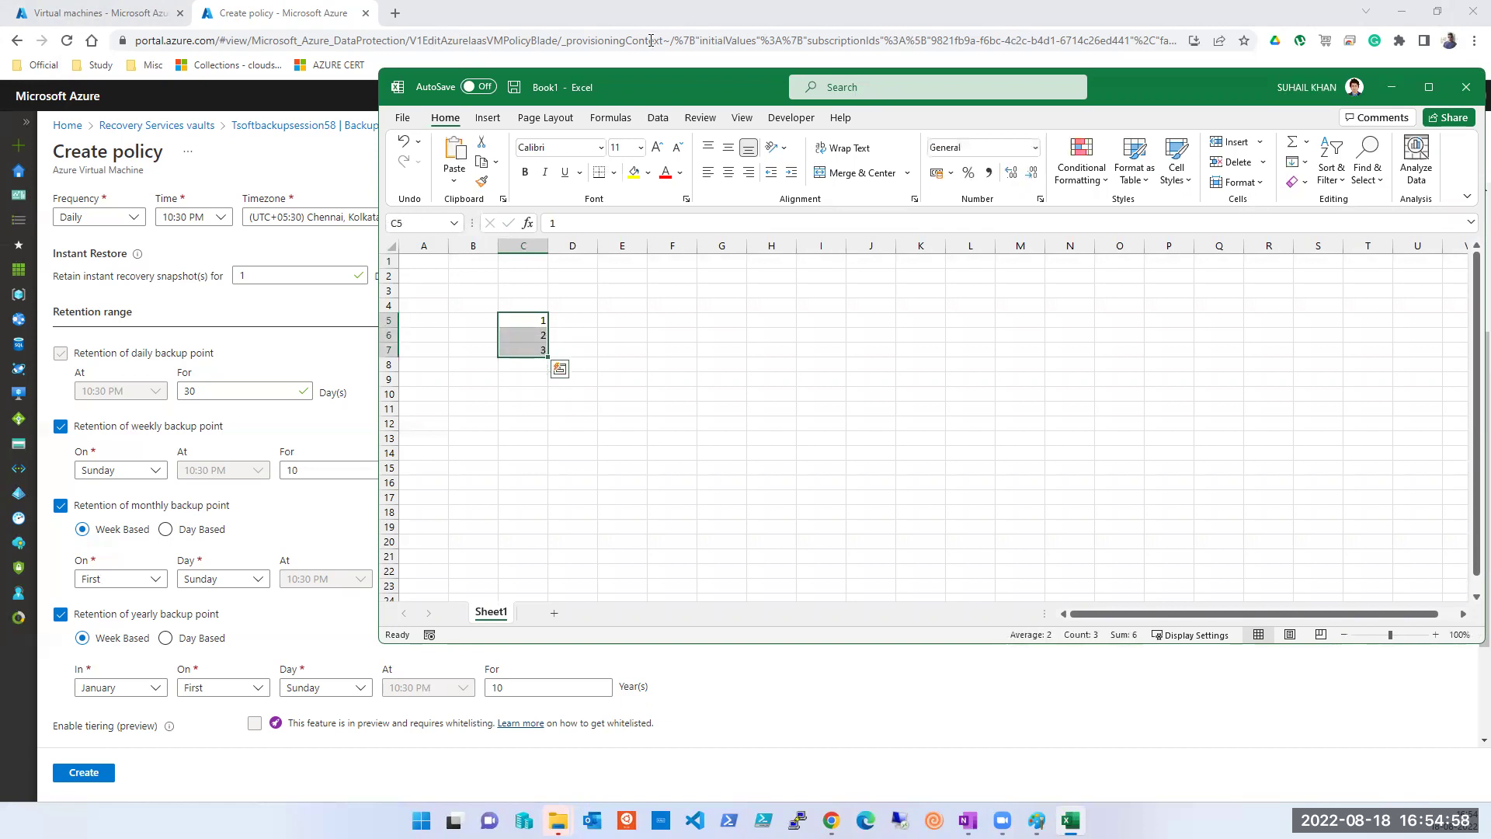
pyautogui.moveTo(549, 357); pyautogui.dragTo(541, 553)
pyautogui.click(645, 448)
pyautogui.scroll(5, 644, 443)
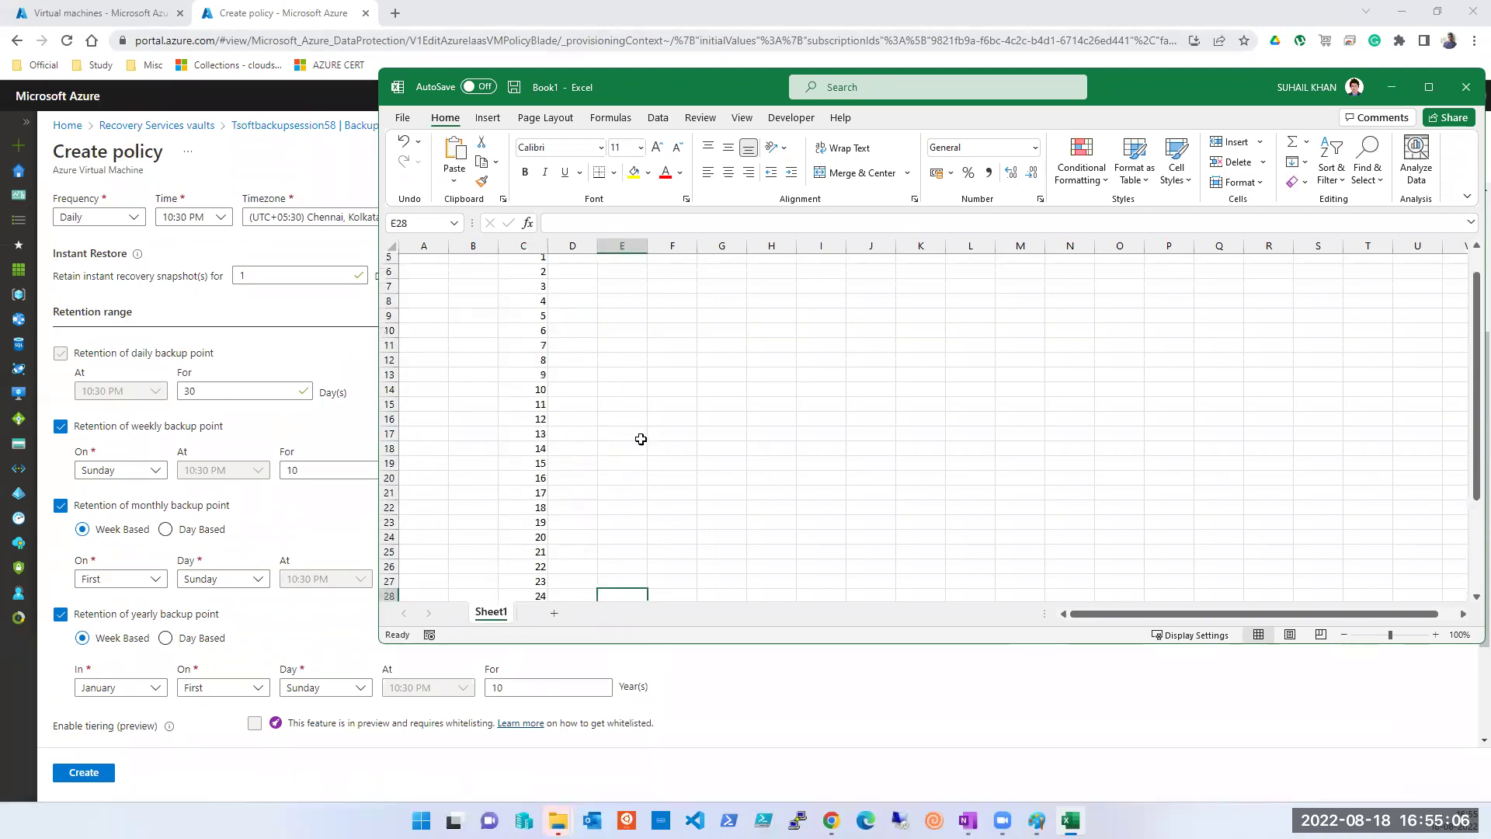
# Step: Enter the label Backup in cell B5, beside the first number in the series
pyautogui.click(559, 324)
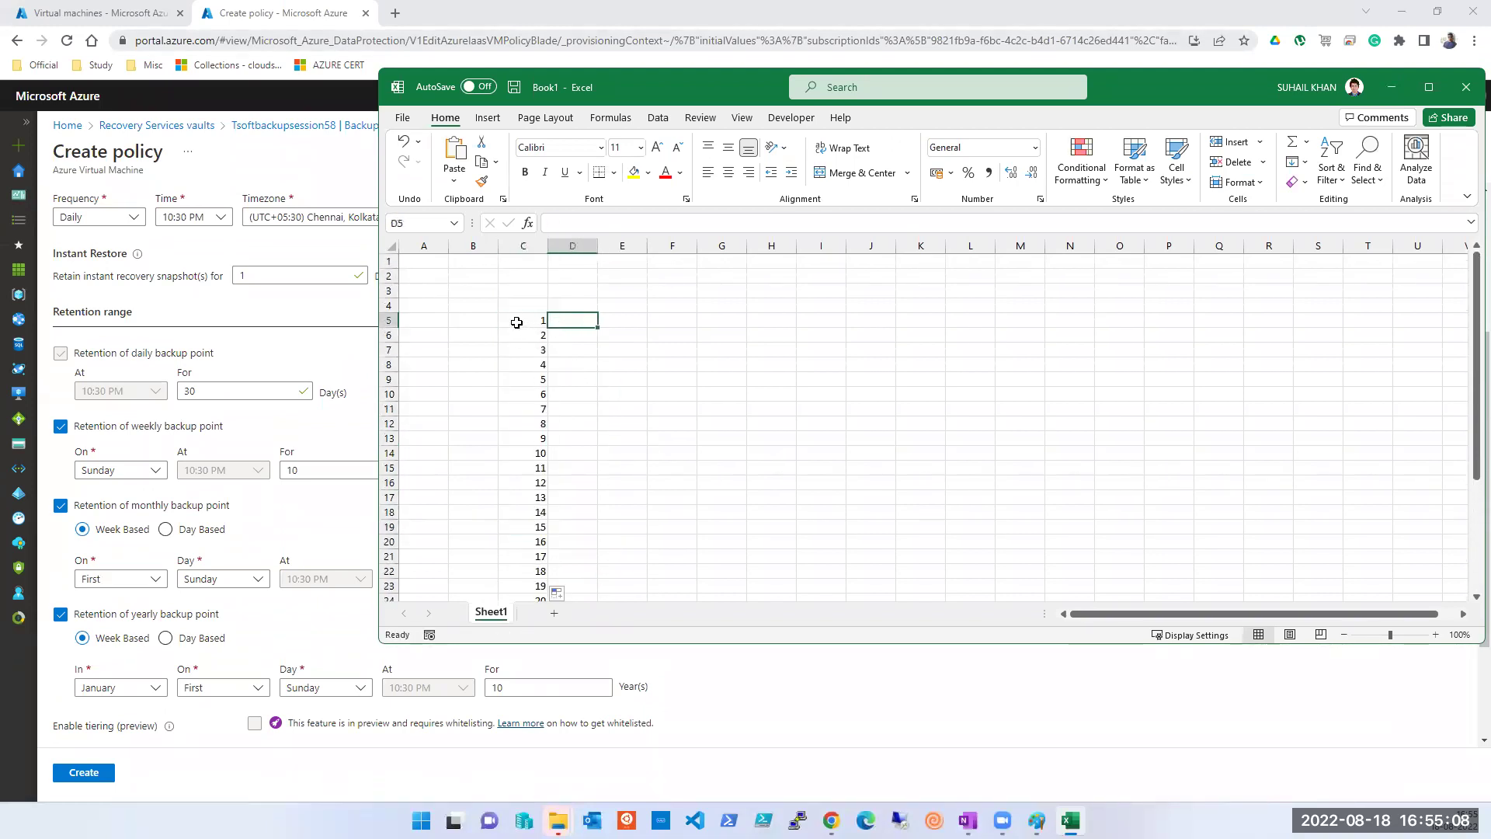
pyautogui.press('Left')
pyautogui.press('Left')
pyautogui.write('Backup')
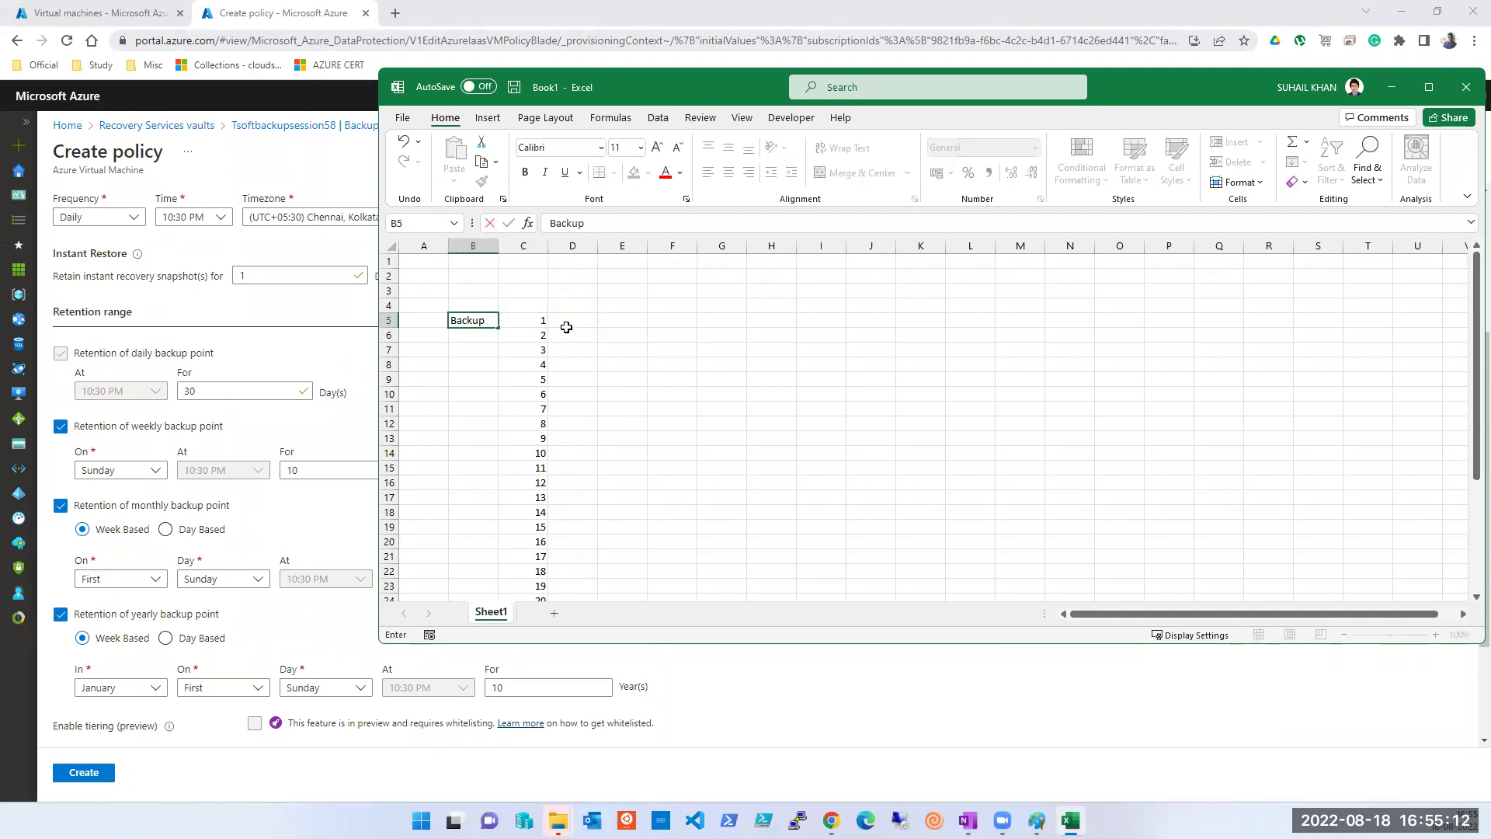
pyautogui.hotkey('ctrl', 'Return')
# Step: Fill the Backup label from B5 down to B34 so that it sits beside every number in column C
pyautogui.press('Right')
pyautogui.hotkey('ctrl', 'Down')
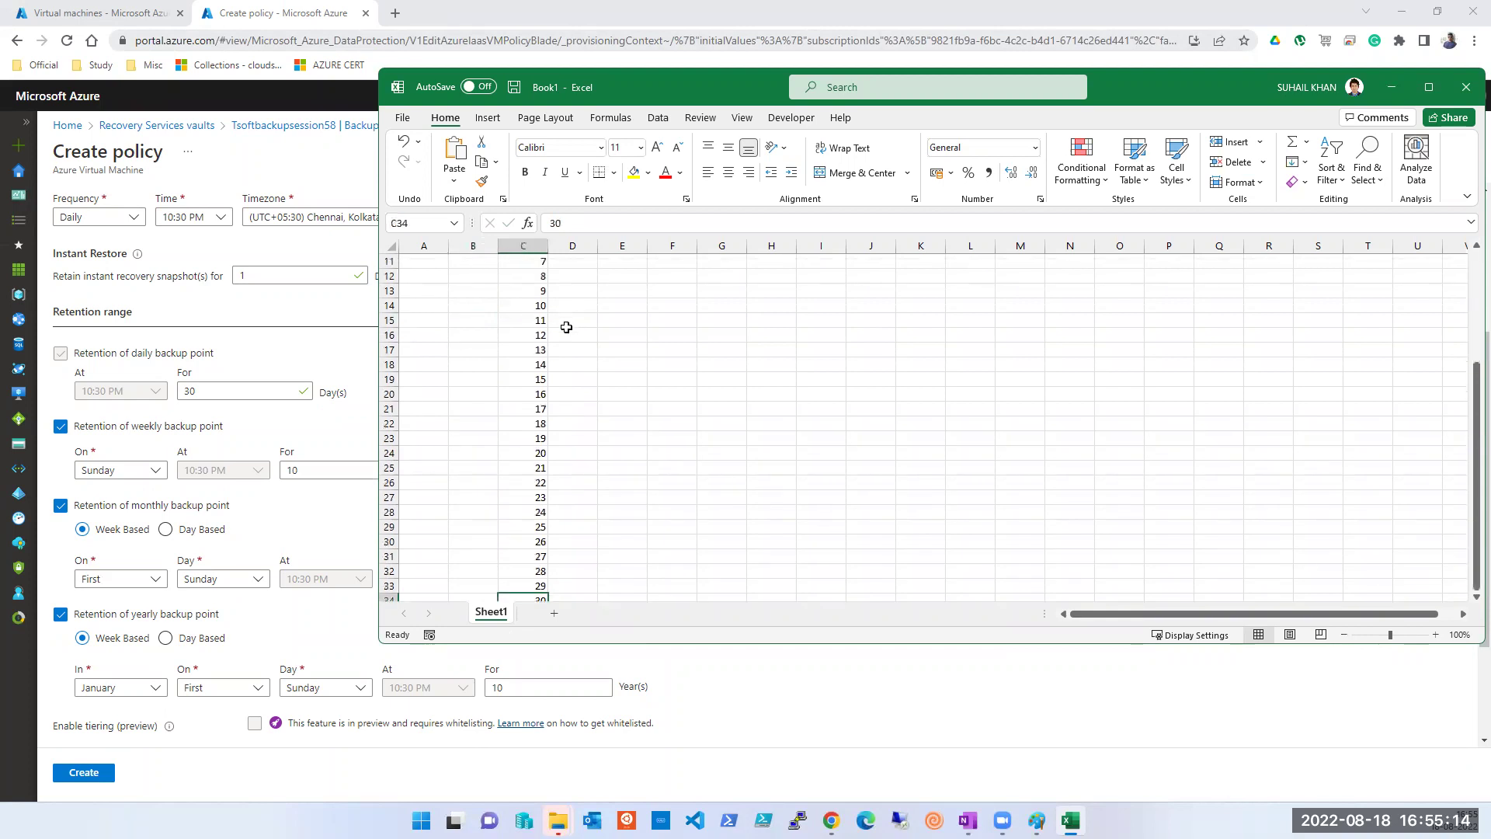
pyautogui.press('Left')
pyautogui.hotkey('ctrl', 'shift', 'Up')
pyautogui.hotkey('ctrl', 'd')
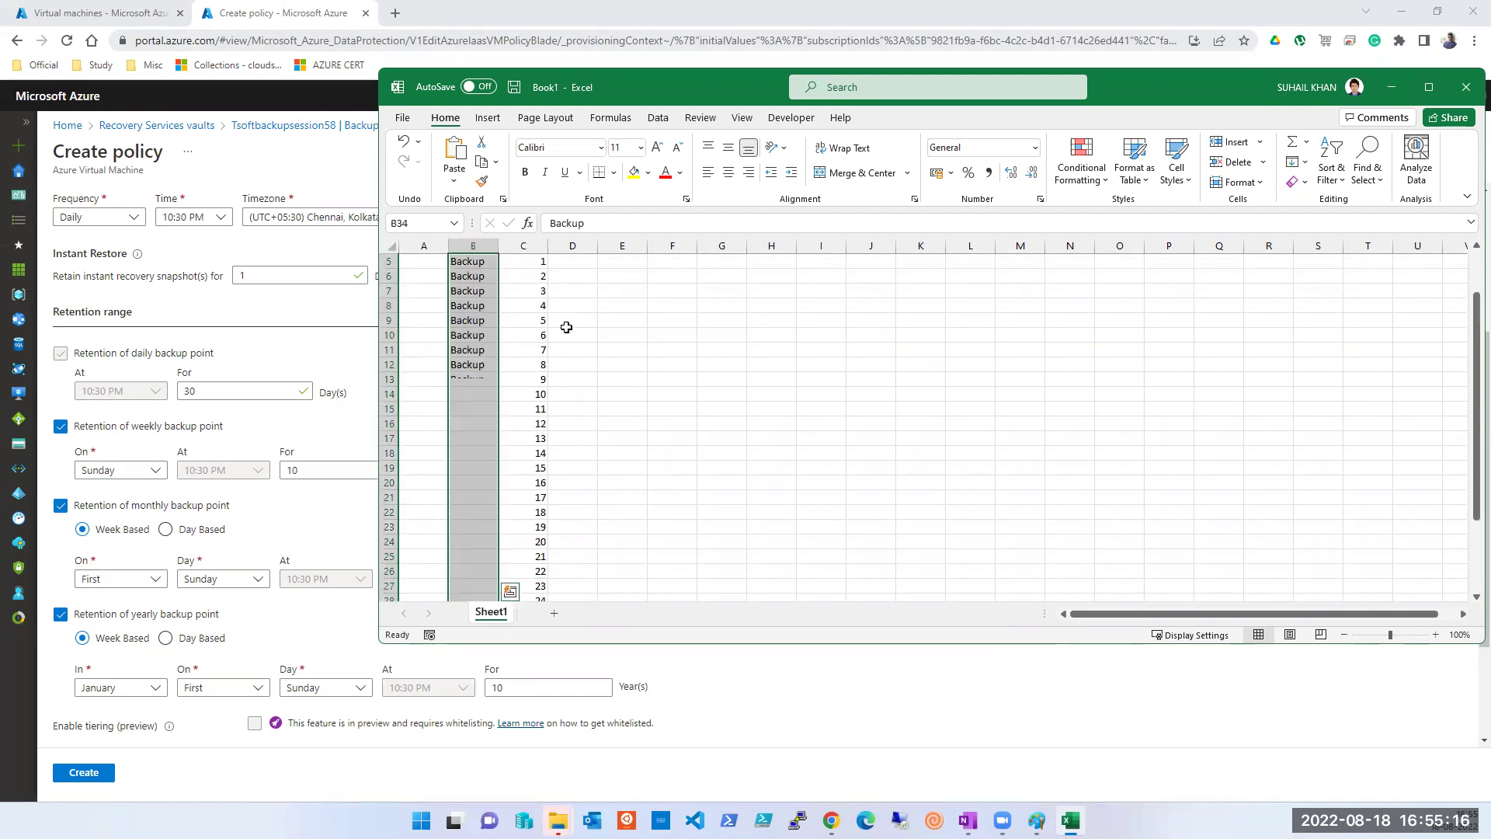
pyautogui.press('Down')
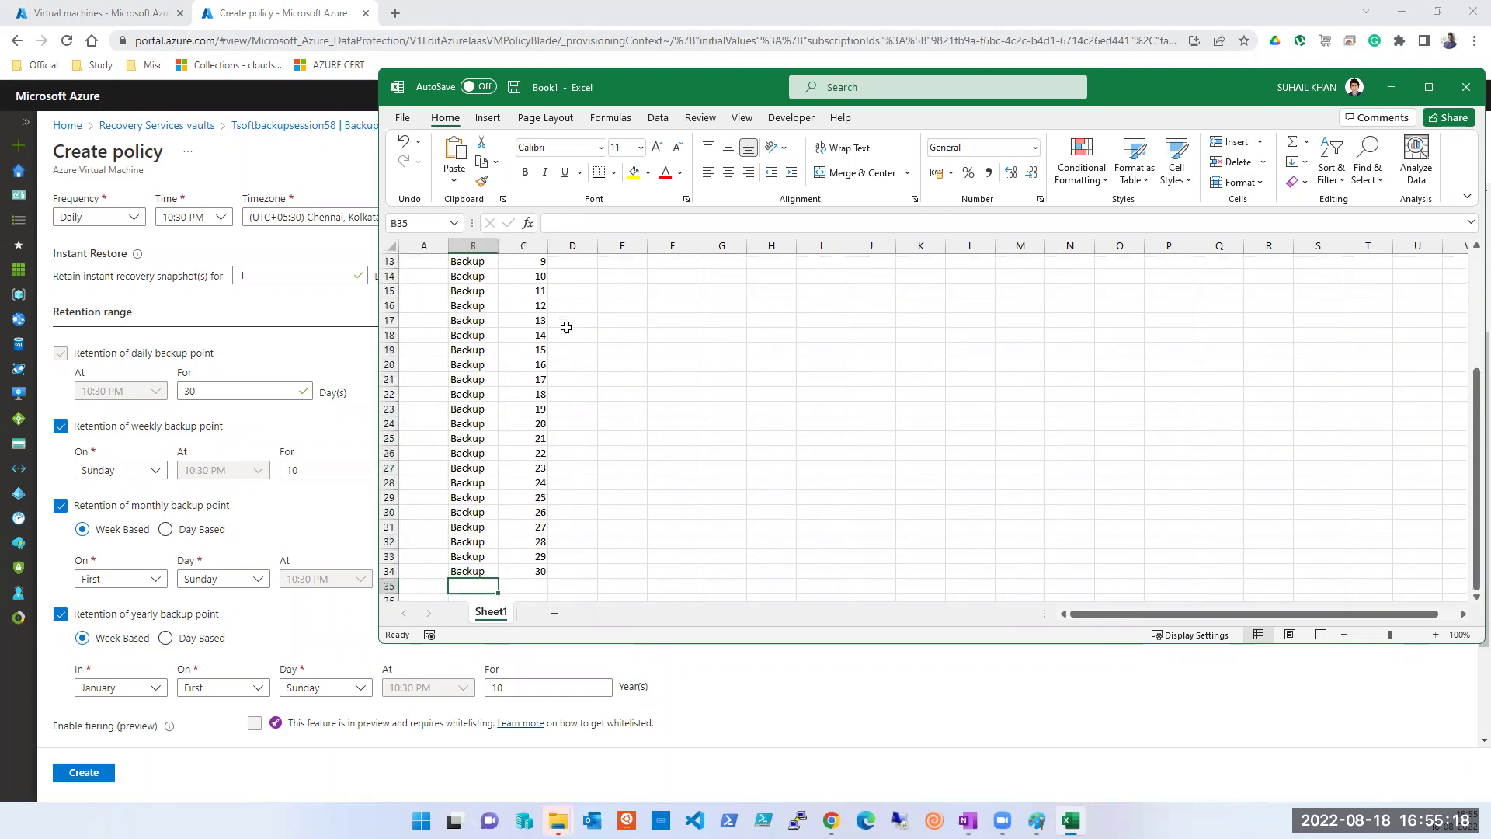
# Step: Add another backup entry in row 35, with Backup in B35 and 1 in C35
pyautogui.hotkey('ctrl', 'd')
pyautogui.press('Right')
pyautogui.write('1')
# Step: Clear the oldest backup entry, cells B5:C5, from the list
pyautogui.press('Up')
pyautogui.press('Up')
pyautogui.press('Up')
pyautogui.press('Up')
pyautogui.press('Up')
pyautogui.press('Up')
pyautogui.press('Up')
pyautogui.press('Up')
pyautogui.press('Up')
pyautogui.press('Up')
pyautogui.press('Up')
pyautogui.press('Up')
pyautogui.press('Up')
pyautogui.press('Up')
pyautogui.press('Up')
pyautogui.press('Up')
pyautogui.press('Up')
pyautogui.press('Up')
pyautogui.press('Up')
pyautogui.press('Up')
pyautogui.press('Up')
pyautogui.press('Up')
pyautogui.press('Up')
pyautogui.press('Up')
pyautogui.press('Up')
pyautogui.press('Up')
pyautogui.press('Up')
pyautogui.press('Up')
pyautogui.press('Up')
pyautogui.press('Up')
pyautogui.hotkey('shift', 'Left')
pyautogui.press('Delete')
# Step: Add two more backup entries below the list, numbered 2 in row 36 and 3 in row 37
pyautogui.press('Down')
pyautogui.press('Down')
pyautogui.press('Down')
pyautogui.press('Down')
pyautogui.press('Down')
pyautogui.press('Down')
pyautogui.press('Down')
pyautogui.press('Down')
pyautogui.press('Down')
pyautogui.press('Down')
pyautogui.press('Down')
pyautogui.press('Down')
pyautogui.press('Down')
pyautogui.press('Down')
pyautogui.press('Down')
pyautogui.press('Down')
pyautogui.press('Down')
pyautogui.press('Down')
pyautogui.press('Down')
pyautogui.press('Down')
pyautogui.press('Down')
pyautogui.press('Down')
pyautogui.press('Down')
pyautogui.press('Down')
pyautogui.press('Down')
pyautogui.press('Down')
pyautogui.press('Down')
pyautogui.press('Down')
pyautogui.press('Down')
pyautogui.press('Down')
pyautogui.press('Down')
pyautogui.press('Left')
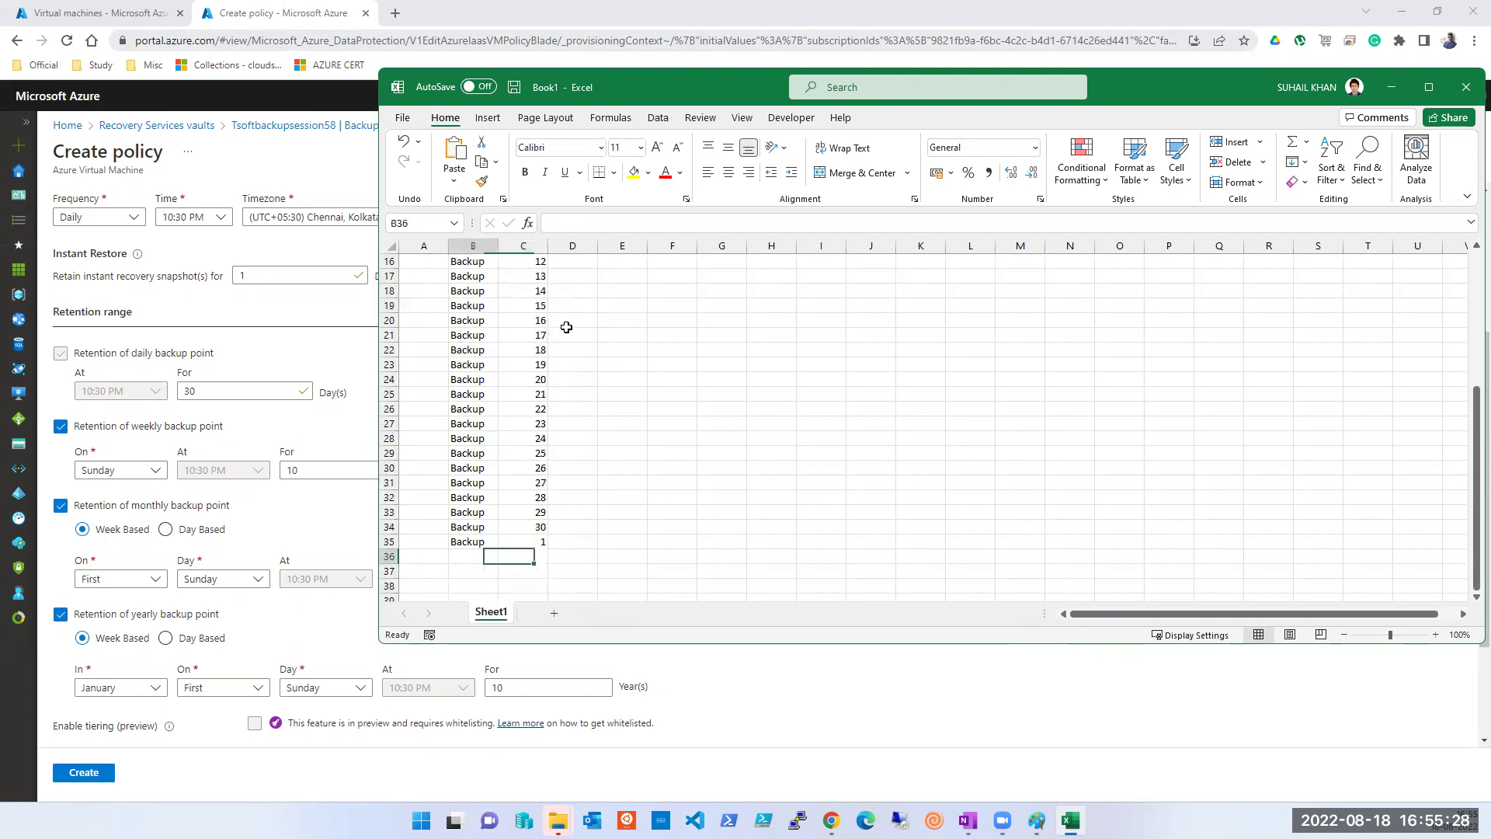
pyautogui.hotkey('ctrl', 'd')
pyautogui.press('Right')
pyautogui.write('2')
pyautogui.press('Return')
pyautogui.press('Left')
pyautogui.hotkey('ctrl', 'd')
pyautogui.press('Right')
pyautogui.write('3')
# Step: Clear the next two oldest backup entries in cells B6:C7
pyautogui.press('Up')
pyautogui.press('Up')
pyautogui.press('Up')
pyautogui.press('Up')
pyautogui.press('Up')
pyautogui.press('Up')
pyautogui.press('Up')
pyautogui.press('Up')
pyautogui.press('Up')
pyautogui.press('Up')
pyautogui.press('Up')
pyautogui.press('Up')
pyautogui.press('Up')
pyautogui.press('Up')
pyautogui.press('Up')
pyautogui.press('Up')
pyautogui.press('Up')
pyautogui.press('Up')
pyautogui.press('Up')
pyautogui.press('Up')
pyautogui.press('Up')
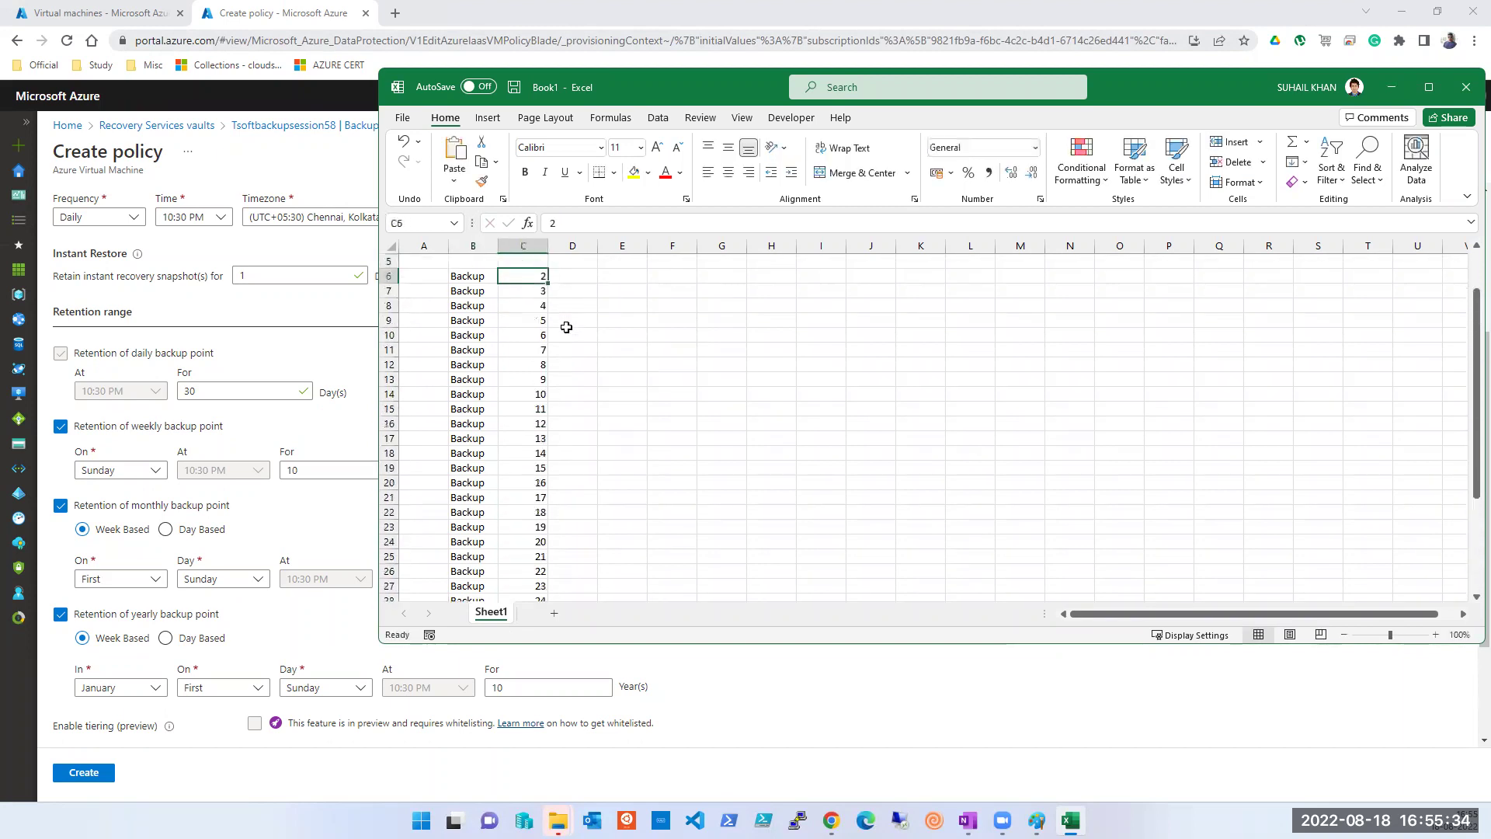
pyautogui.hotkey('shift', 'Down')
pyautogui.hotkey('shift', 'Left')
pyautogui.press('Delete')
pyautogui.press('Down')
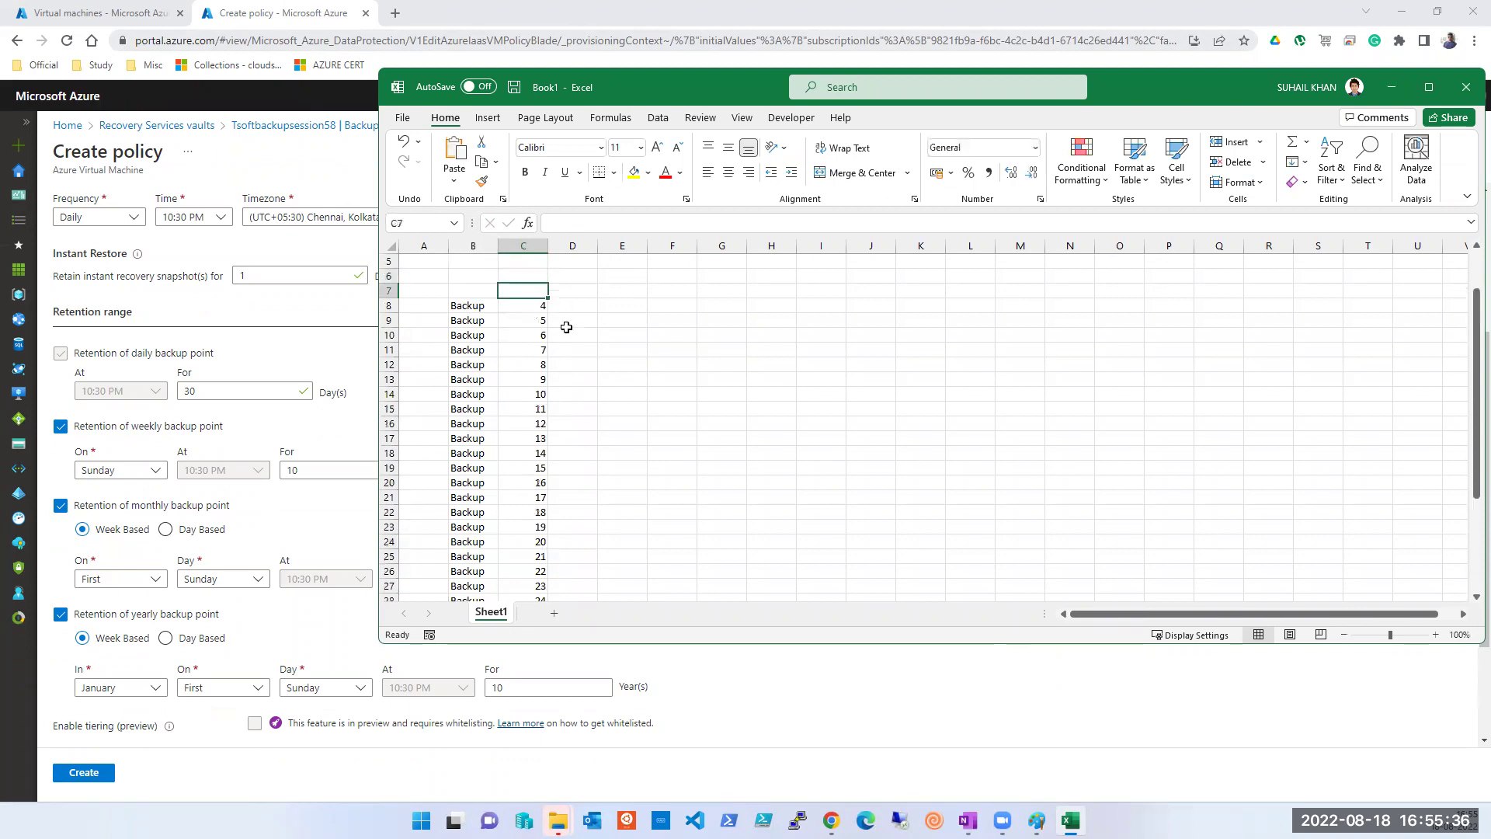
pyautogui.scroll(-6, 566, 327)
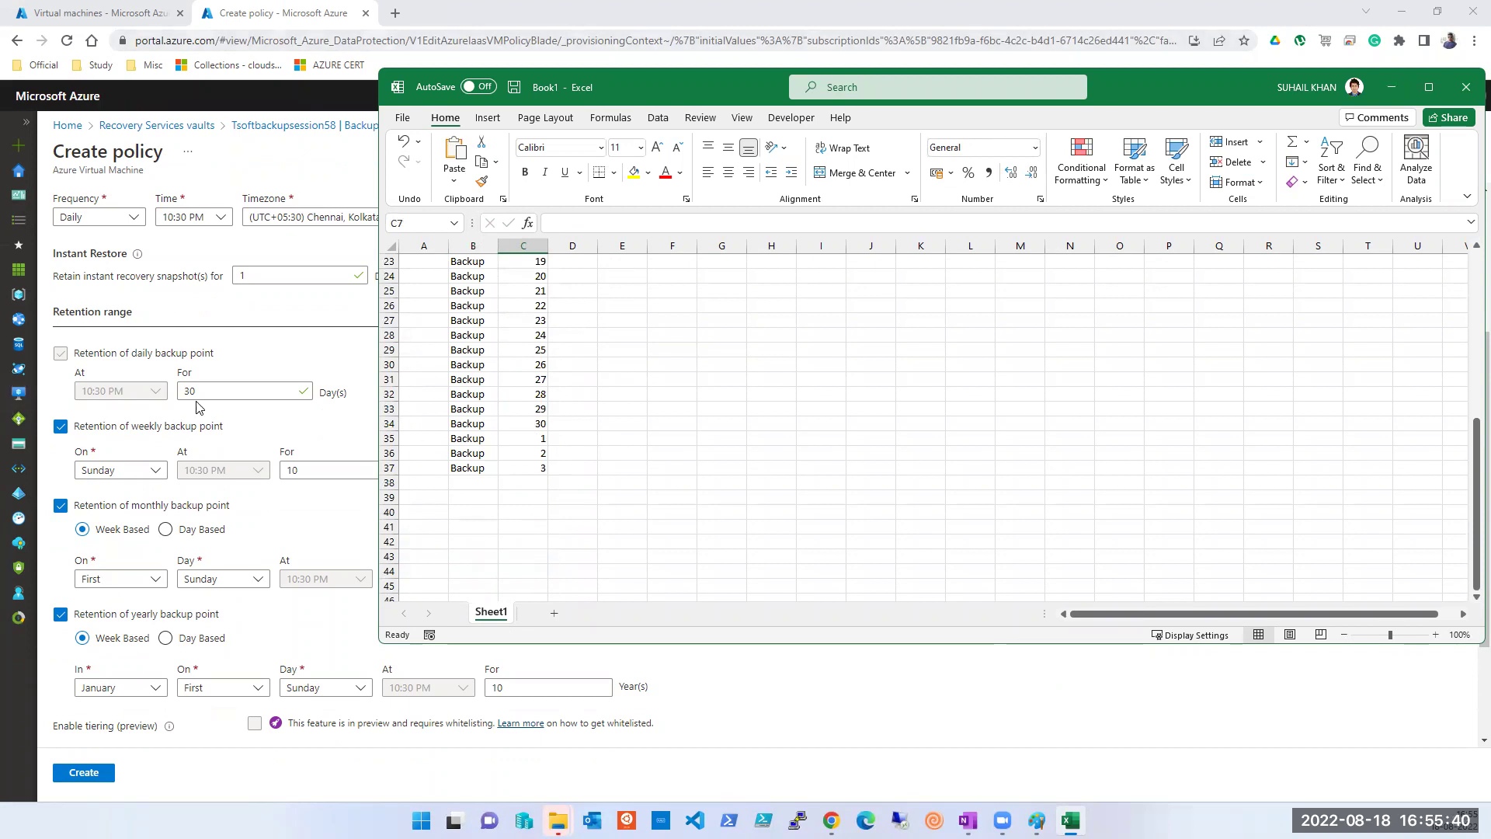
pyautogui.click(626, 425)
pyautogui.scroll(2, 627, 425)
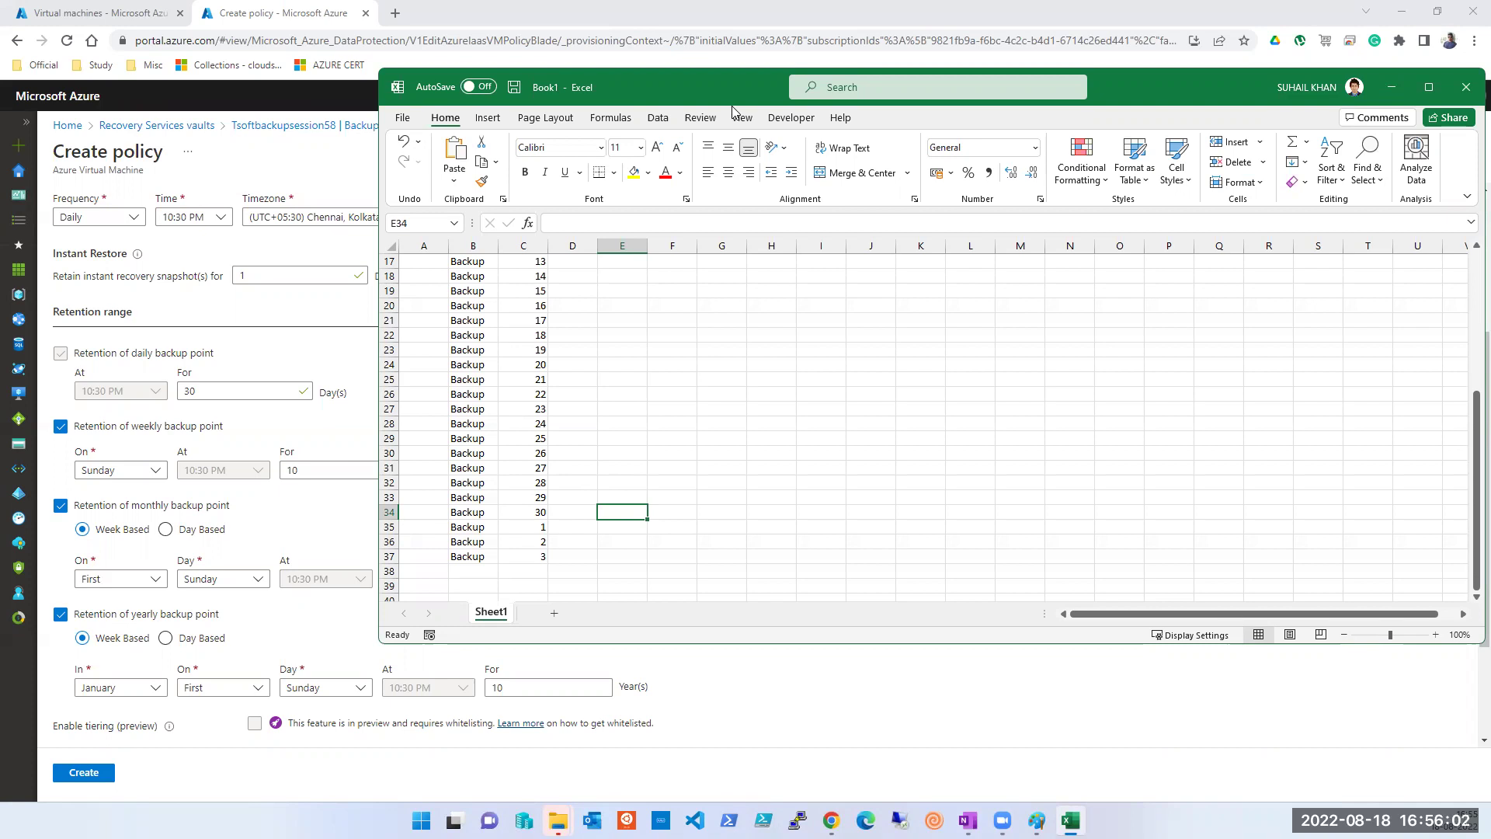
pyautogui.click(752, 24)
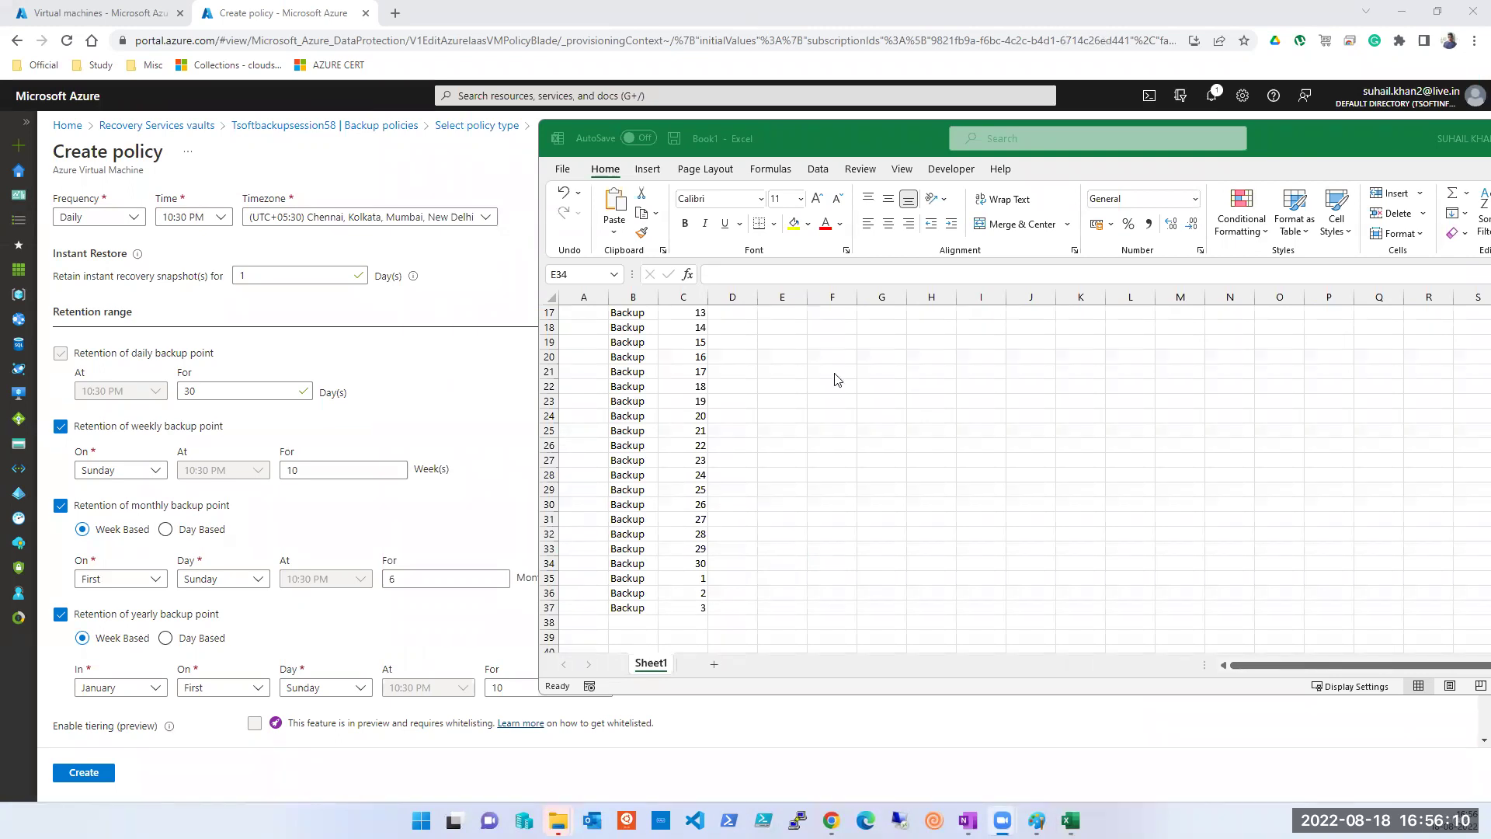
pyautogui.hotkey('alt', 'Tab')
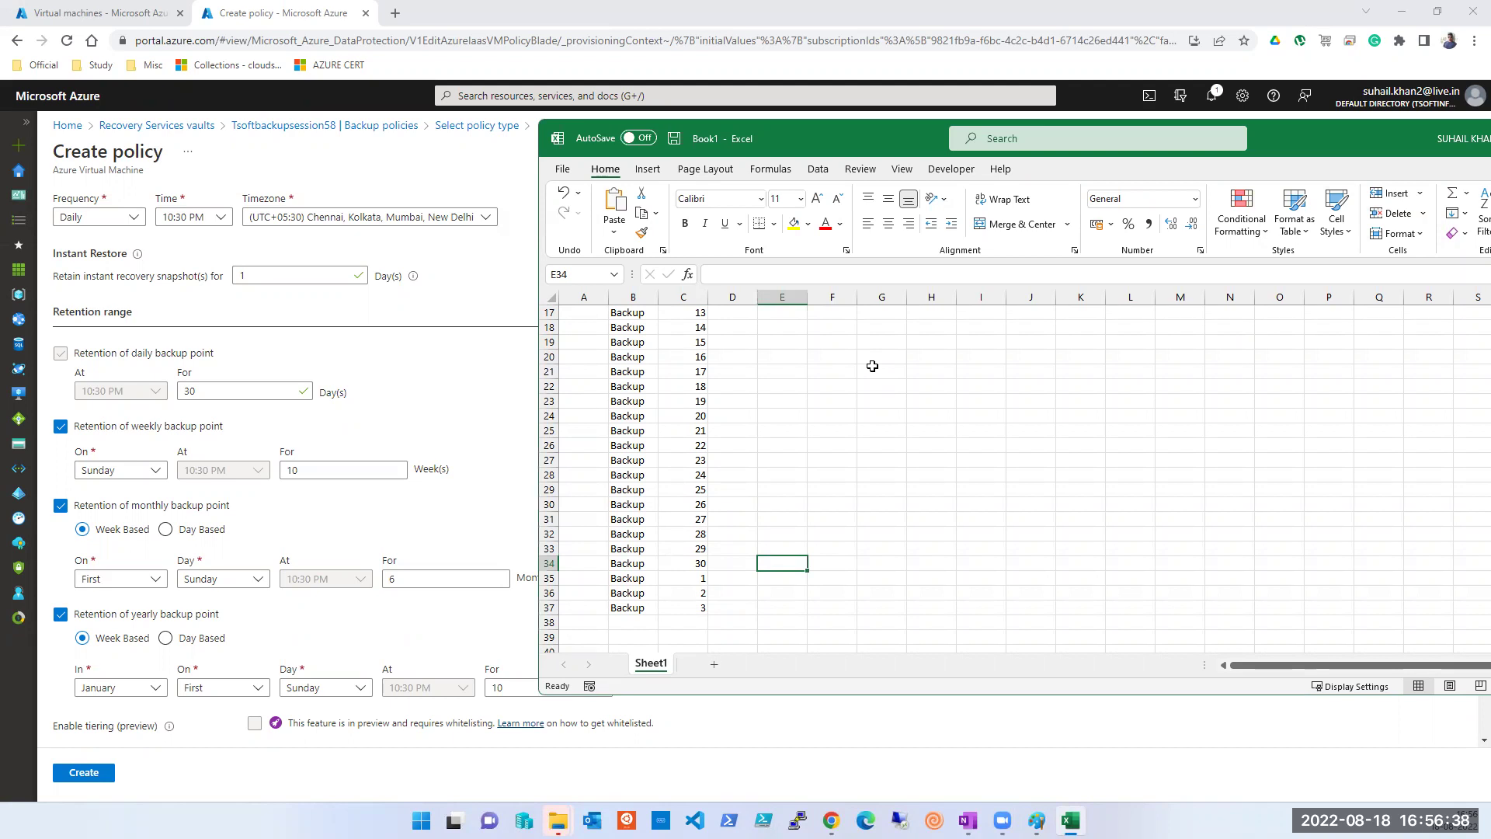
pyautogui.click(999, 20)
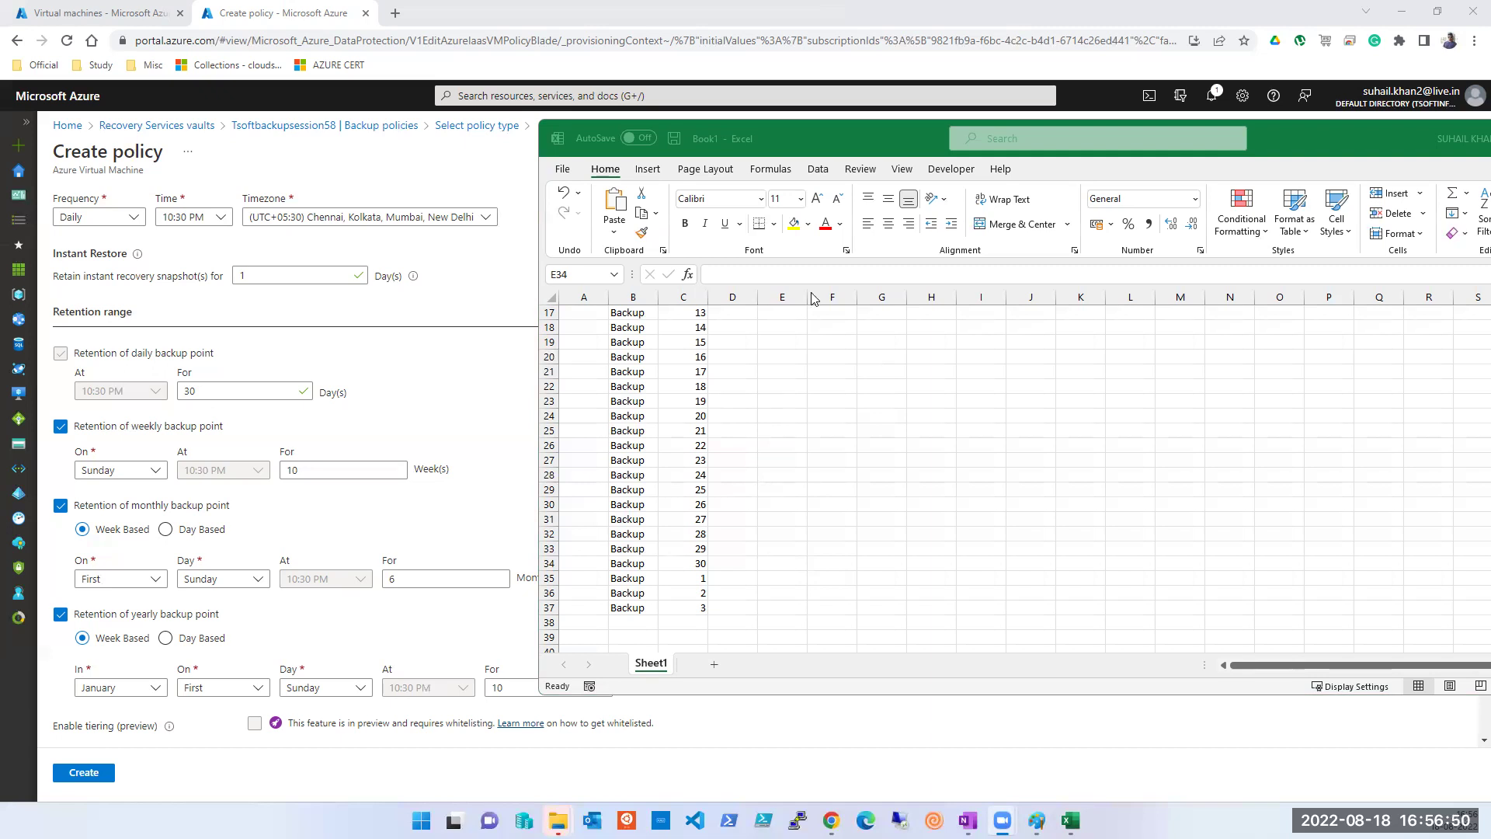
# Step: In the Azure policy form, try a daily backup point retention of 9999 days and restore it to 30 days
pyautogui.doubleClick(315, 270)
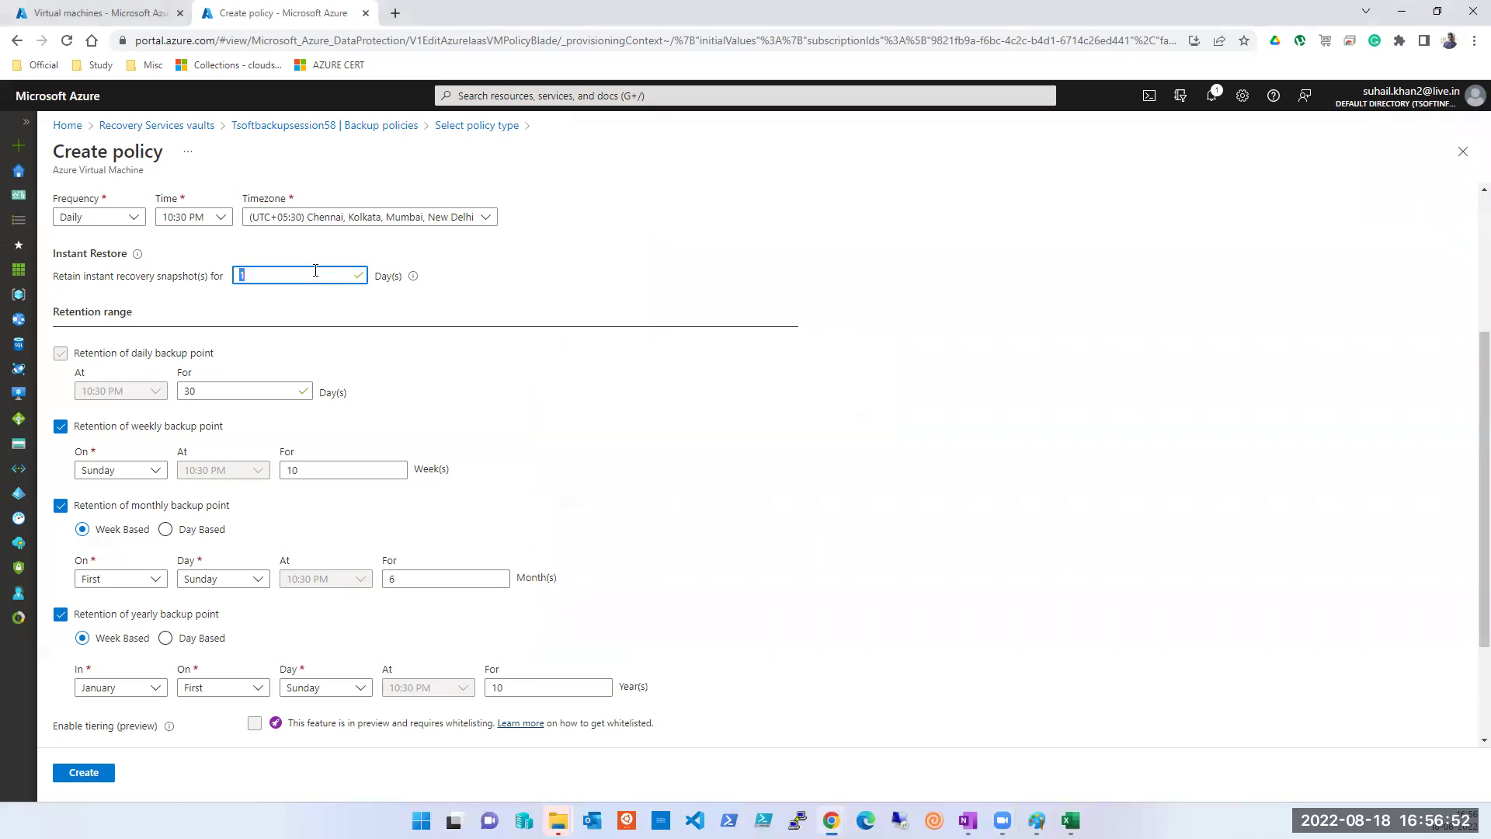
pyautogui.doubleClick(226, 394)
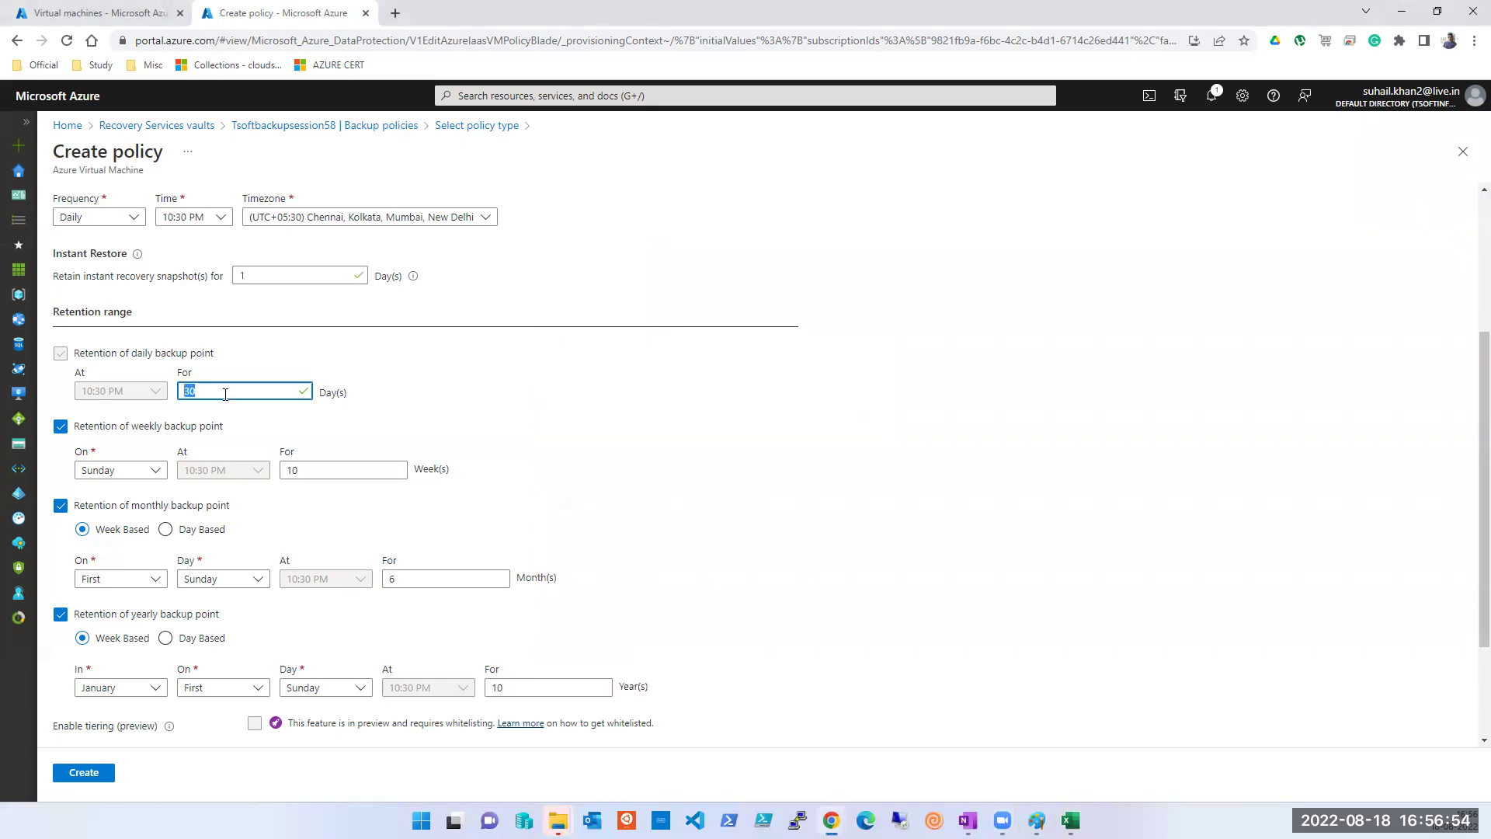
pyautogui.write('9999')
pyautogui.press('Tab')
pyautogui.doubleClick(225, 394)
pyautogui.write('30')
pyautogui.press('Tab')
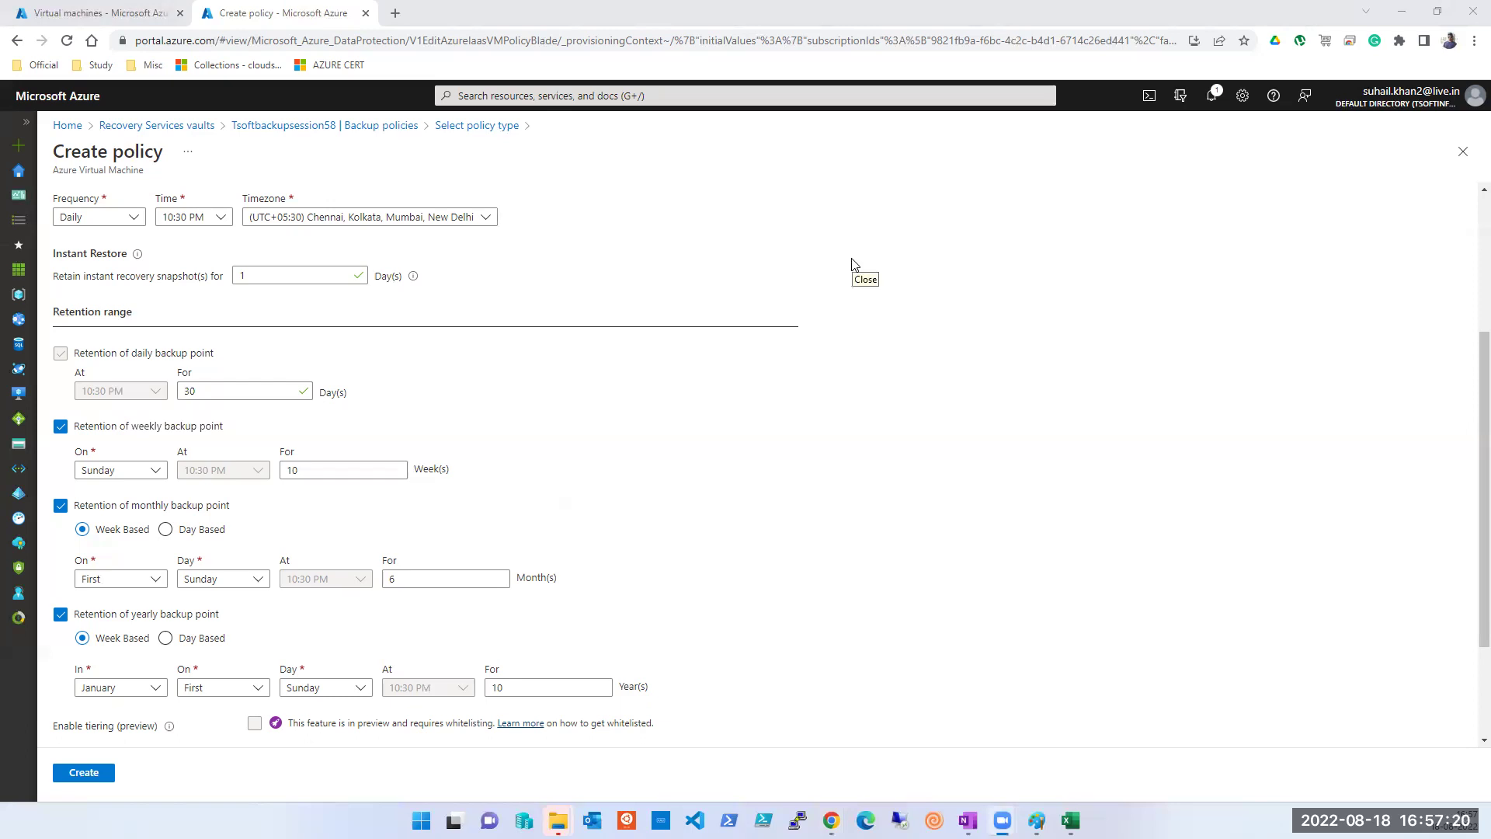
# Step: Switch to Excel and review the Backup entries in columns B and C from row 8 against the retention settings
pyautogui.click(1071, 820)
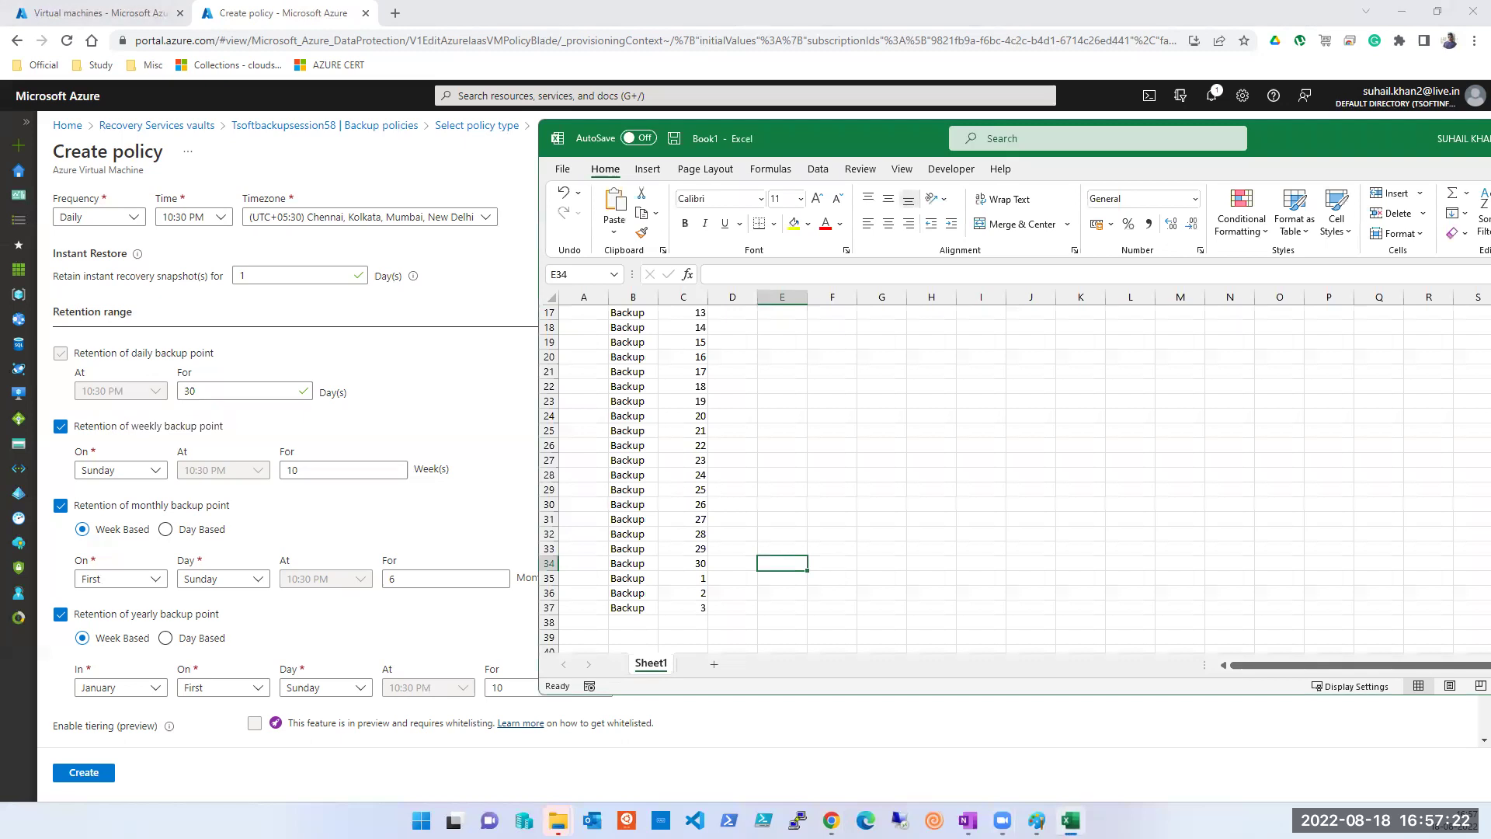
pyautogui.scroll(4, 855, 371)
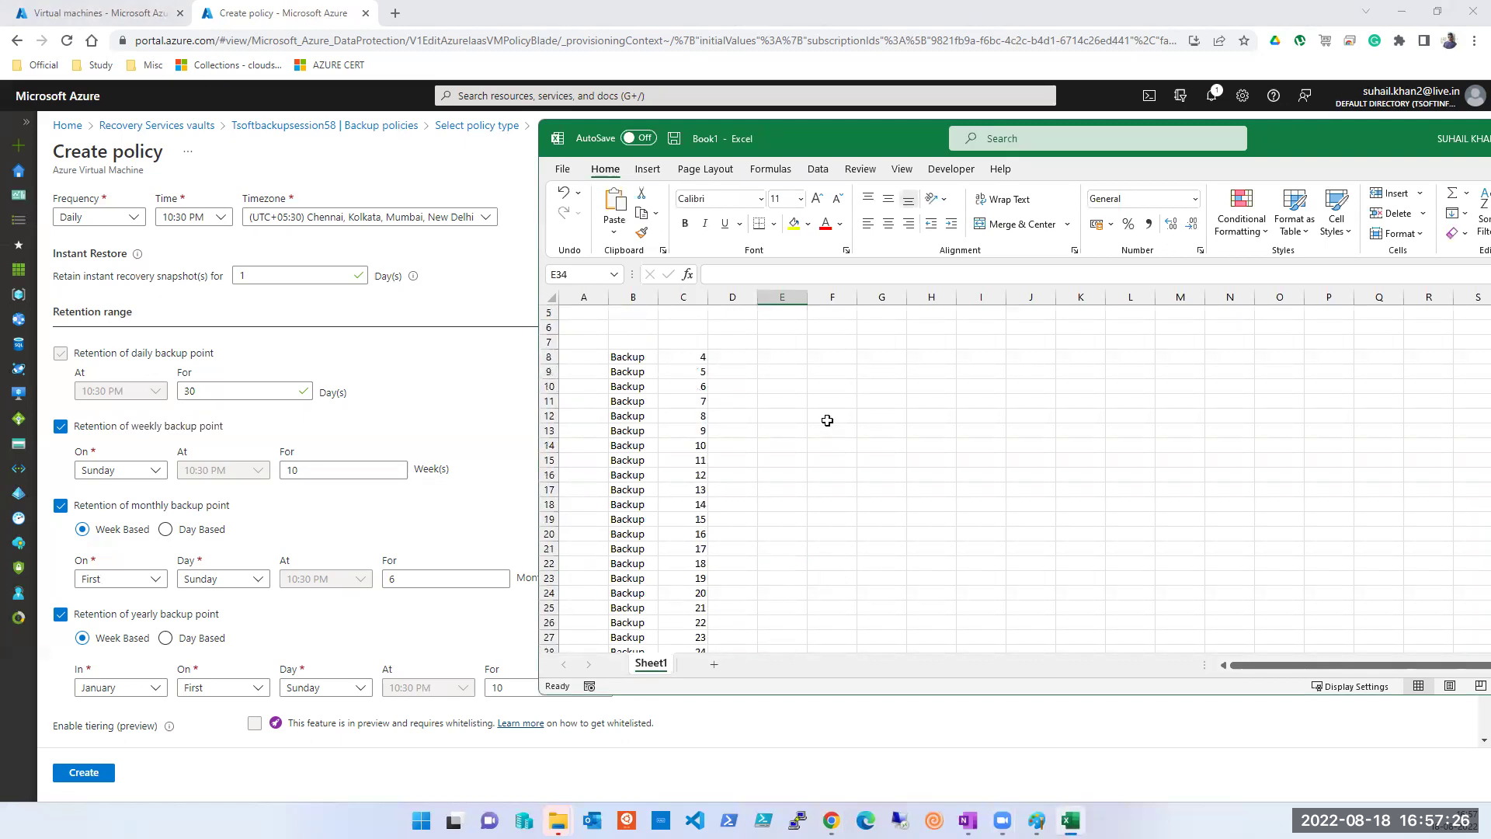
pyautogui.click(788, 360)
pyautogui.click(847, 370)
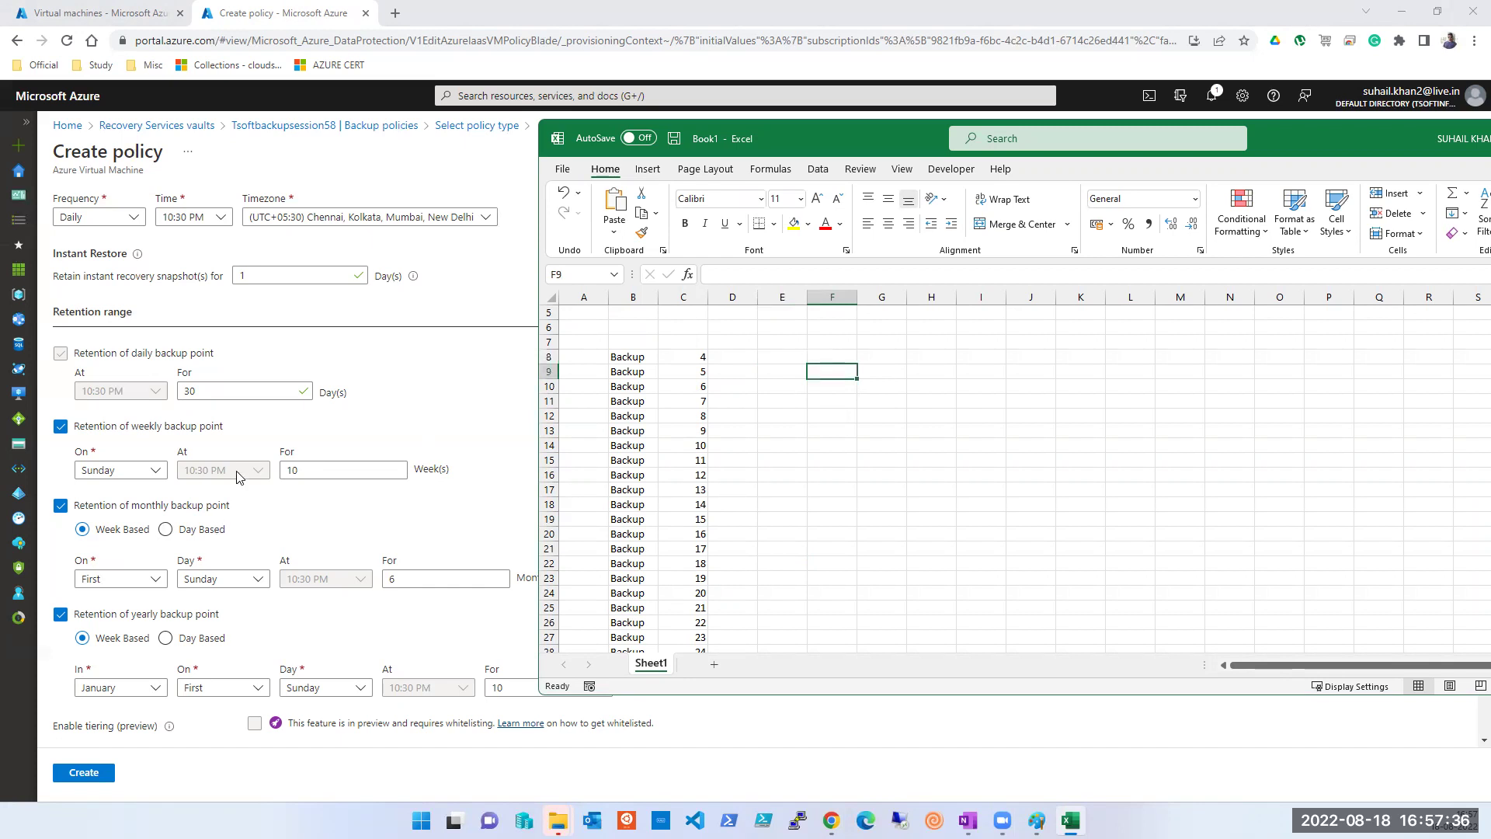
pyautogui.click(923, 359)
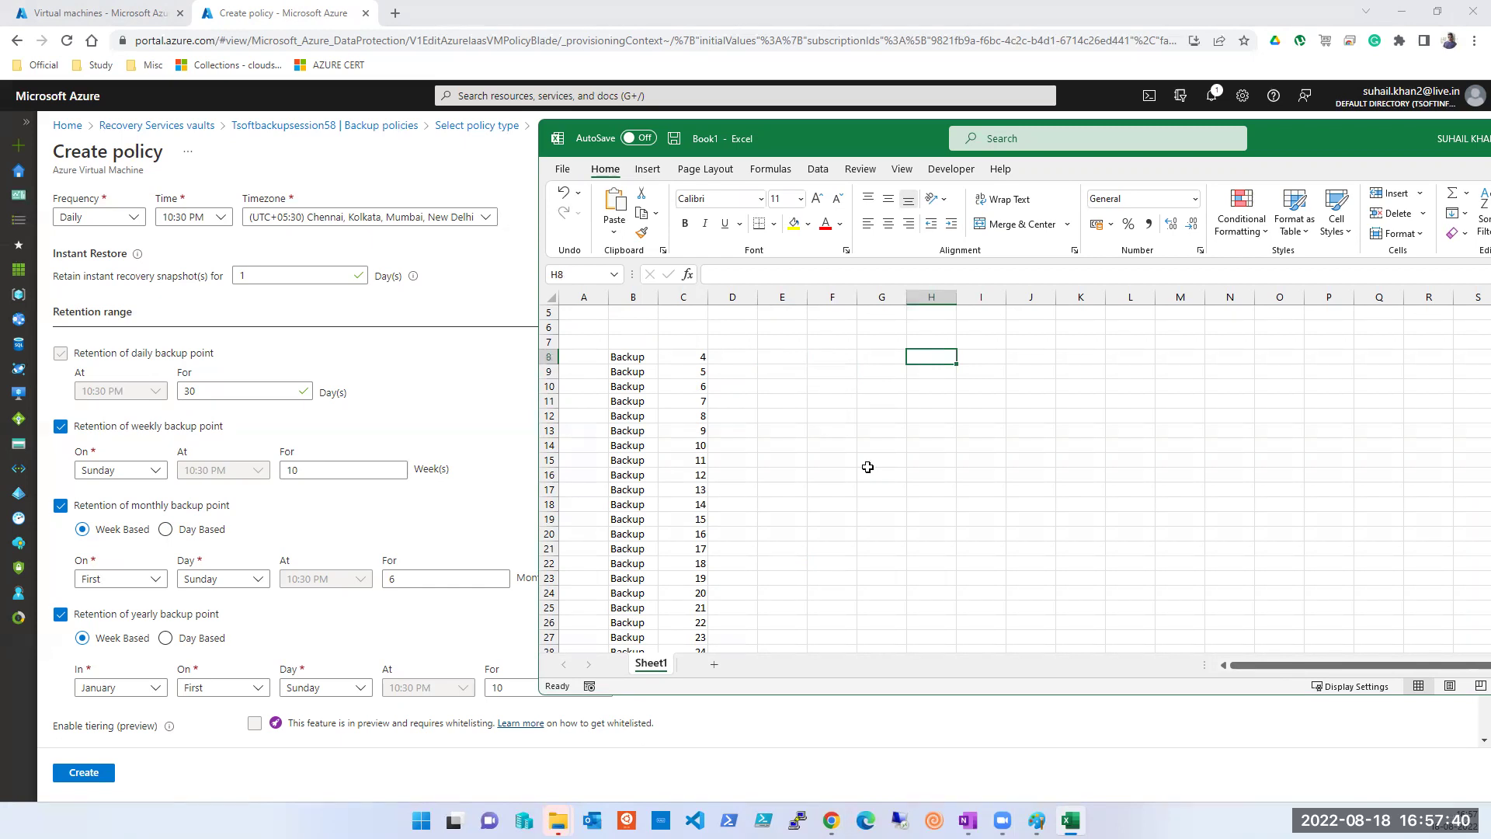
pyautogui.press('Left')
pyautogui.press('Left')
pyautogui.press('Left')
pyautogui.press('Left')
pyautogui.press('Left')
pyautogui.press('Left')
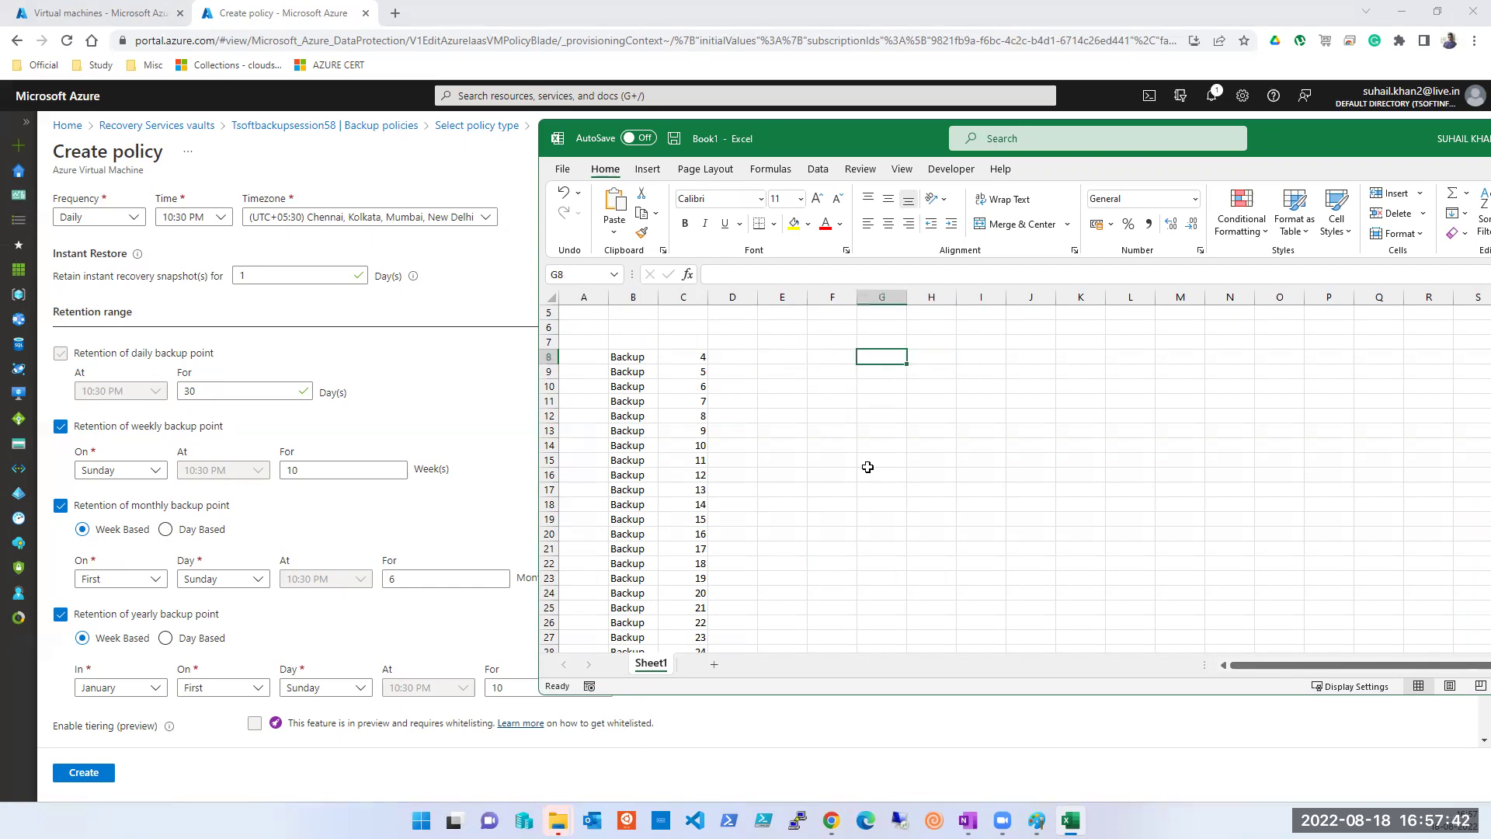
pyautogui.press('Down')
pyautogui.press('Down')
pyautogui.press('Down')
pyautogui.press('Up')
pyautogui.press('Up')
pyautogui.press('Up')
pyautogui.press('Up')
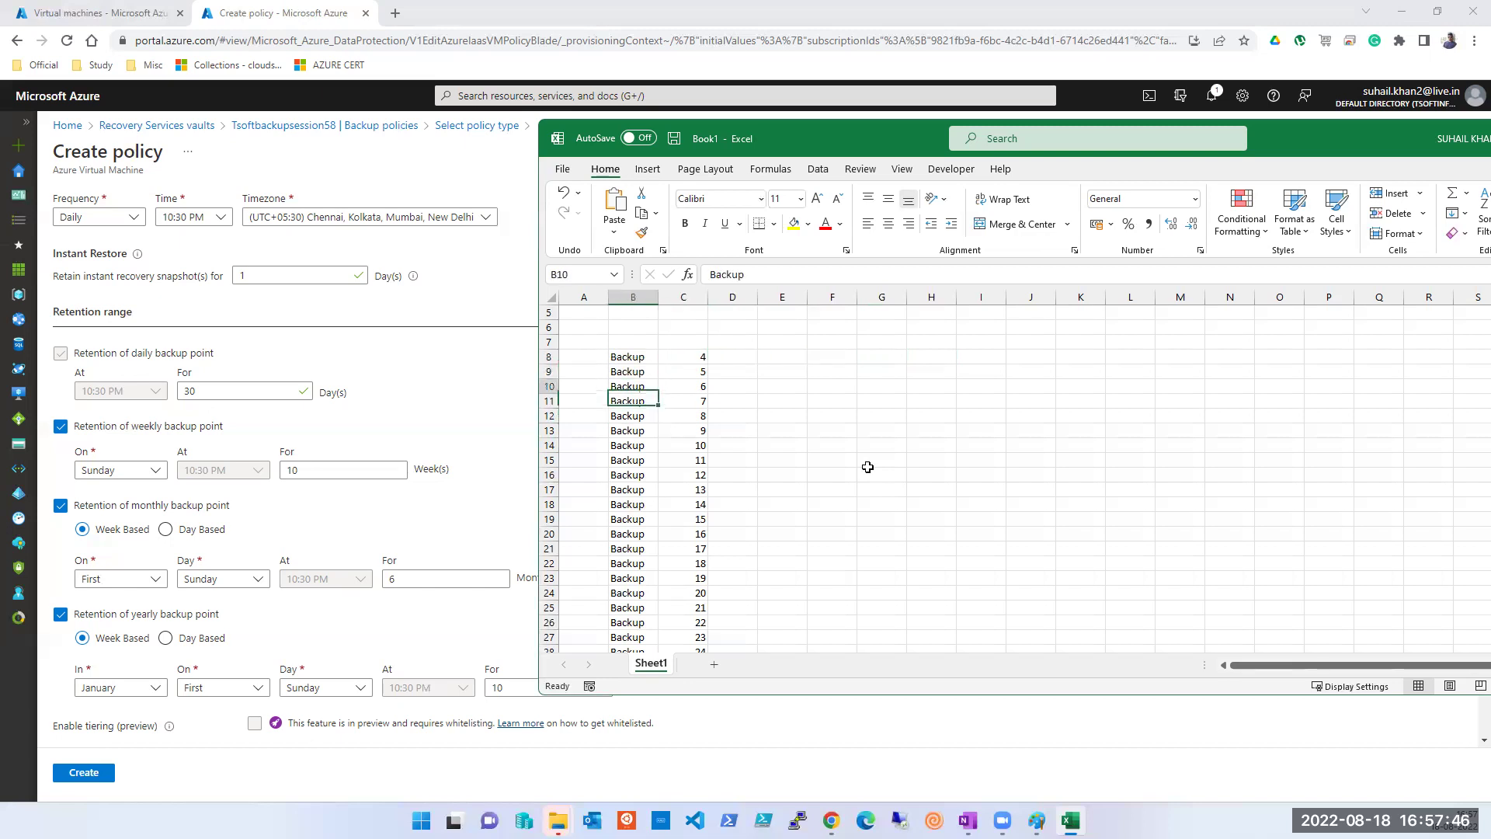
# Step: Copy the last four backup entries in B34:C37 to the cells starting at B4, then clear the entry in B4:C4
pyautogui.press('Down')
pyautogui.press('Down')
pyautogui.press('Down')
pyautogui.press('Down')
pyautogui.press('Down')
pyautogui.press('Down')
pyautogui.press('Down')
pyautogui.press('Down')
pyautogui.press('Down')
pyautogui.press('Down')
pyautogui.press('Down')
pyautogui.press('Down')
pyautogui.press('Down')
pyautogui.press('Down')
pyautogui.press('Down')
pyautogui.press('Down')
pyautogui.press('Down')
pyautogui.press('Down')
pyautogui.press('Down')
pyautogui.press('Down')
pyautogui.press('Down')
pyautogui.press('Down')
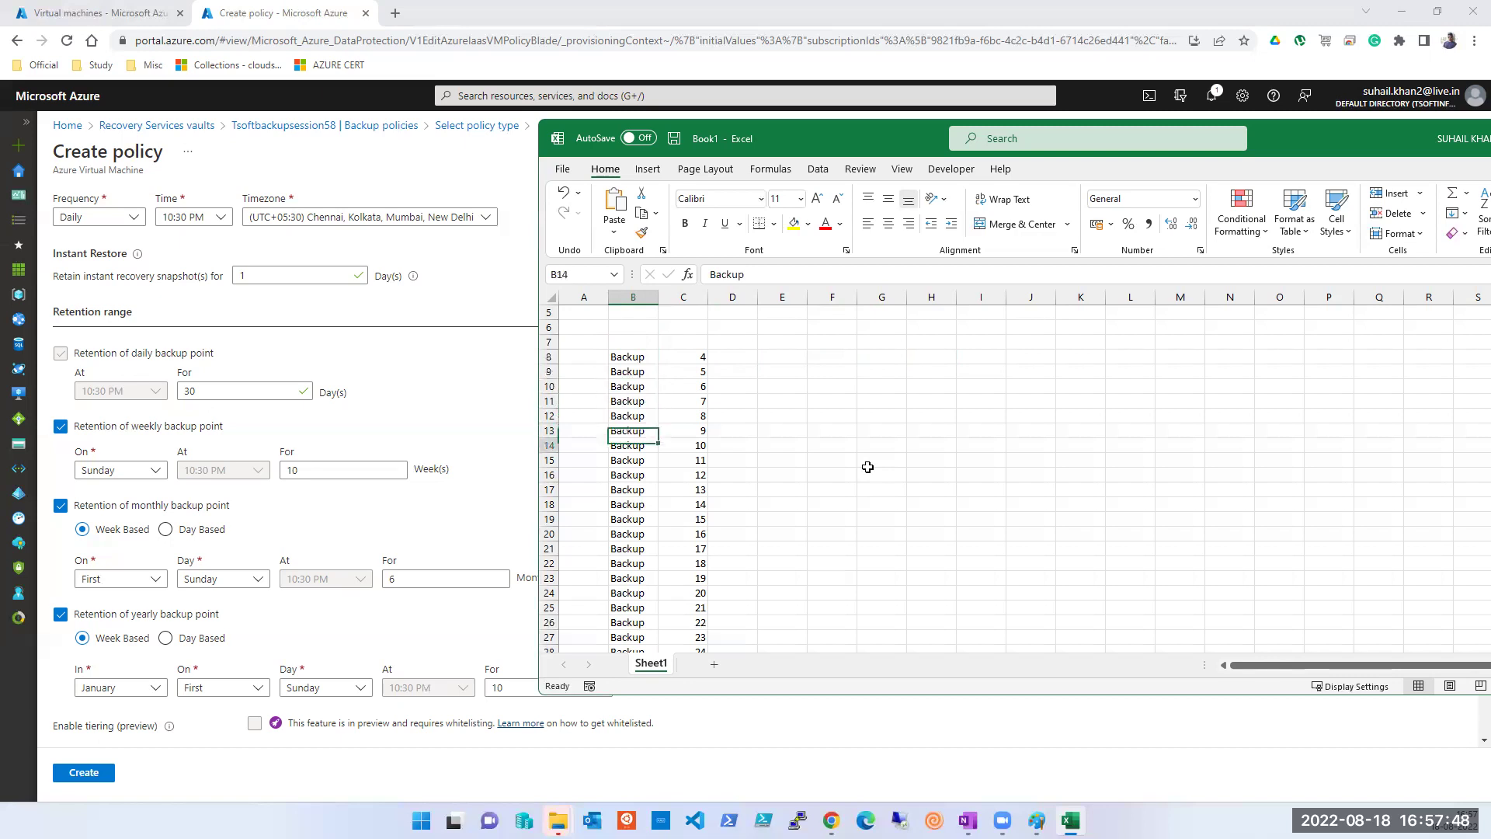
pyautogui.press('Up')
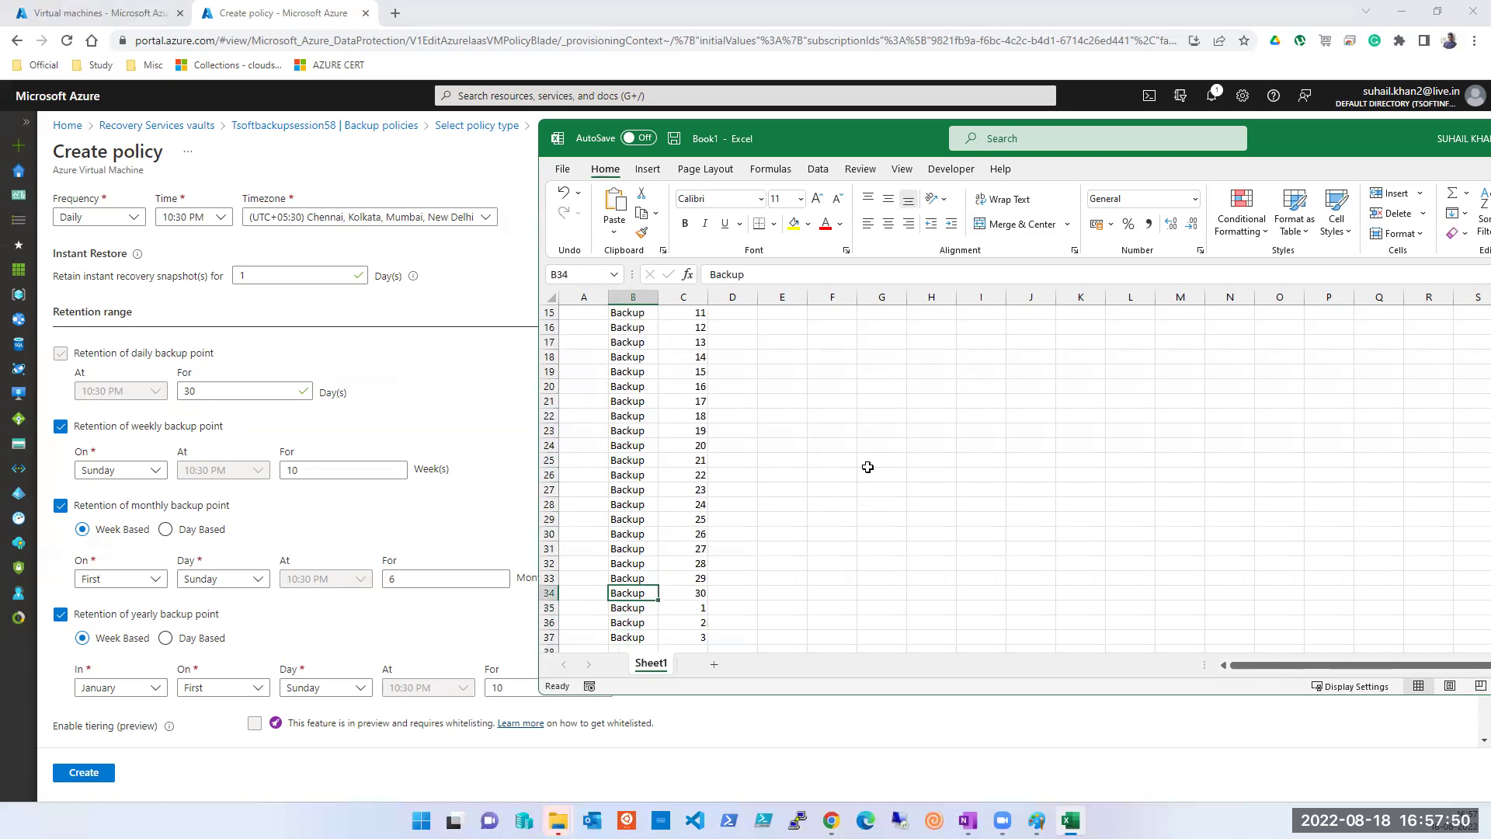
pyautogui.hotkey('shift', 'Down')
pyautogui.hotkey('shift', 'Down')
pyautogui.hotkey('shift', 'Down')
pyautogui.hotkey('shift', 'Right')
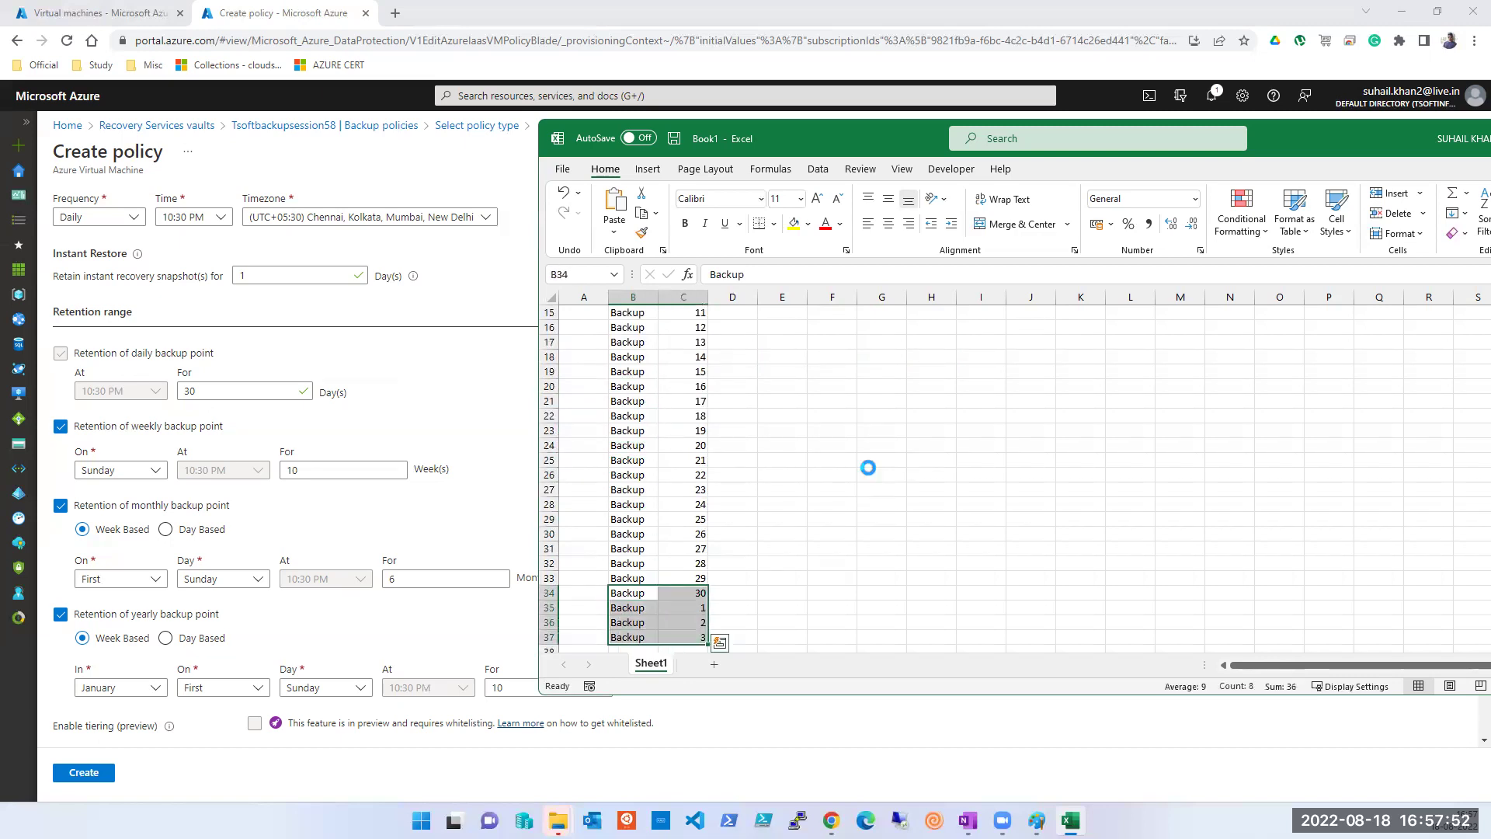
pyautogui.hotkey('ctrl', 'c')
pyautogui.press('Up')
pyautogui.press('Up')
pyautogui.press('Up')
pyautogui.press('Up')
pyautogui.press('Up')
pyautogui.press('Up')
pyautogui.press('Up')
pyautogui.press('Up')
pyautogui.press('Up')
pyautogui.press('Up')
pyautogui.press('Up')
pyautogui.press('Up')
pyautogui.press('Up')
pyautogui.press('Up')
pyautogui.press('Up')
pyautogui.press('Up')
pyautogui.press('Up')
pyautogui.press('Up')
pyautogui.press('Up')
pyautogui.press('Up')
pyautogui.press('Up')
pyautogui.press('Up')
pyautogui.press('Up')
pyautogui.press('Up')
pyautogui.press('Up')
pyautogui.press('Up')
pyautogui.press('Up')
pyautogui.press('Up')
pyautogui.press('Up')
pyautogui.press('Up')
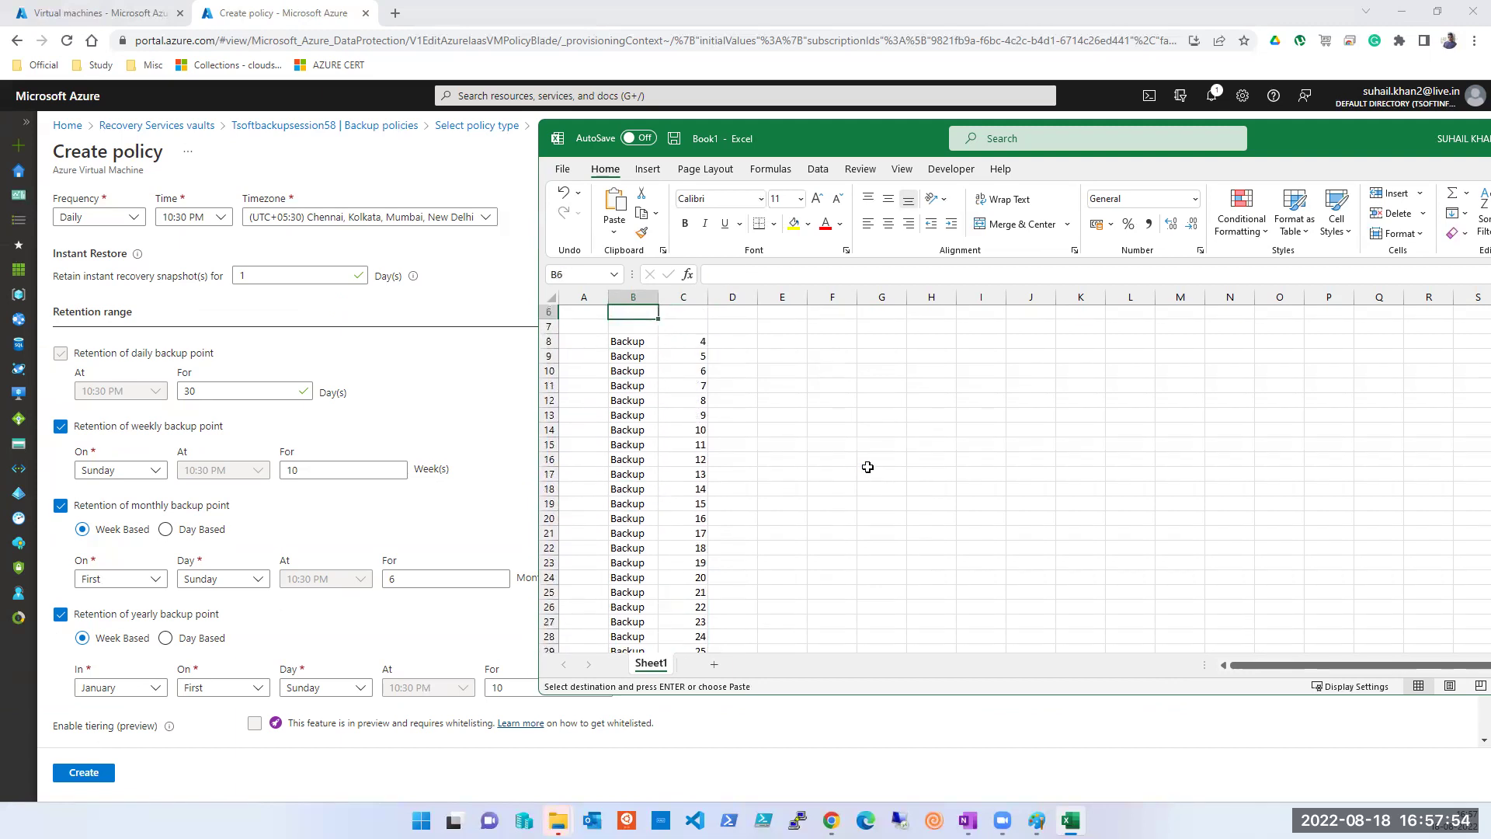
pyautogui.press('Return')
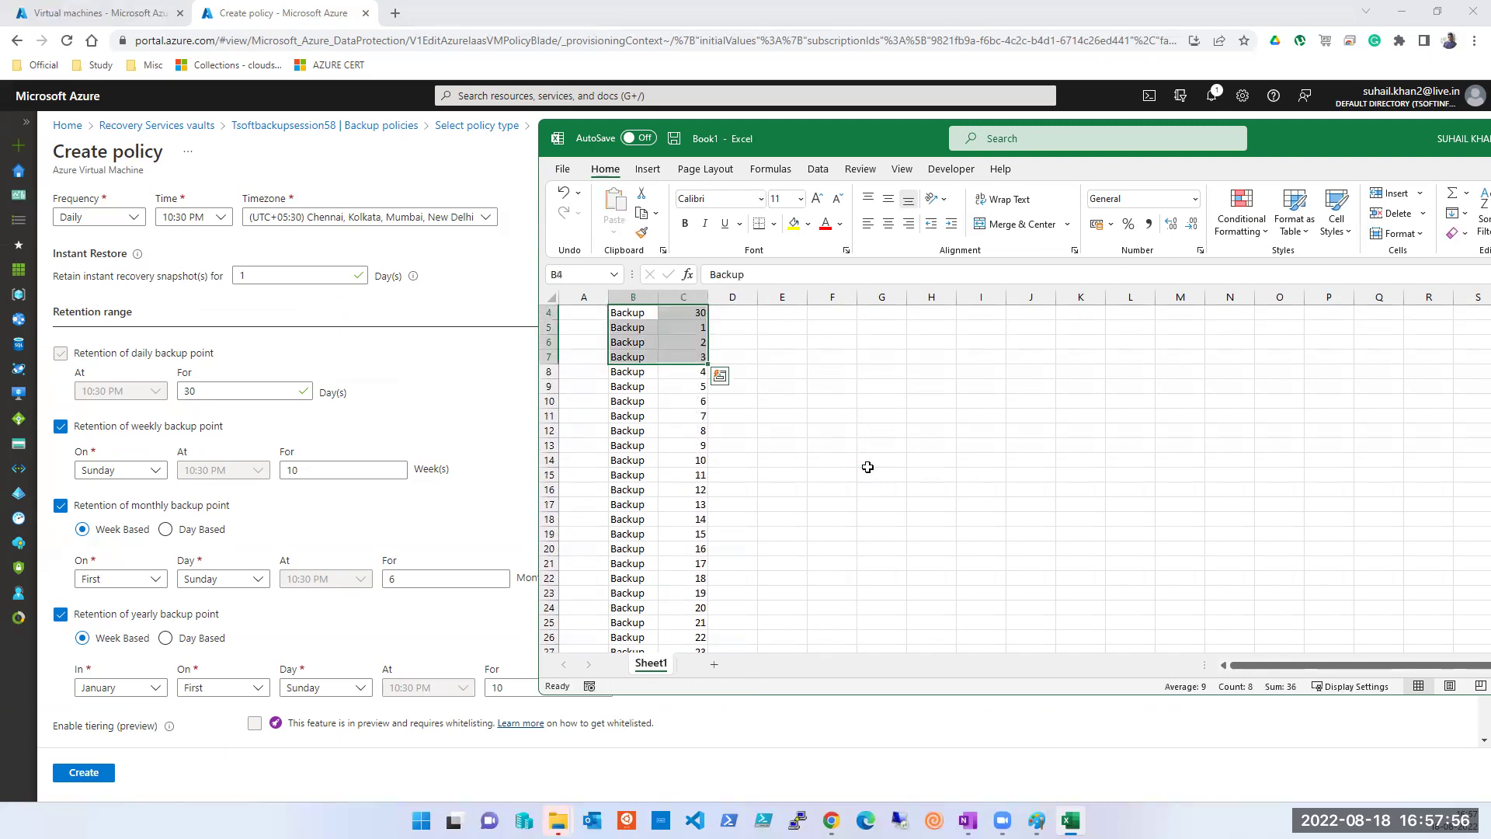
pyautogui.hotkey('shift', 'Right')
pyautogui.press('Delete')
# Step: Make the backup entry numbered 7 in B11:C11 bold to mark it as a weekly backup point
pyautogui.press('Down')
pyautogui.press('Down')
pyautogui.press('Down')
pyautogui.press('Down')
pyautogui.press('Down')
pyautogui.press('Down')
pyautogui.hotkey('shift', 'Right')
pyautogui.press('Down')
pyautogui.hotkey('shift', 'Right')
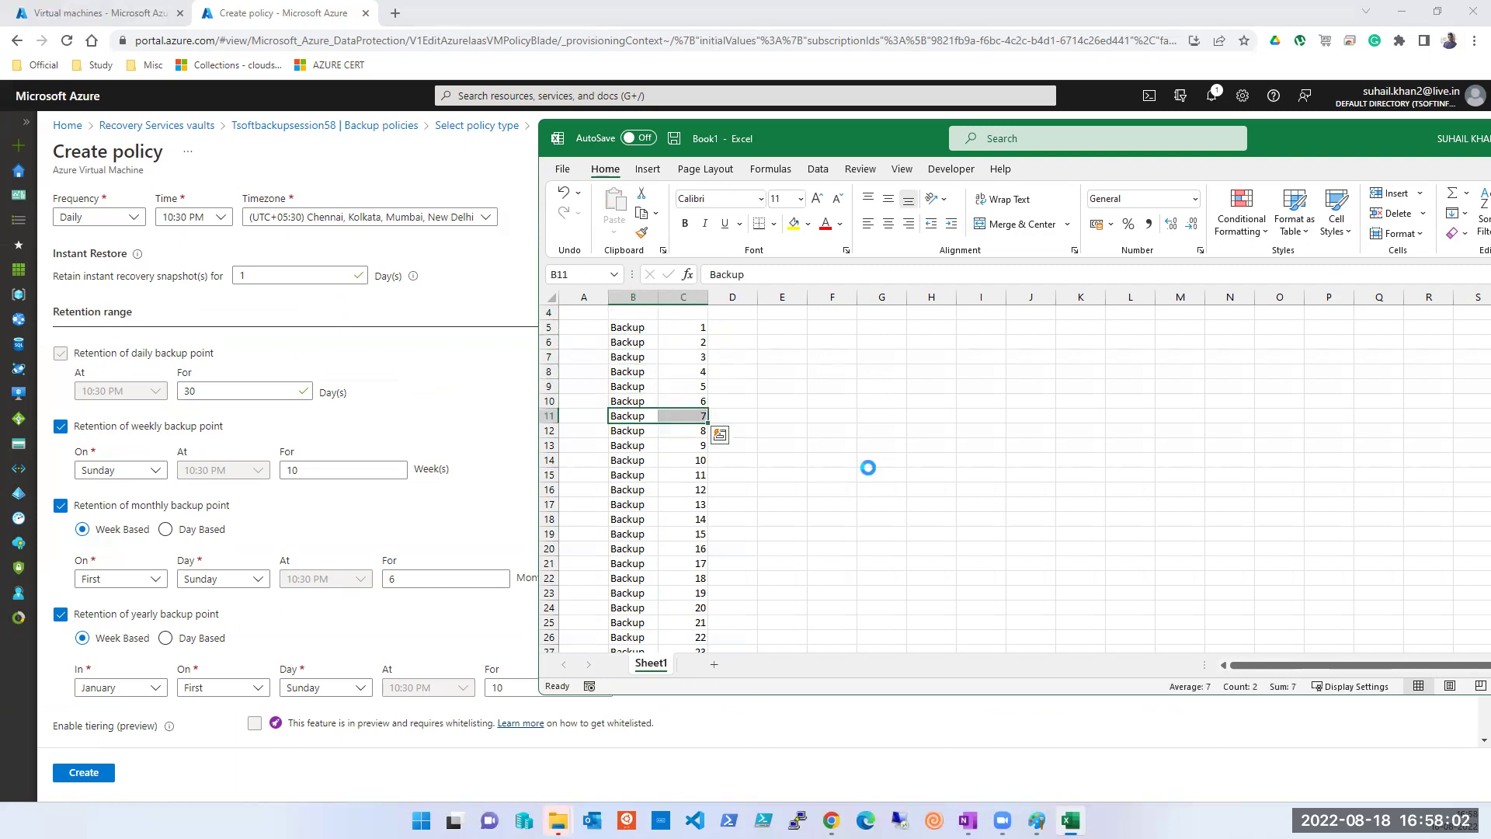
pyautogui.hotkey('ctrl', 'b')
# Step: Make the backup entry numbered 14 in B18:C18 bold as the second weekly backup point
pyautogui.press('Down')
pyautogui.press('Down')
pyautogui.press('Down')
pyautogui.press('Down')
pyautogui.press('Down')
pyautogui.press('Down')
pyautogui.press('Down')
pyautogui.hotkey('shift', 'Right')
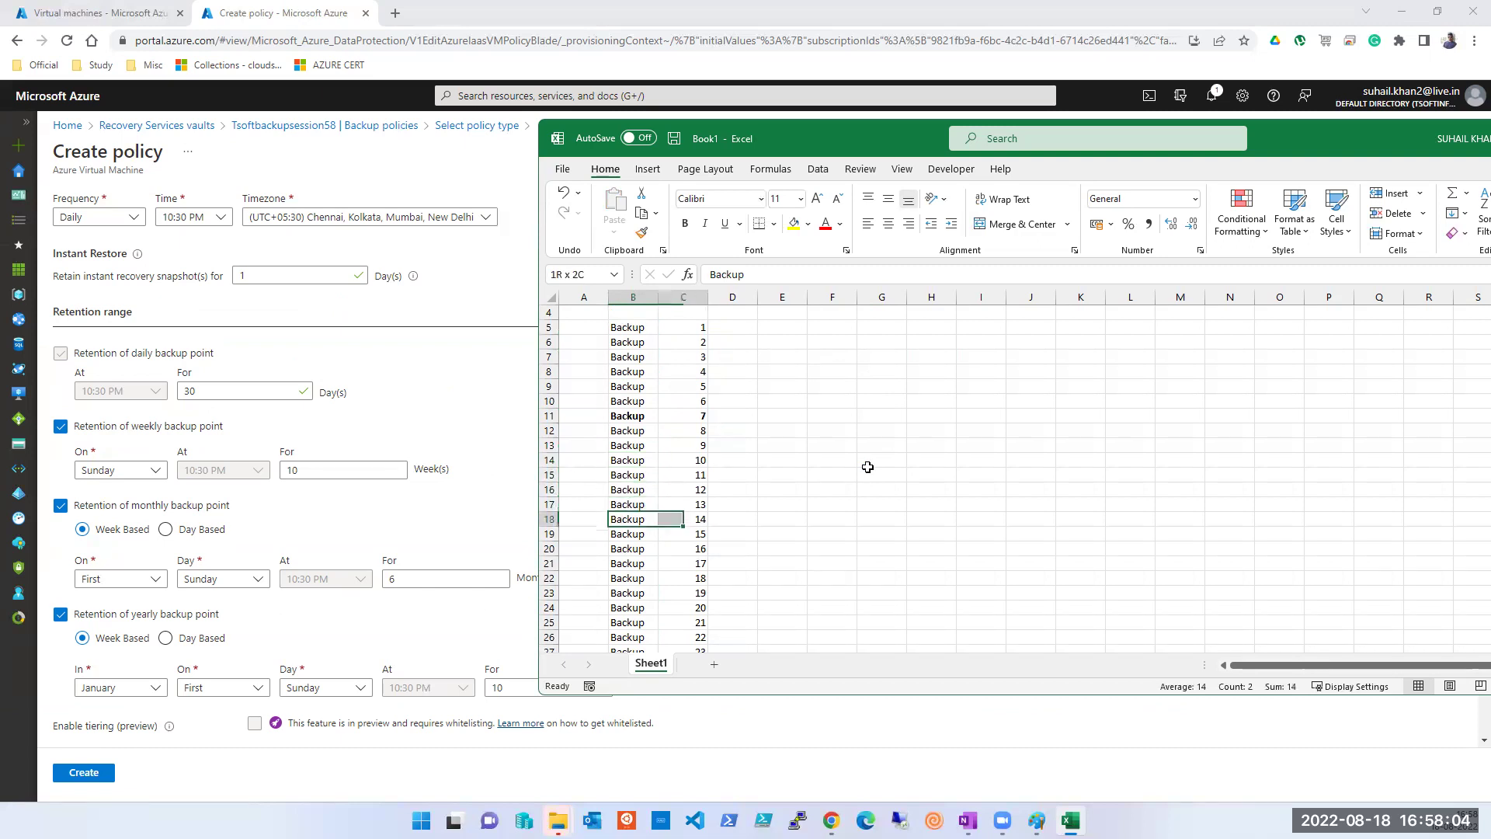
pyautogui.hotkey('ctrl', 'b')
# Step: Make the backup entry numbered 21 in B25:C25 bold as the third weekly backup point
pyautogui.press('Down')
pyautogui.press('Down')
pyautogui.press('Down')
pyautogui.press('Down')
pyautogui.press('Down')
pyautogui.press('Down')
pyautogui.press('Down')
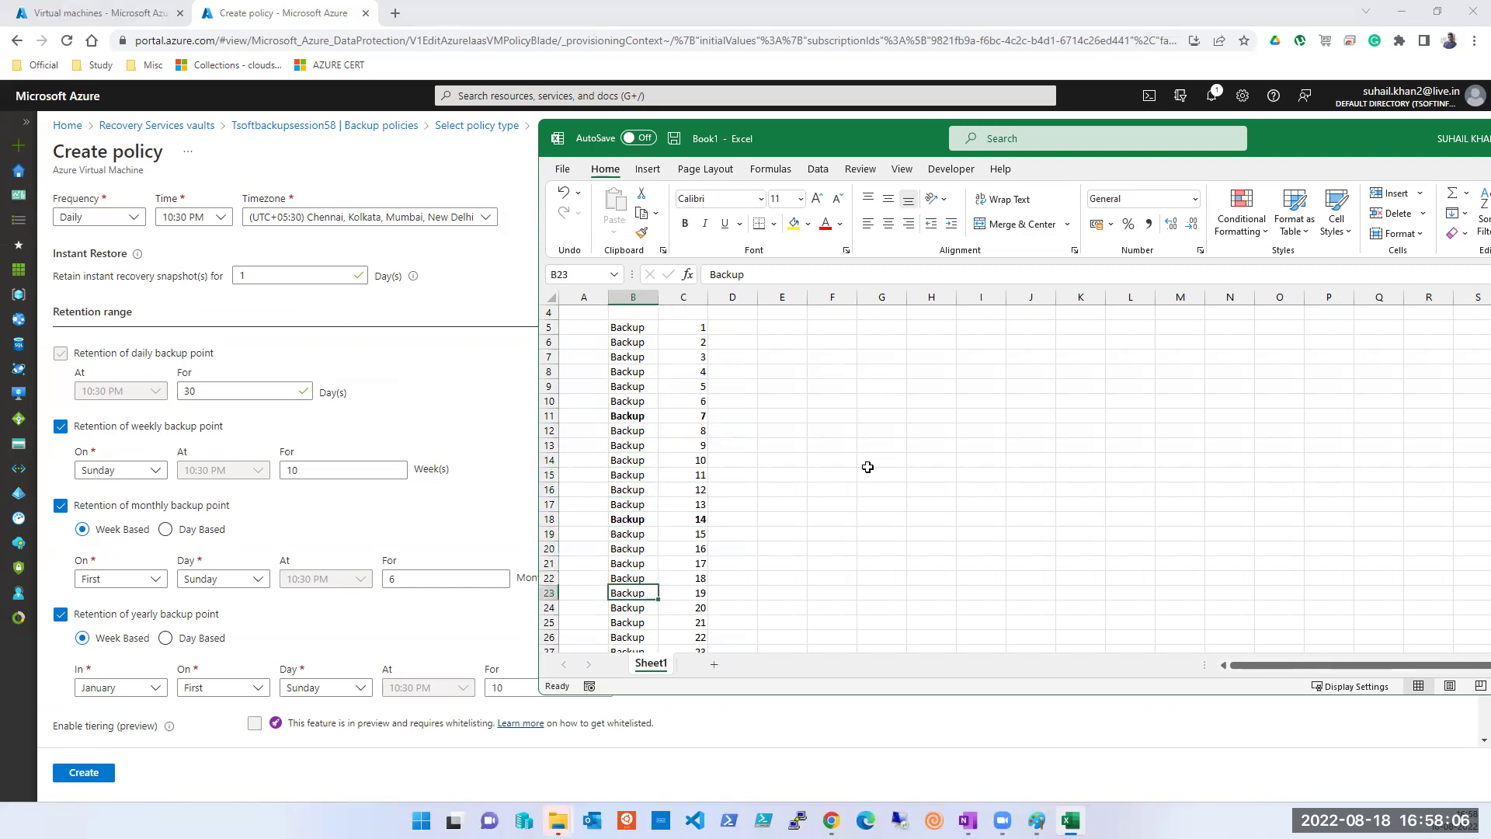
pyautogui.hotkey('shift', 'Right')
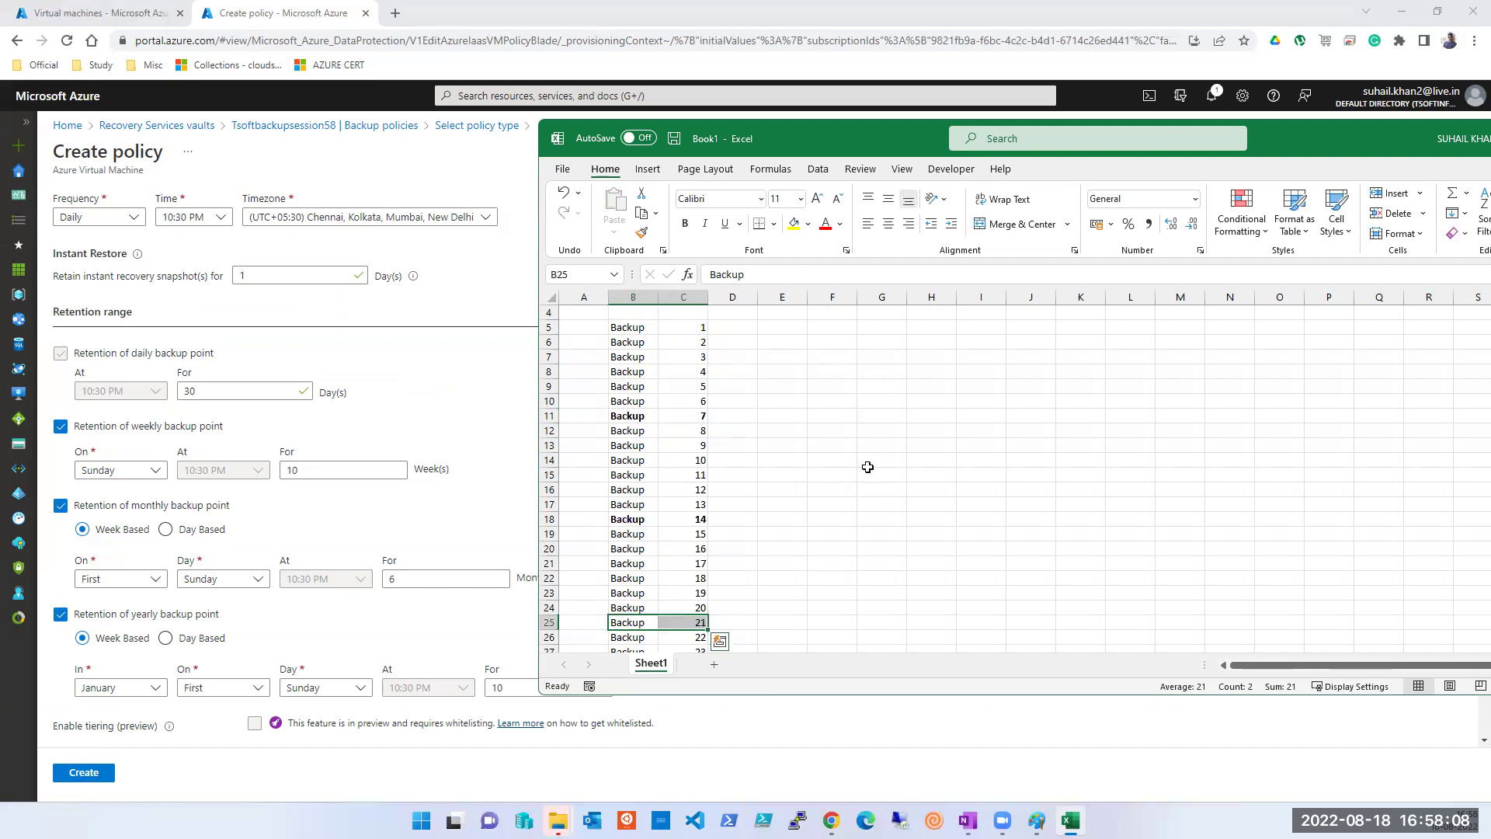
pyautogui.hotkey('ctrl', 'b')
# Step: Make the backup entry numbered 27 in row 31 bold as another weekly backup point
pyautogui.press('Down')
pyautogui.press('Down')
pyautogui.press('Down')
pyautogui.press('Down')
pyautogui.press('Down')
pyautogui.press('Down')
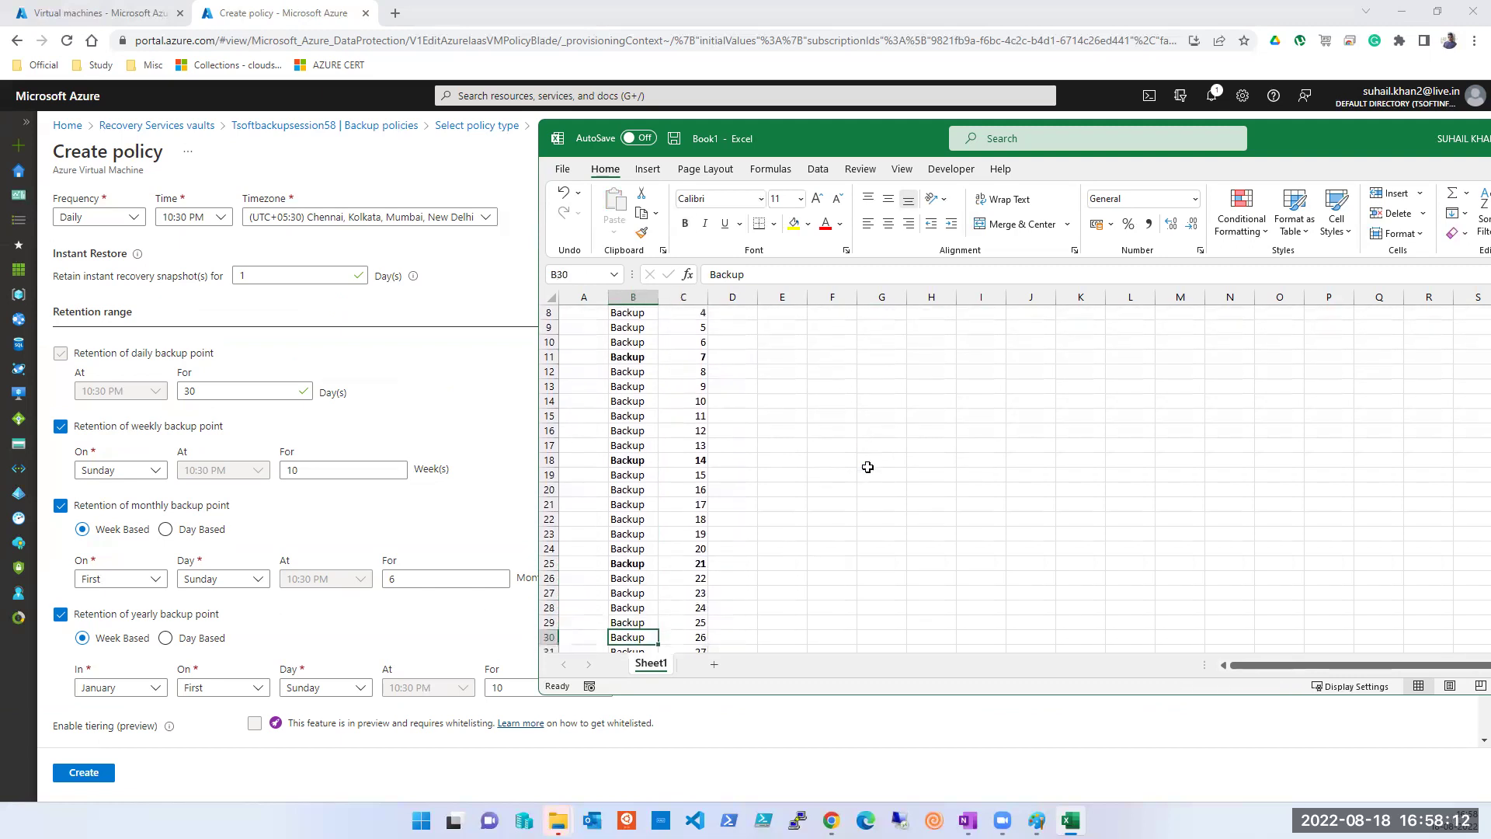
pyautogui.hotkey('shift', 'Right')
pyautogui.hotkey('ctrl', 'b')
# Step: Enter the note del/upd/edi in cell D5 beside the backup numbered 1
pyautogui.press('Up')
pyautogui.press('Up')
pyautogui.press('Up')
pyautogui.press('Up')
pyautogui.press('Up')
pyautogui.press('Up')
pyautogui.press('Up')
pyautogui.press('Up')
pyautogui.press('Up')
pyautogui.press('Up')
pyautogui.press('Up')
pyautogui.press('Up')
pyautogui.press('Up')
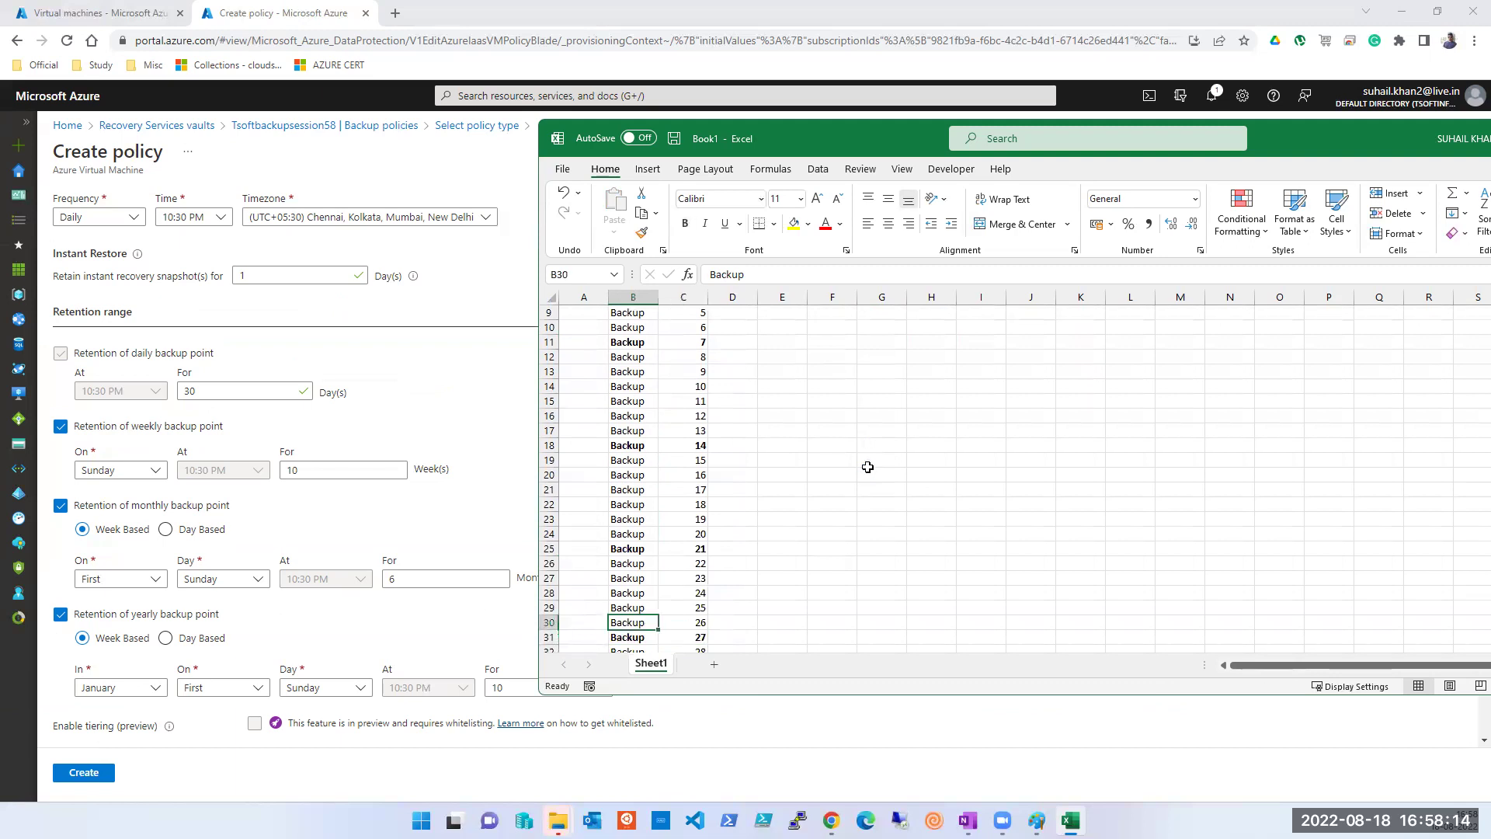
pyautogui.press('Up')
pyautogui.press('Up')
pyautogui.press('Up')
pyautogui.press('Up')
pyautogui.press('Up')
pyautogui.press('Up')
pyautogui.press('Up')
pyautogui.press('Up')
pyautogui.press('Up')
pyautogui.press('Up')
pyautogui.press('Up')
pyautogui.press('Up')
pyautogui.press('Up')
pyautogui.press('Up')
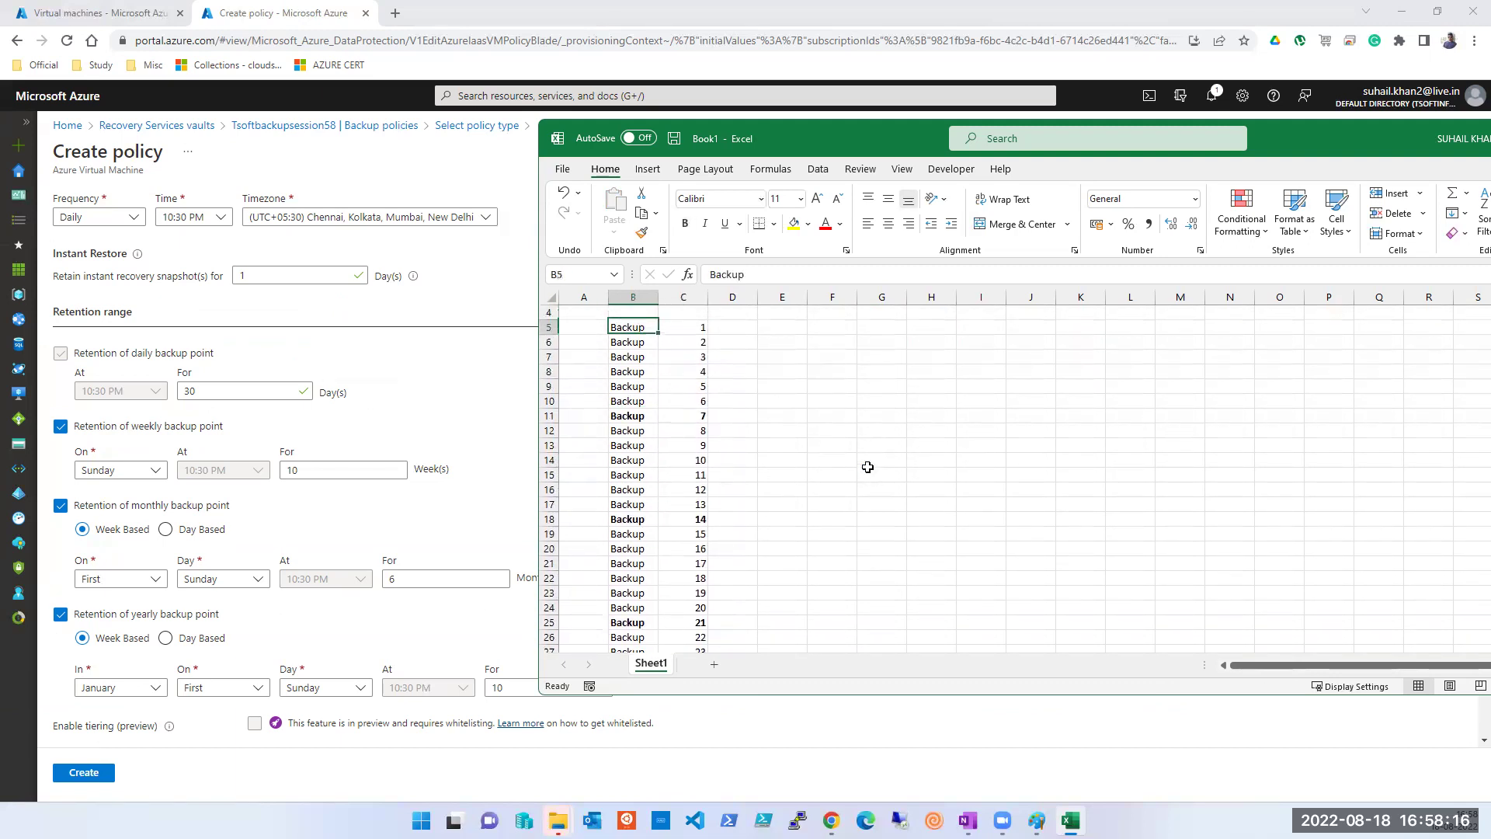
pyautogui.click(893, 7)
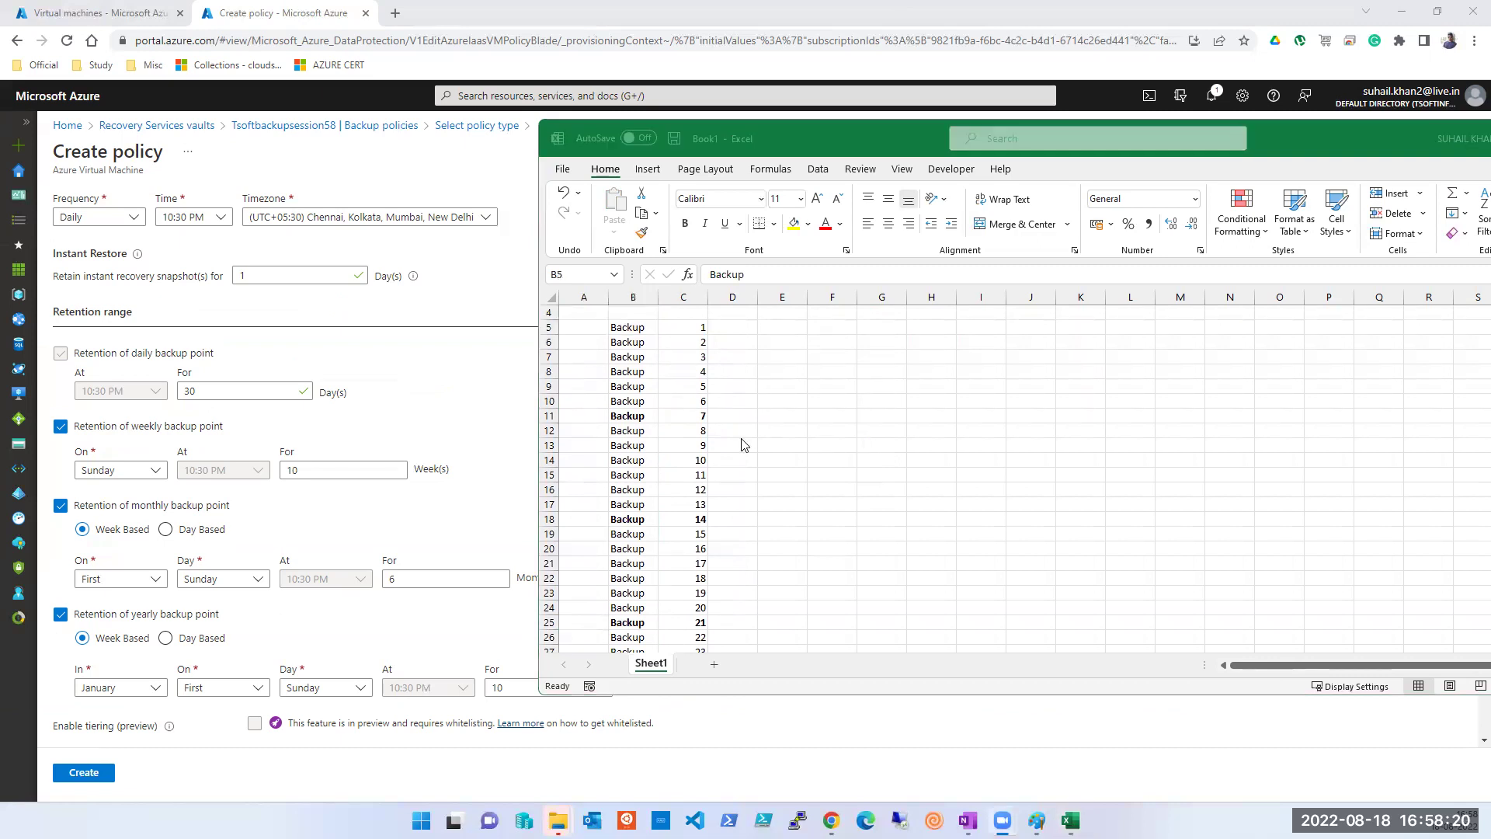
pyautogui.click(735, 329)
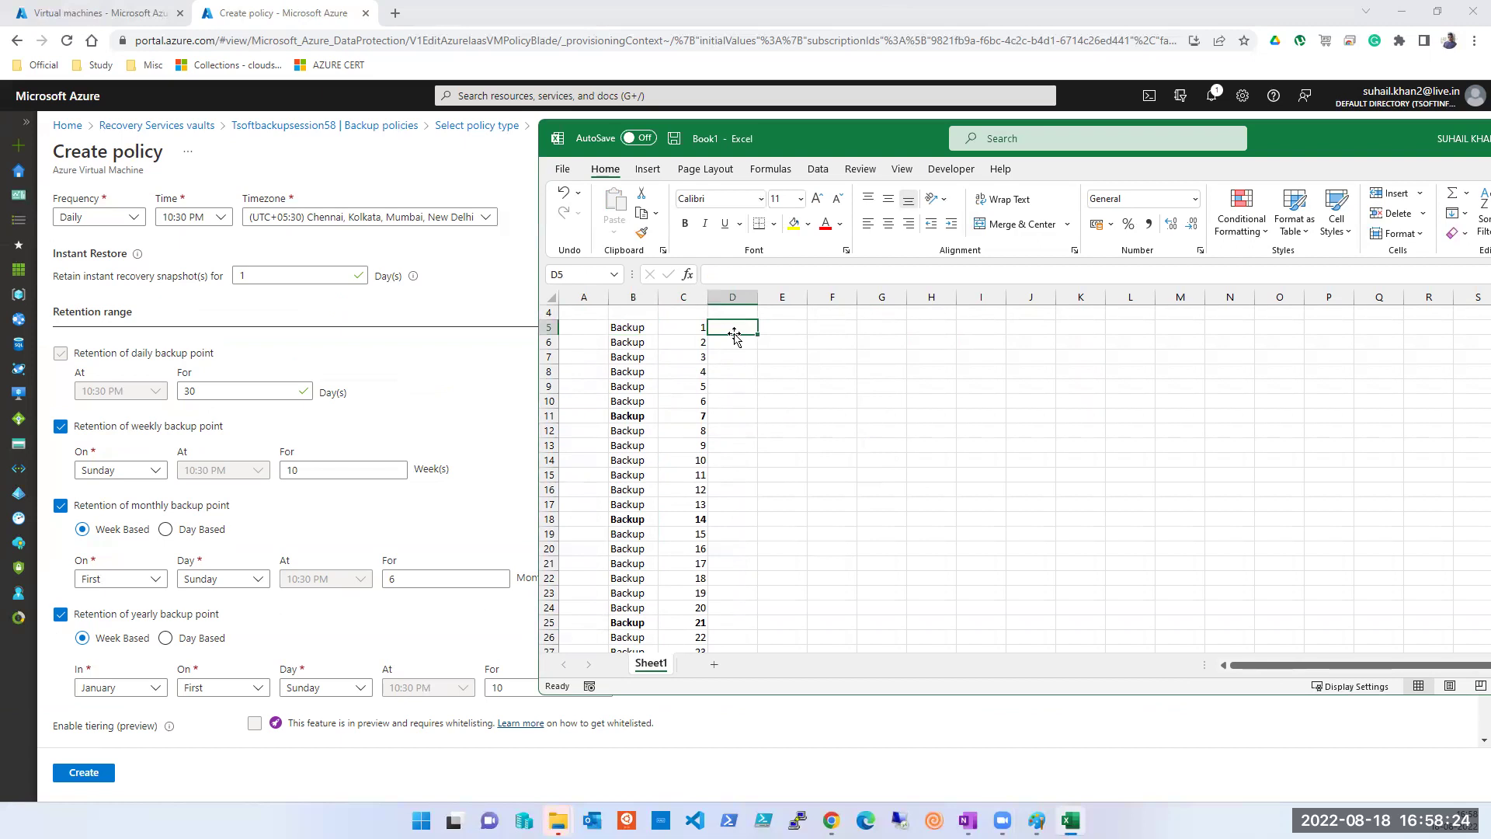
pyautogui.write('del/')
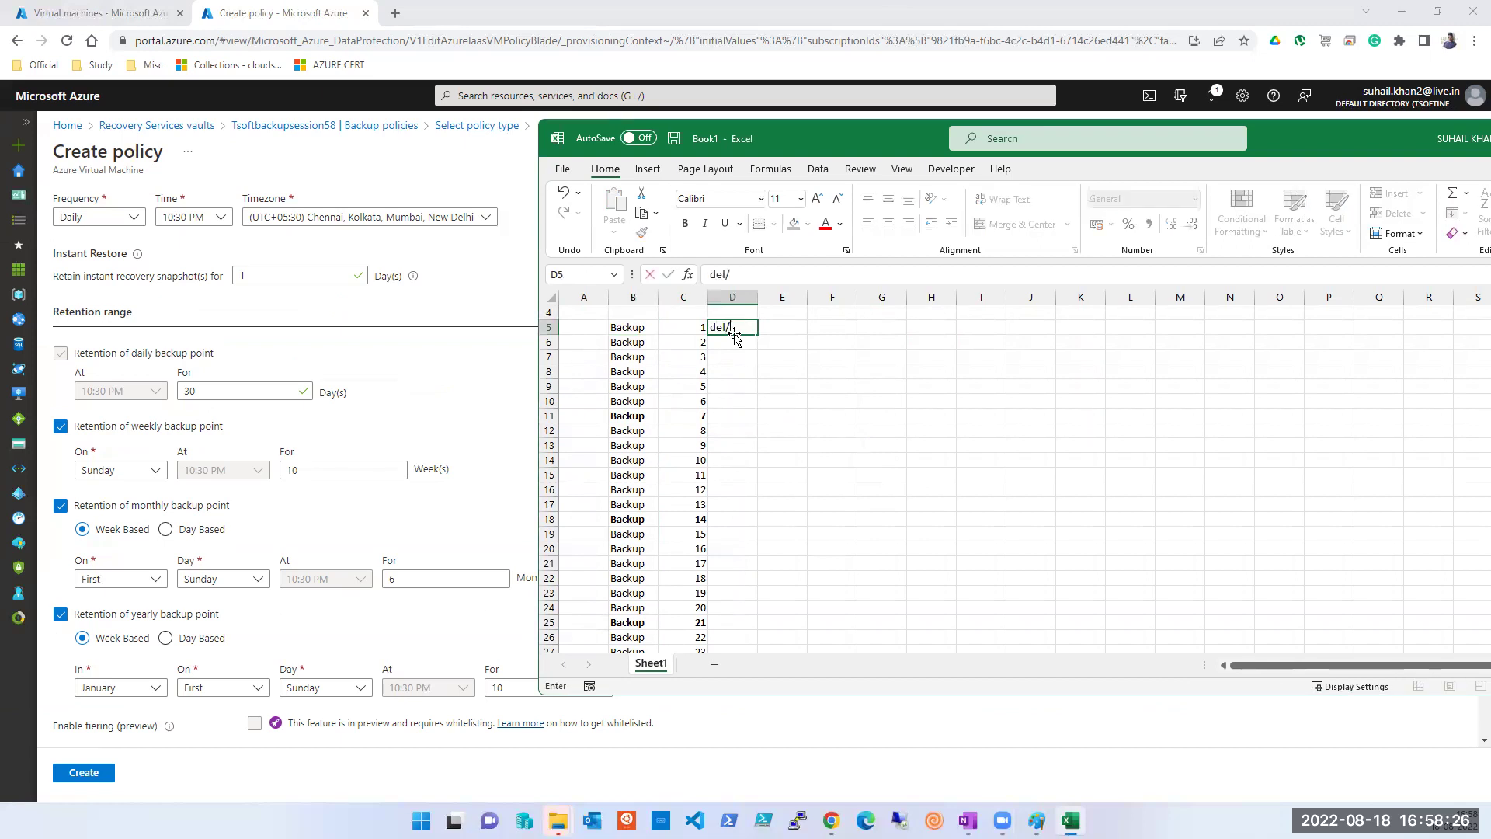
pyautogui.write('upd/edi')
pyautogui.press('Return')
# Step: Fill the del/upd/edi note from D5 down through D11, beside backups 2 to 7
pyautogui.hotkey('ctrl', 'd')
pyautogui.press('Down')
pyautogui.hotkey('ctrl', 'd')
pyautogui.press('Down')
pyautogui.hotkey('ctrl', 'd')
pyautogui.press('Down')
pyautogui.hotkey('ctrl', 'd')
pyautogui.press('Down')
pyautogui.hotkey('ctrl', 'd')
pyautogui.press('Down')
pyautogui.hotkey('ctrl', 'd')
# Step: Append /MasterFile/TimeSheet to the note in D11 and autofit column D to its contents
pyautogui.press('F2')
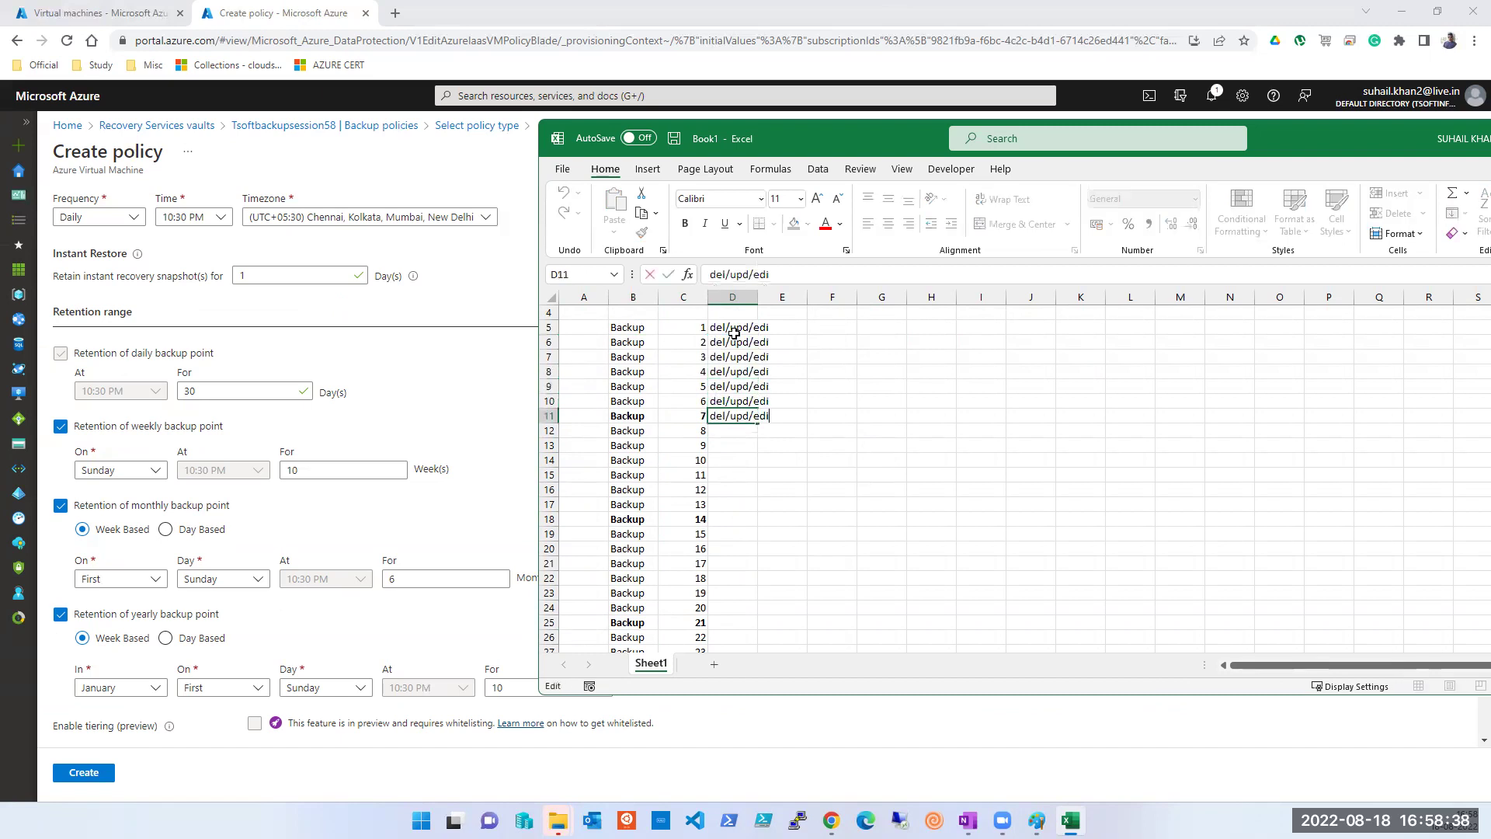
pyautogui.write('/MasterFile')
pyautogui.press('Tab')
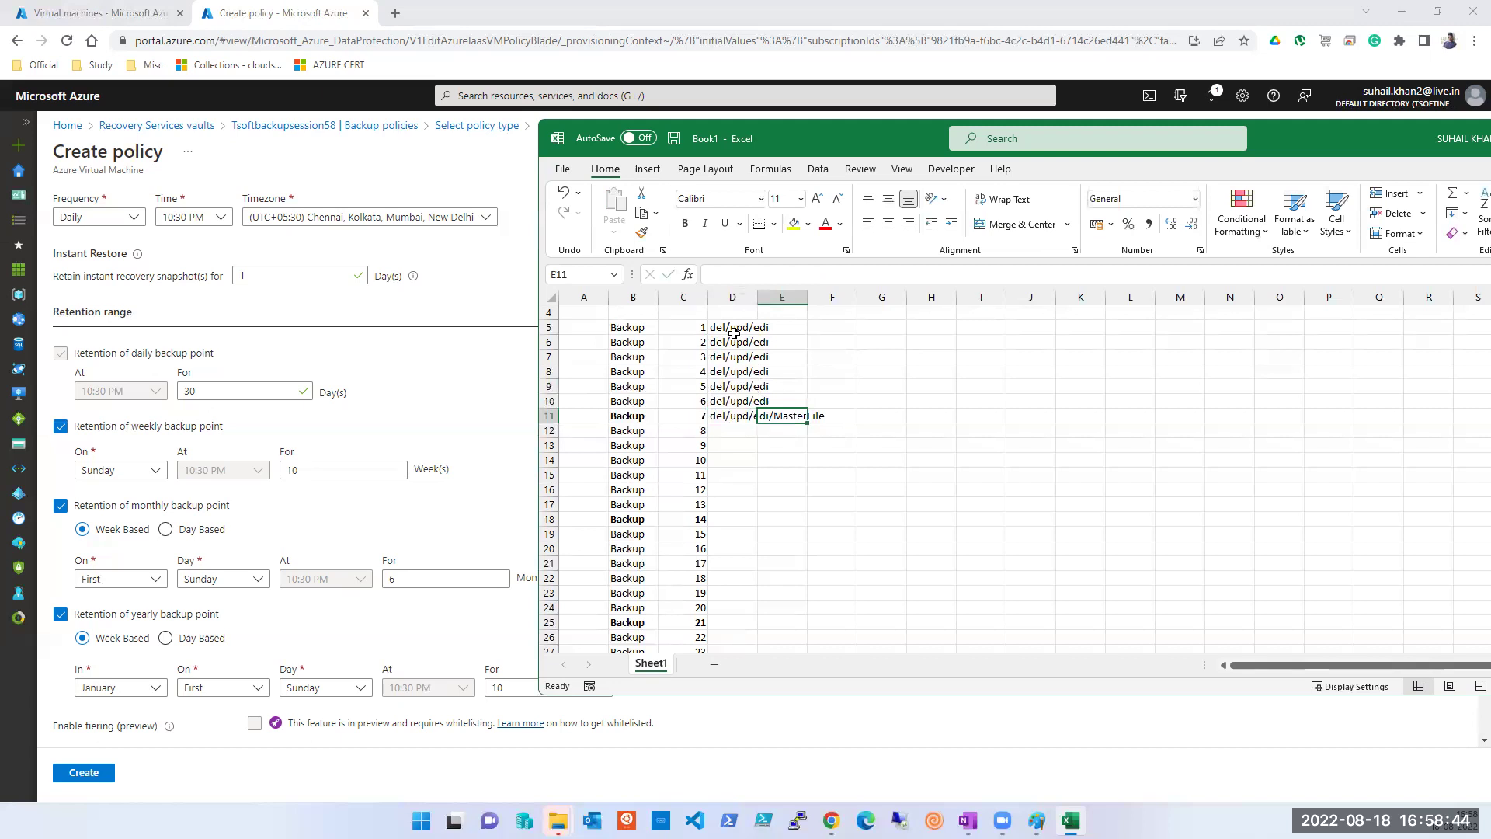
pyautogui.press('Left')
pyautogui.press('F2')
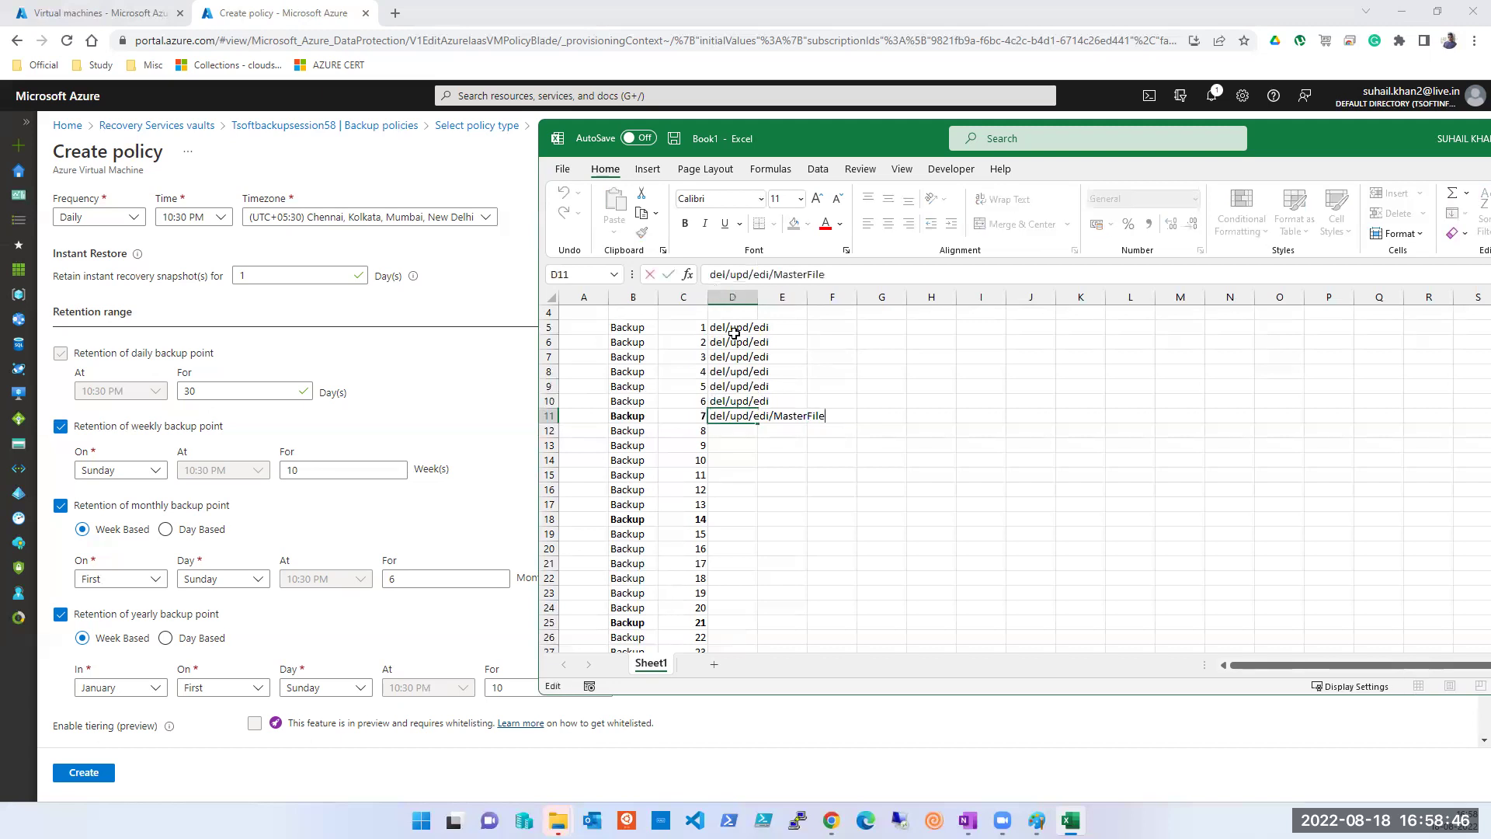
pyautogui.write('/TimeSheet')
pyautogui.hotkey('ctrl', 'Return')
pyautogui.press('Right')
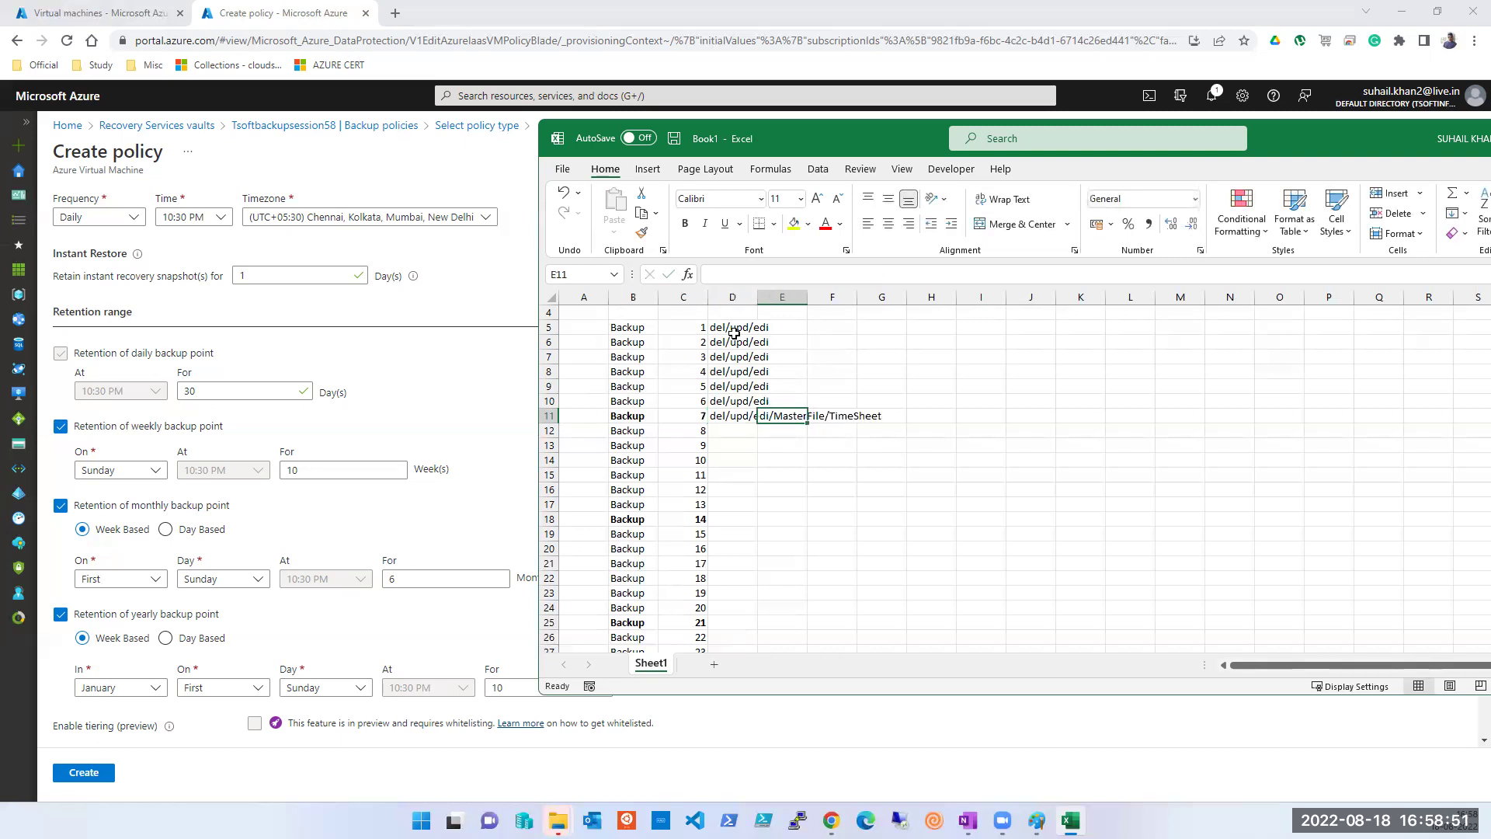
pyautogui.doubleClick(758, 296)
pyautogui.click(737, 415)
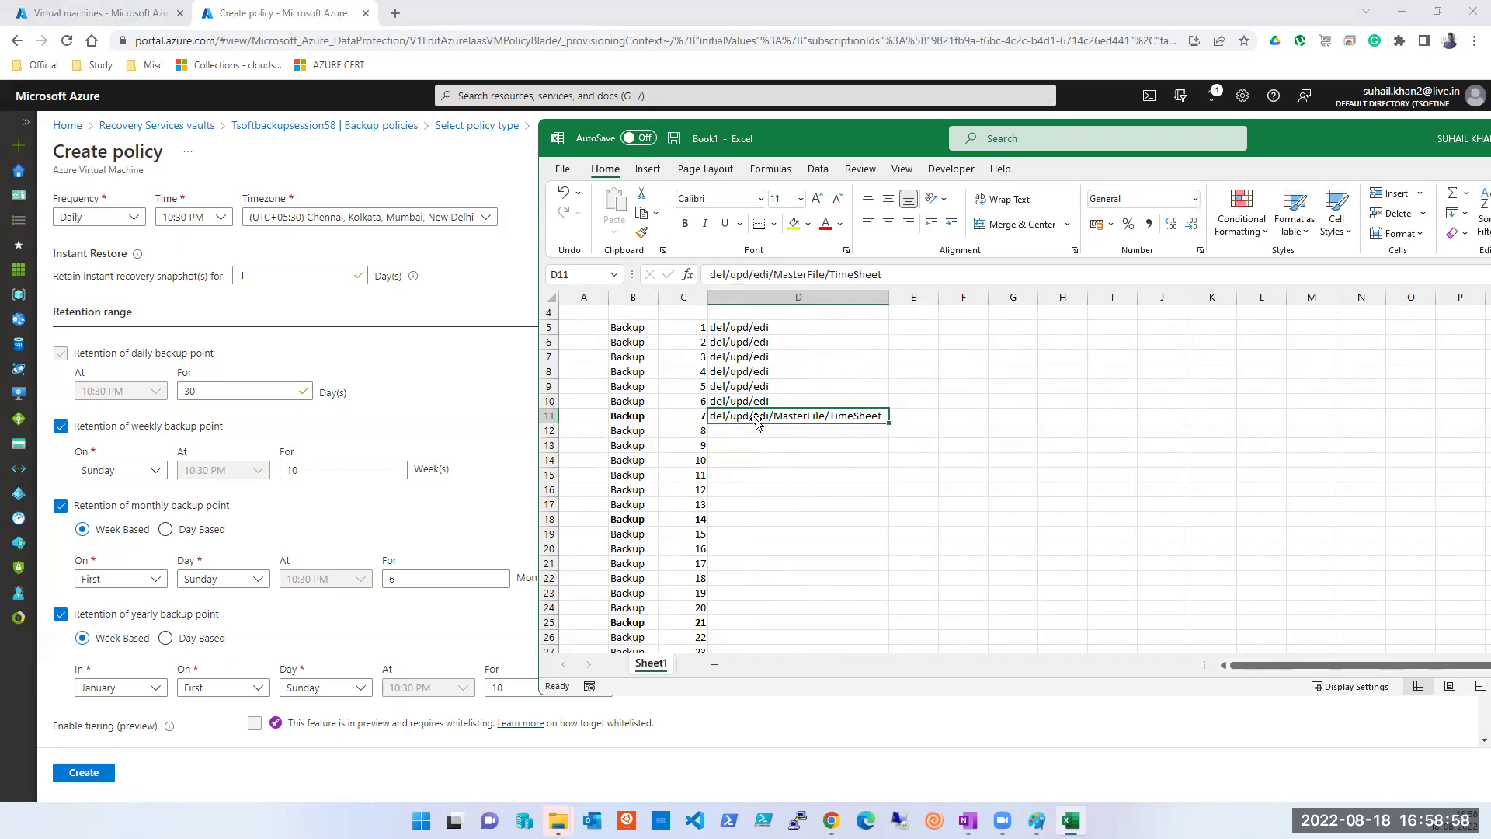
# Step: Apply bold to the entire backup 7 entry in B11:D11, including its note
pyautogui.click(613, 415)
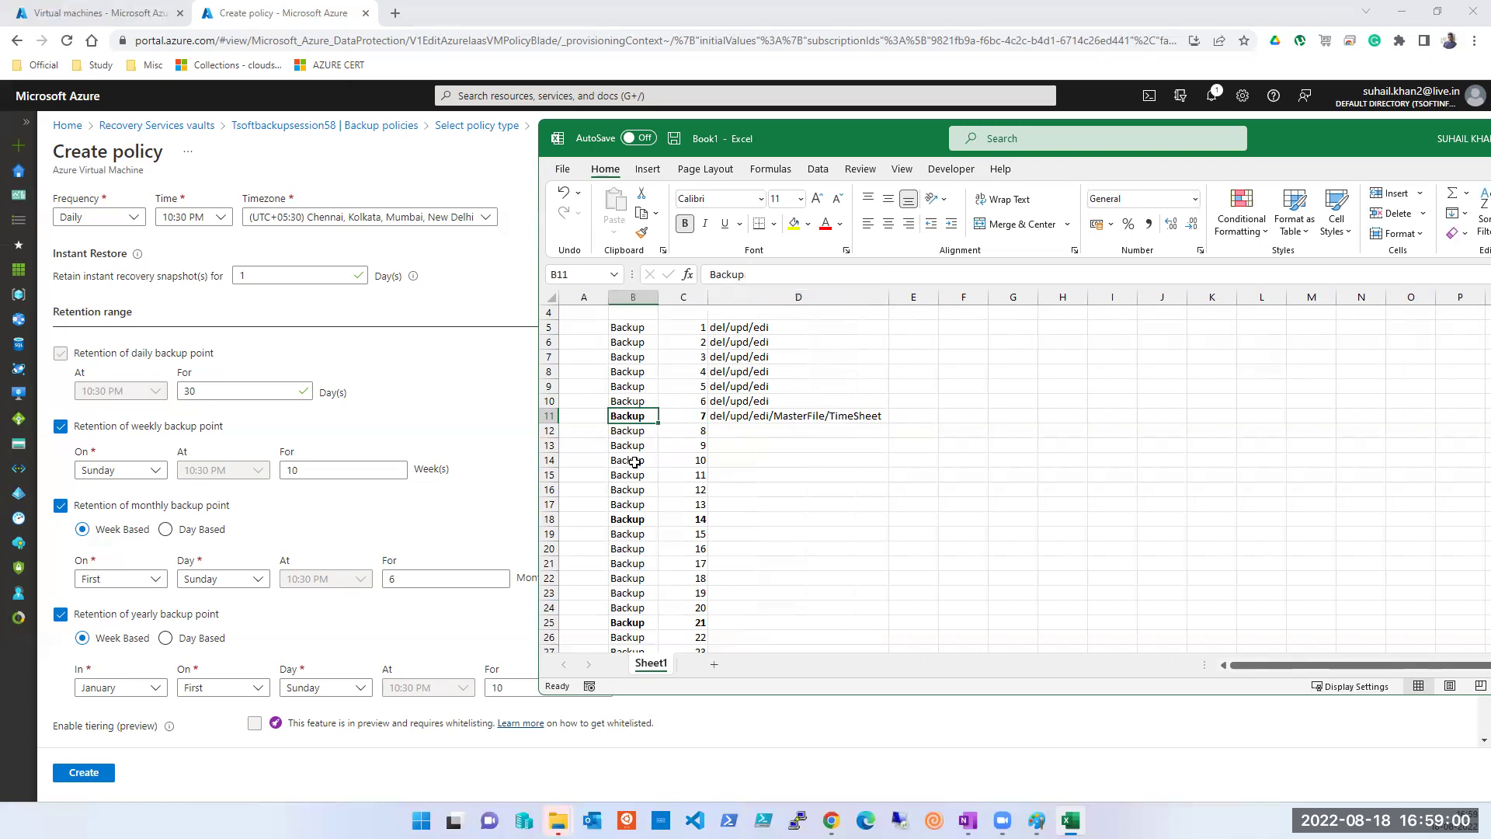
pyautogui.hotkey('shift', 'Right')
pyautogui.hotkey('shift', 'Right')
pyautogui.hotkey('ctrl', 'b')
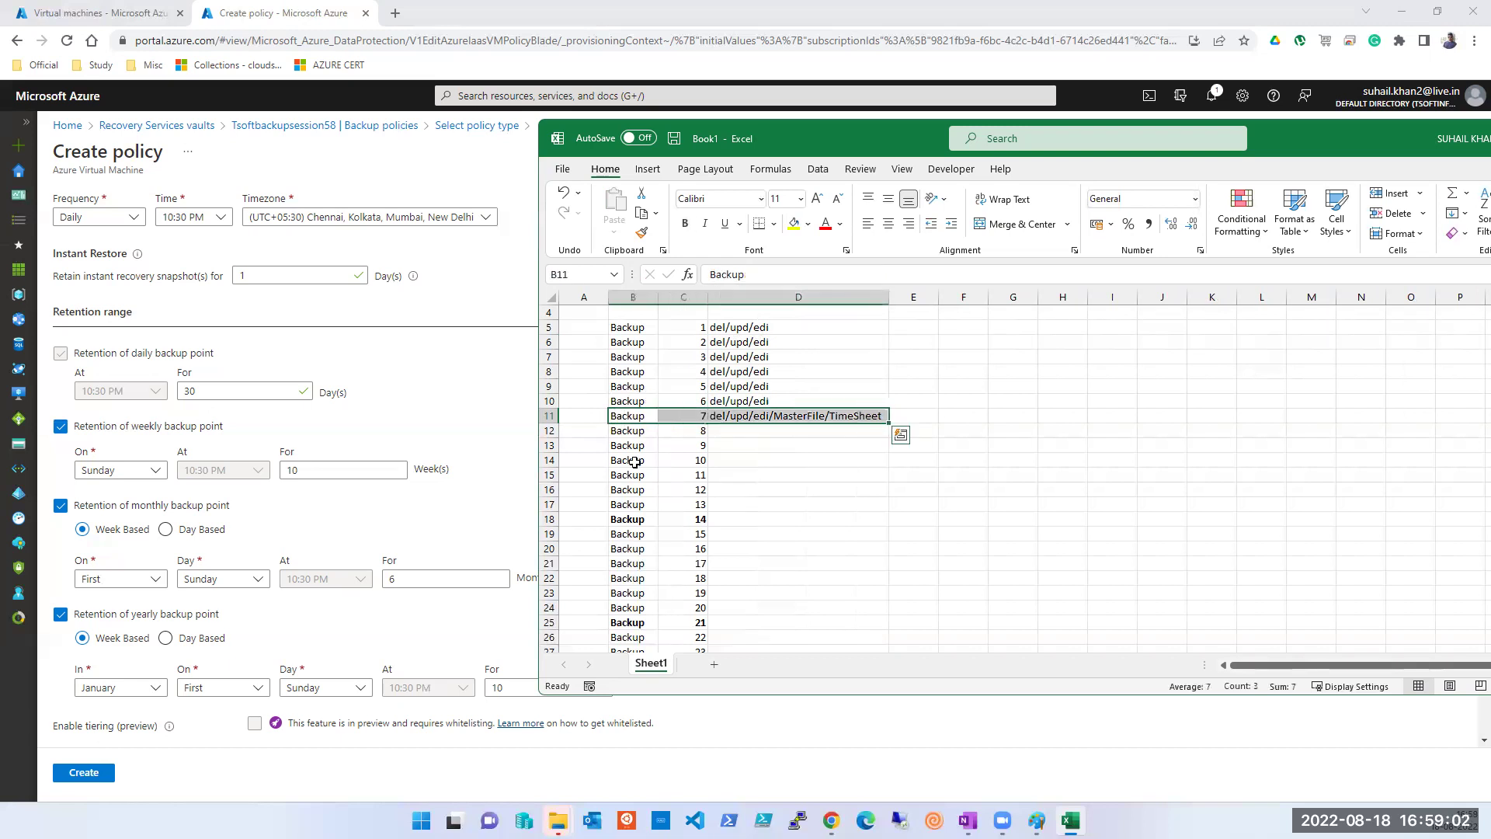
pyautogui.hotkey('ctrl', 'b')
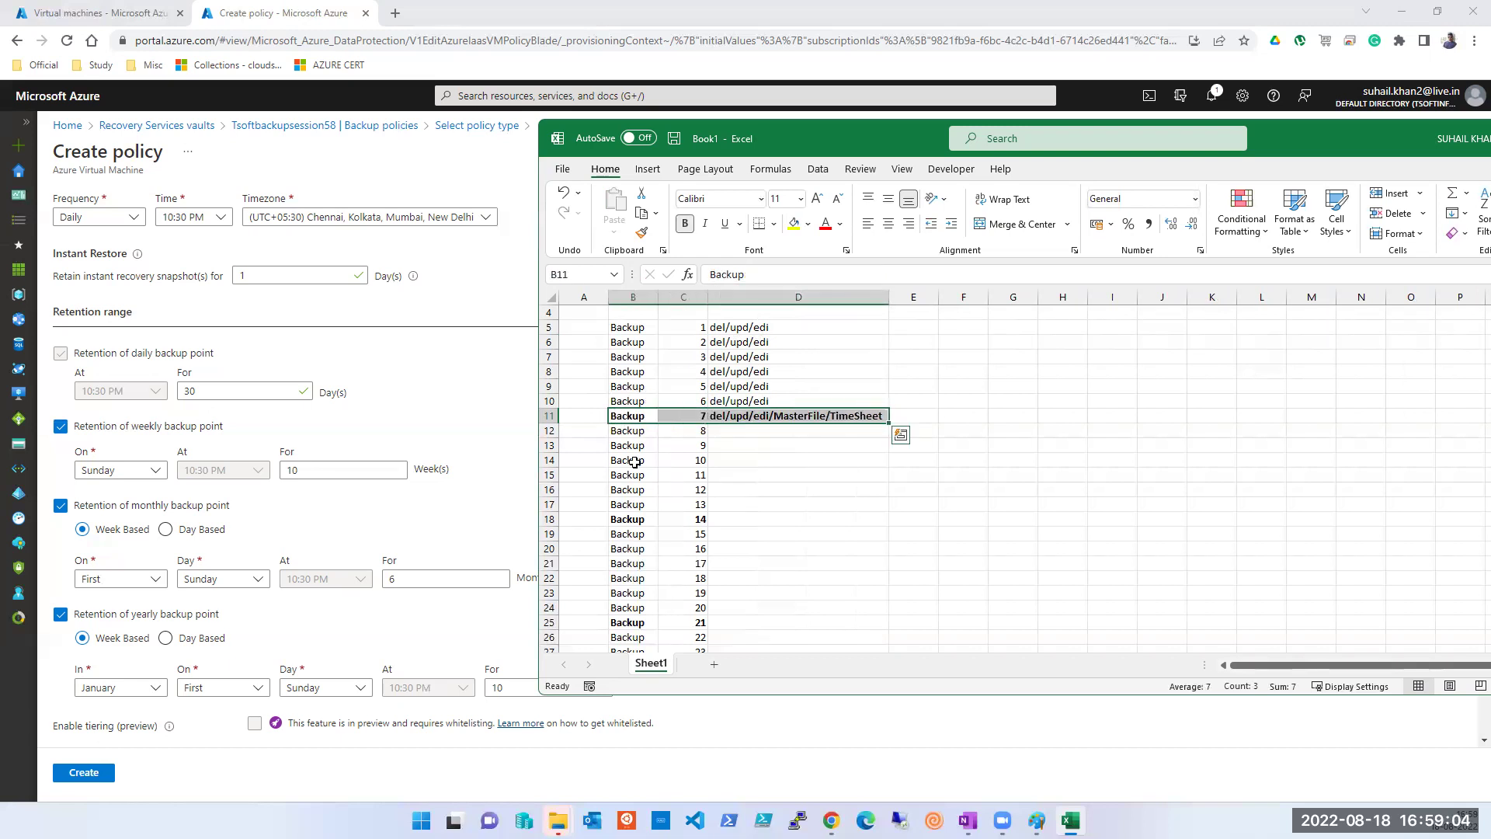
pyautogui.press('Right')
pyautogui.press('Right')
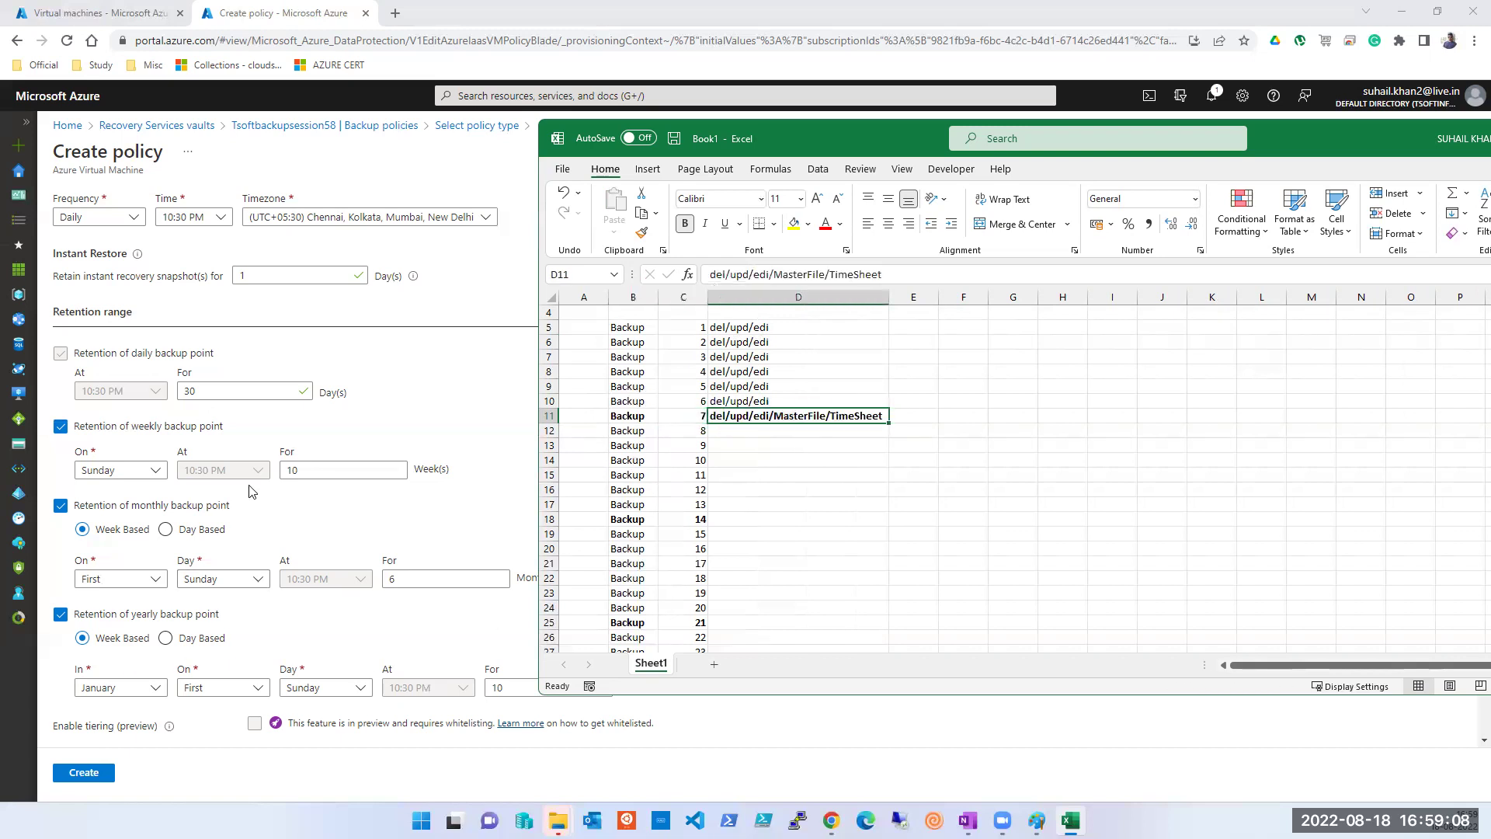
pyautogui.click(897, 414)
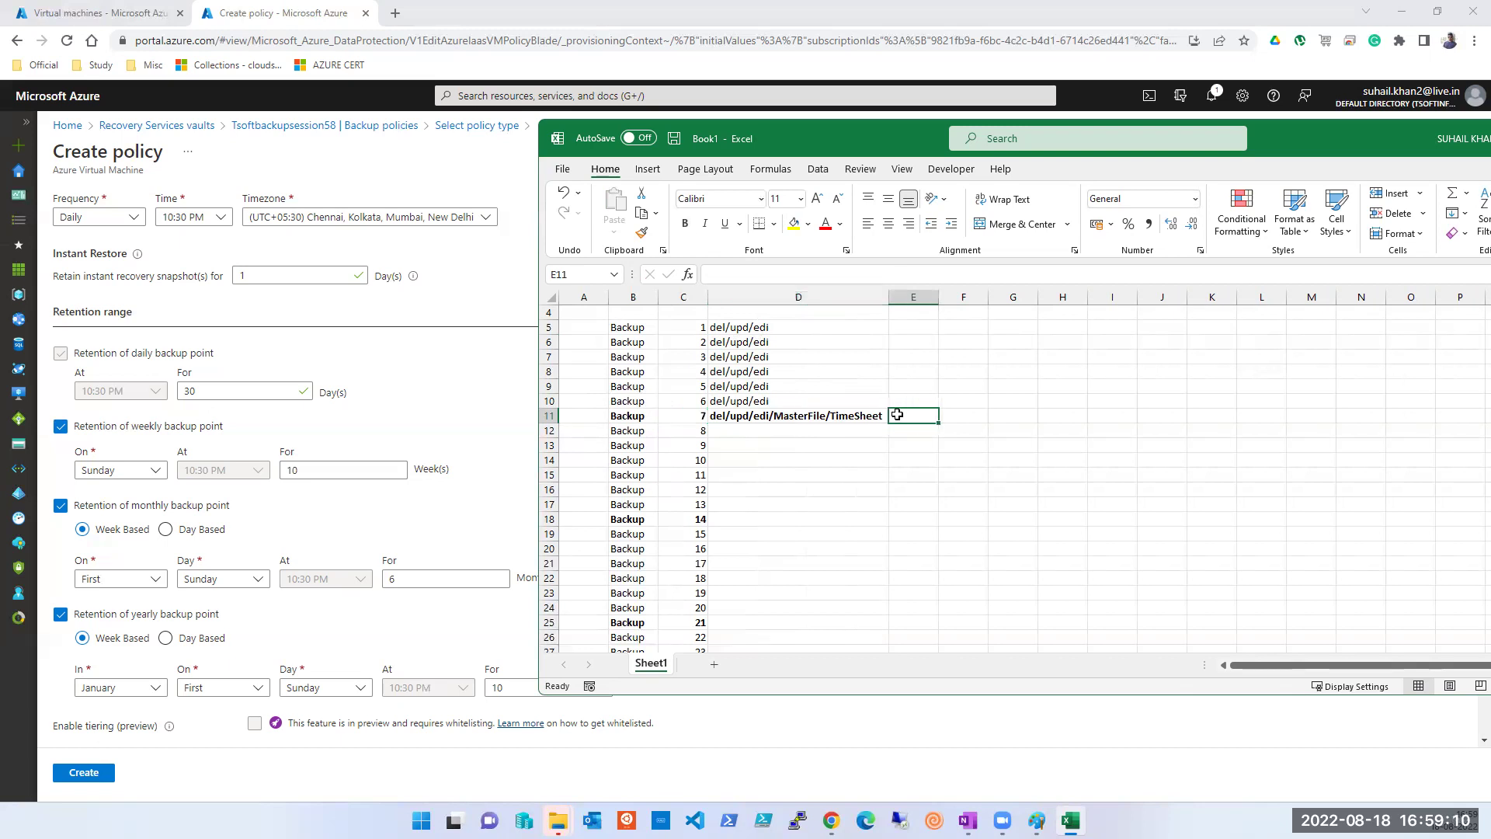
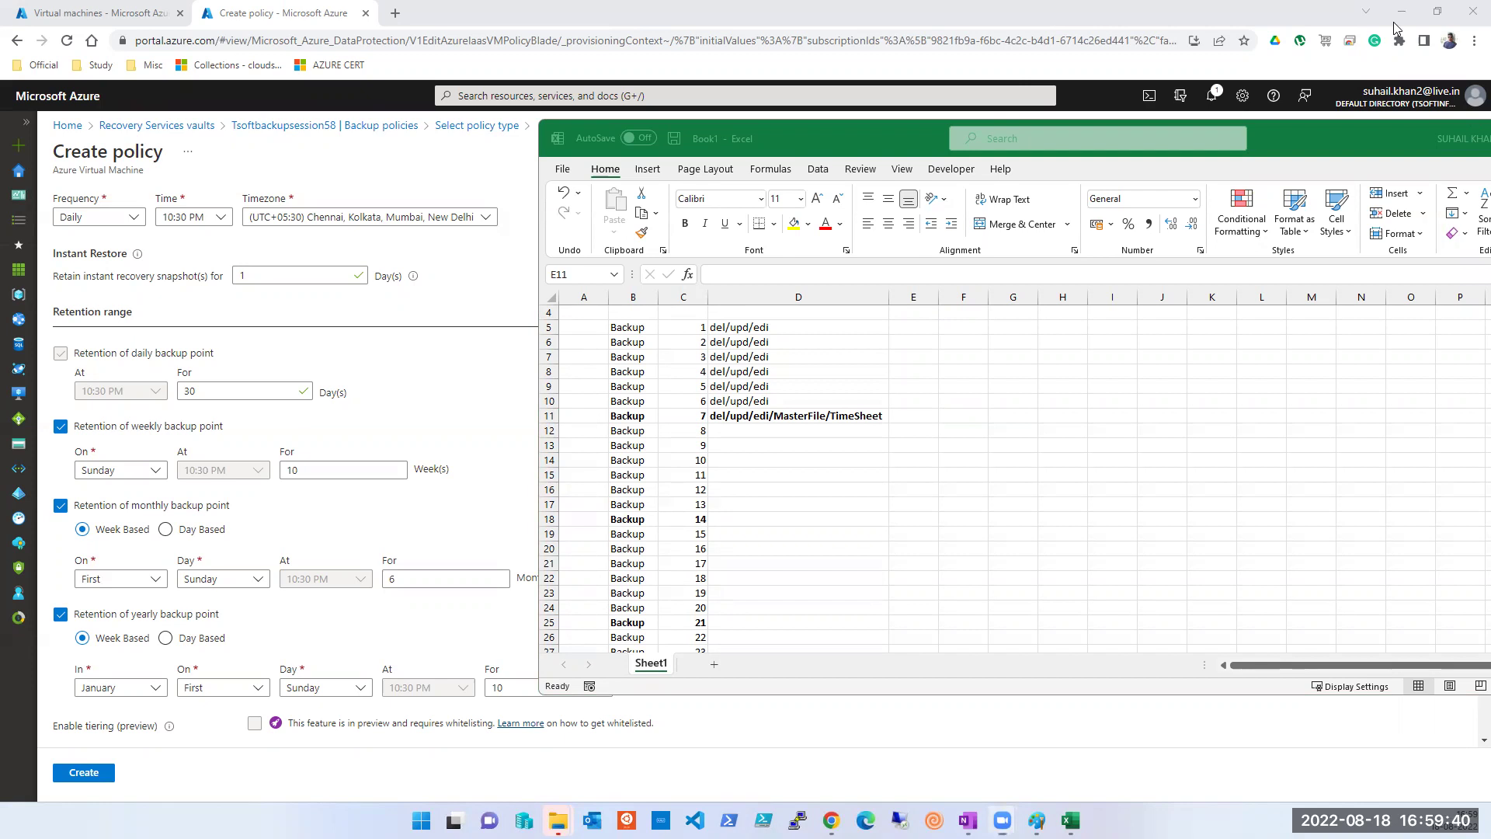
pyautogui.click(1124, 384)
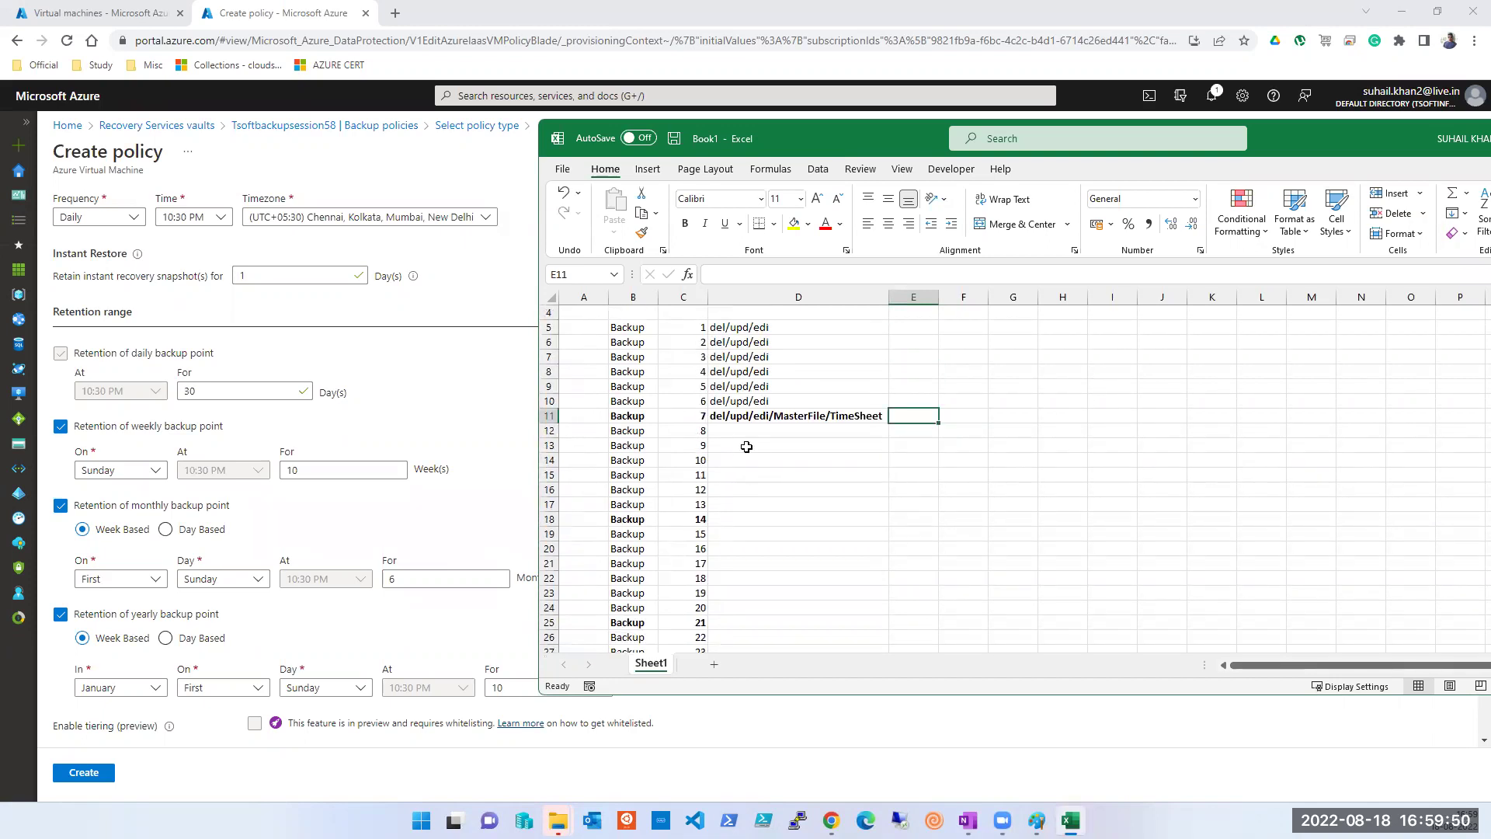
# Step: Enter the text 6 week in cell F11, in the row of backup 7
pyautogui.scroll(-3, 745, 548)
pyautogui.scroll(3, 816, 512)
pyautogui.press('Right')
pyautogui.press('Left')
pyautogui.press('Right')
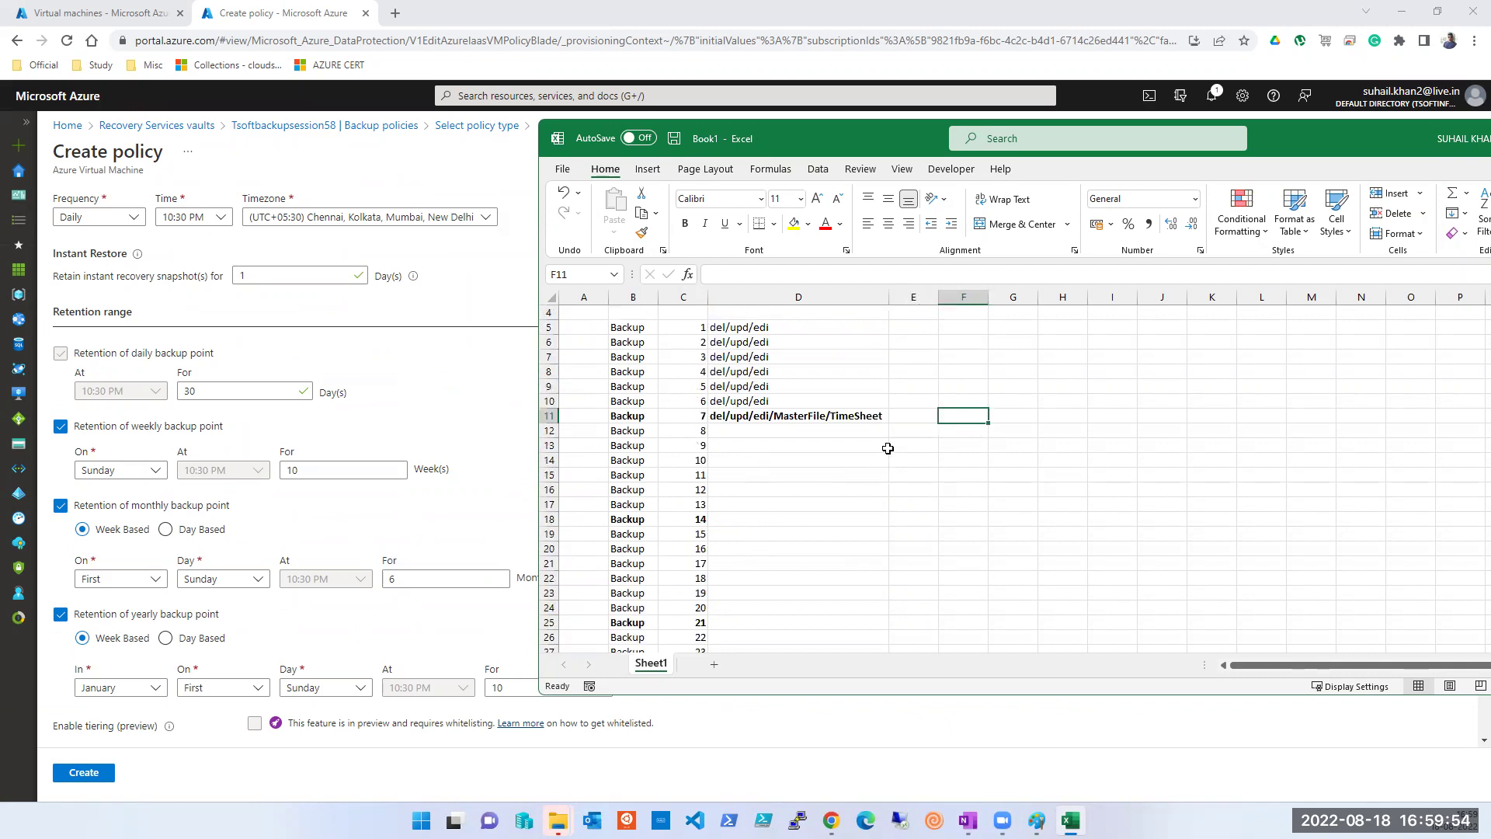
pyautogui.write('6 week')
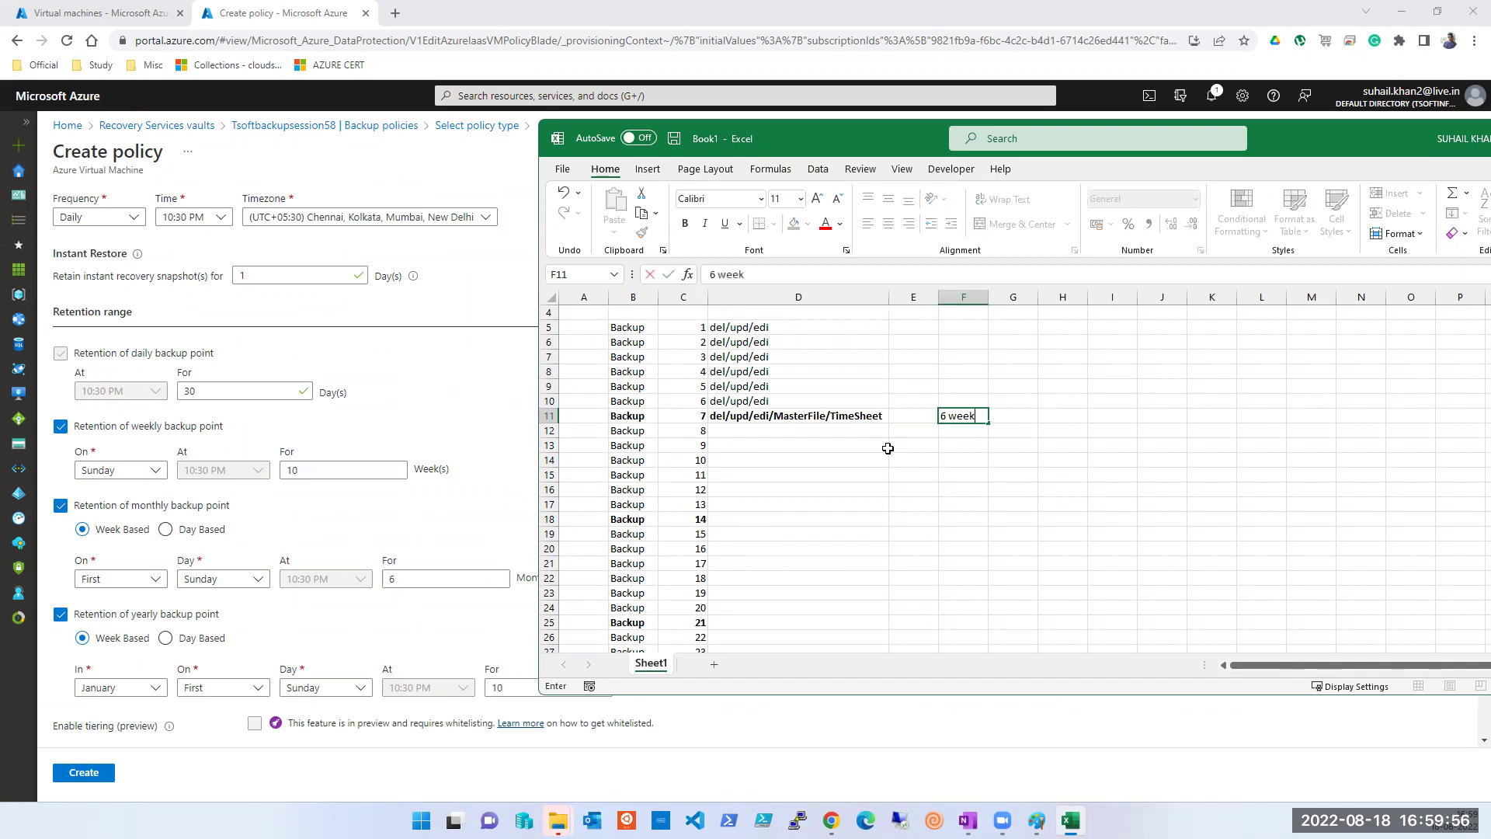
pyautogui.press('Tab')
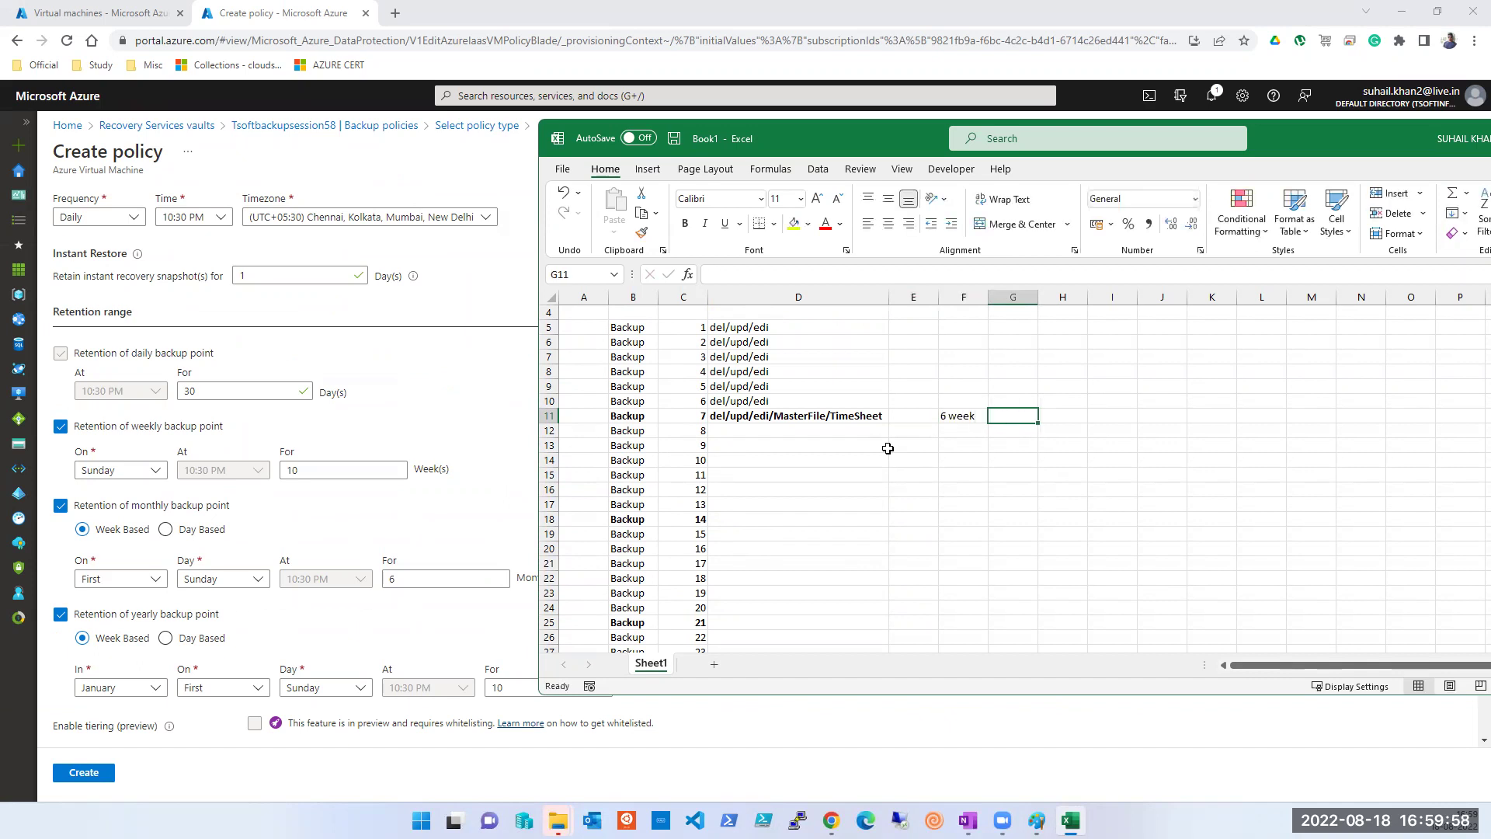
# Step: Replace the entry in cell F11 with the date 18 Aug
pyautogui.click(701, 402)
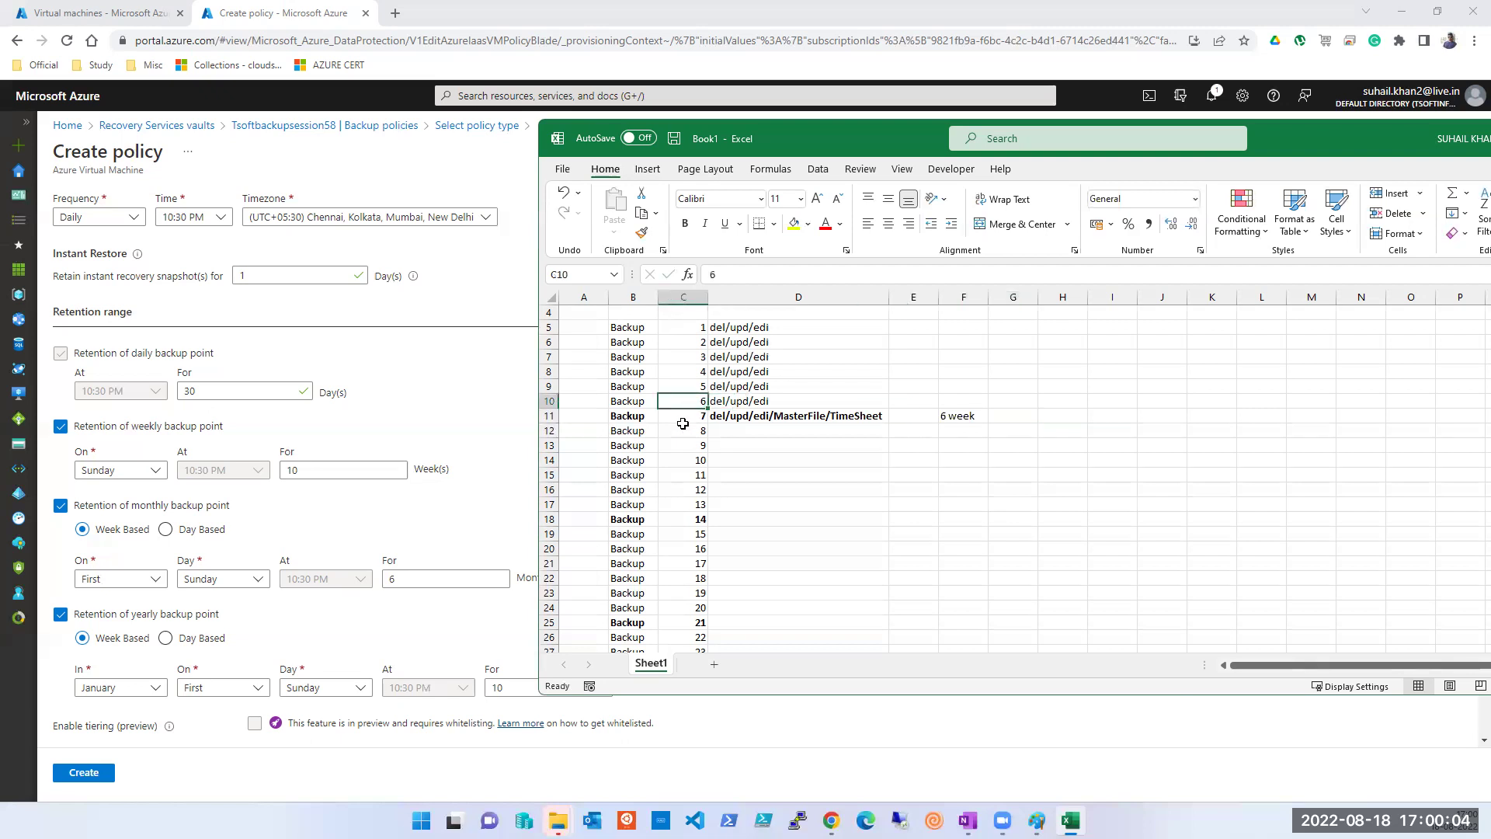
pyautogui.scroll(1, 685, 386)
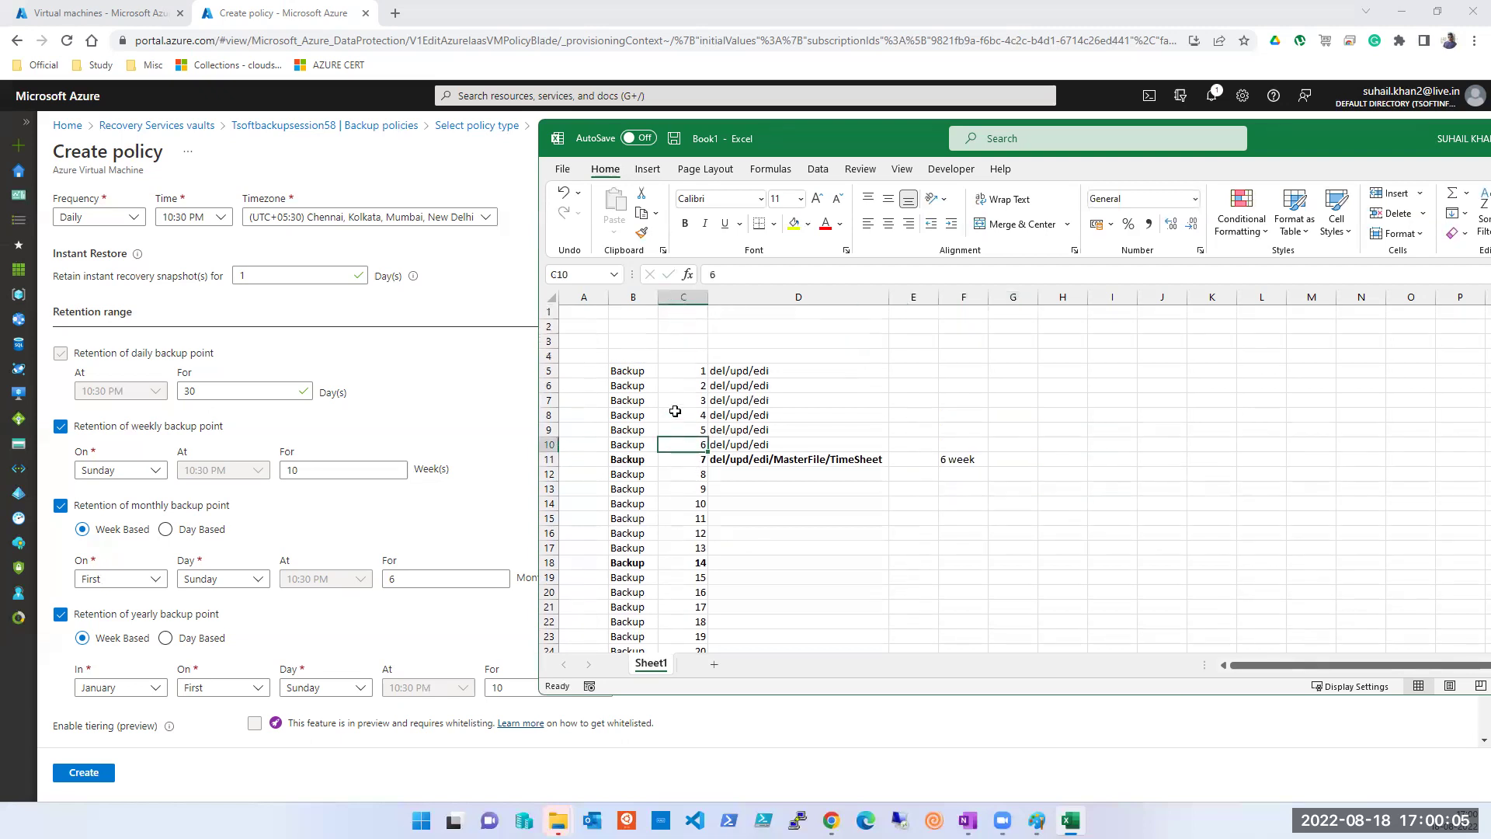
pyautogui.click(960, 466)
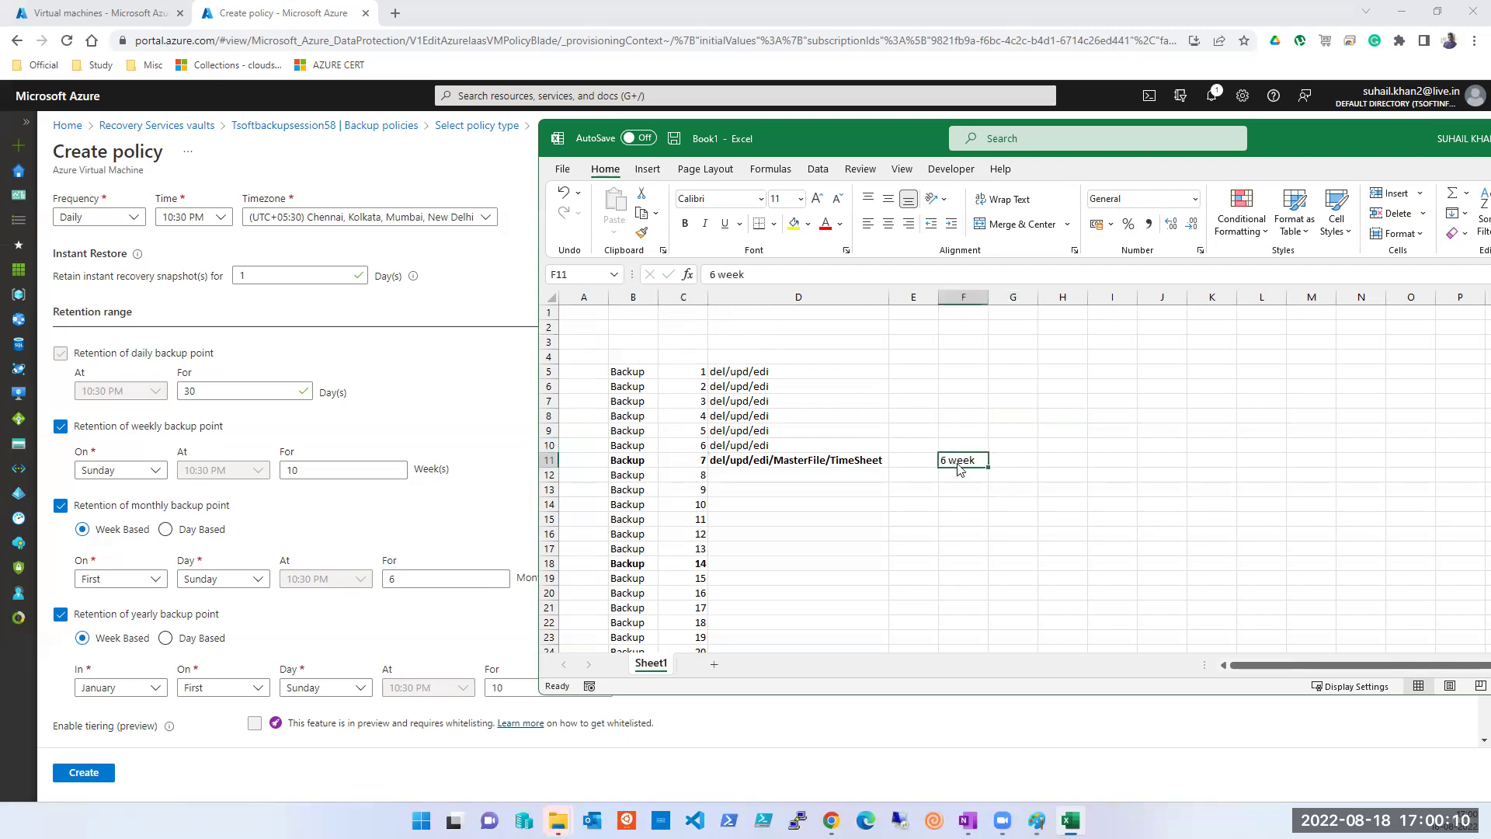
pyautogui.write('18 Aug')
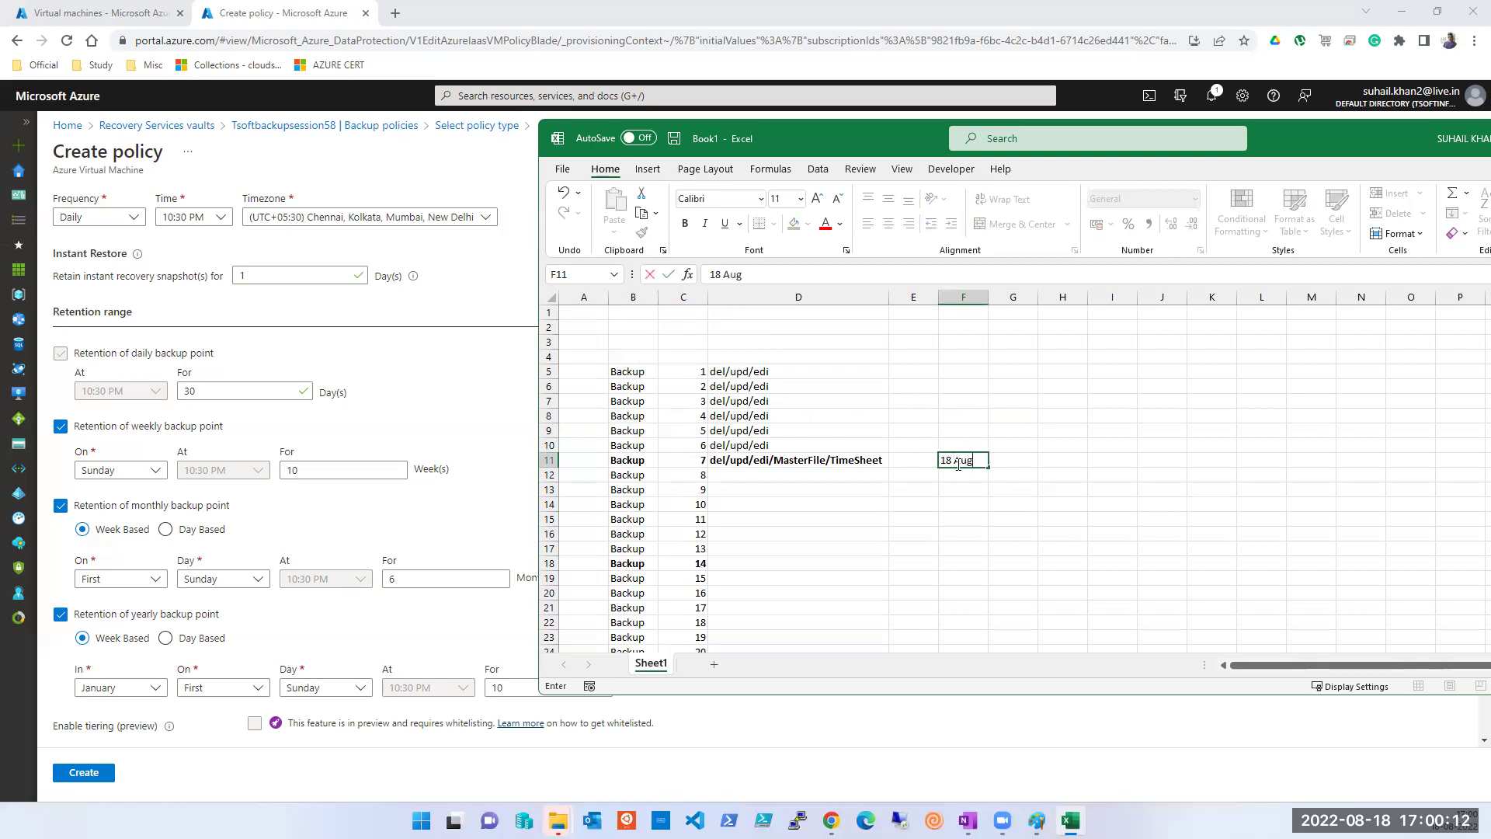
pyautogui.press('Left')
pyautogui.press('Left')
pyautogui.press('Left')
pyautogui.press('Left')
pyautogui.press('Up')
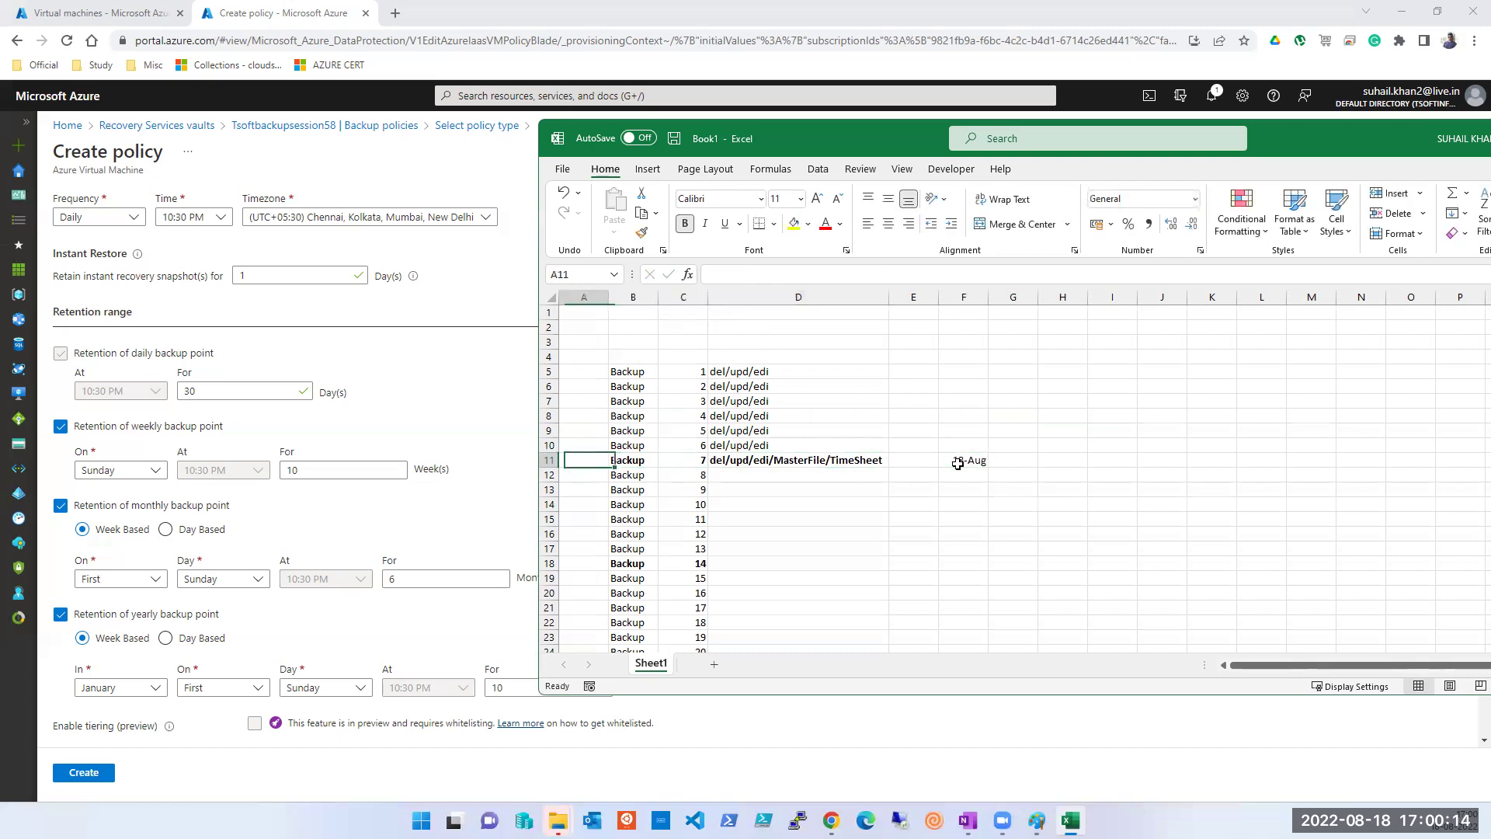
pyautogui.press('Right')
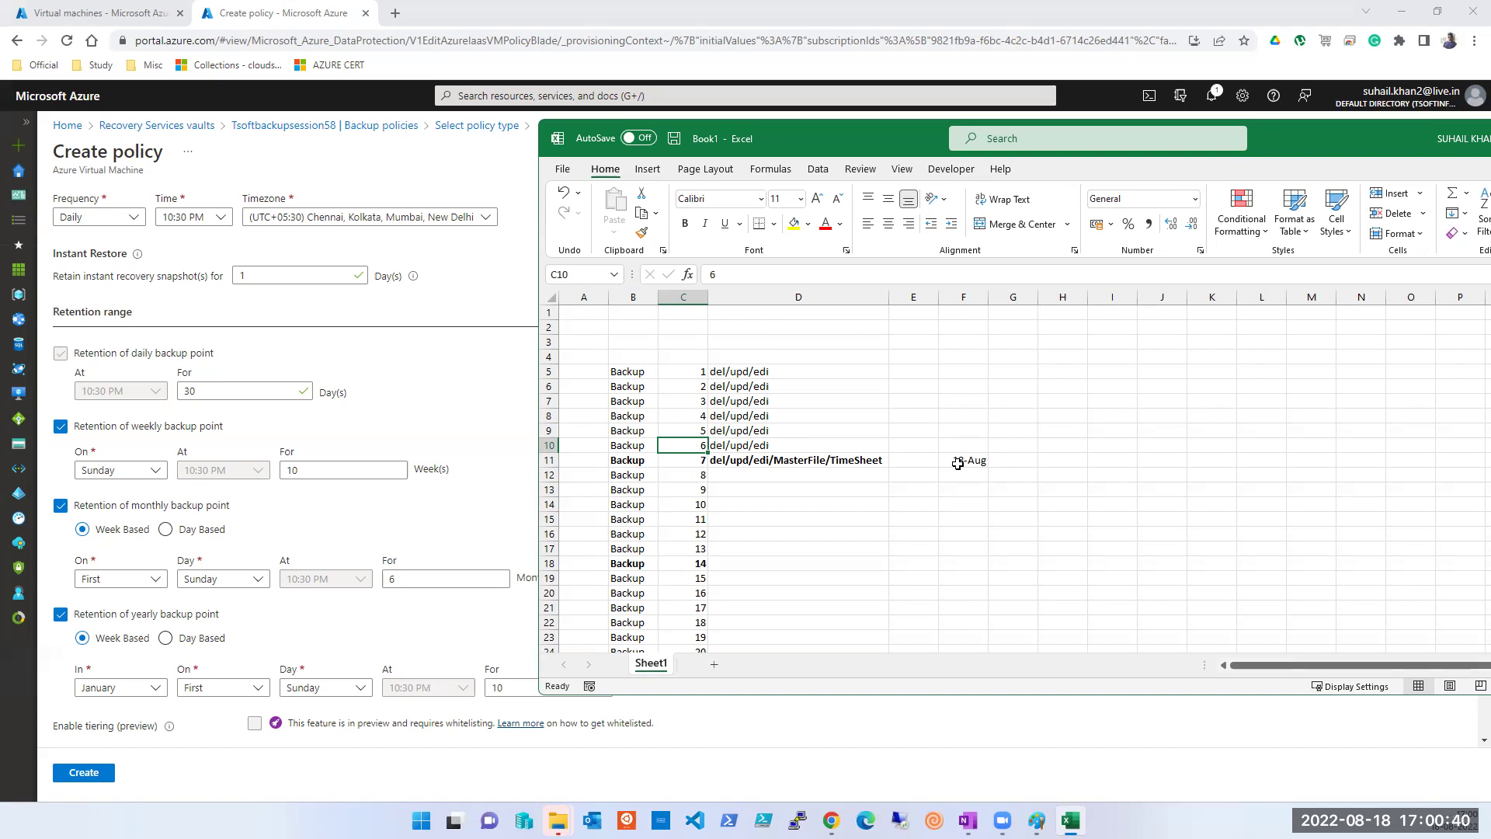
# Step: Copy the bold note del/upd/edi/MasterFile/TimeSheet from D11 to D18, beside backup 14
pyautogui.click(720, 463)
pyautogui.hotkey('ctrl', 'c')
pyautogui.click(726, 563)
pyautogui.hotkey('ctrl', 'v')
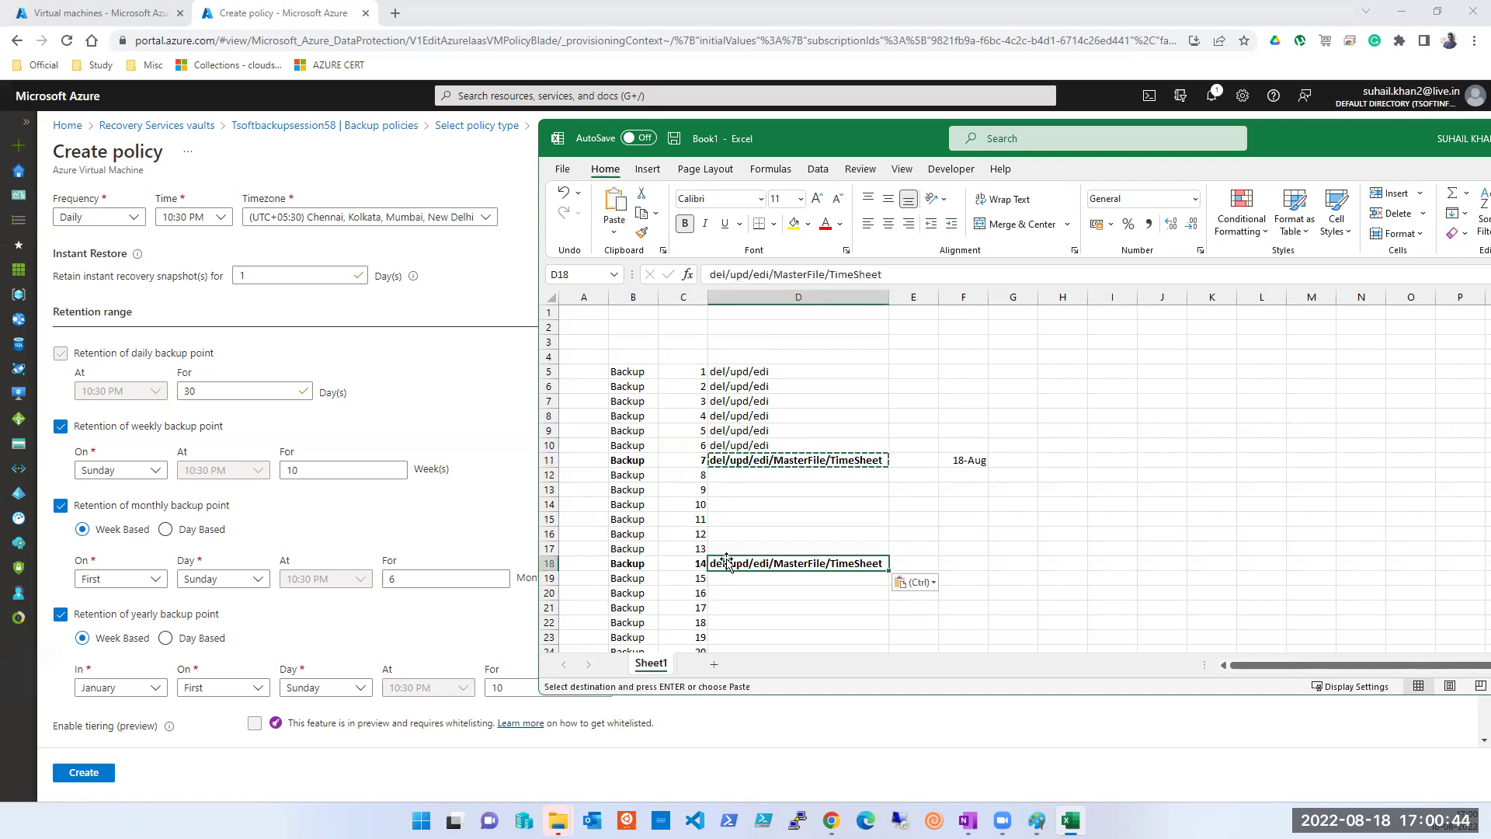
pyautogui.click(723, 543)
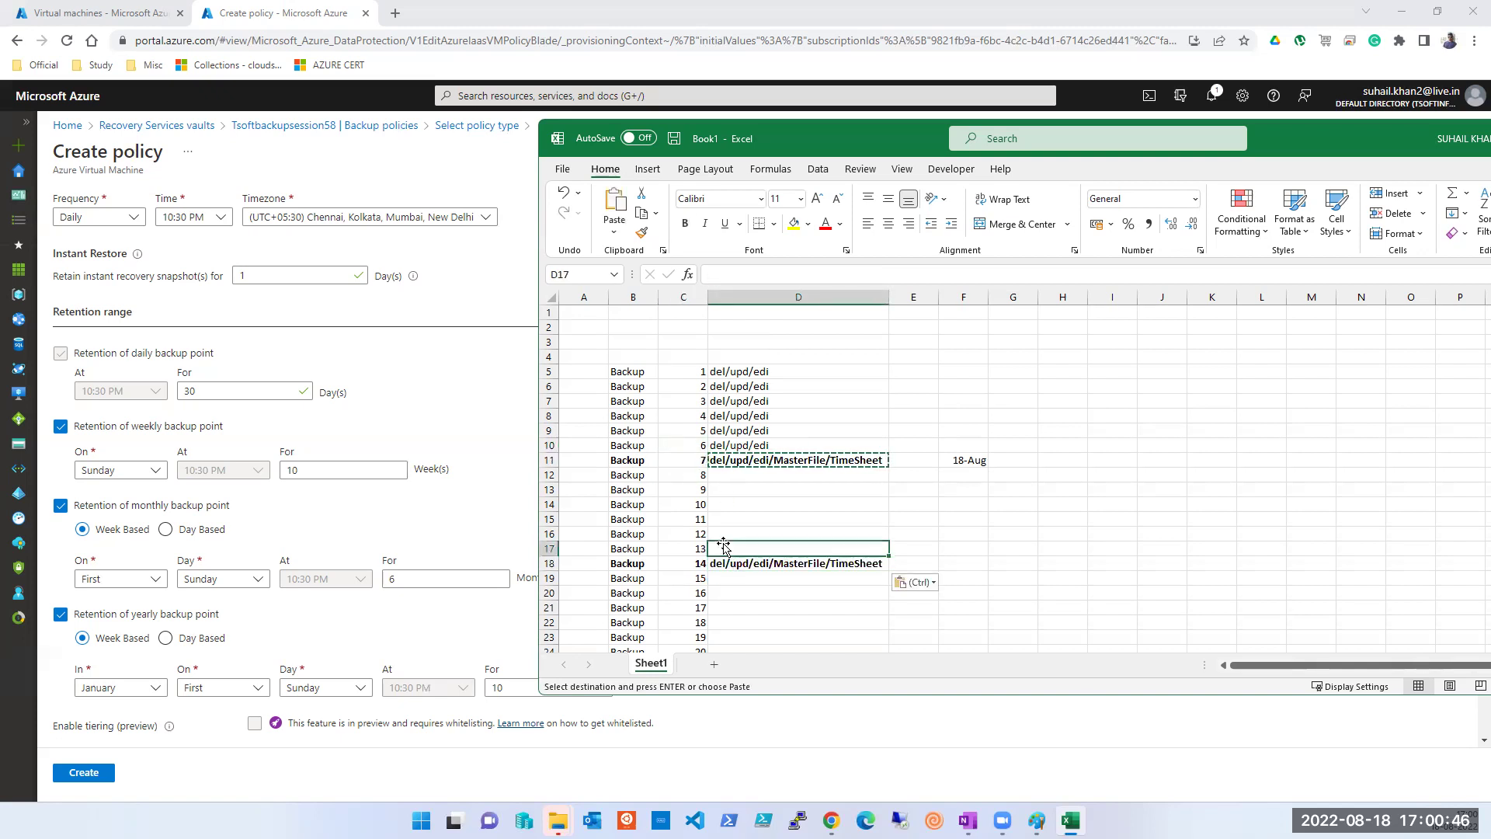
pyautogui.hotkey('ctrl', 's')
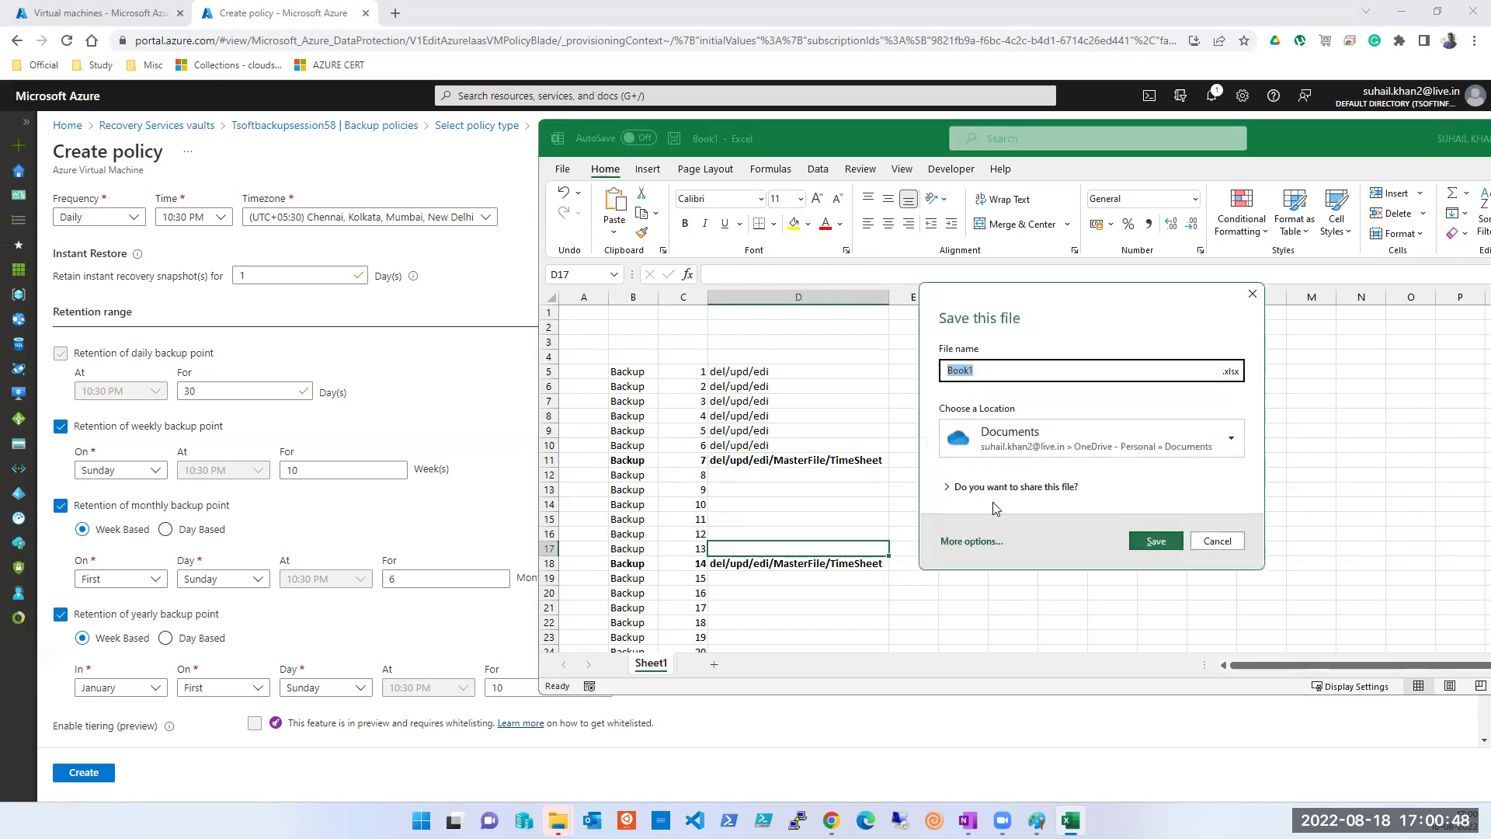
pyautogui.press('Escape')
# Step: Copy the del/upd/edi notes from D5:D10 into D12:D17, beside backups 8 to 13
pyautogui.click(724, 386)
pyautogui.moveTo(726, 373); pyautogui.dragTo(735, 453)
pyautogui.hotkey('ctrl', 'c')
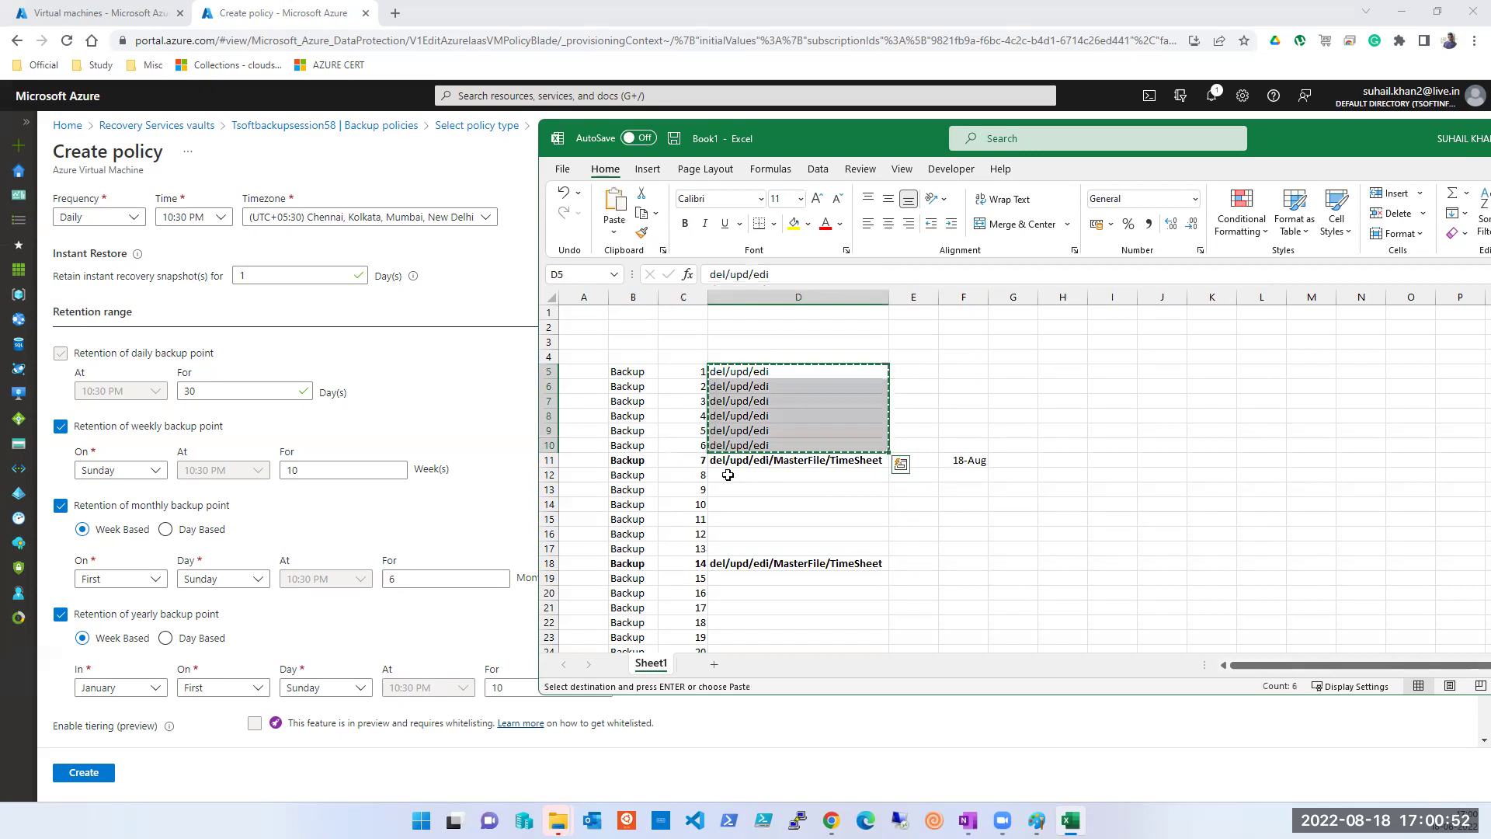
pyautogui.click(725, 475)
pyautogui.hotkey('ctrl', 'v')
pyautogui.click(940, 520)
pyautogui.press('Escape')
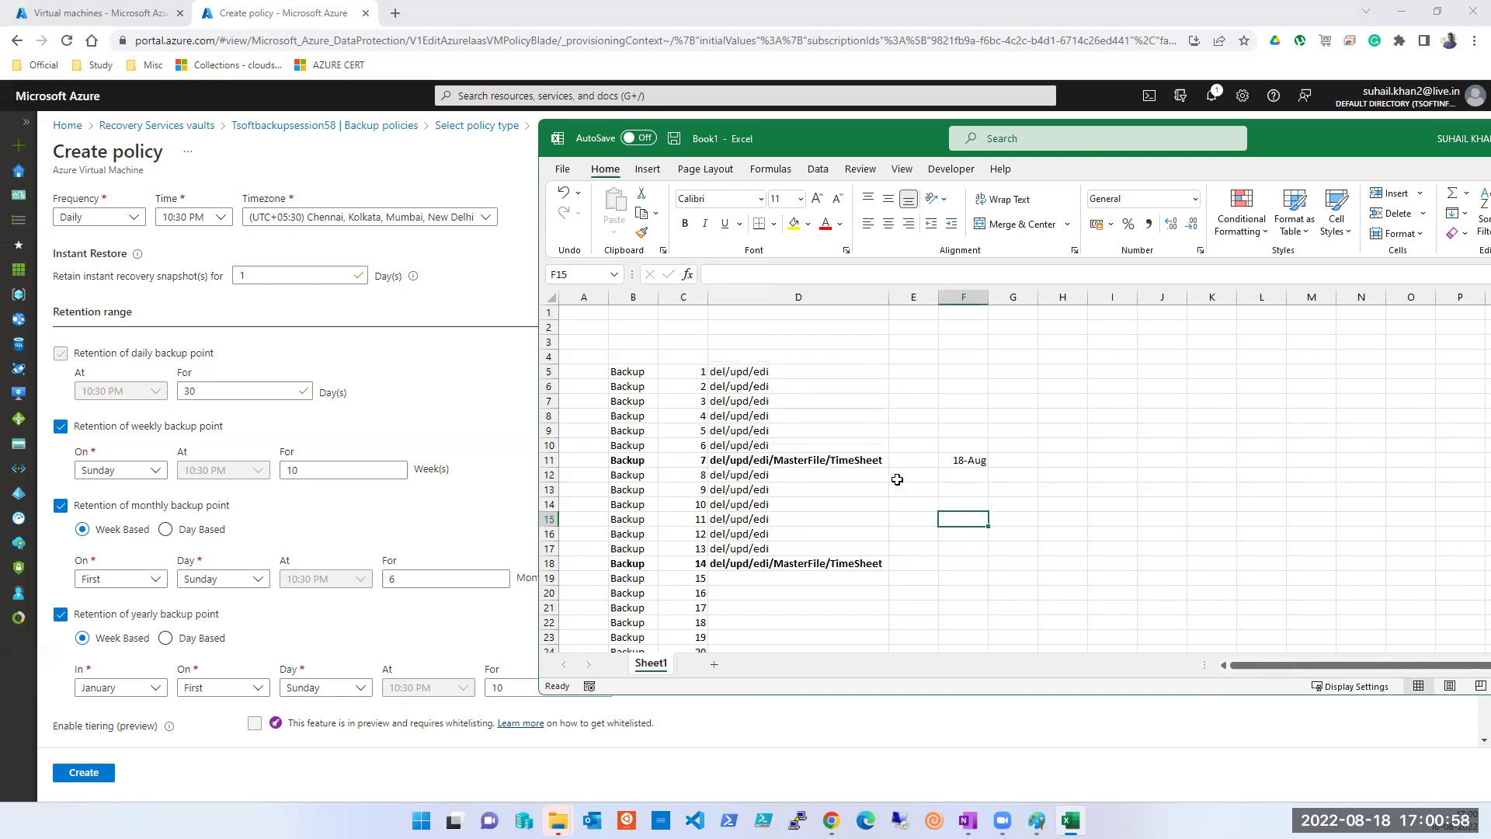
# Step: Copy the del/upd/edi notes from D12:D17 into D19:D24 and D26:D31, beside backups 15 to 20 and 22 to 27
pyautogui.click(942, 461)
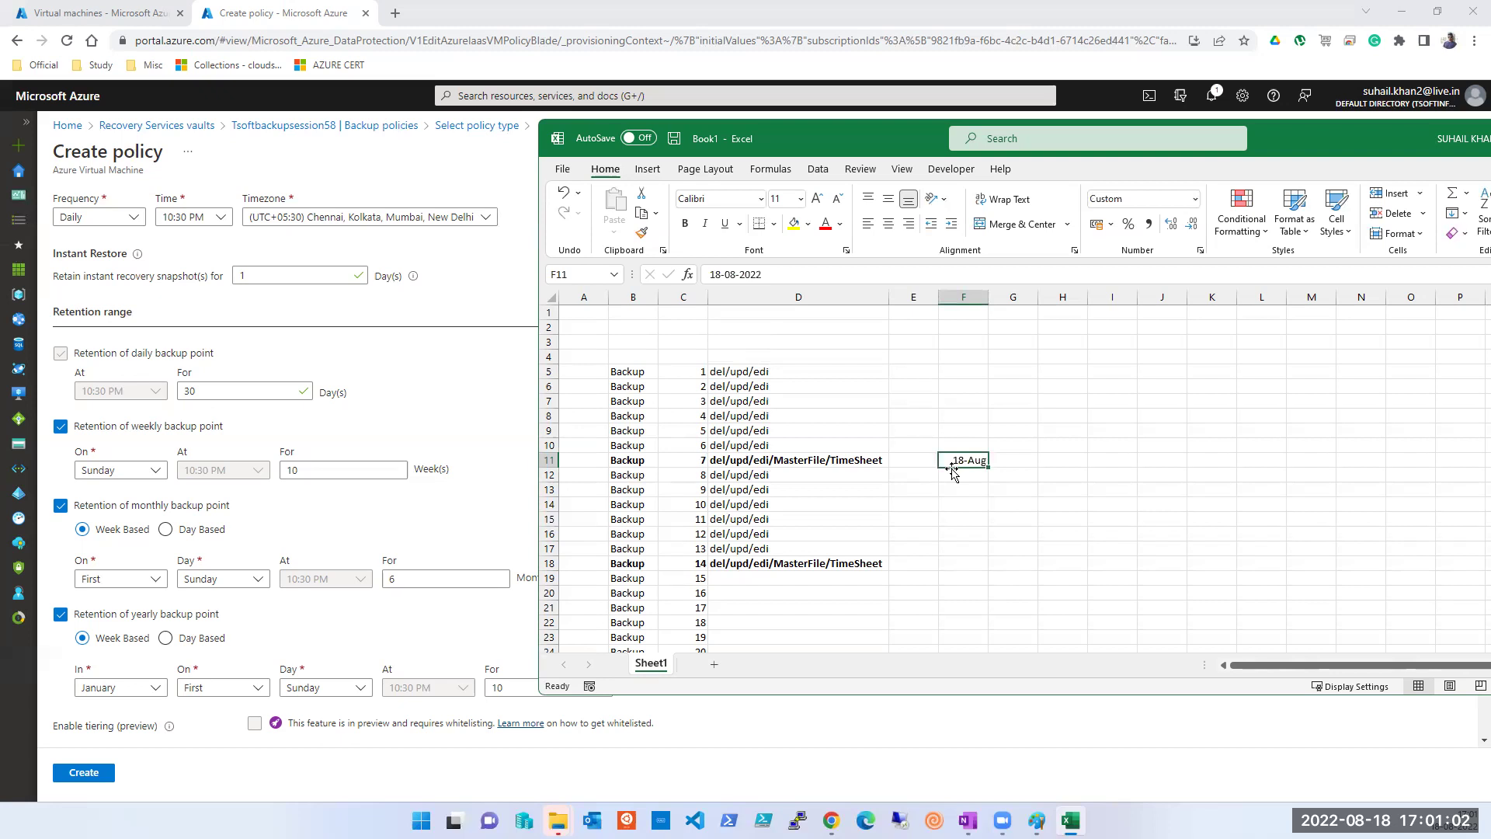
pyautogui.moveTo(729, 475); pyautogui.dragTo(738, 541)
pyautogui.hotkey('ctrl', 'c')
pyautogui.scroll(-1, 738, 541)
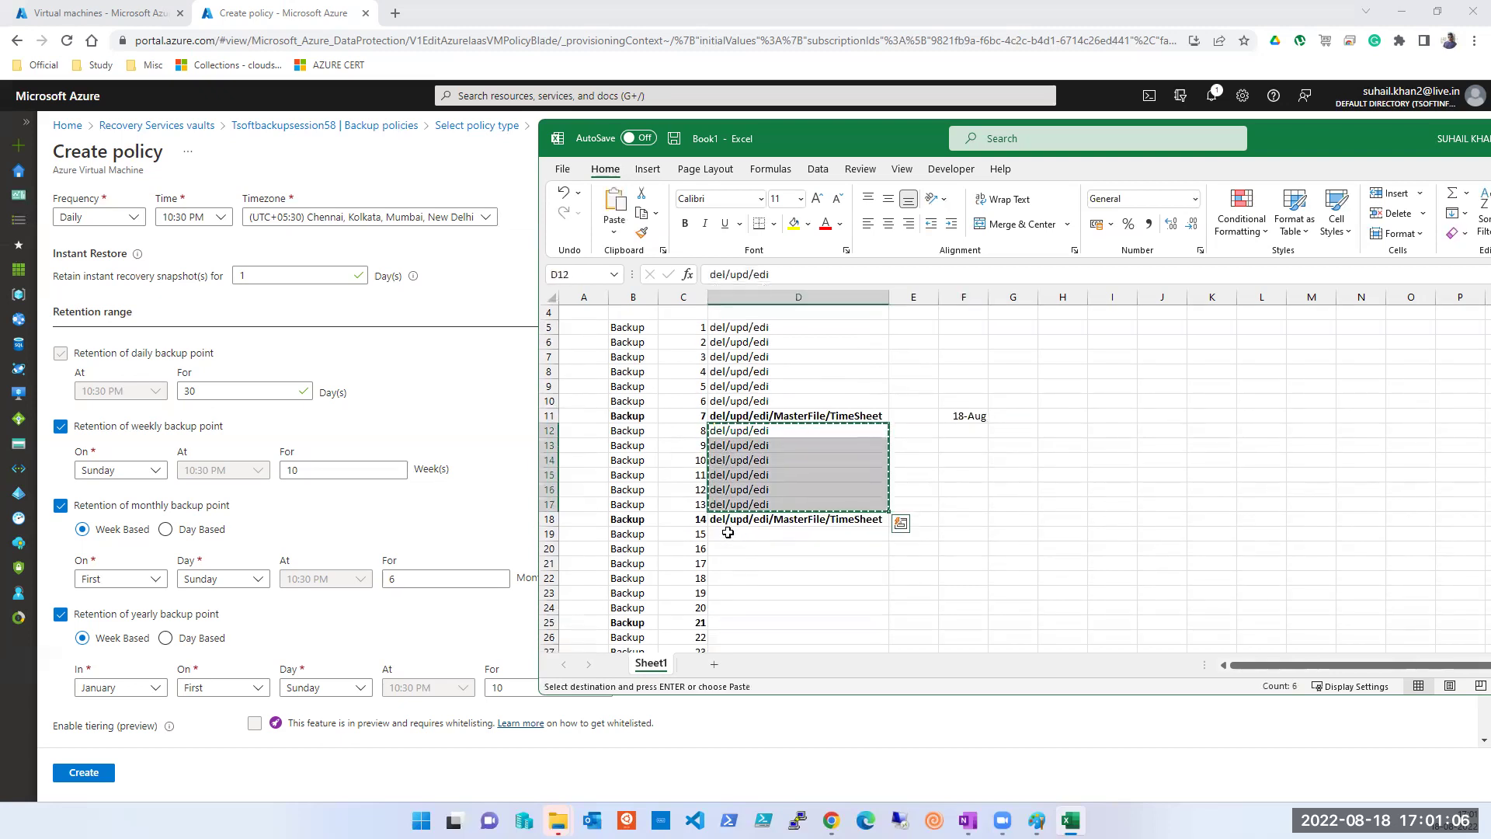
pyautogui.click(738, 540)
pyautogui.hotkey('ctrl', 'v')
pyautogui.scroll(-2, 738, 551)
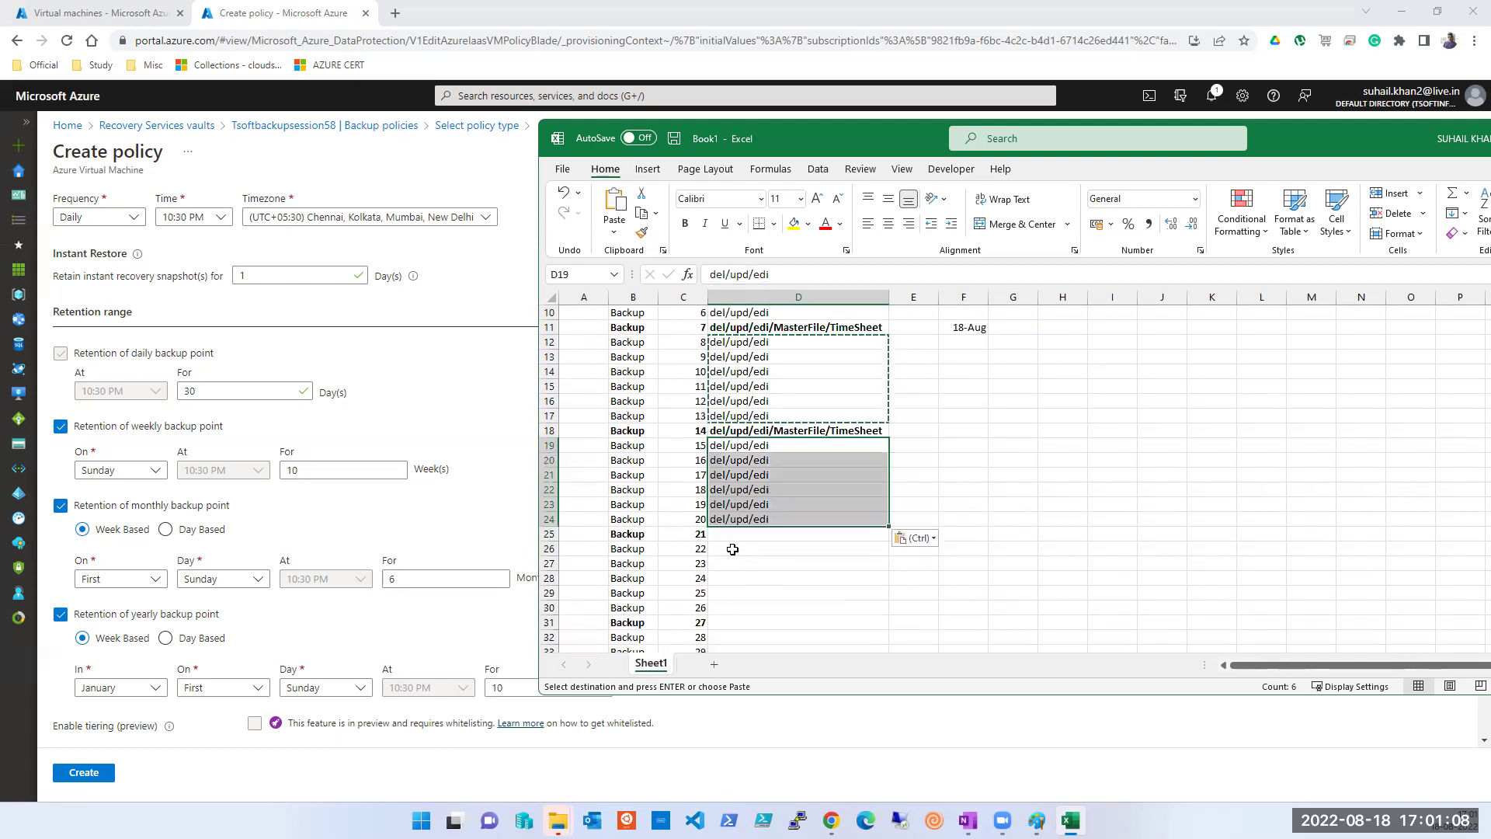
pyautogui.click(731, 549)
pyautogui.hotkey('ctrl', 'v')
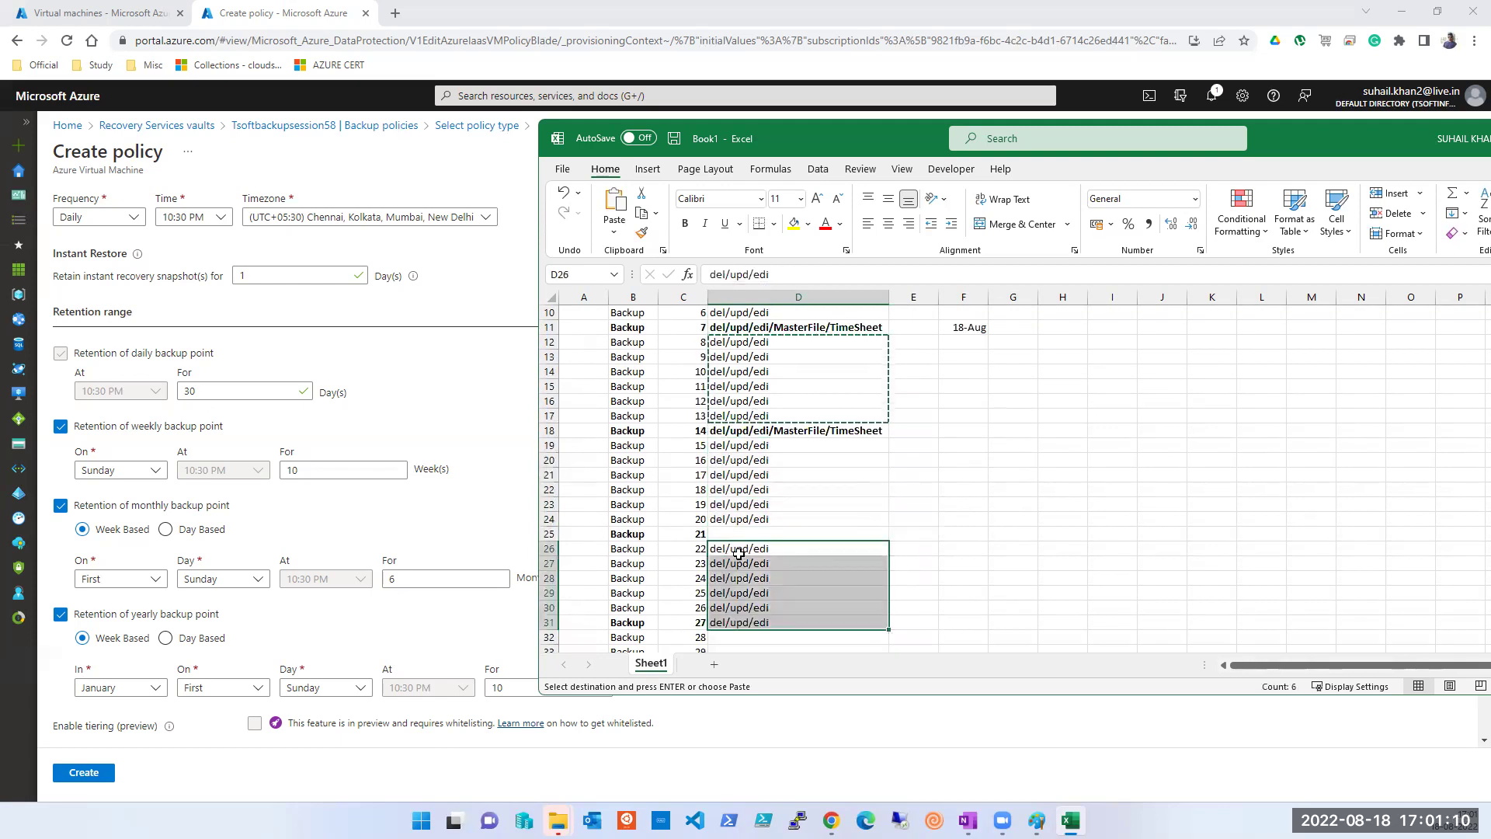
# Step: Copy the bold MasterFile/TimeSheet note from D18 to D25, beside backup 21
pyautogui.scroll(-3, 739, 554)
pyautogui.scroll(2, 739, 554)
pyautogui.click(741, 386)
pyautogui.hotkey('ctrl', 'c')
pyautogui.click(734, 491)
pyautogui.hotkey('ctrl', 'v')
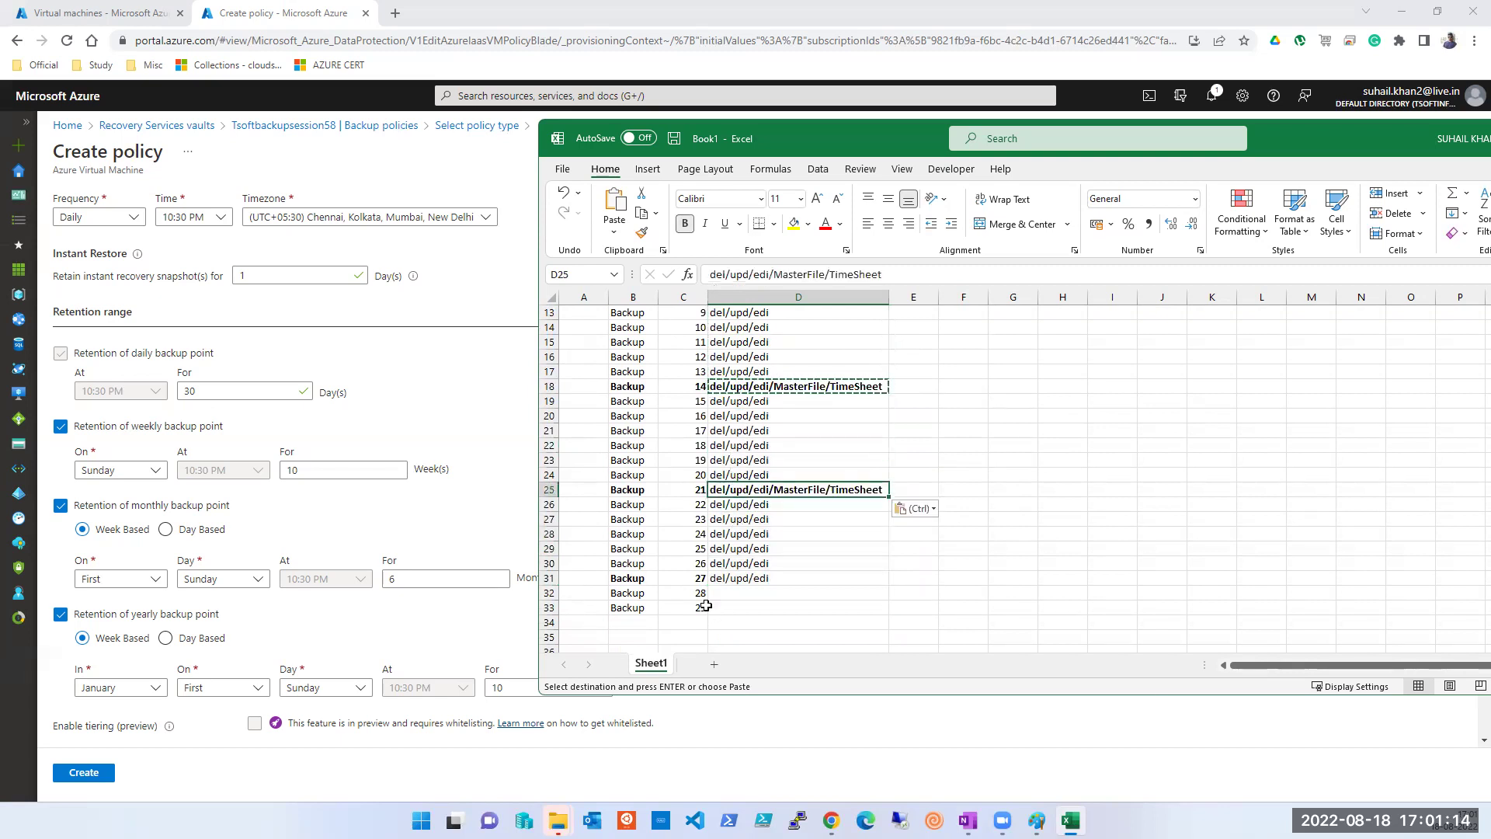
pyautogui.scroll(2, 718, 597)
pyautogui.click(963, 489)
pyautogui.click(1012, 460)
pyautogui.press('Escape')
pyautogui.scroll(3, 726, 548)
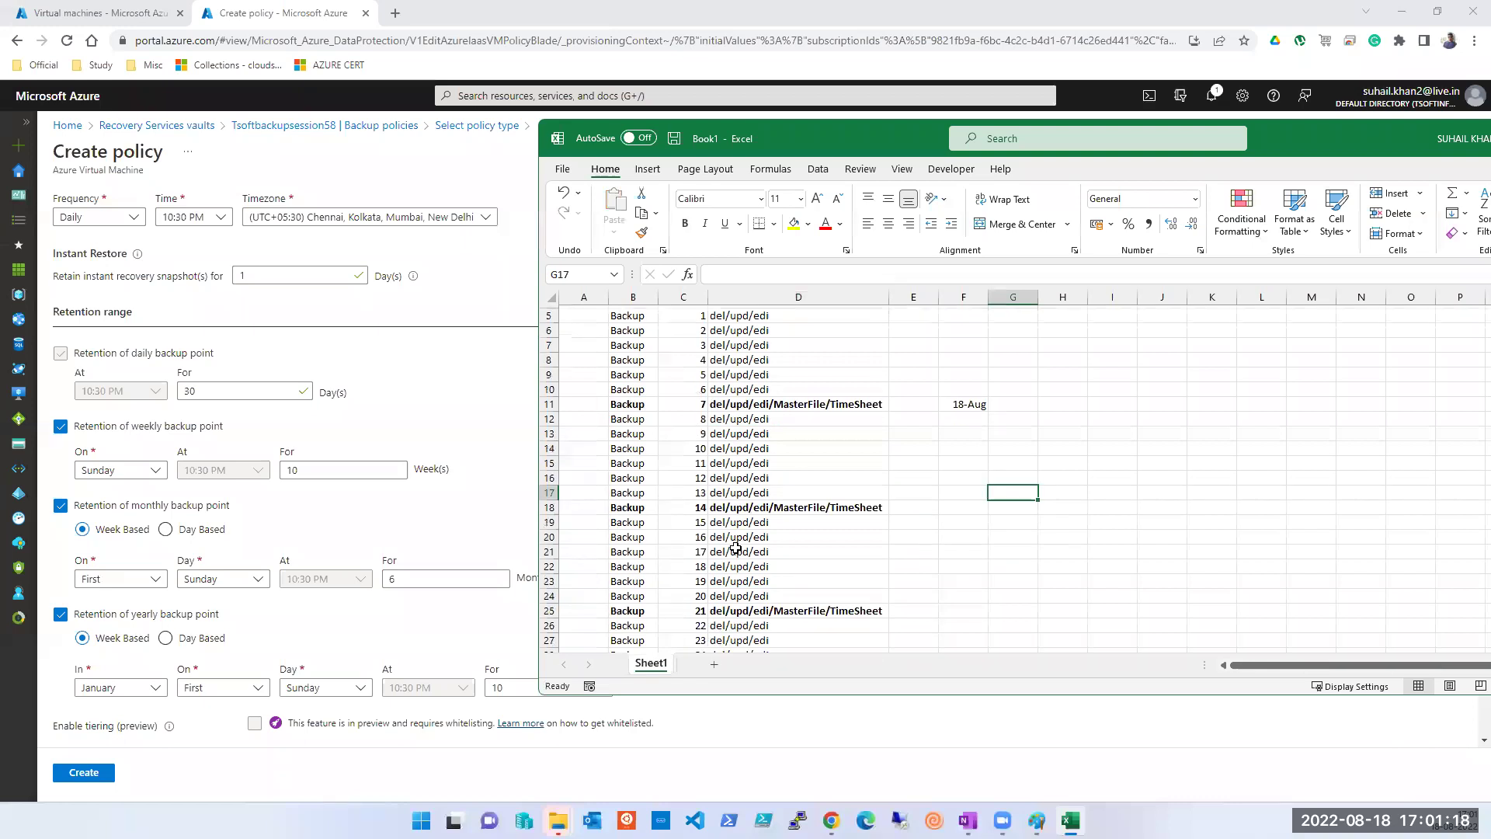
# Step: Review the del/upd/edi notes of the daily backups against the bold weekly entries and the date in F11
pyautogui.scroll(-3, 725, 550)
pyautogui.click(724, 550)
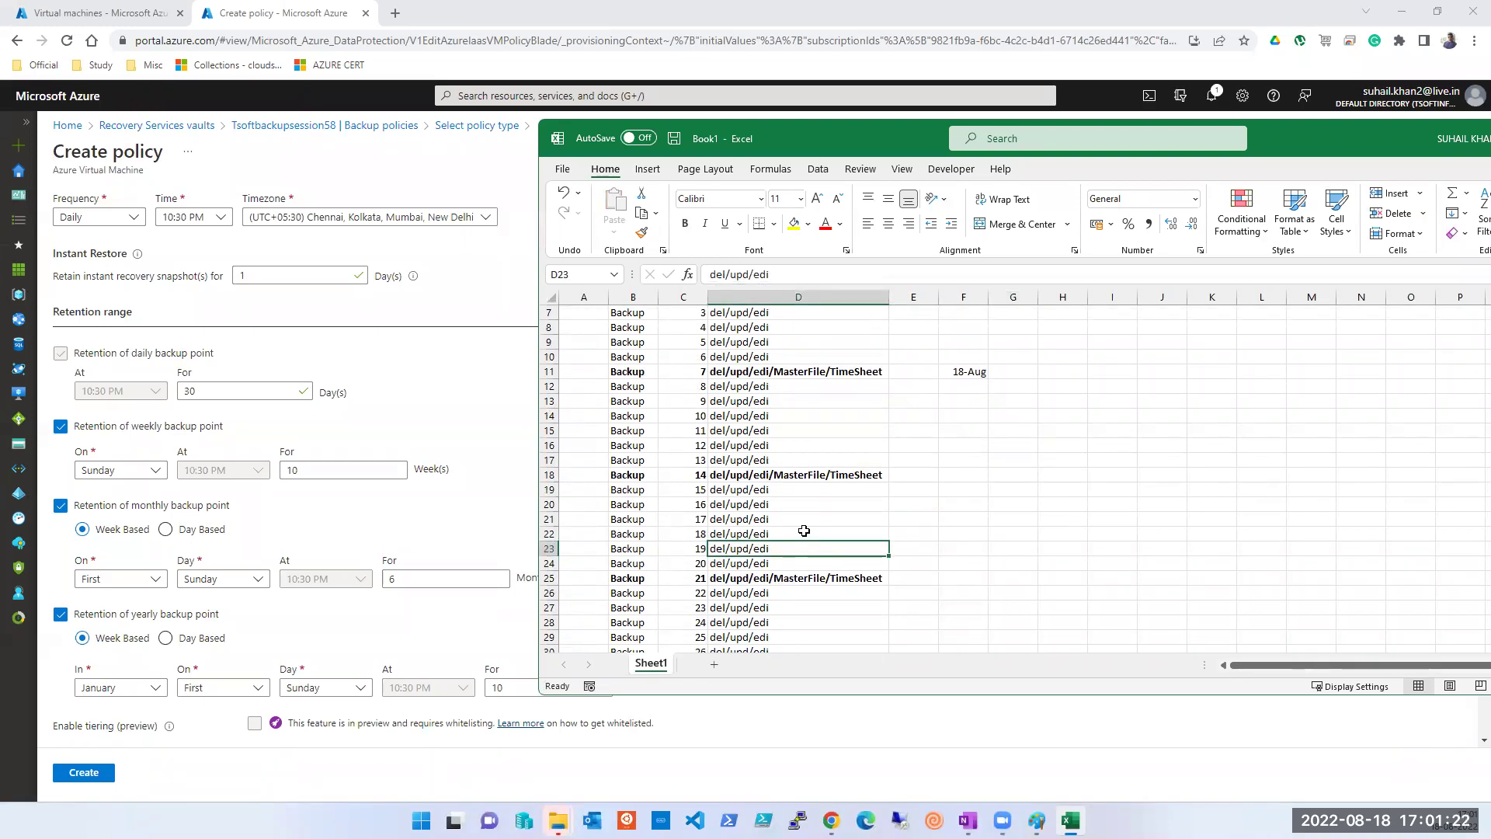
pyautogui.scroll(1, 804, 531)
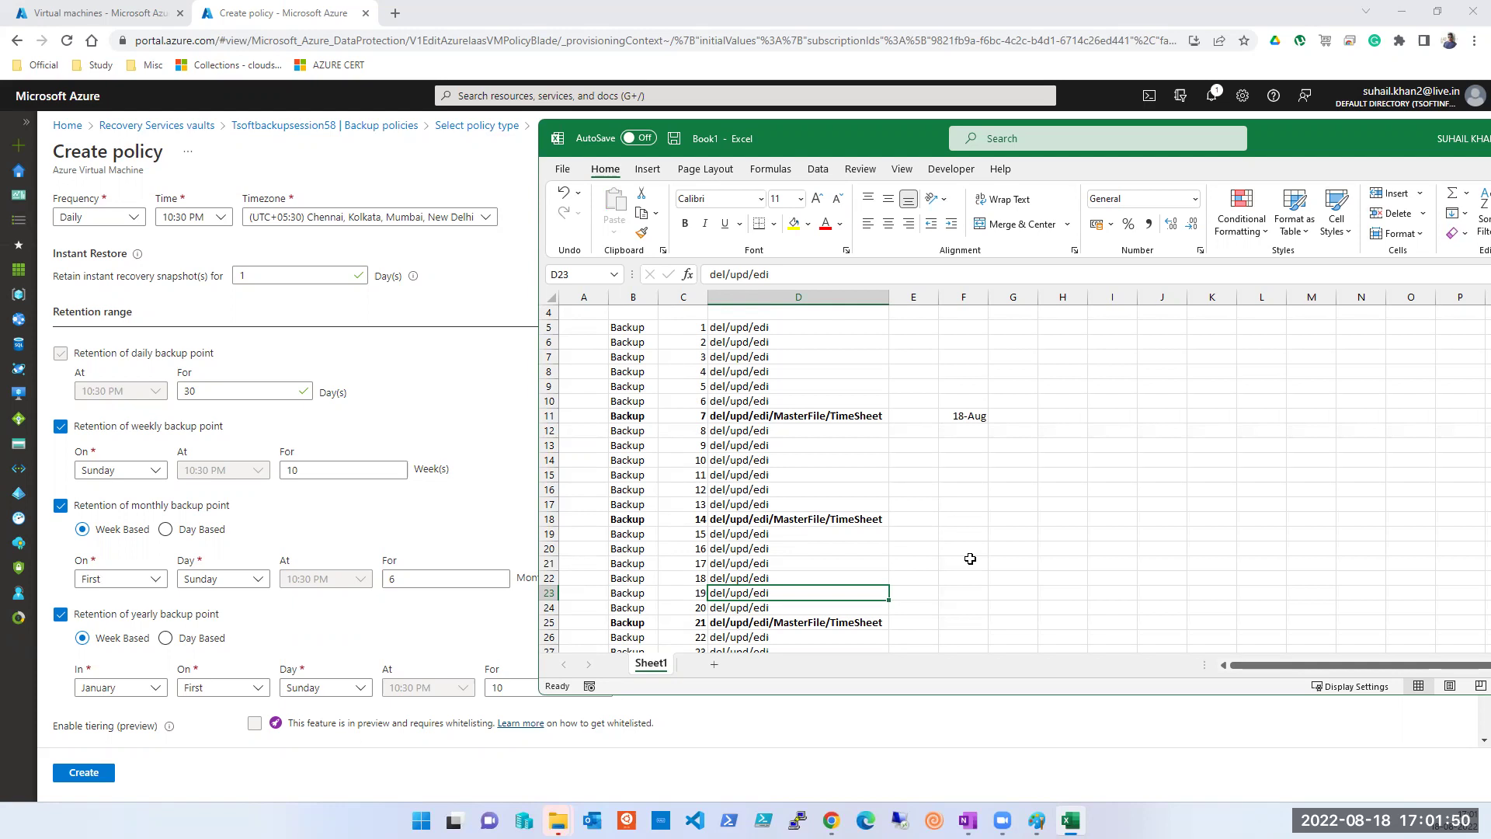
pyautogui.click(1056, 30)
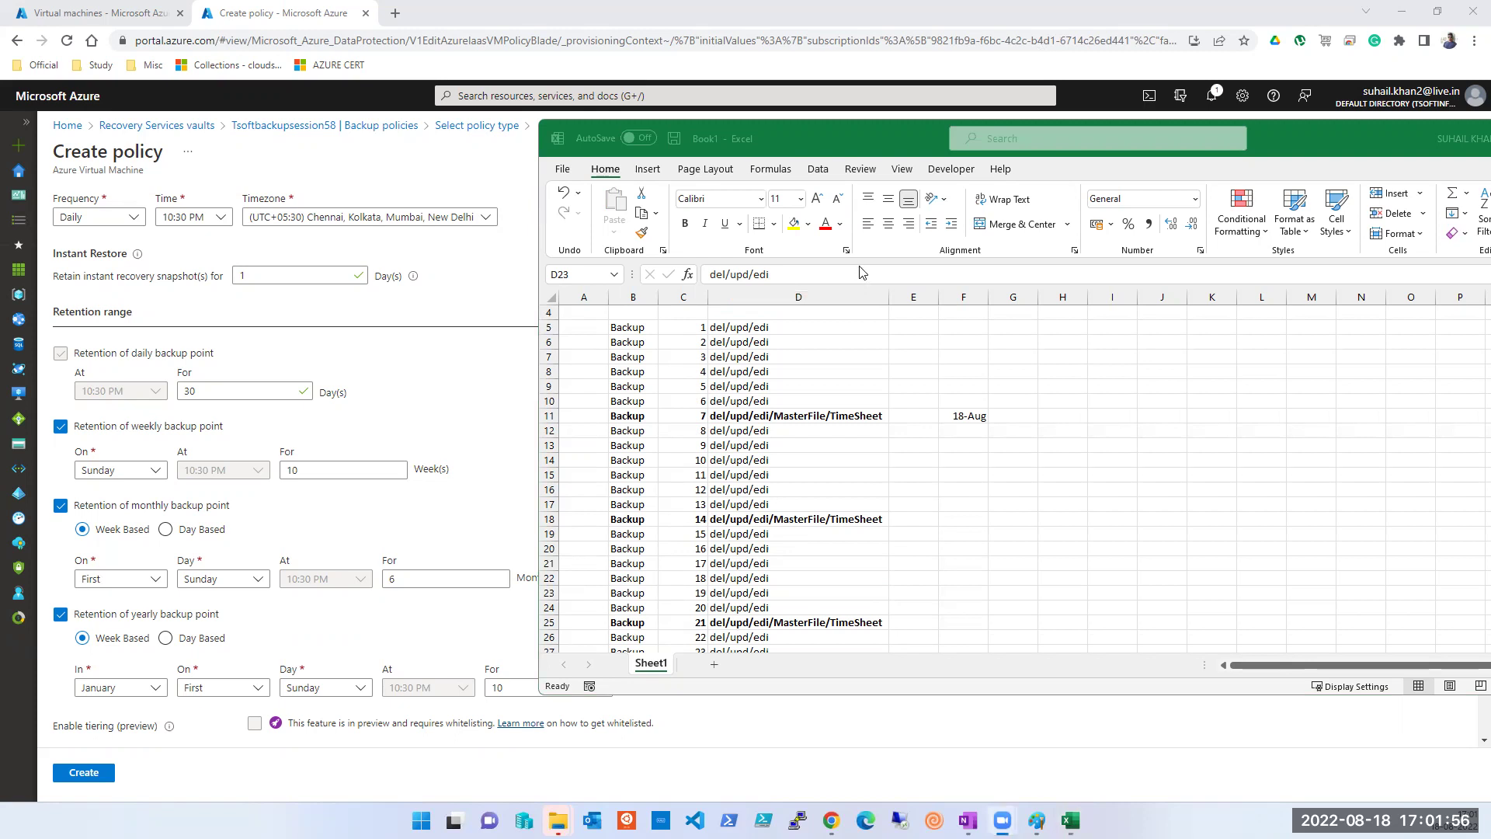
pyautogui.click(963, 417)
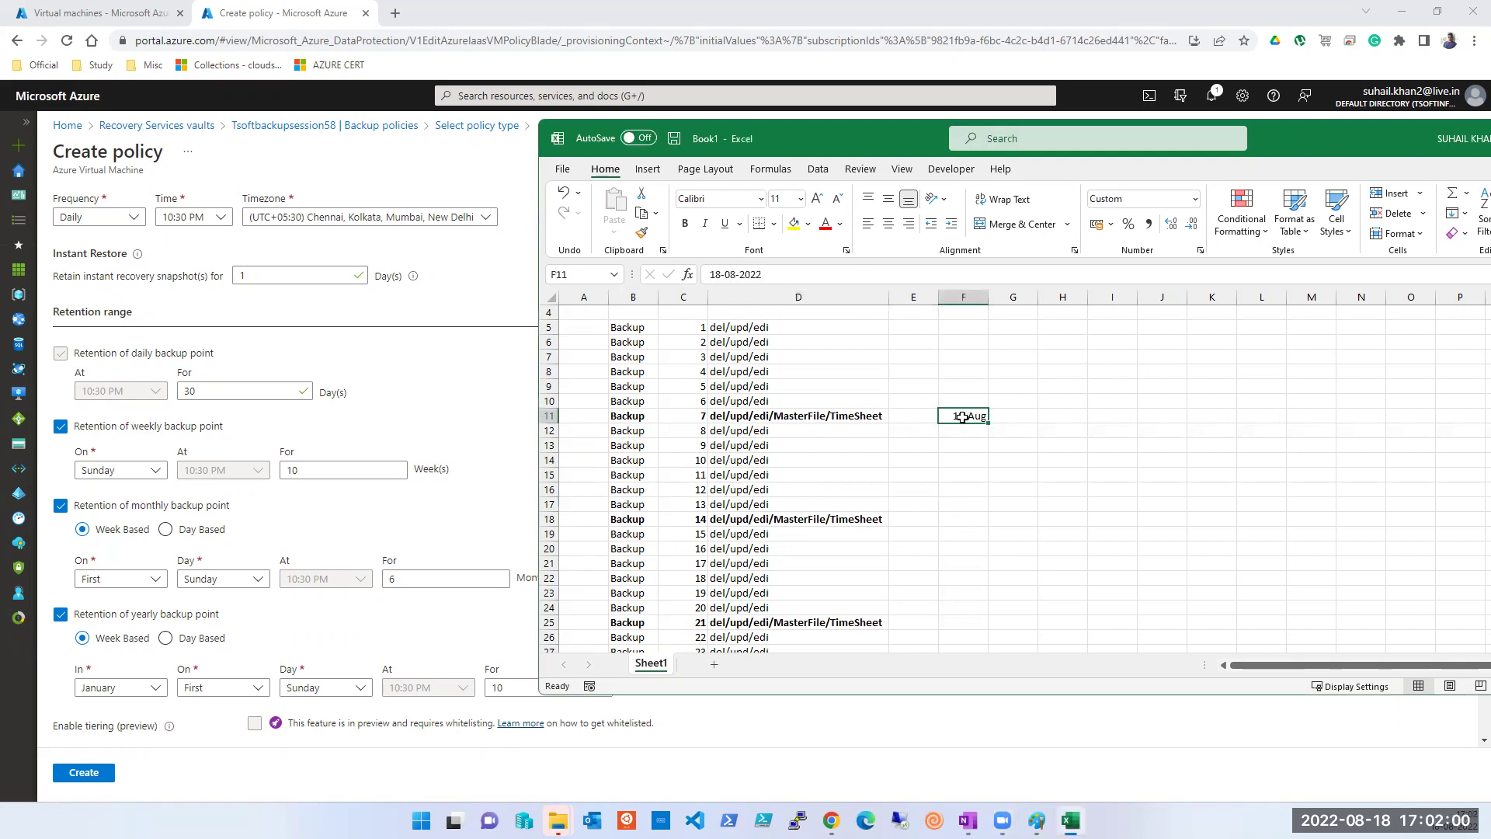
pyautogui.click(748, 399)
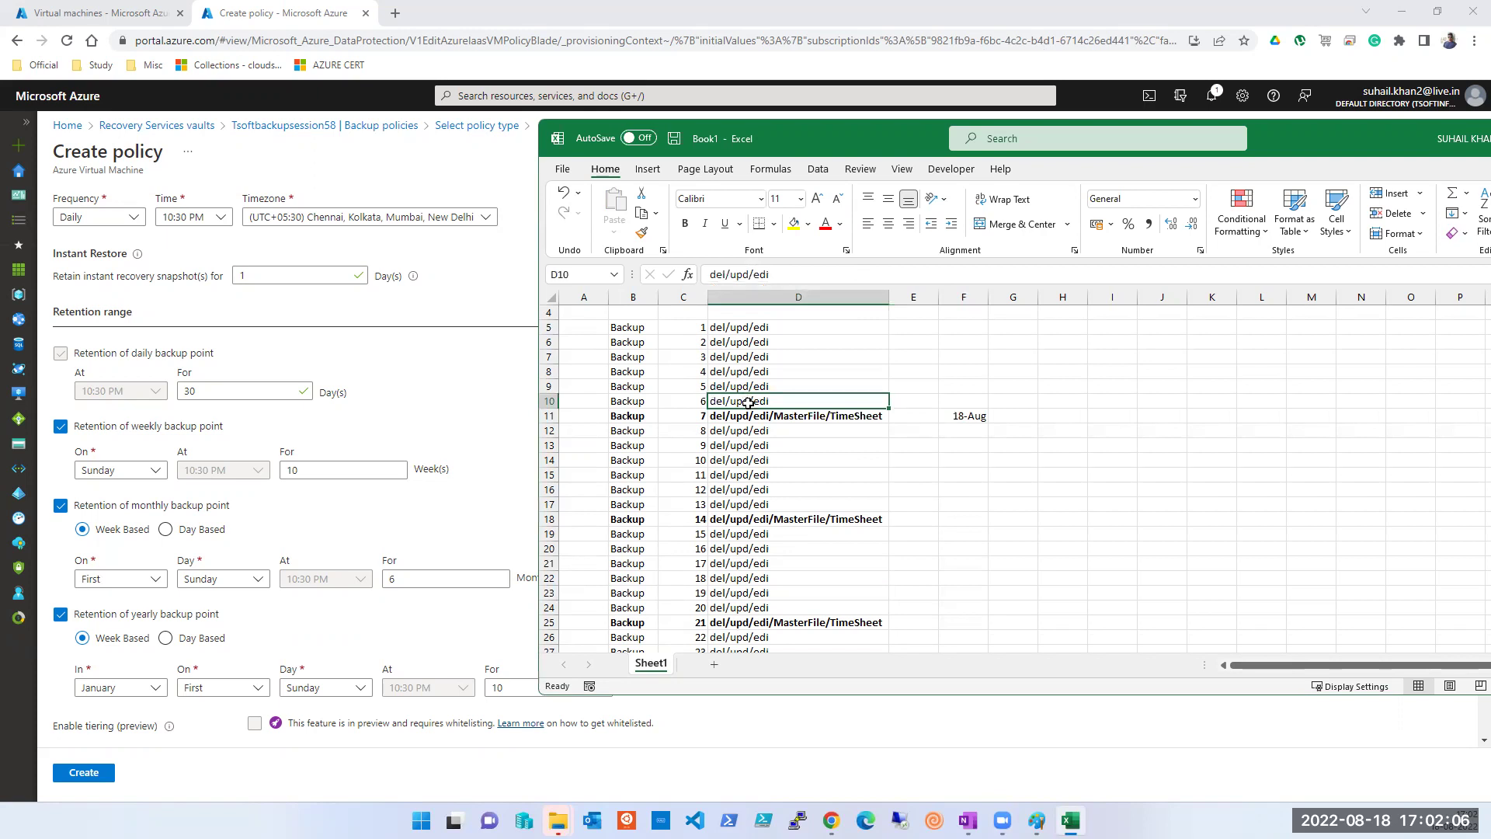
pyautogui.click(733, 595)
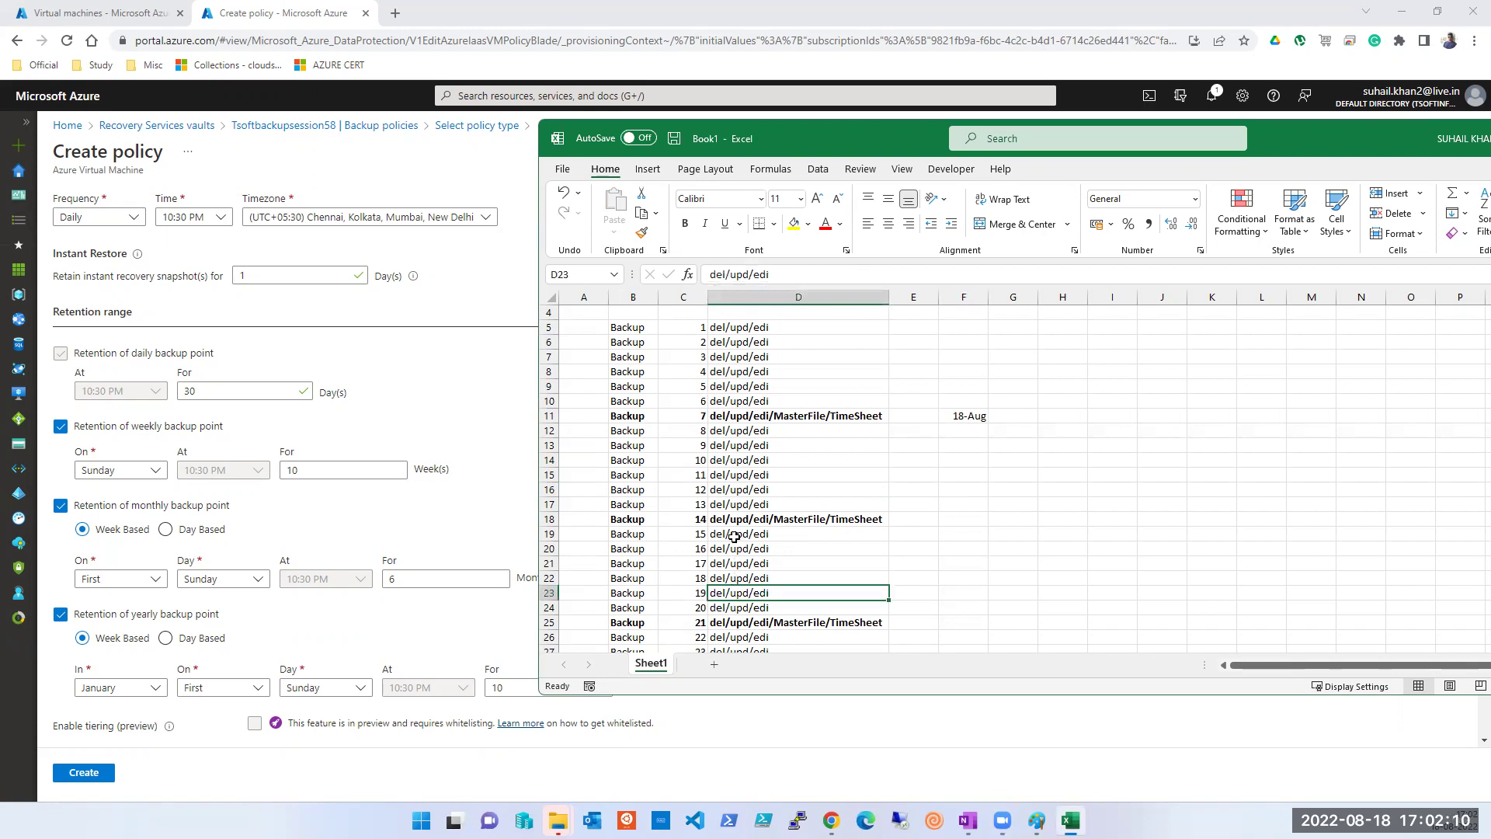
pyautogui.click(719, 401)
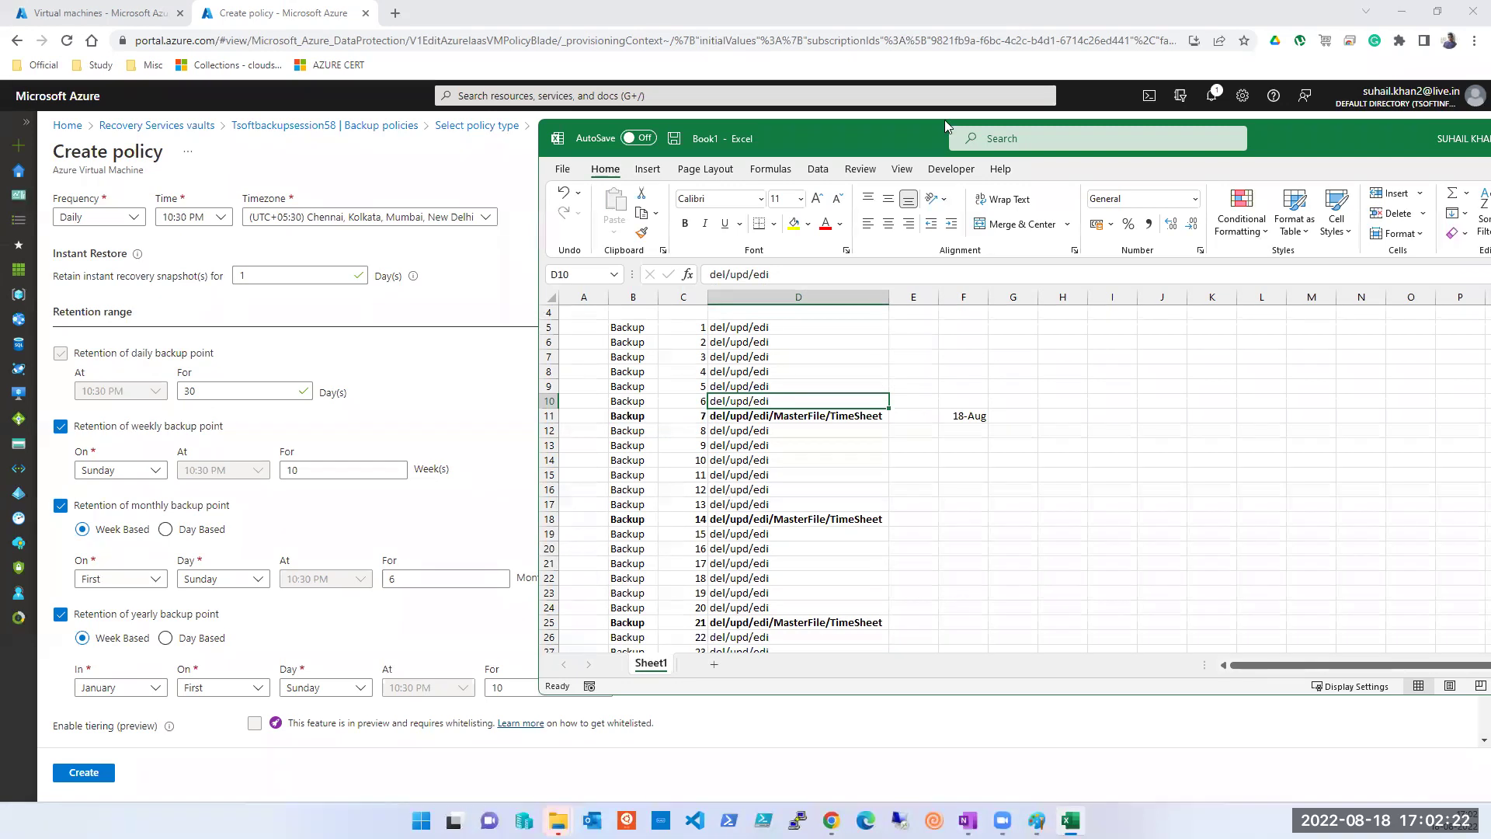
pyautogui.click(750, 21)
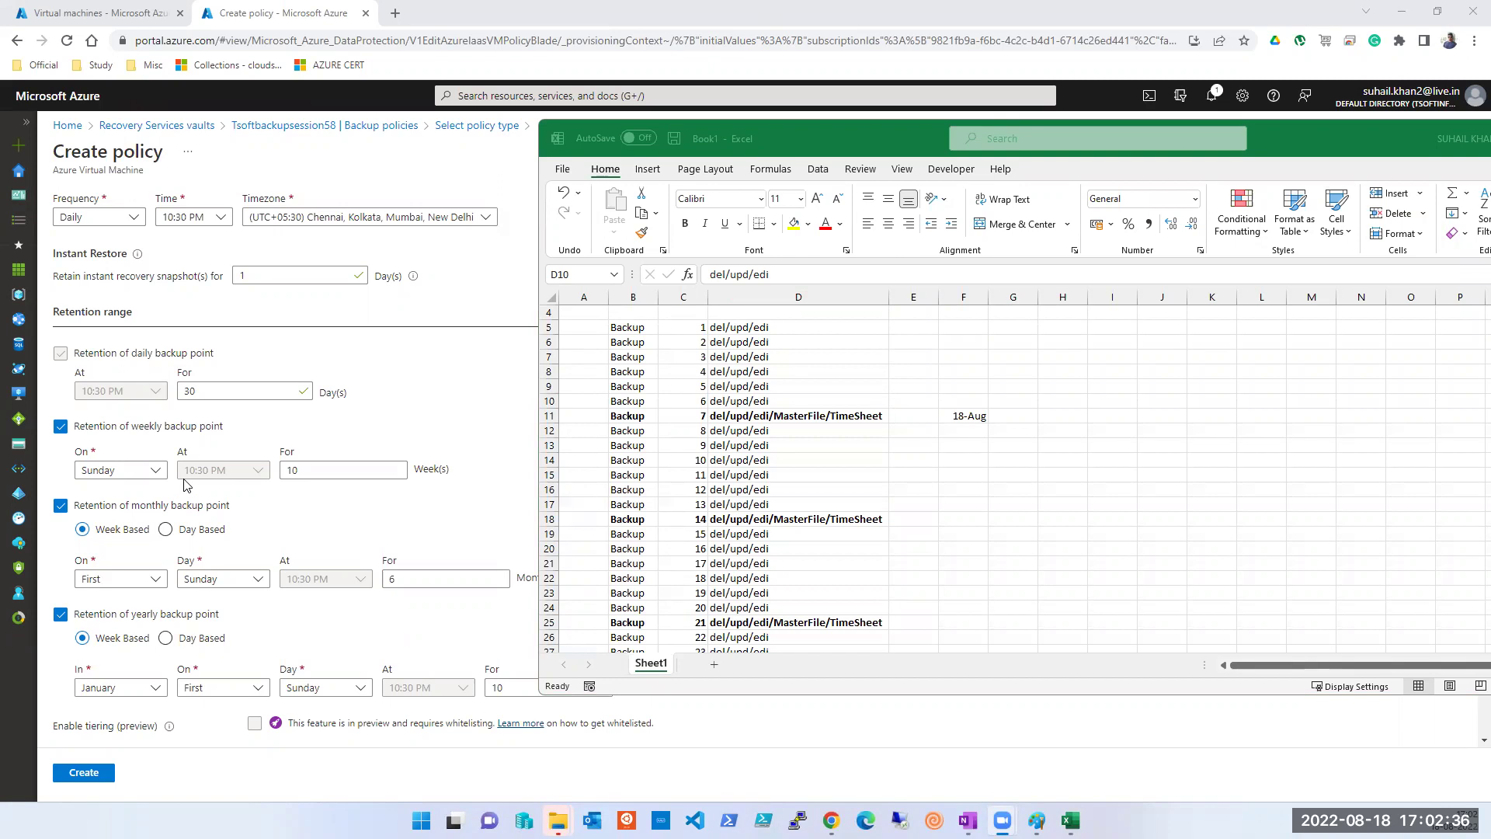
pyautogui.click(888, 465)
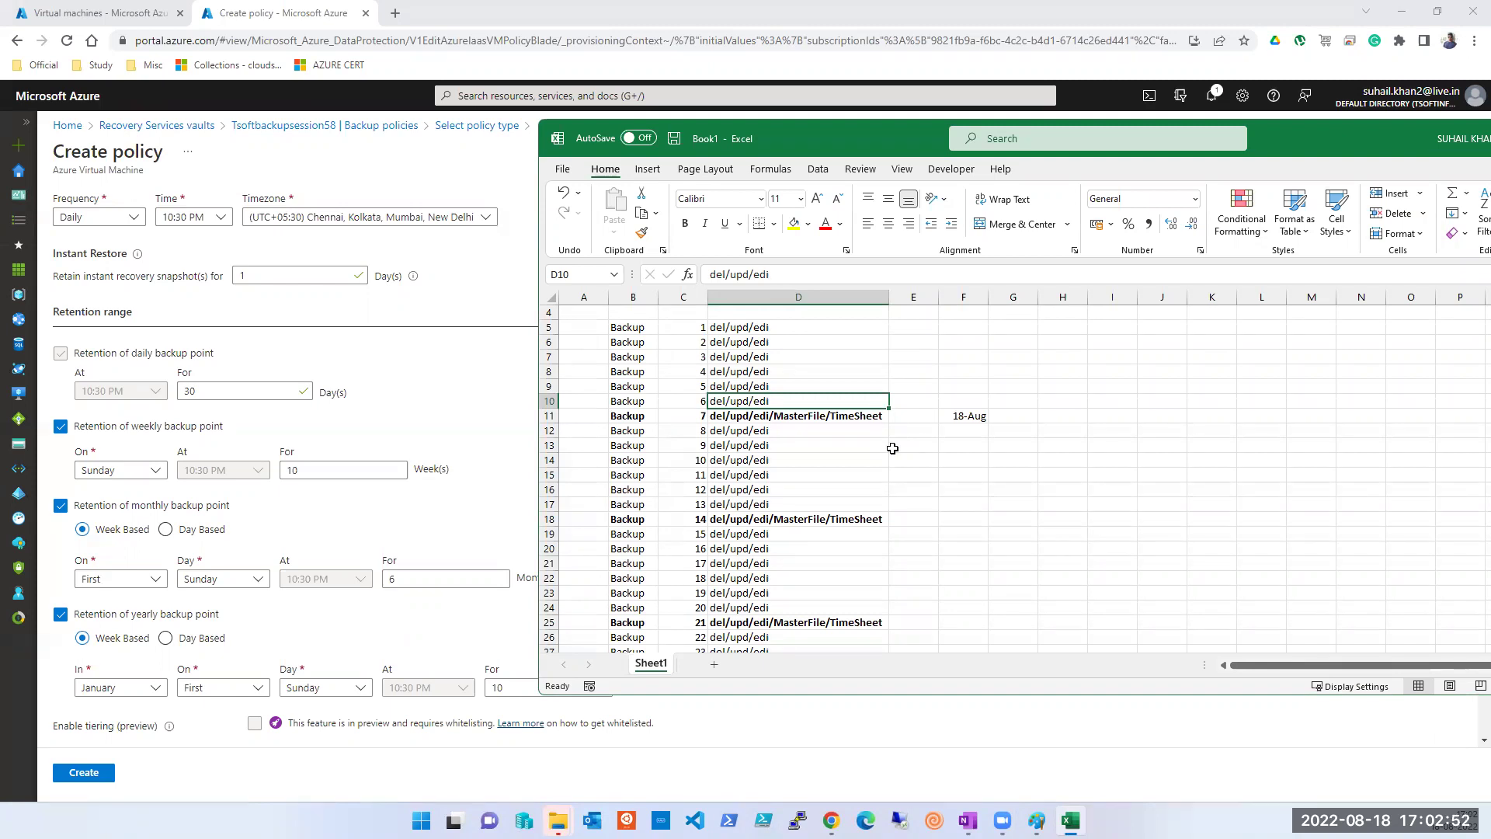
# Step: Compare the daily retention period in the Azure backup policy with the entries for backups 1 to 7 in Excel
pyautogui.click(193, 392)
pyautogui.doubleClick(191, 393)
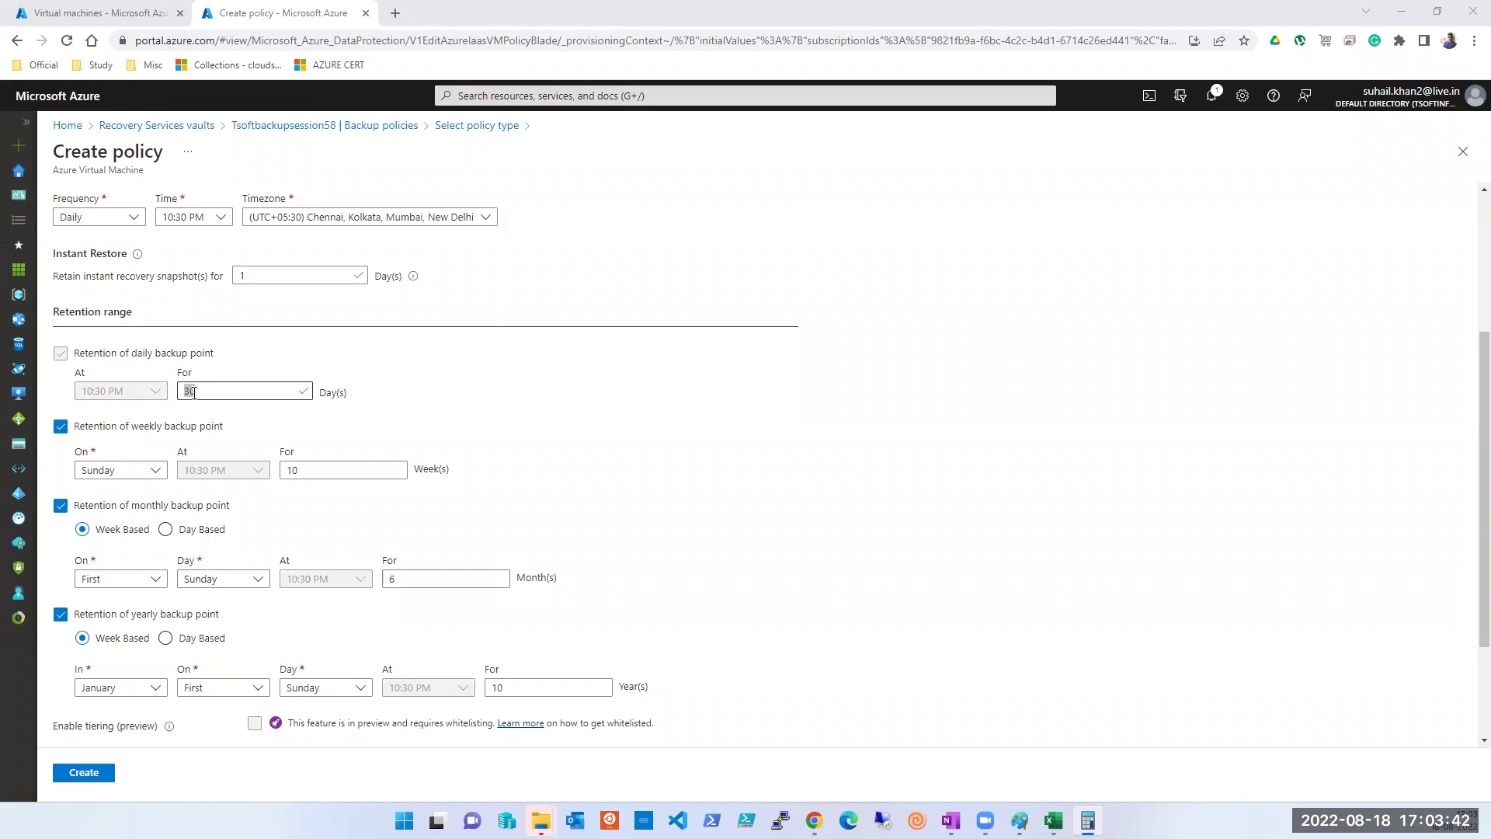
pyautogui.click(1054, 820)
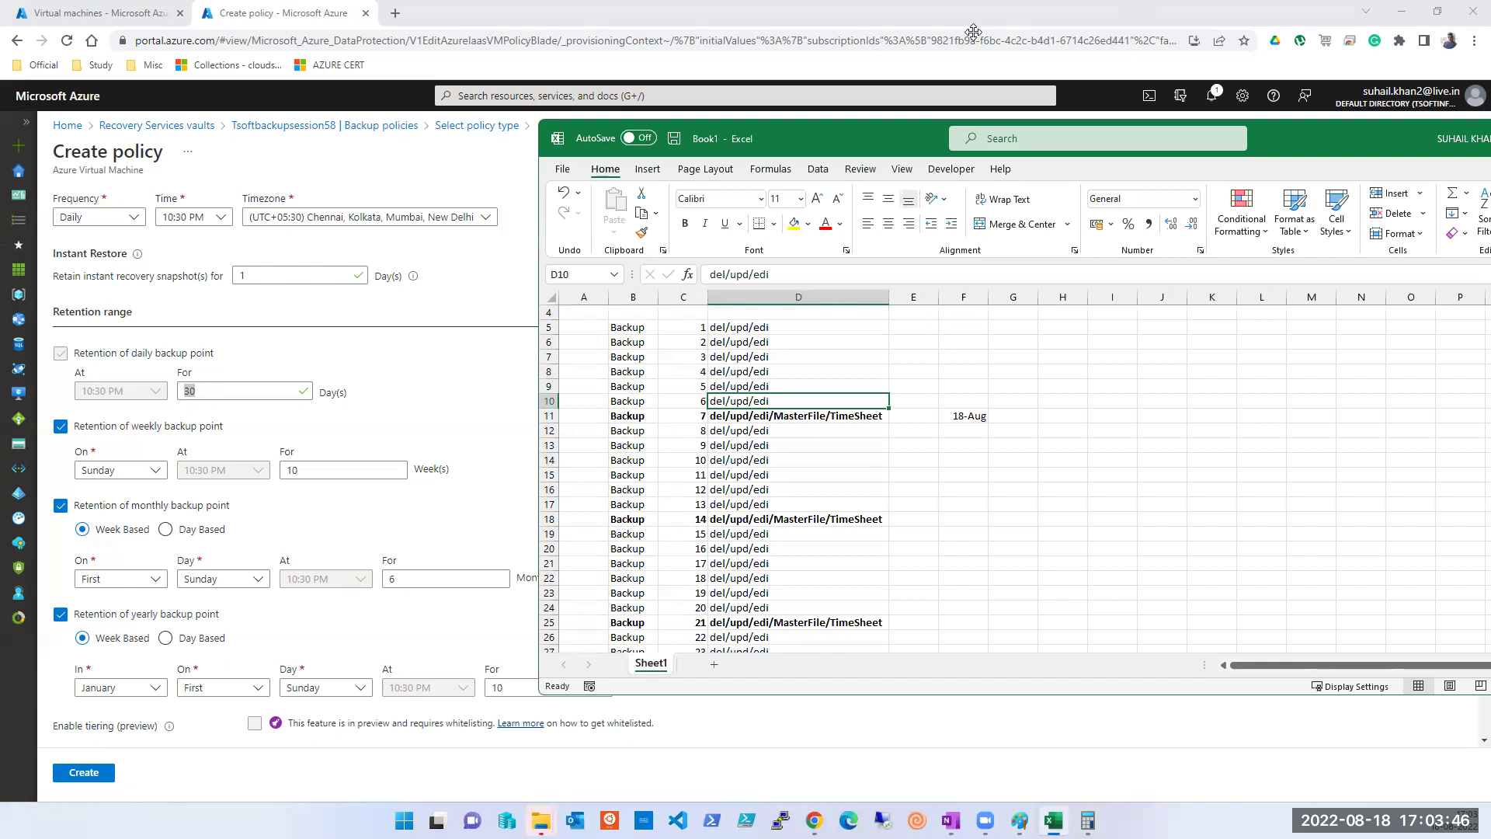
pyautogui.click(758, 31)
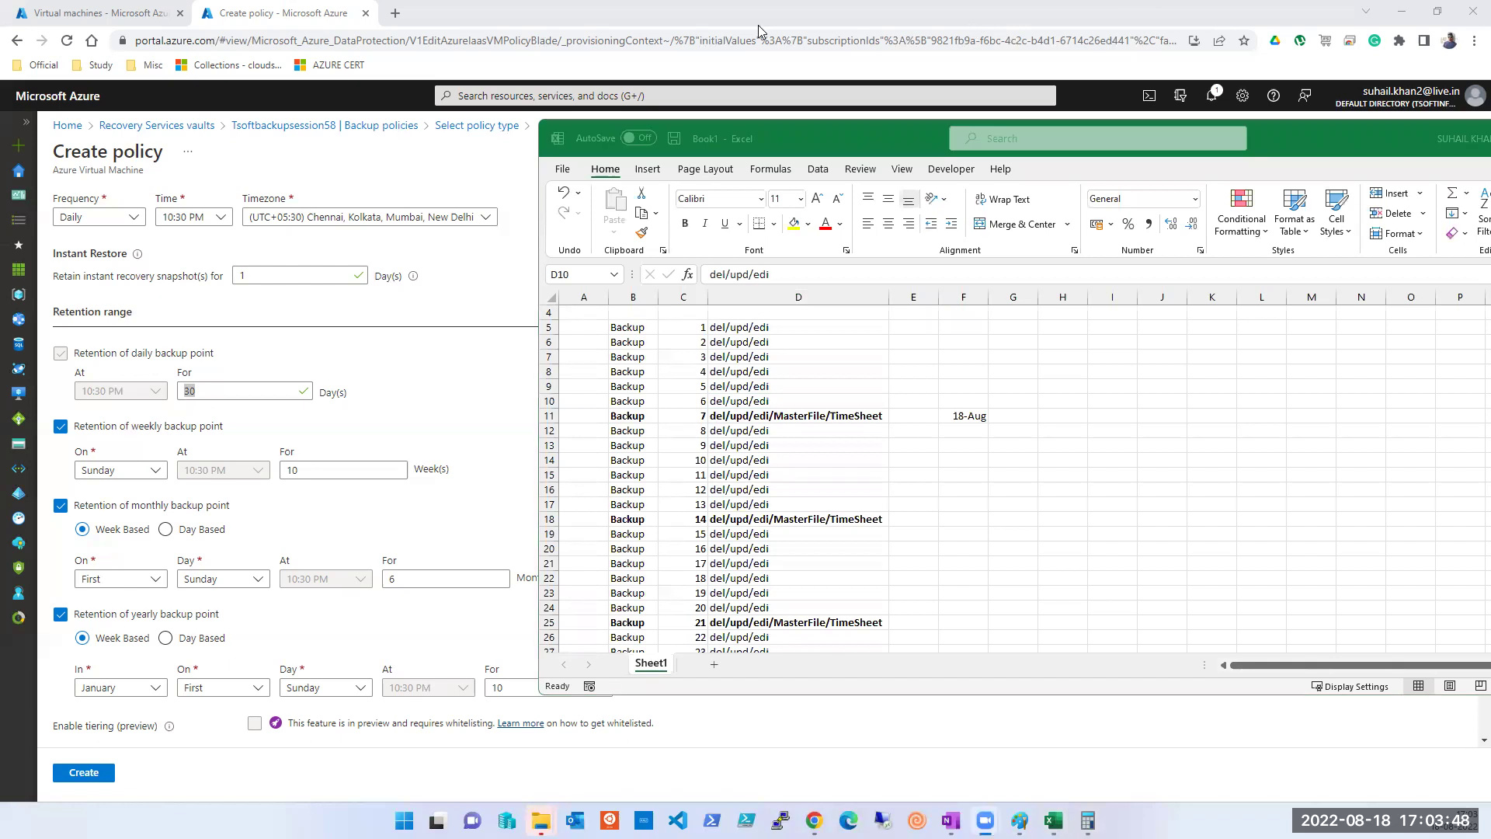
pyautogui.click(802, 422)
pyautogui.click(763, 334)
pyautogui.click(751, 413)
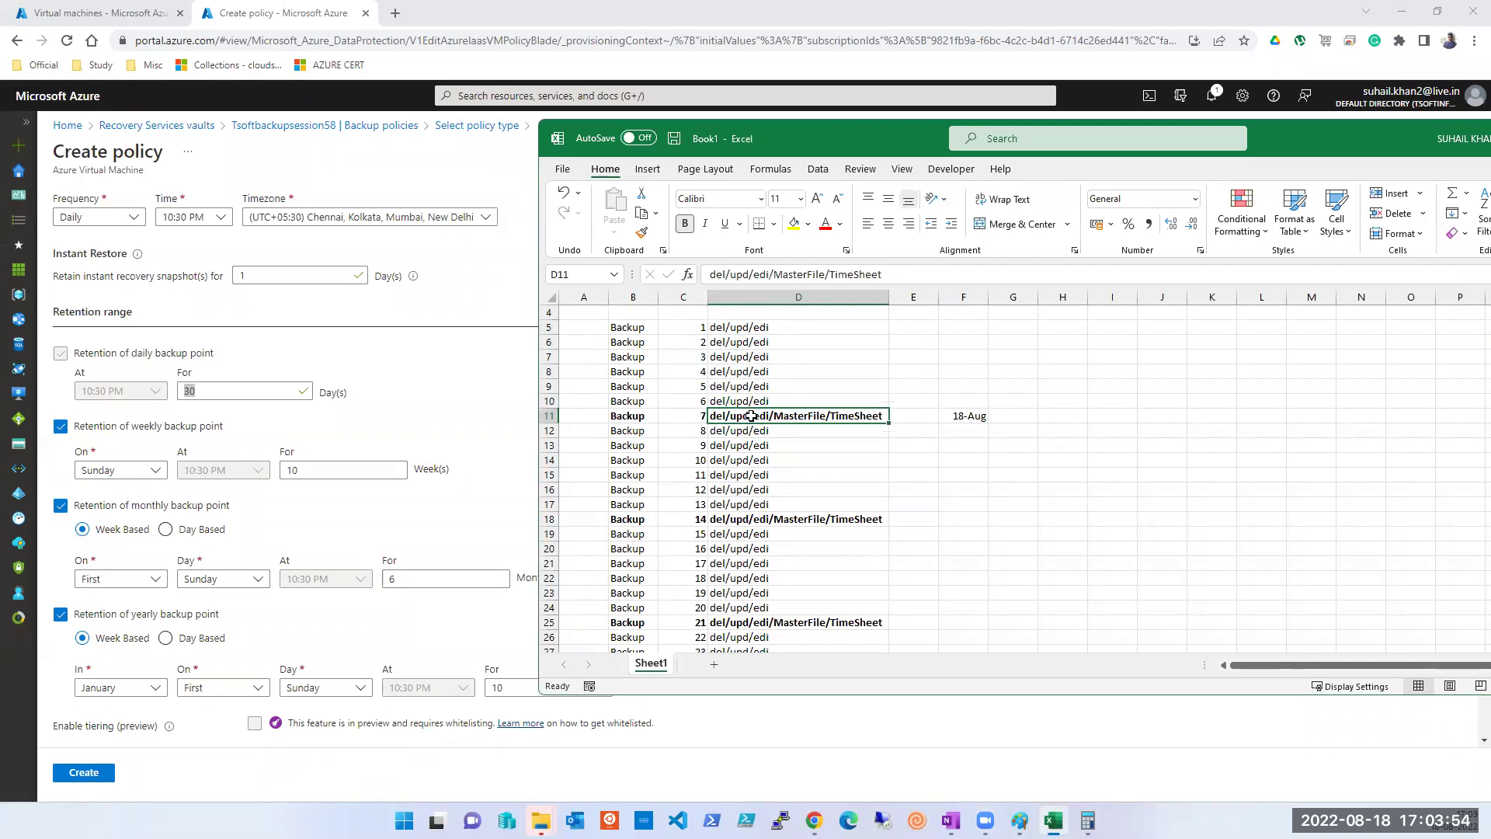
pyautogui.click(907, 415)
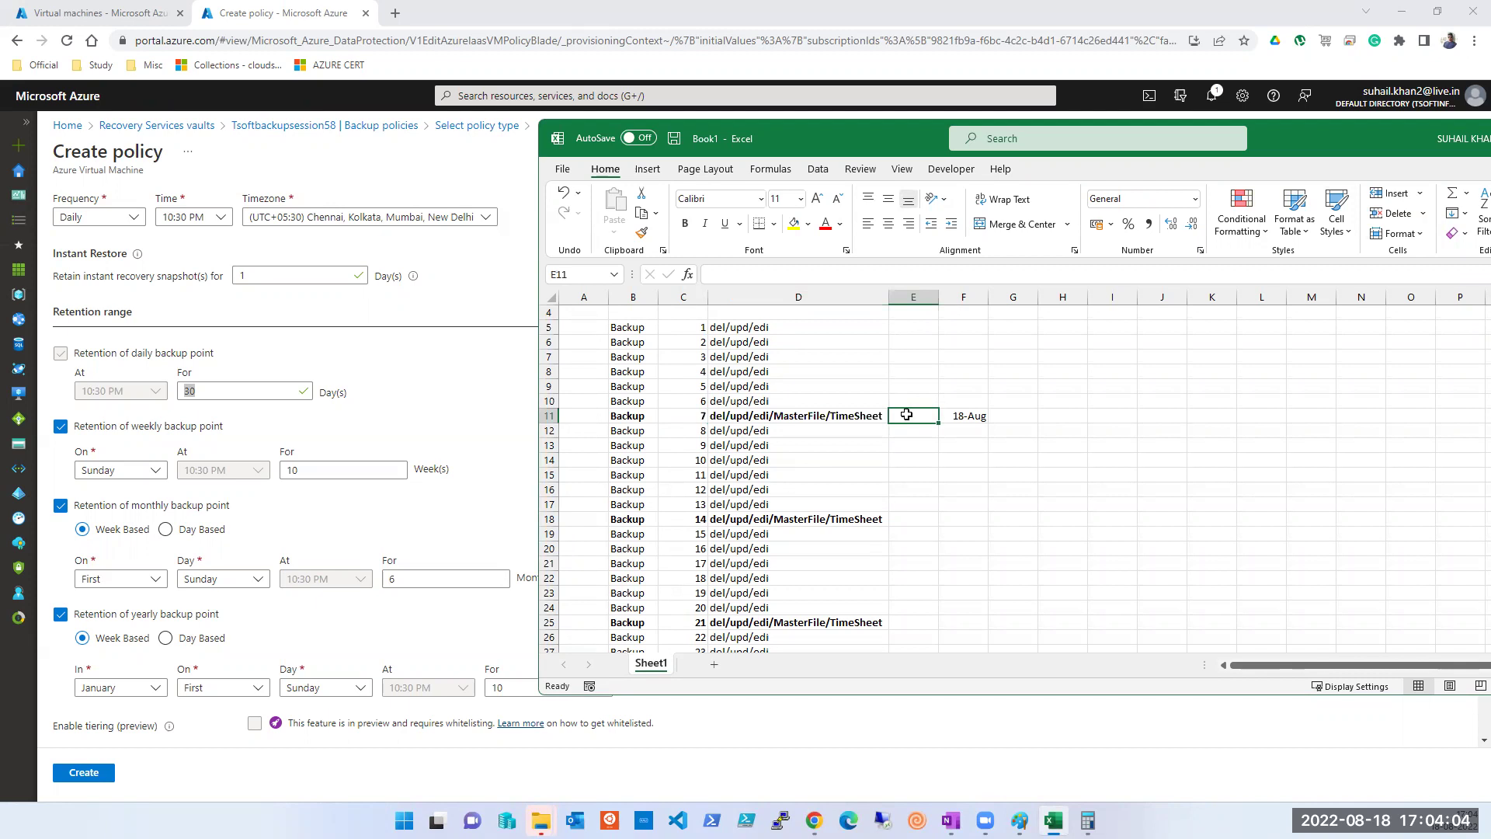
pyautogui.press('Up')
pyautogui.press('Up')
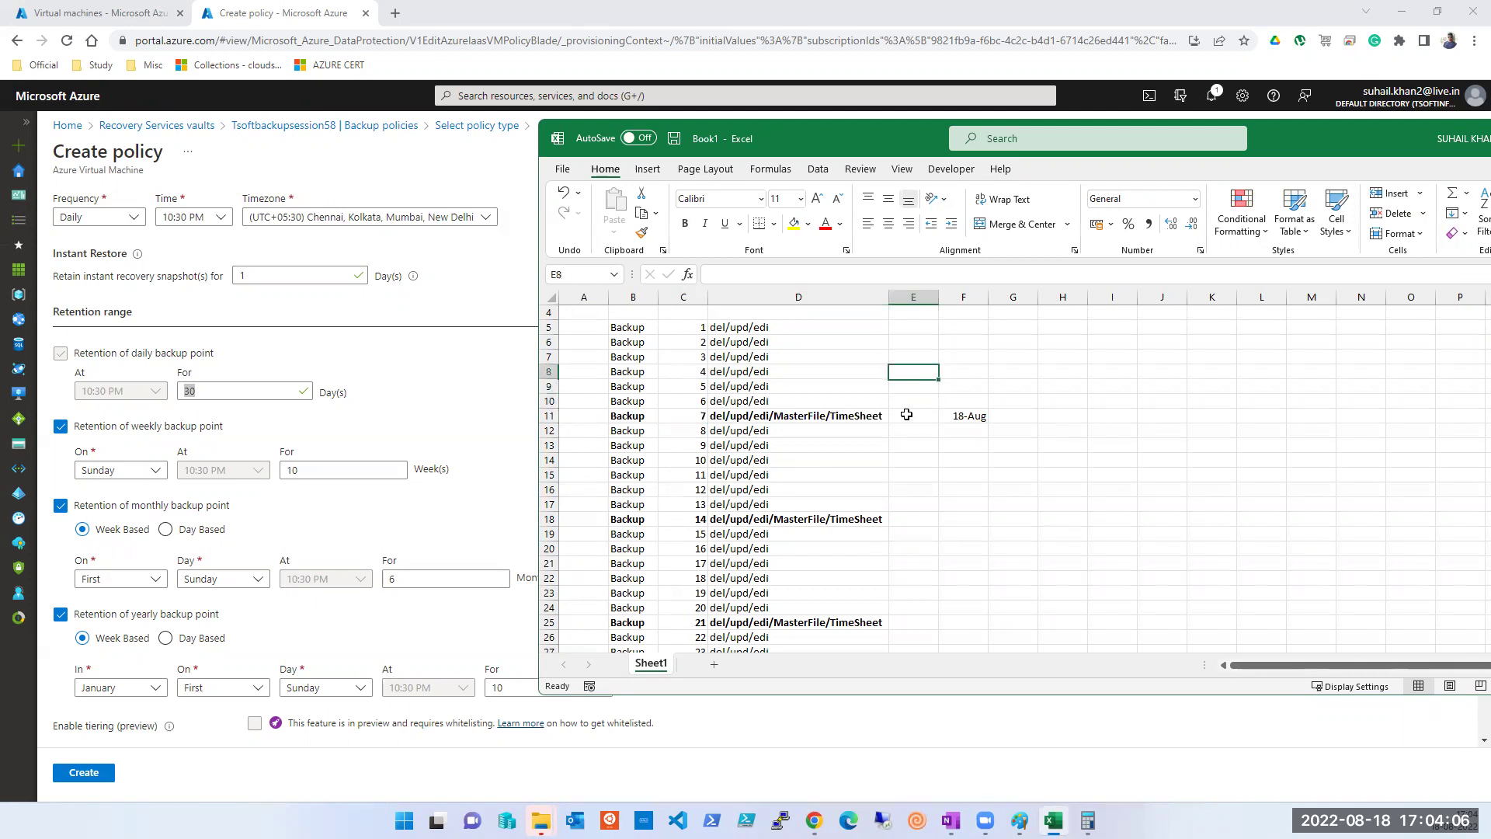
# Step: Copy the backup notes from D5:D31 into column E starting at E5 and fit column E's width to its contents
pyautogui.press('Left')
pyautogui.press('Left')
pyautogui.press('Up')
pyautogui.press('Up')
pyautogui.press('Up')
pyautogui.press('Right')
pyautogui.press('Up')
pyautogui.hotkey('shift', 'Down')
pyautogui.hotkey('shift', 'Down')
pyautogui.hotkey('shift', 'Down')
pyautogui.hotkey('shift', 'Down')
pyautogui.hotkey('shift', 'Down')
pyautogui.hotkey('shift', 'Down')
pyautogui.hotkey('shift', 'Down')
pyautogui.hotkey('shift', 'Down')
pyautogui.hotkey('shift', 'Down')
pyautogui.hotkey('shift', 'Down')
pyautogui.hotkey('shift', 'Down')
pyautogui.hotkey('shift', 'Down')
pyautogui.hotkey('shift', 'Down')
pyautogui.hotkey('shift', 'Down')
pyautogui.hotkey('shift', 'Down')
pyautogui.hotkey('shift', 'Down')
pyautogui.hotkey('shift', 'Down')
pyautogui.hotkey('shift', 'Down')
pyautogui.hotkey('shift', 'Down')
pyautogui.hotkey('shift', 'Down')
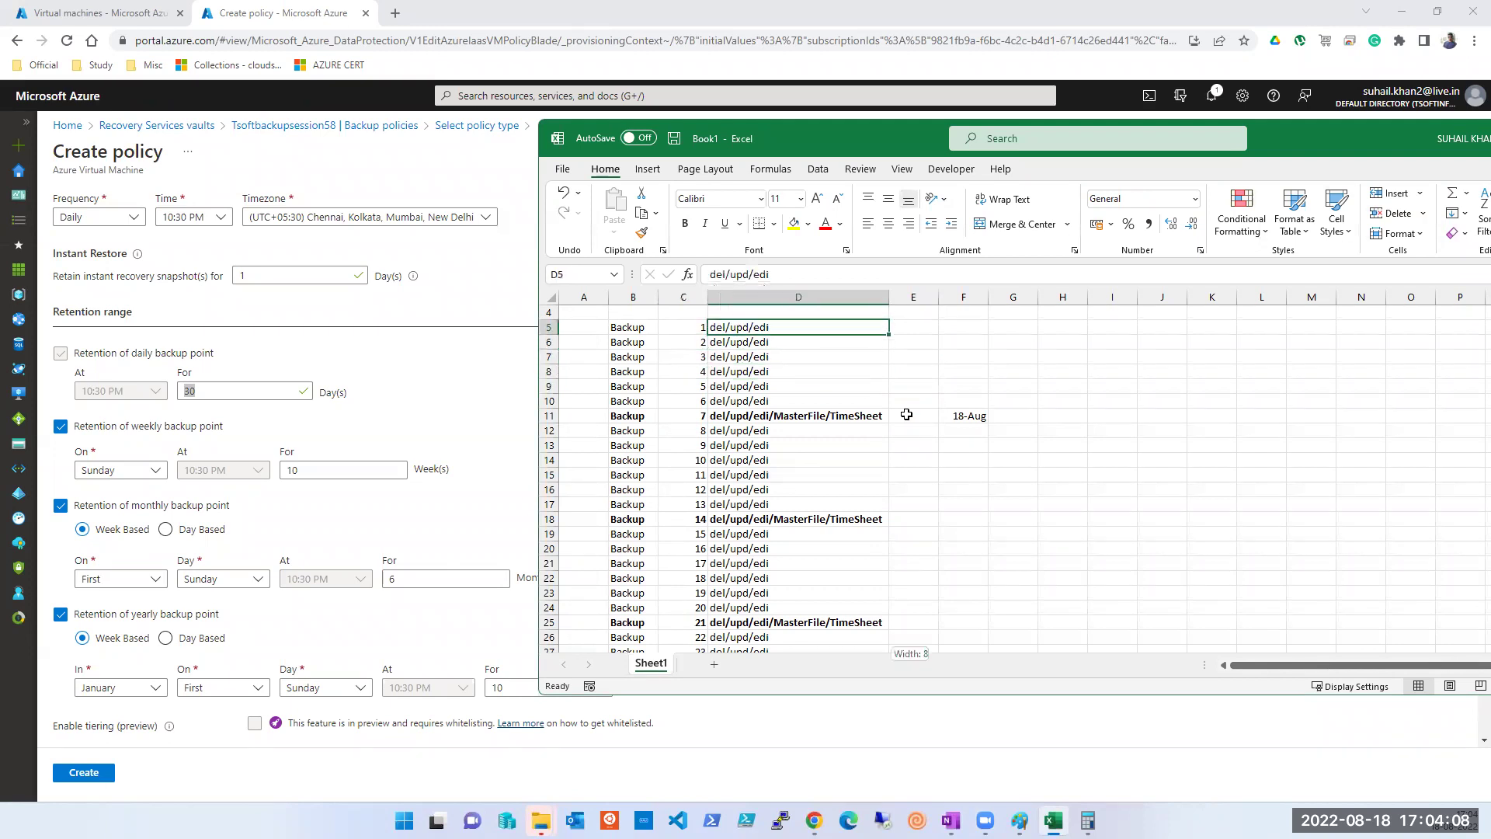
pyautogui.hotkey('ctrl', 'c')
pyautogui.scroll(3, 906, 414)
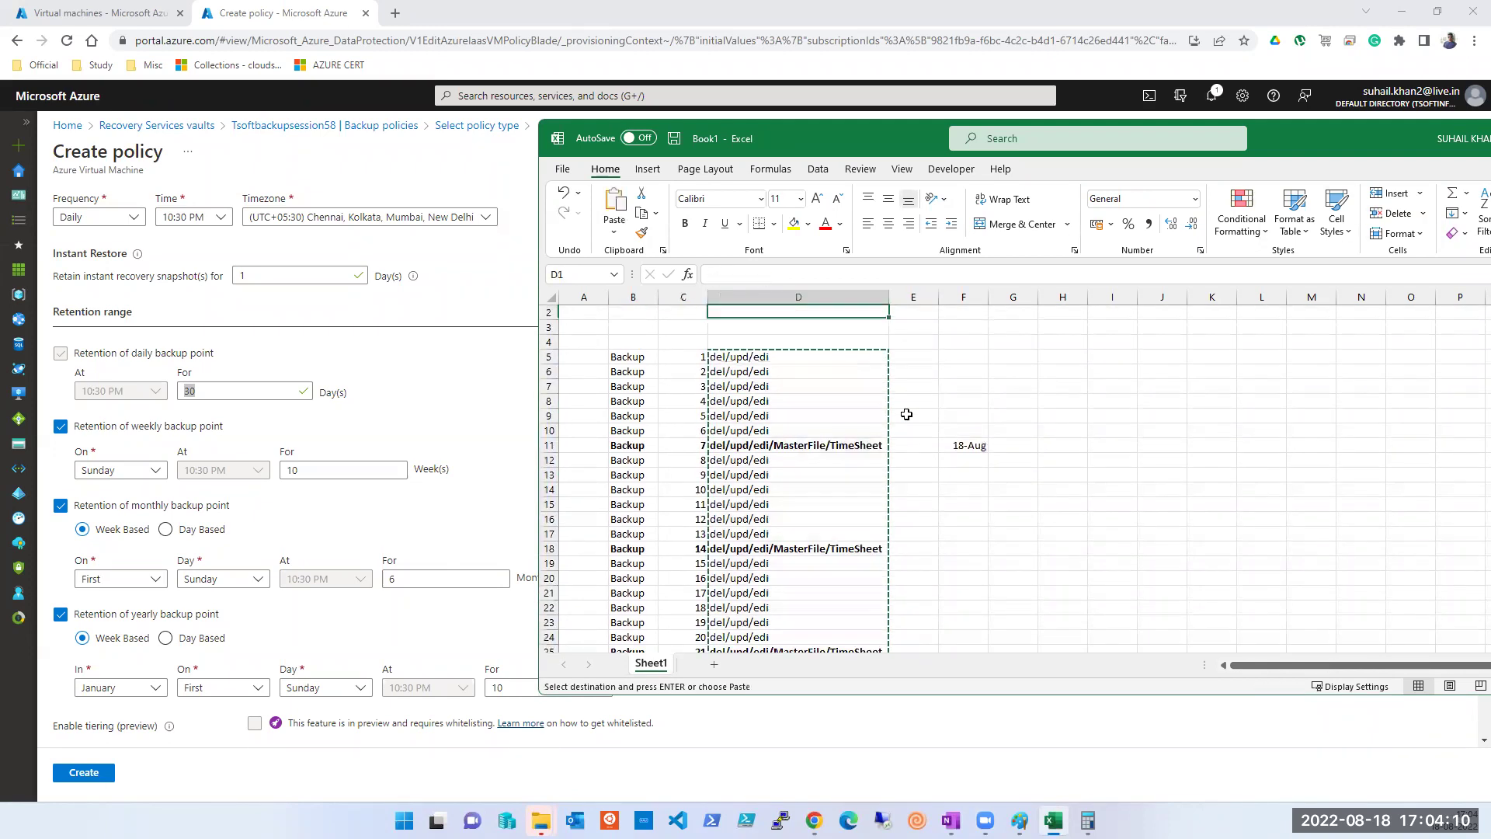
pyautogui.press('Right')
pyautogui.hotkey('ctrl', 'v')
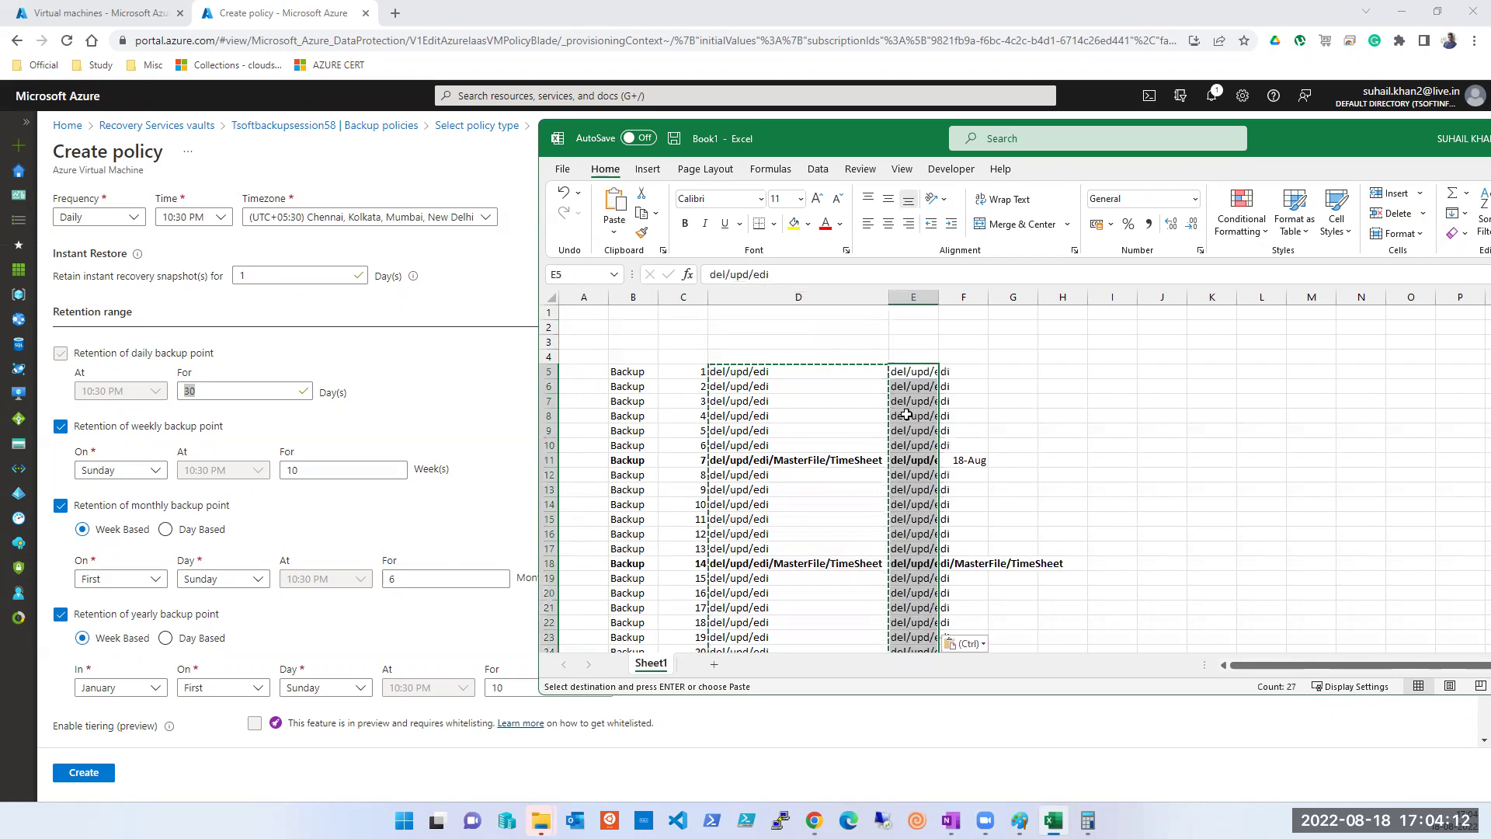
pyautogui.doubleClick(938, 297)
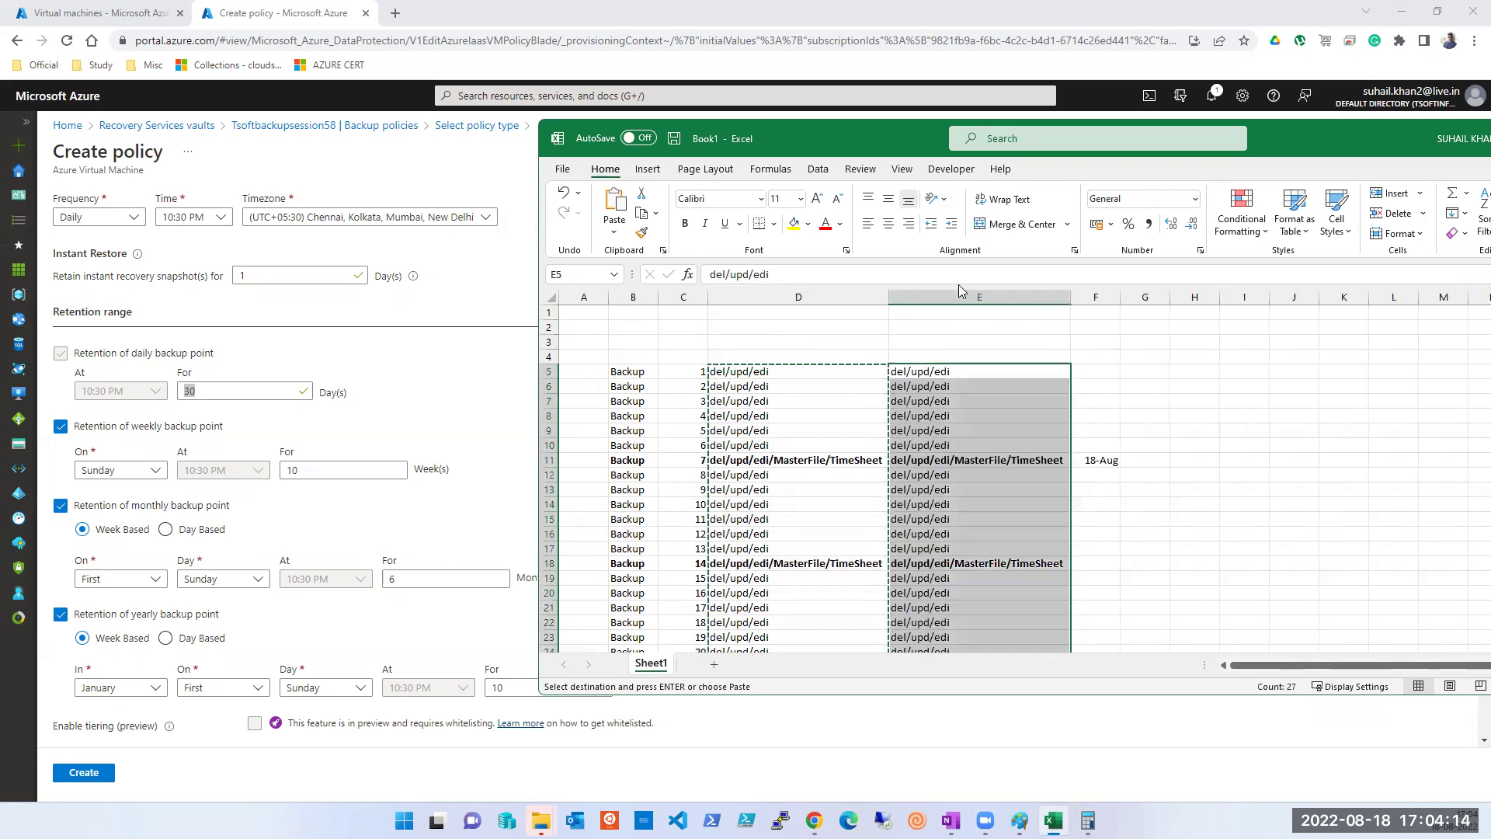
# Step: Maximize the Excel window and clear the date from F11
pyautogui.doubleClick(1374, 133)
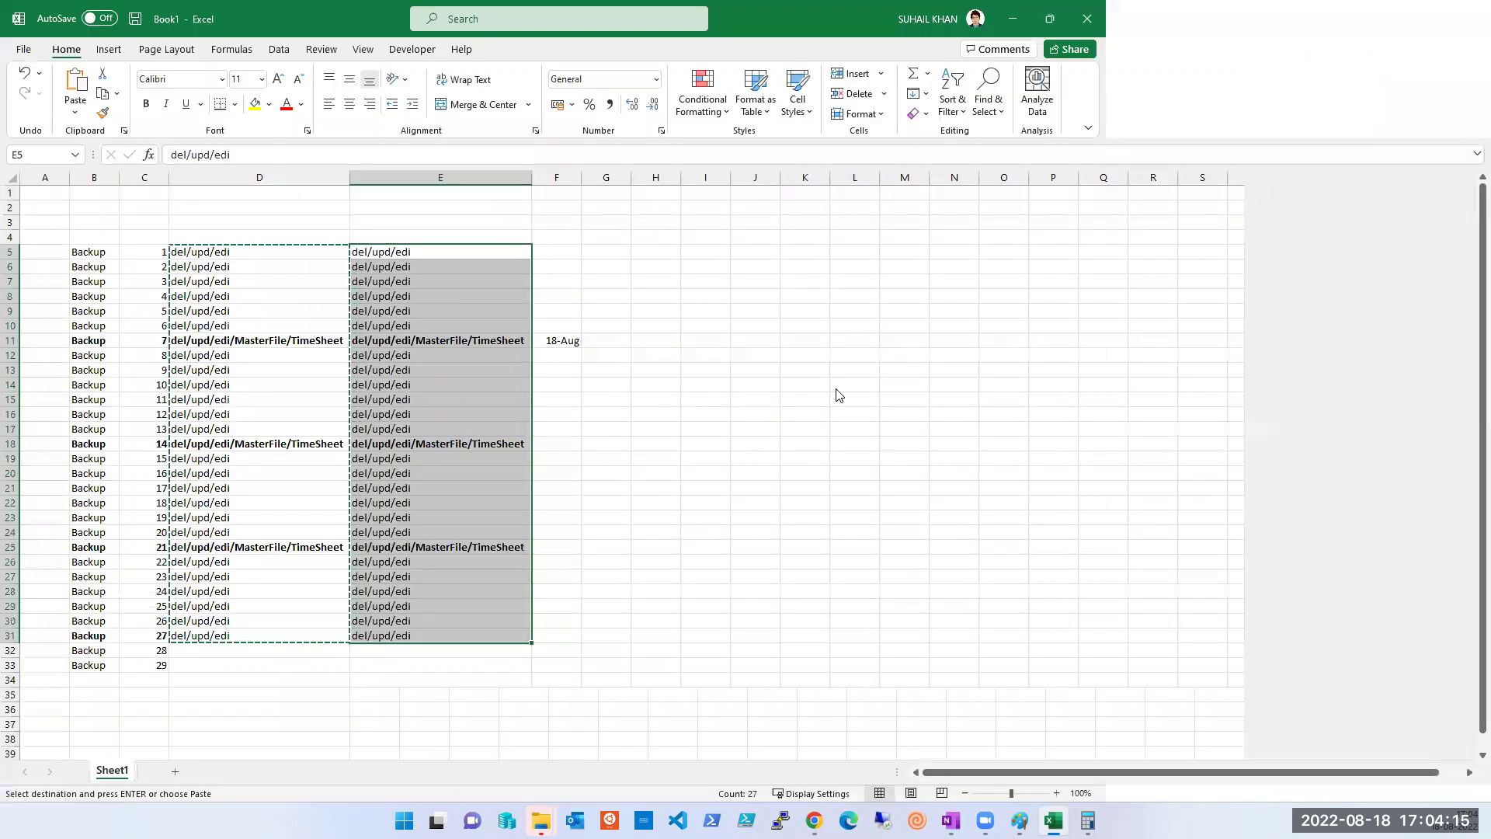
pyautogui.click(575, 342)
pyautogui.press('Delete')
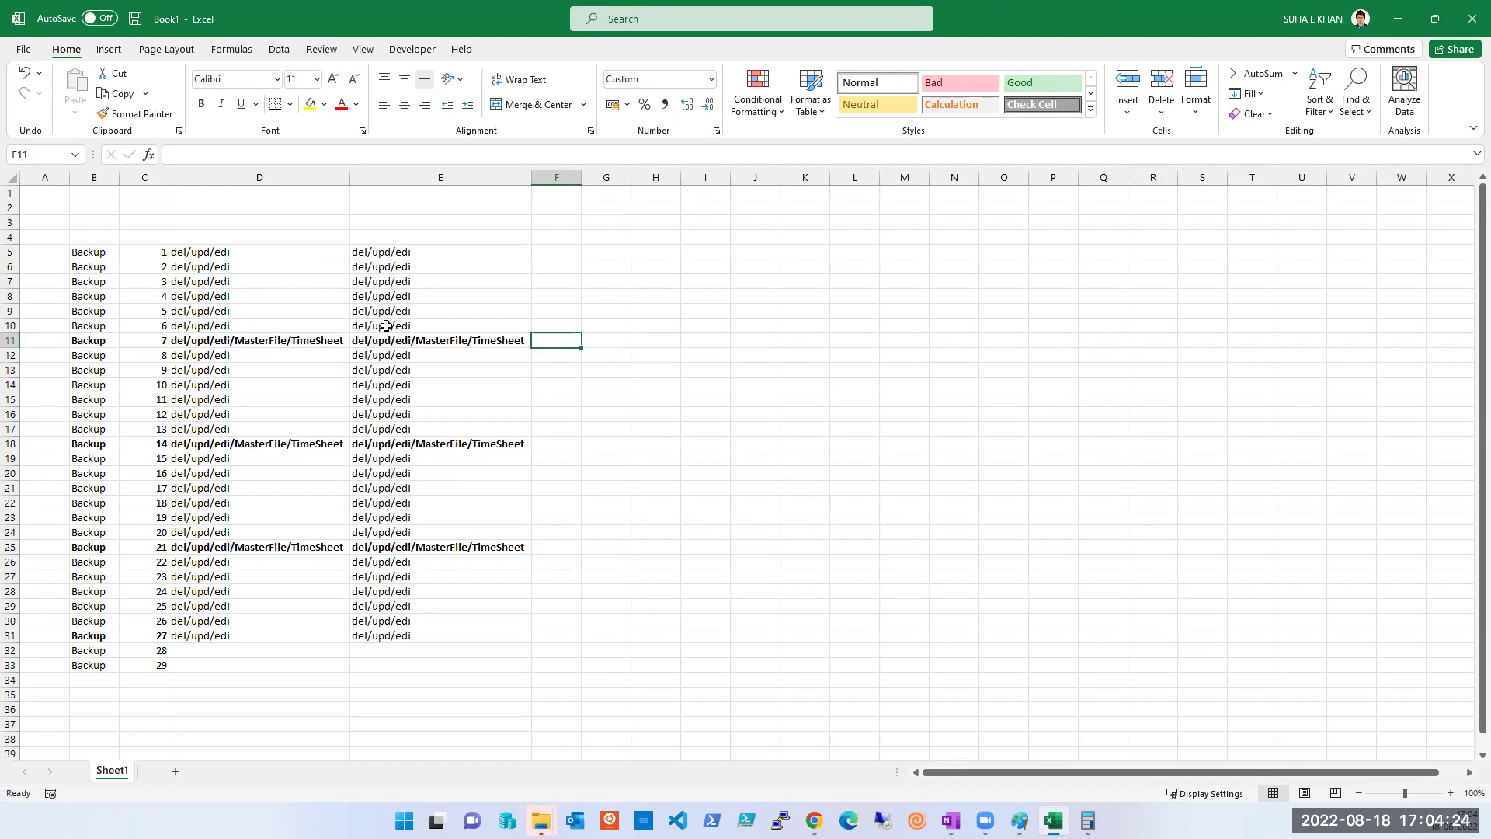
# Step: Copy the notes from E5:E31 into column F starting at F5 and fit column F's width to its contents
pyautogui.moveTo(379, 252); pyautogui.dragTo(384, 629)
pyautogui.hotkey('ctrl', 'c')
pyautogui.click(557, 250)
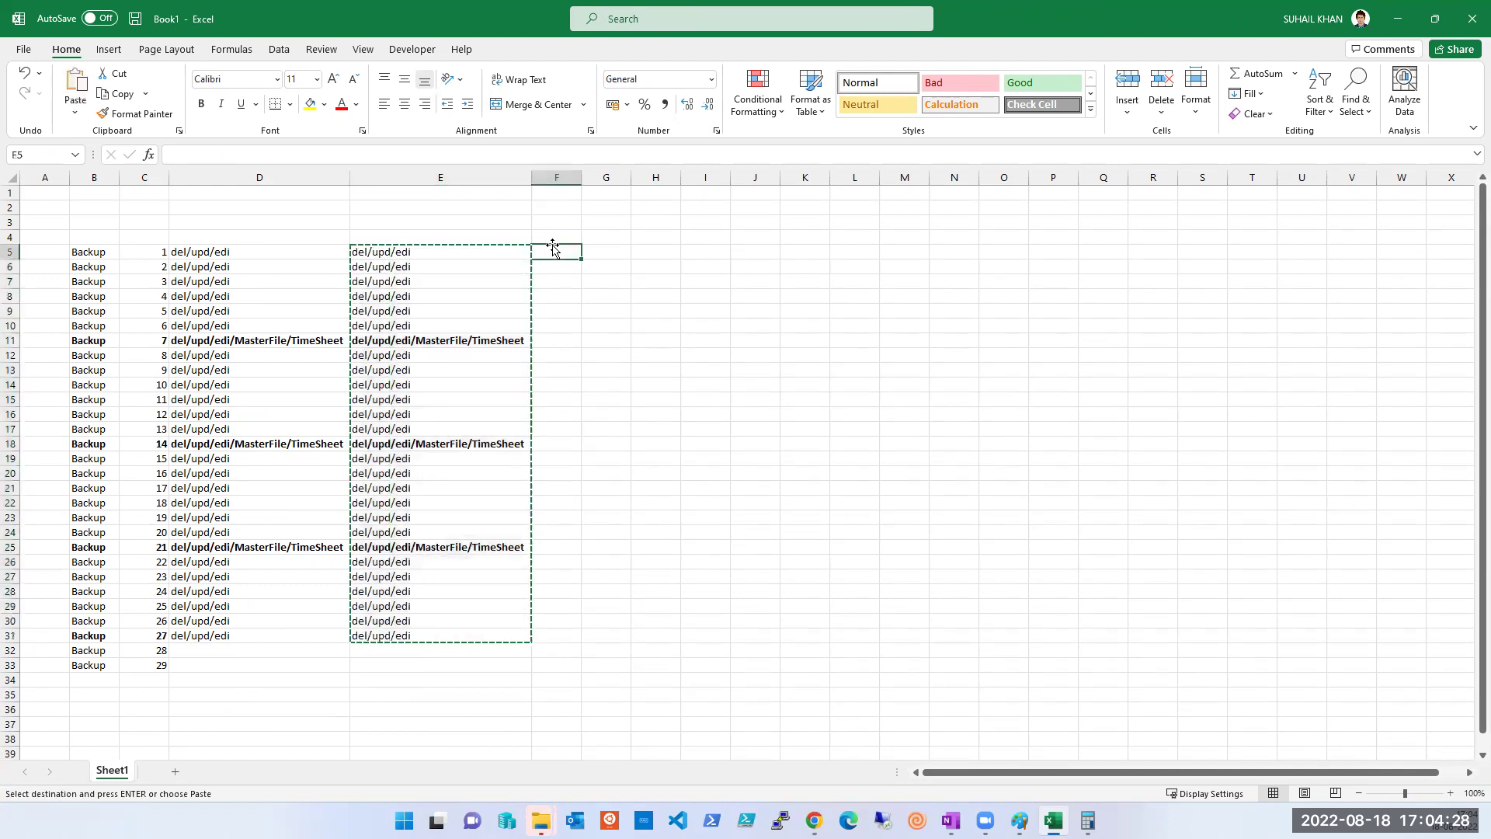
pyautogui.hotkey('ctrl', 'v')
pyautogui.doubleClick(581, 177)
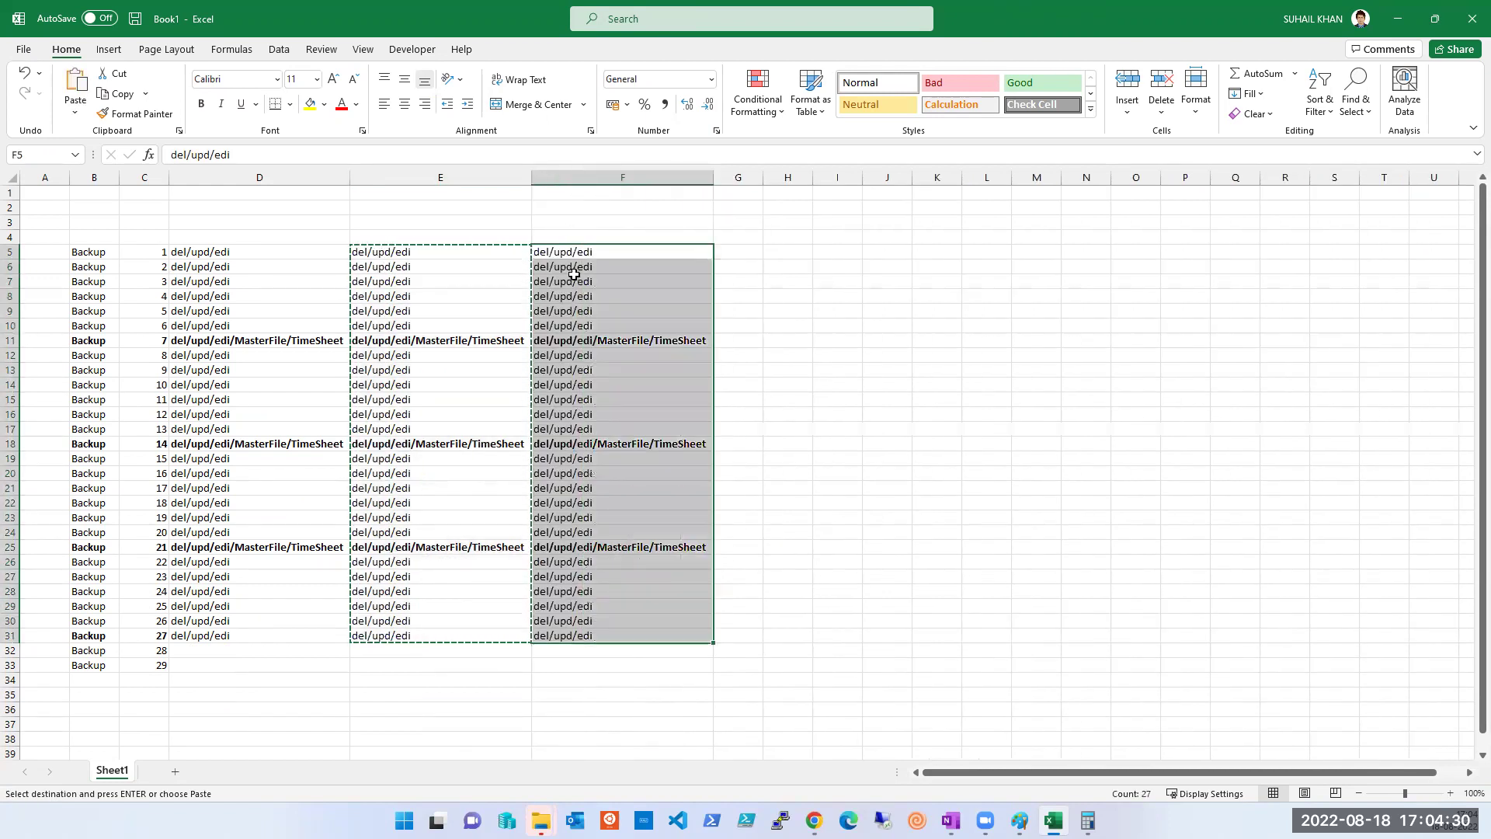
# Step: Clear the del/upd/edi notes in F5:F10, beside backups 1 to 6
pyautogui.click(580, 251)
pyautogui.moveTo(580, 250); pyautogui.dragTo(588, 285)
pyautogui.hotkey('shift', 'Down')
pyautogui.press('Delete')
# Step: Clear the del/upd/edi notes in F12:F17, beside backups 8 to 13
pyautogui.click(588, 285)
pyautogui.press('Down')
pyautogui.press('Down')
pyautogui.press('Down')
pyautogui.press('Down')
pyautogui.press('Down')
pyautogui.press('Down')
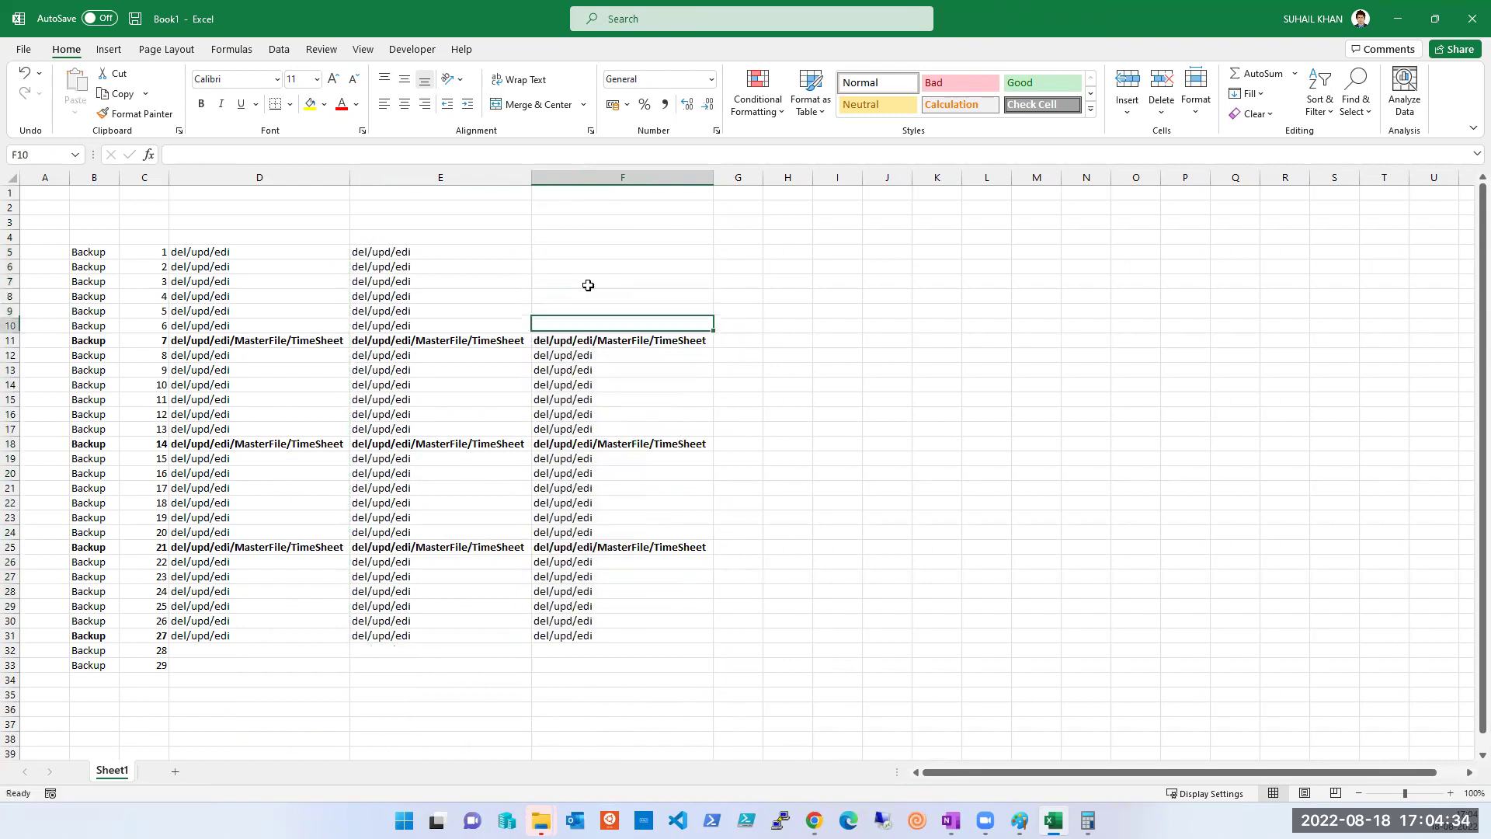
pyautogui.press('Up')
pyautogui.hotkey('shift', 'Down')
pyautogui.hotkey('shift', 'Down')
pyautogui.hotkey('shift', 'Down')
pyautogui.hotkey('shift', 'Down')
pyautogui.hotkey('shift', 'Down')
pyautogui.press('Delete')
# Step: Clear the del/upd/edi notes in F19:F24, beside backups 15 to 20
pyautogui.press('Down')
pyautogui.press('Down')
pyautogui.press('Down')
pyautogui.press('Down')
pyautogui.press('Down')
pyautogui.press('Down')
pyautogui.press('Down')
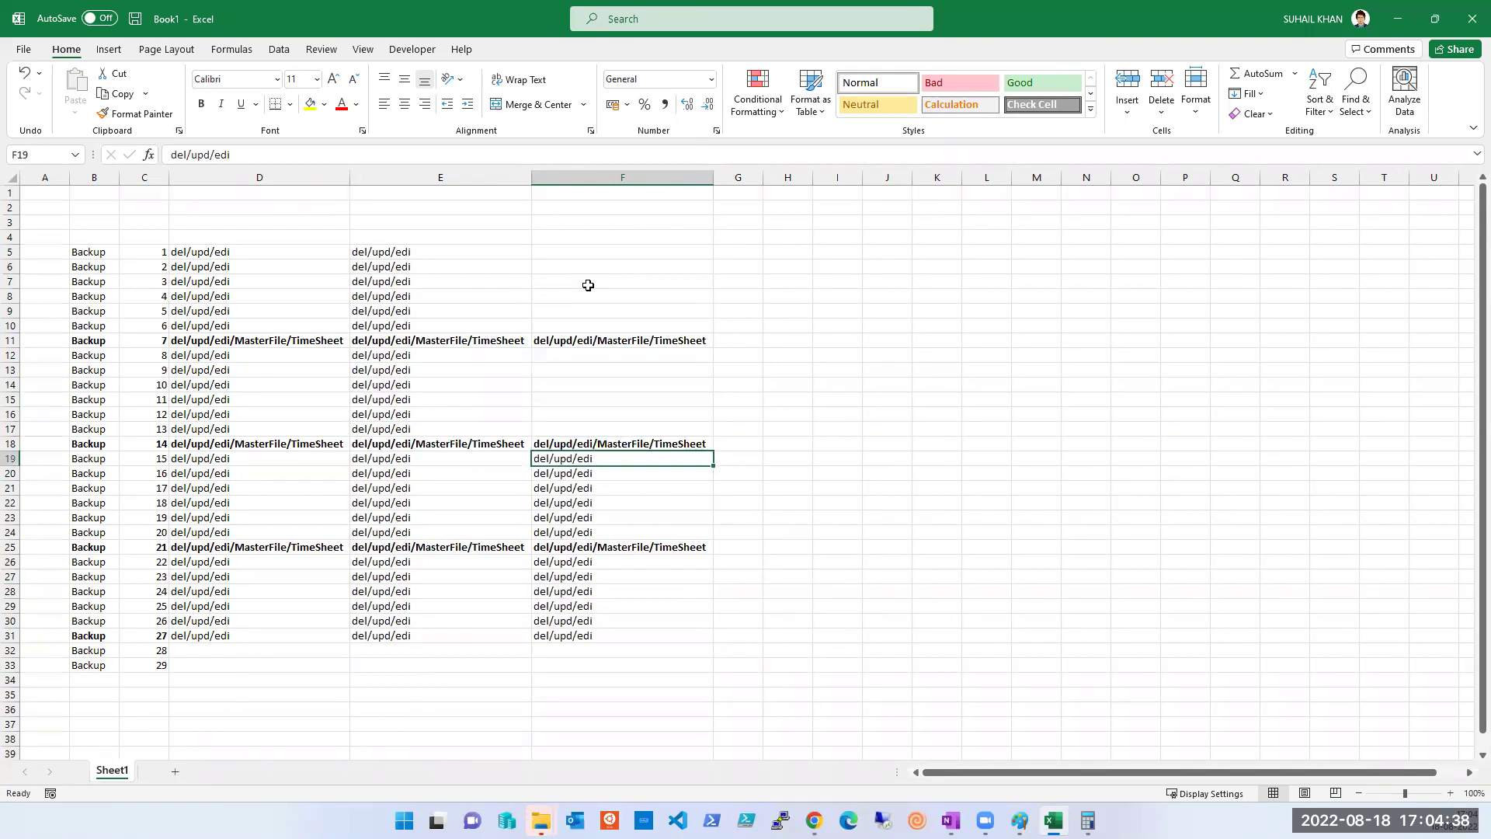
pyautogui.hotkey('shift', 'Down')
pyautogui.hotkey('shift', 'Down')
pyautogui.hotkey('shift', 'Down')
pyautogui.hotkey('shift', 'Down')
pyautogui.hotkey('shift', 'Down')
pyautogui.press('Delete')
# Step: Clear the del/upd/edi notes in F26:F31, below the bold note in F25
pyautogui.press('Down')
pyautogui.press('Down')
pyautogui.press('Down')
pyautogui.press('Down')
pyautogui.press('Down')
pyautogui.press('Down')
pyautogui.press('Down')
pyautogui.press('Down')
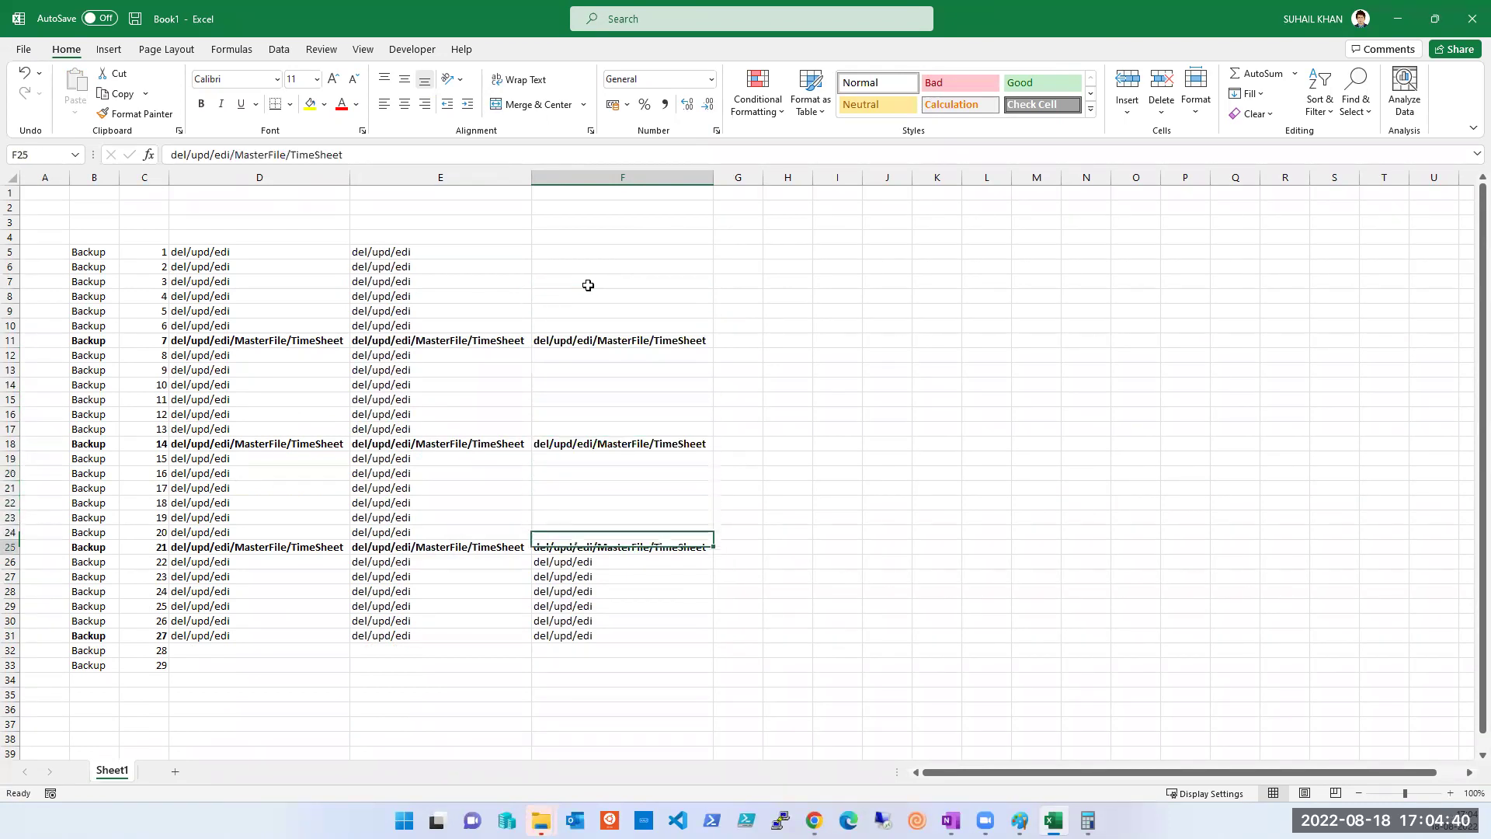
pyautogui.press('Up')
pyautogui.hotkey('shift', 'Down')
pyautogui.hotkey('shift', 'Down')
pyautogui.hotkey('shift', 'Down')
pyautogui.hotkey('shift', 'Down')
pyautogui.hotkey('shift', 'Down')
pyautogui.hotkey('shift', 'Down')
pyautogui.hotkey('shift', 'Up')
pyautogui.press('Delete')
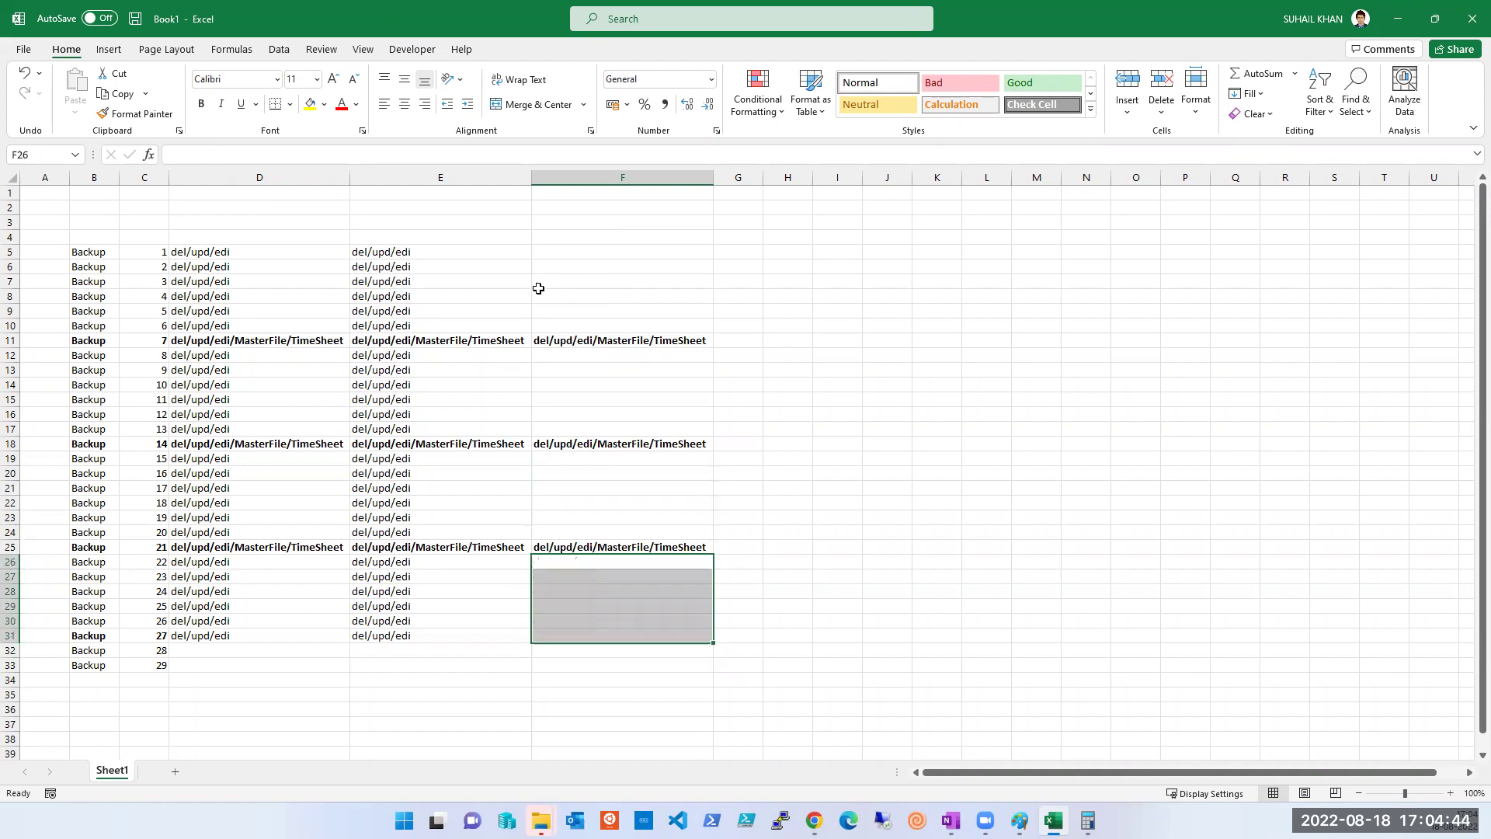
# Step: Compare the del/upd/edi notes in column E with the bold MasterFile/TimeSheet notes in F11 and F18
pyautogui.click(373, 324)
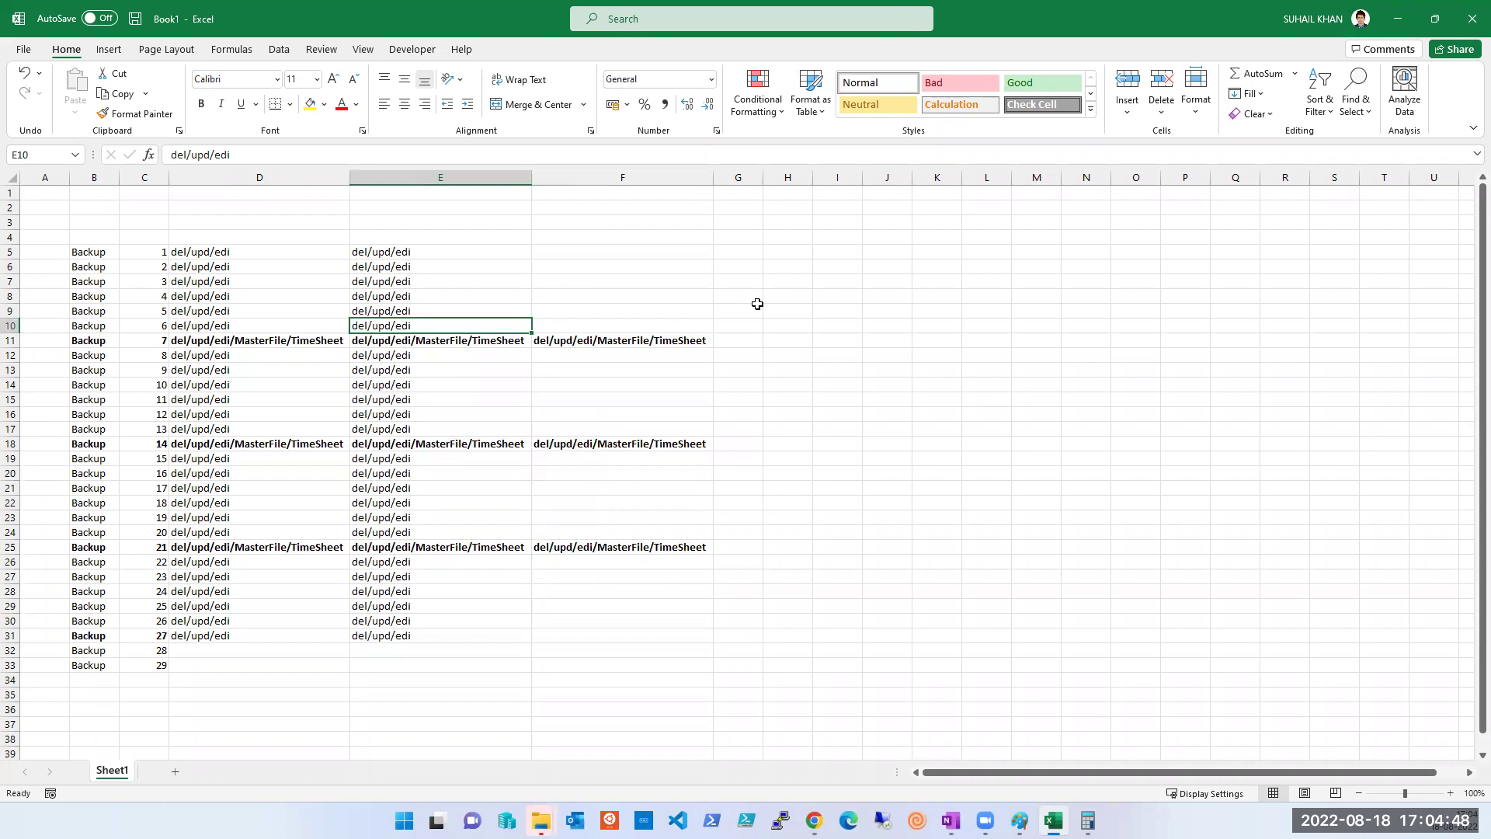
pyautogui.click(581, 342)
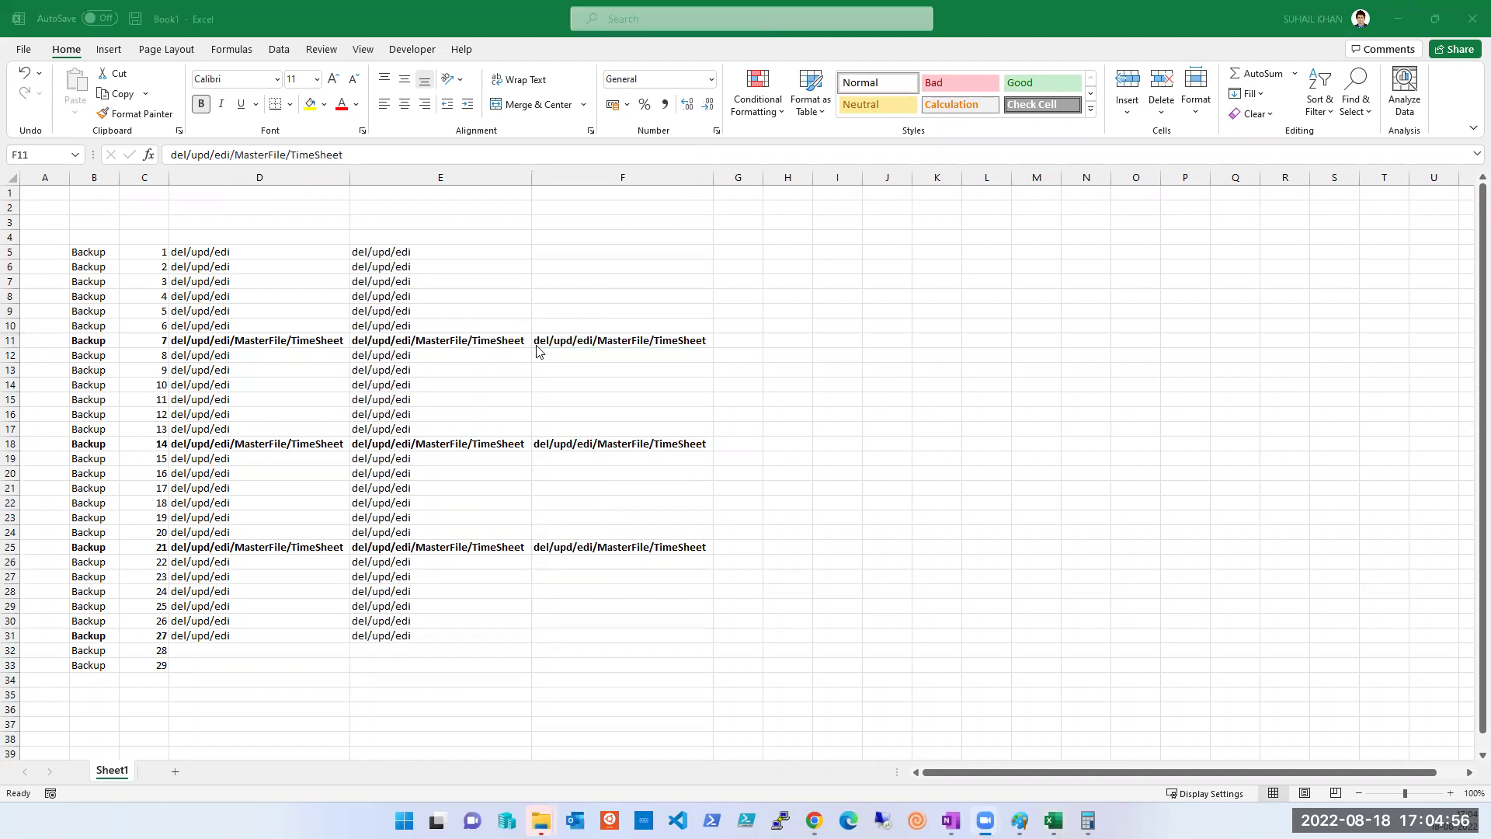
pyautogui.click(395, 416)
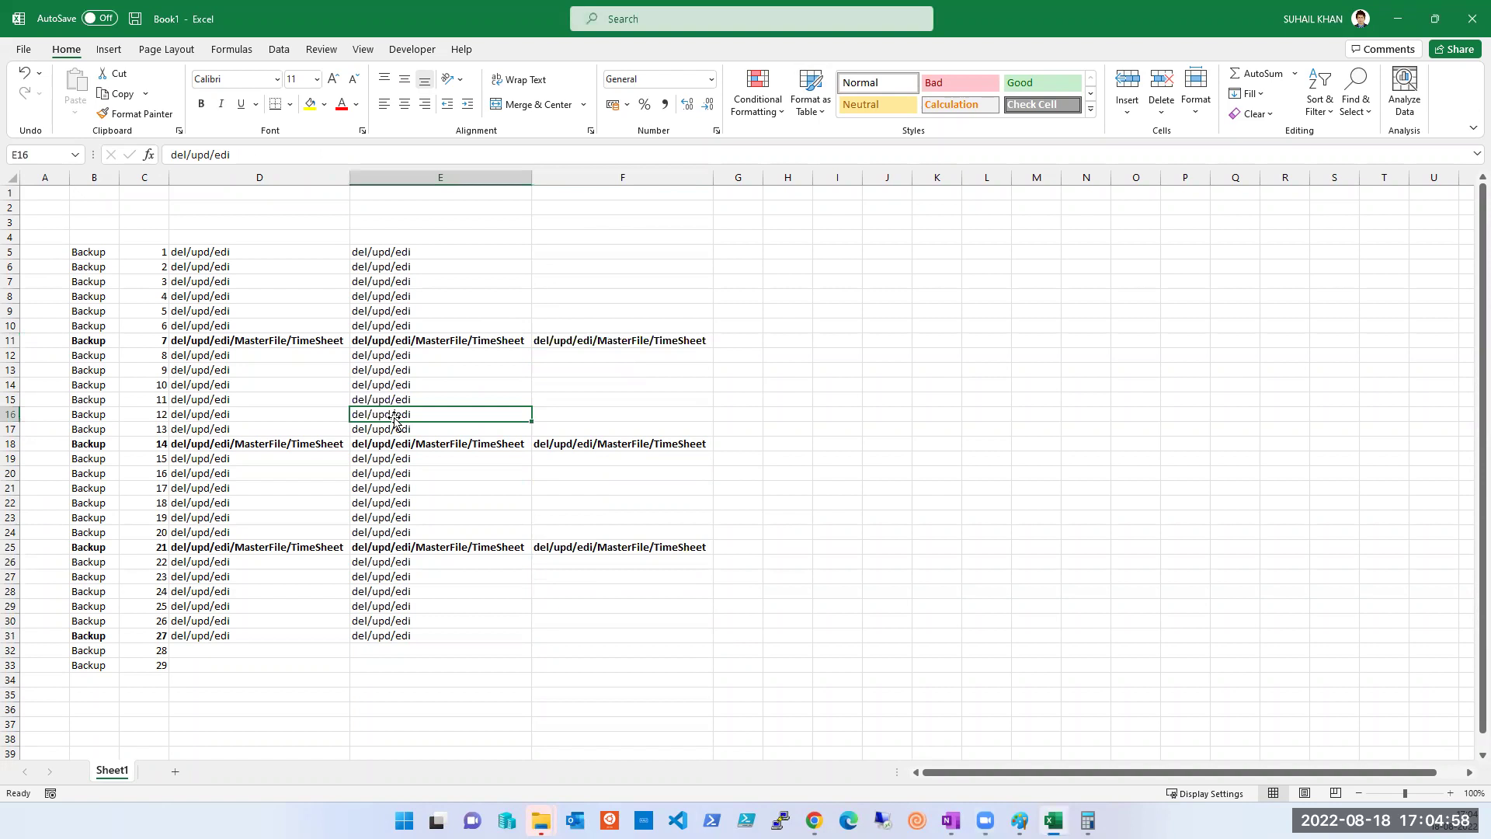
pyautogui.click(616, 444)
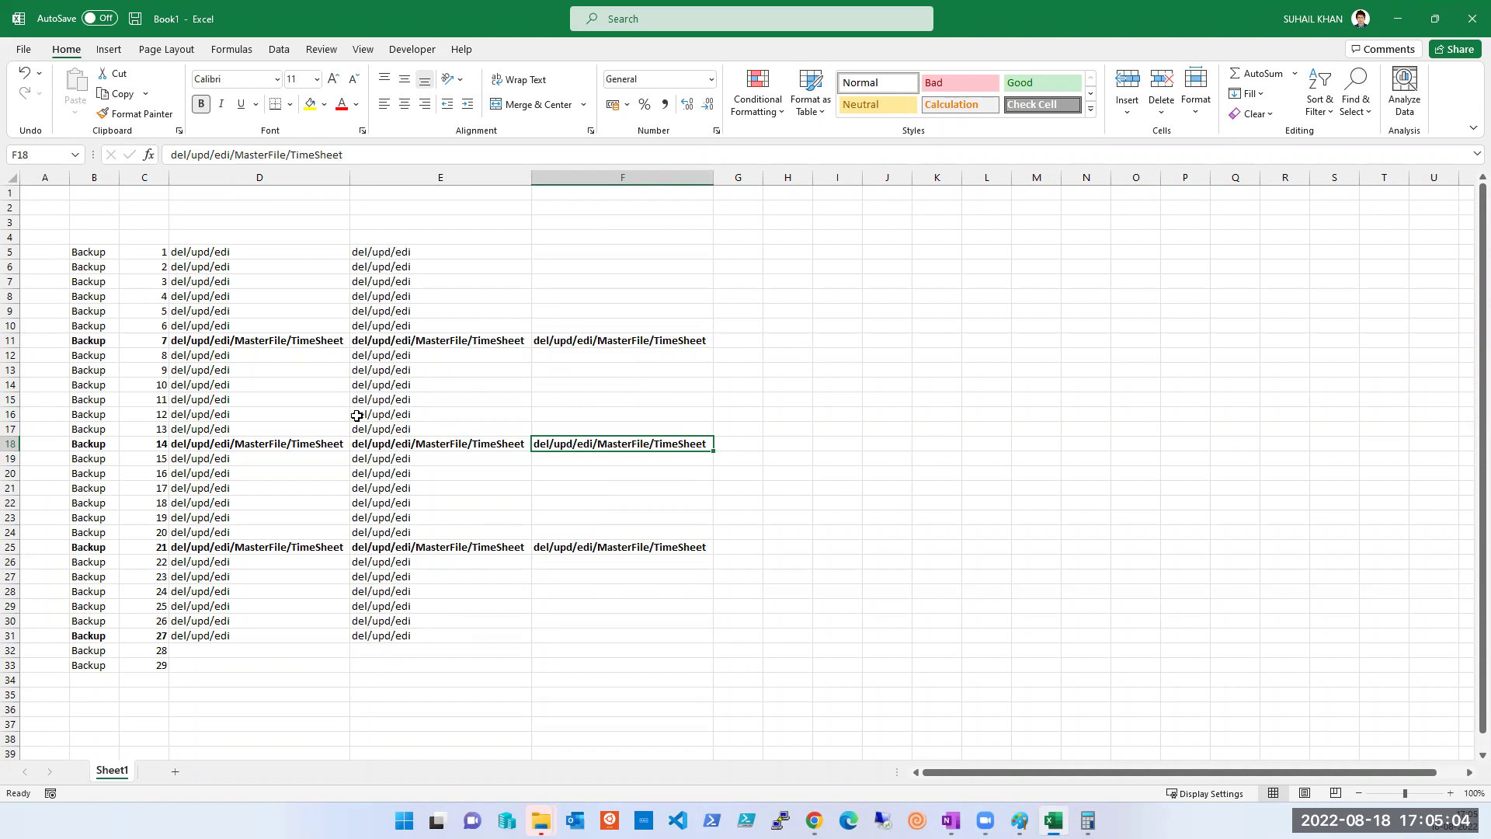
pyautogui.click(747, 343)
# Step: Copy the bold notes in F11:F25 to column G starting at G11 and fit column G's width to its contents
pyautogui.click(629, 338)
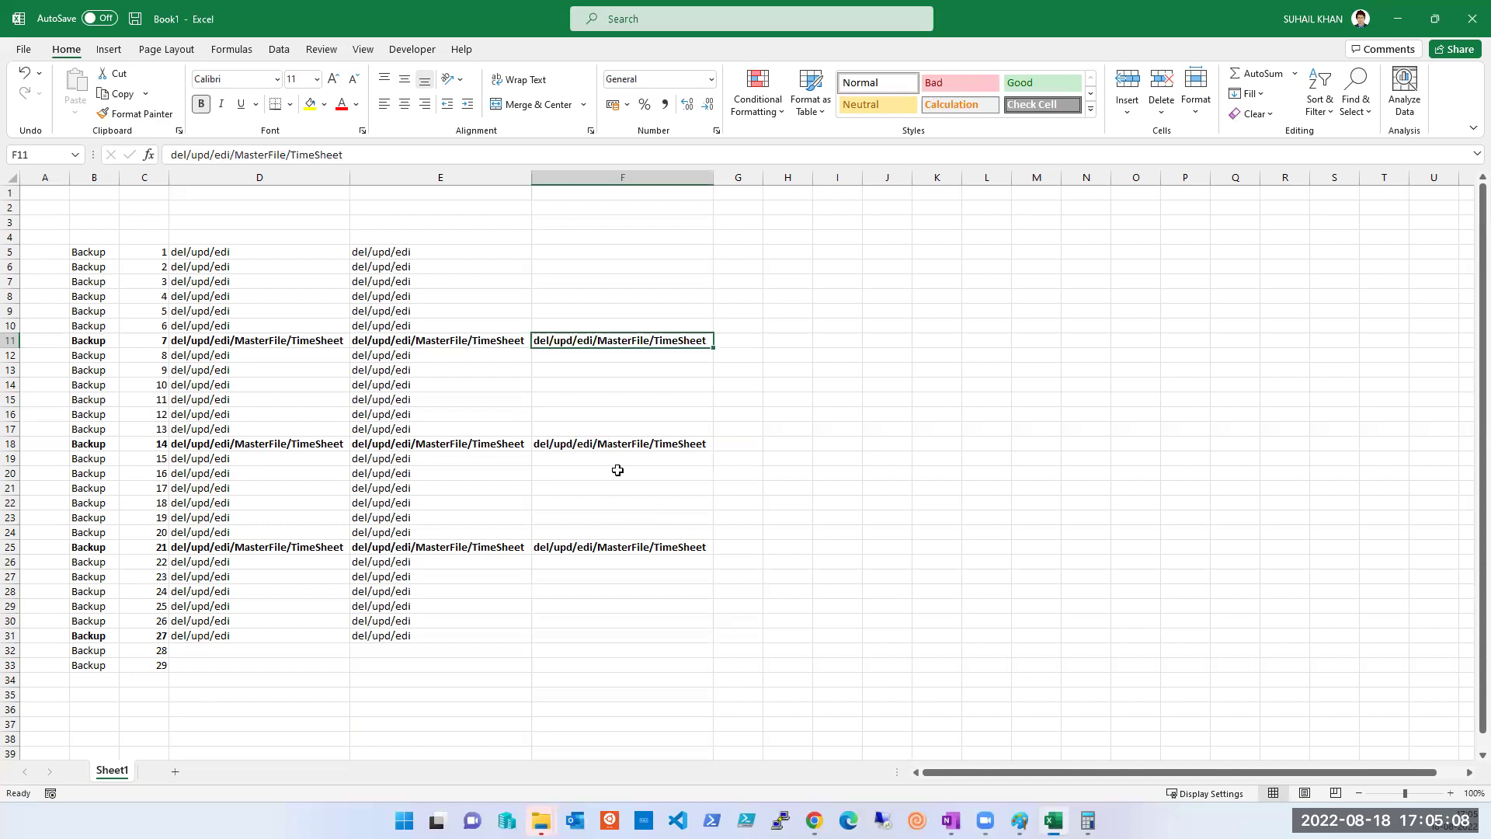
pyautogui.hotkey('ctrl', 'shift', 'Down')
pyautogui.hotkey('ctrl', 'shift', 'Down')
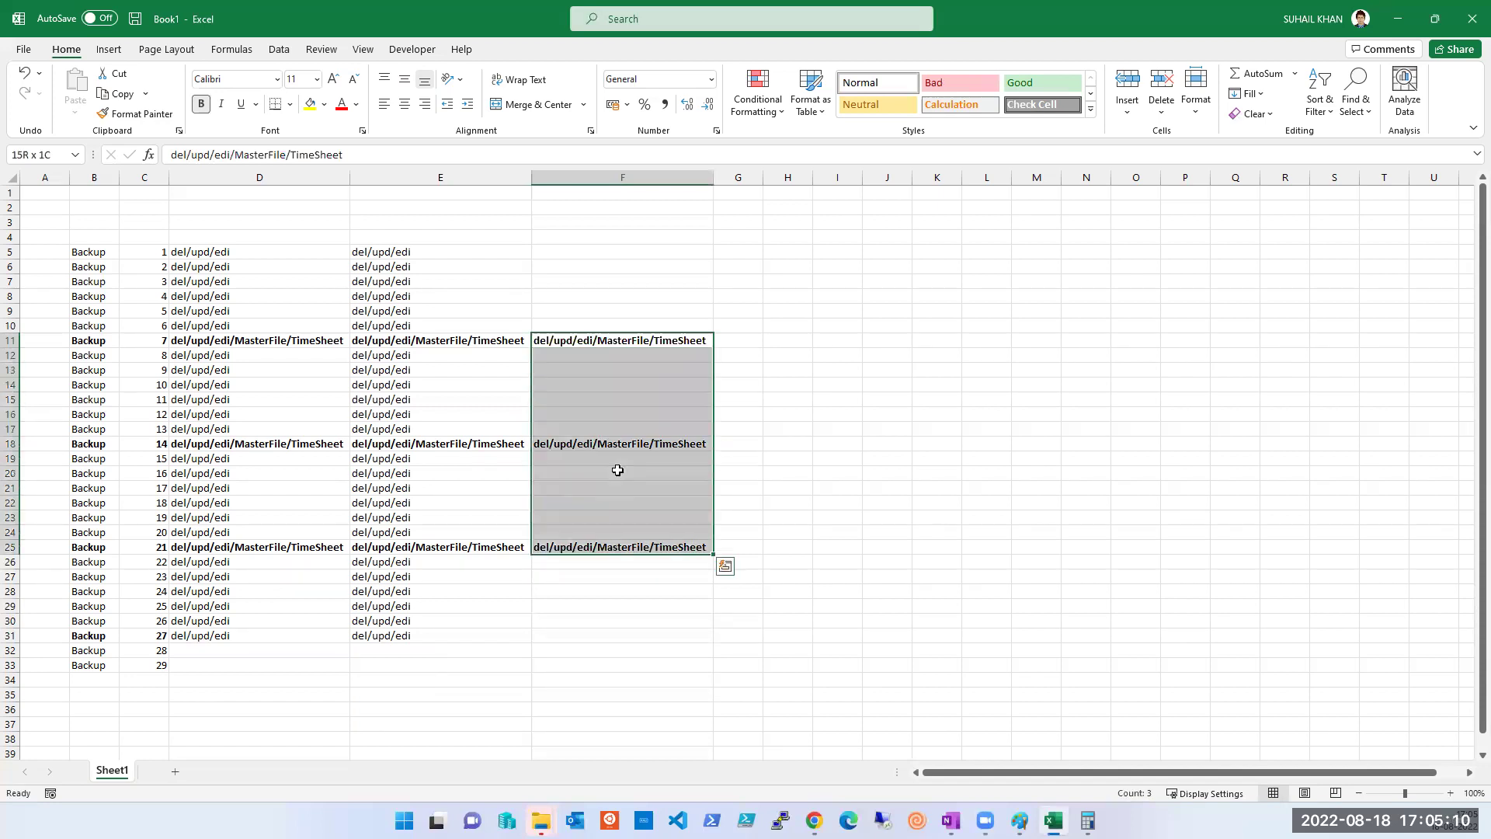
pyautogui.hotkey('ctrl', 'c')
pyautogui.click(750, 341)
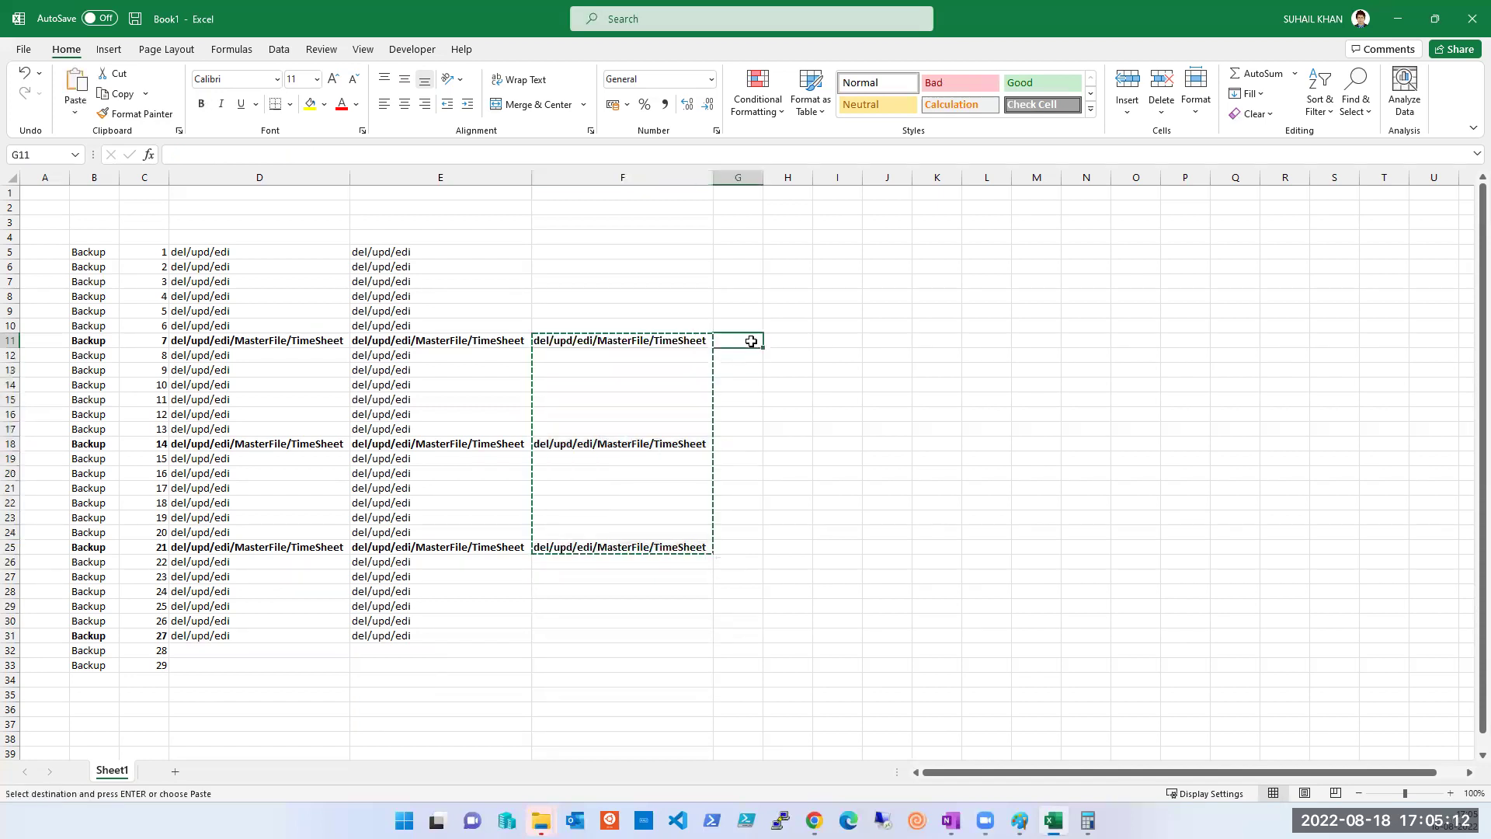
pyautogui.hotkey('ctrl', 'v')
pyautogui.doubleClick(764, 179)
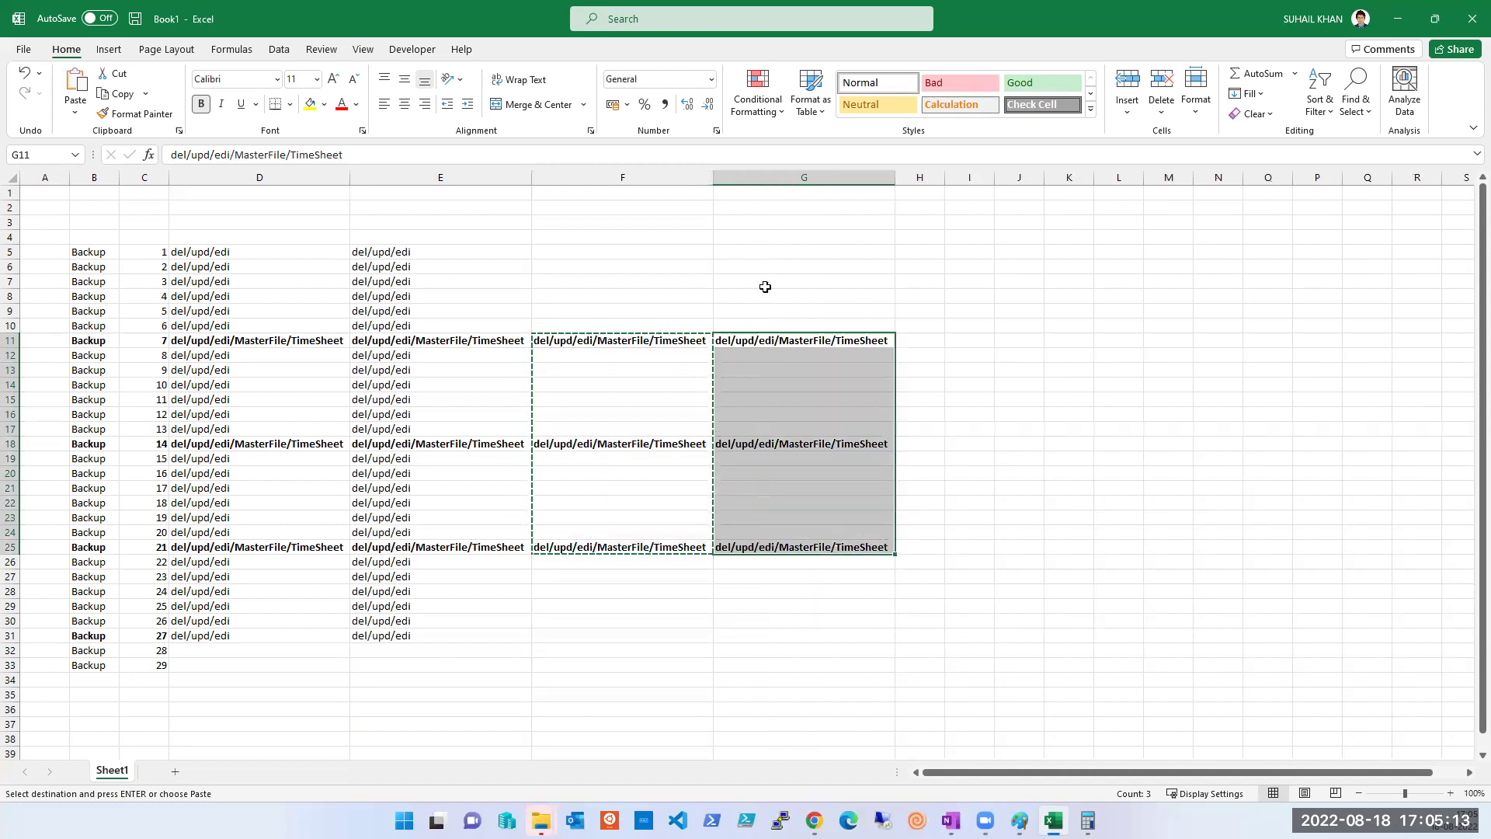
# Step: Clear G18 and copy the bold MasterFile/TimeSheet note from G11 to H18
pyautogui.click(768, 446)
pyautogui.press('Delete')
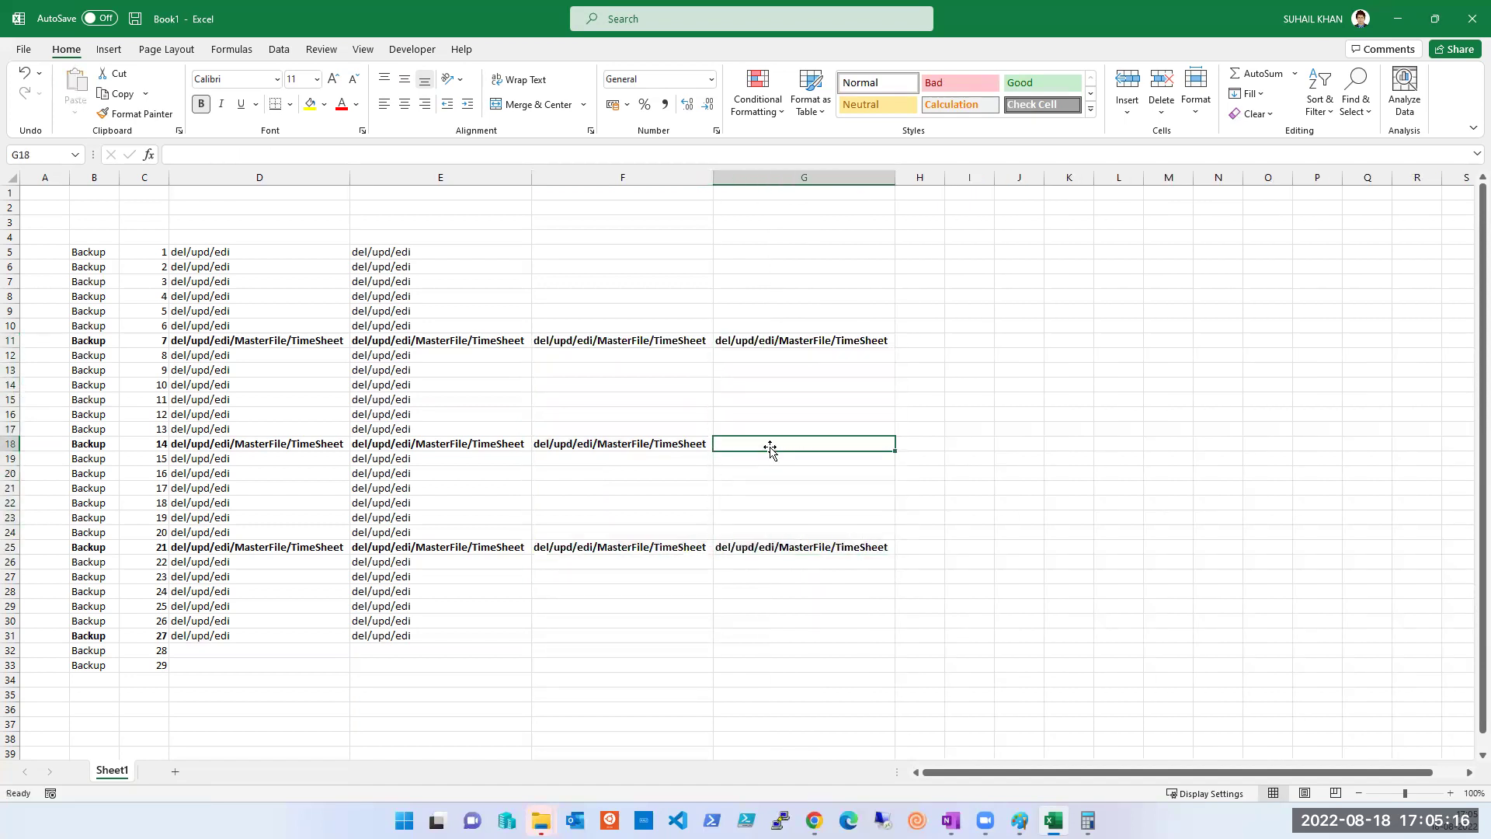
pyautogui.click(808, 338)
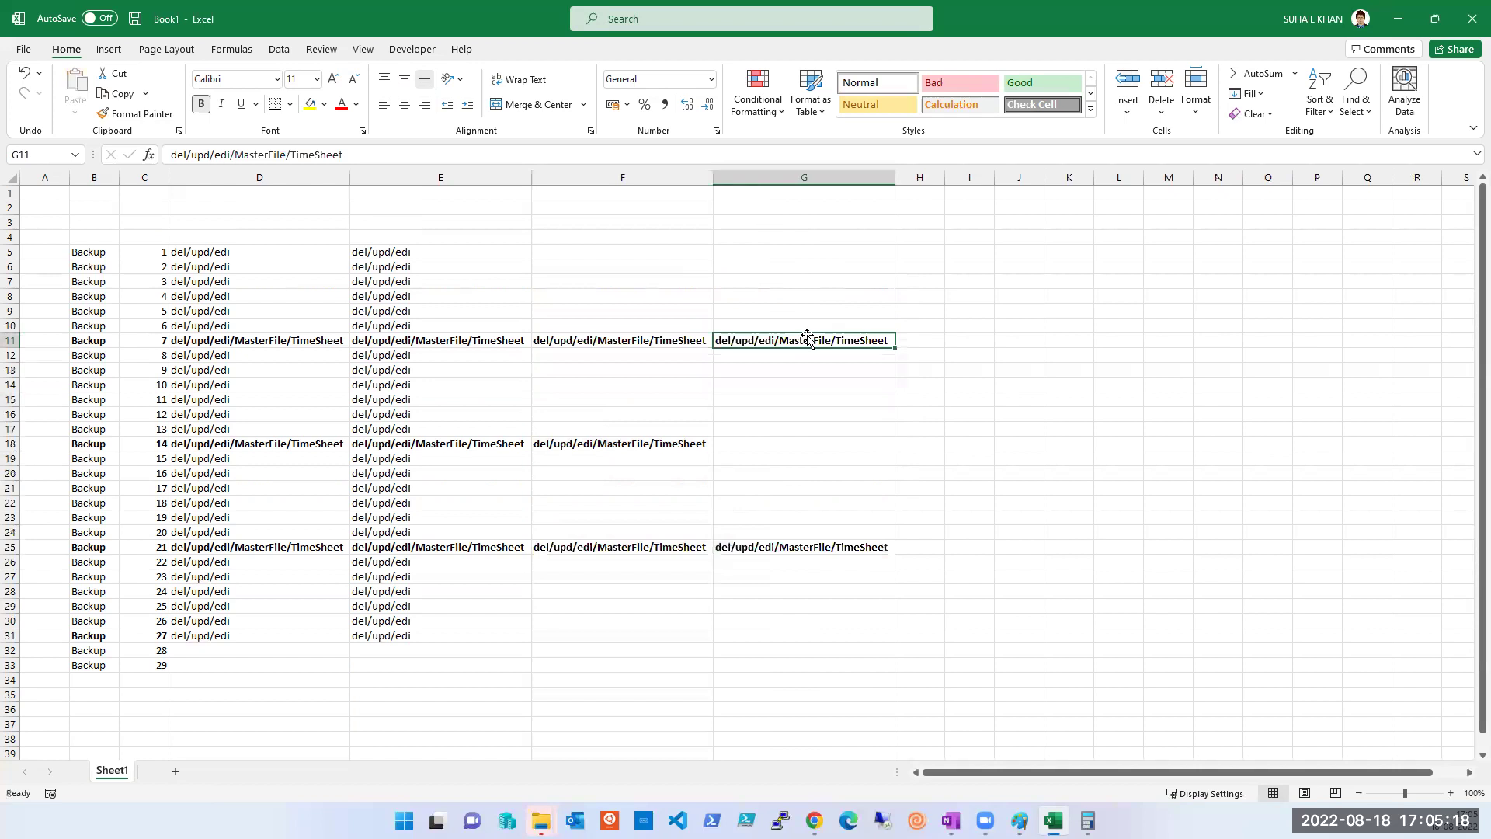
pyautogui.hotkey('ctrl', 'c')
pyautogui.click(925, 430)
pyautogui.click(926, 442)
pyautogui.hotkey('ctrl', 'v')
pyautogui.click(964, 501)
pyautogui.click(899, 180)
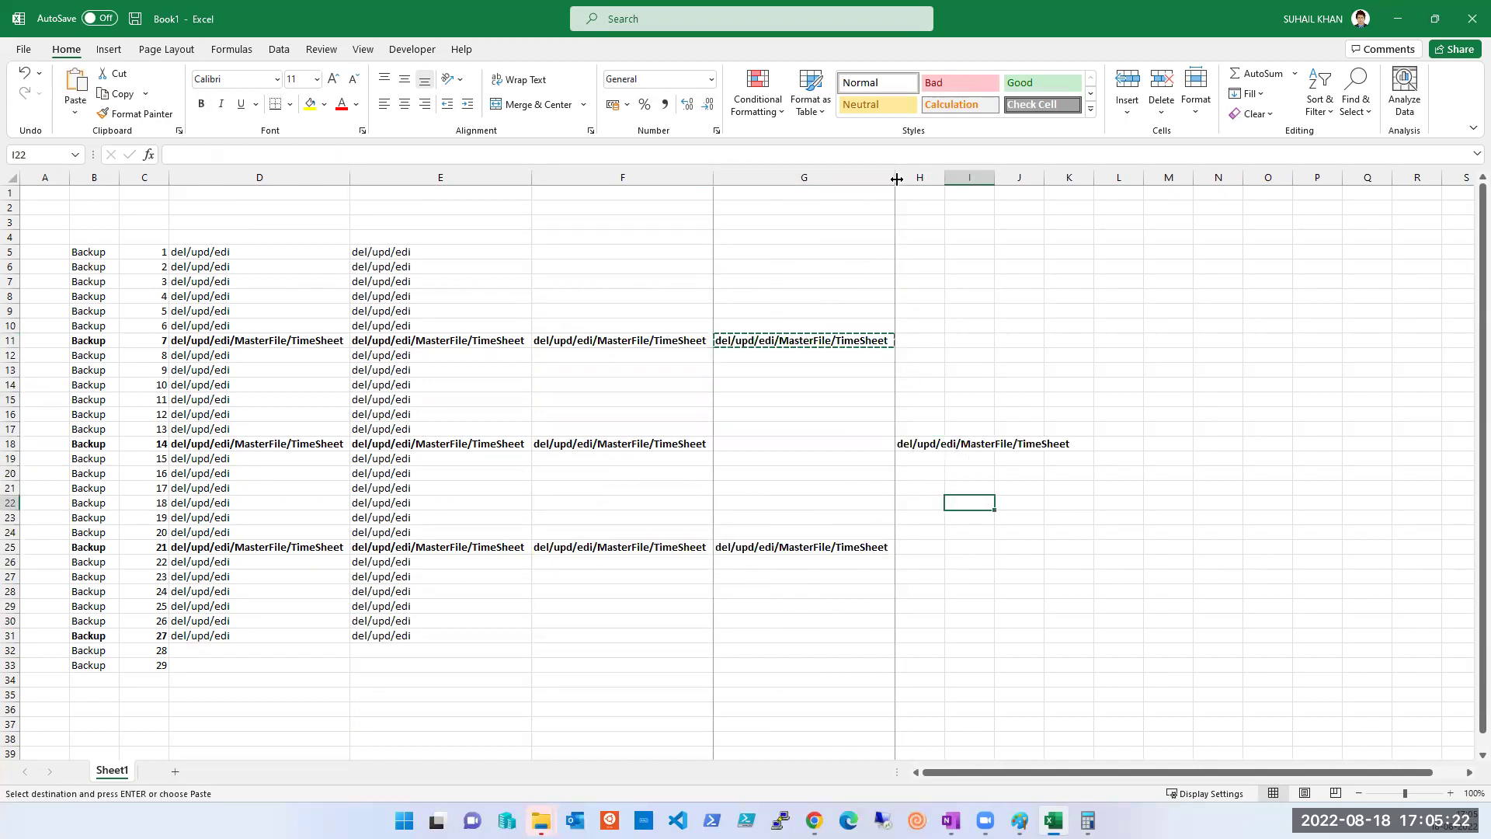
# Step: Review the bold MasterFile/TimeSheet note in G11 against the one in F11
pyautogui.click(904, 407)
pyautogui.moveTo(901, 401); pyautogui.dragTo(730, 415)
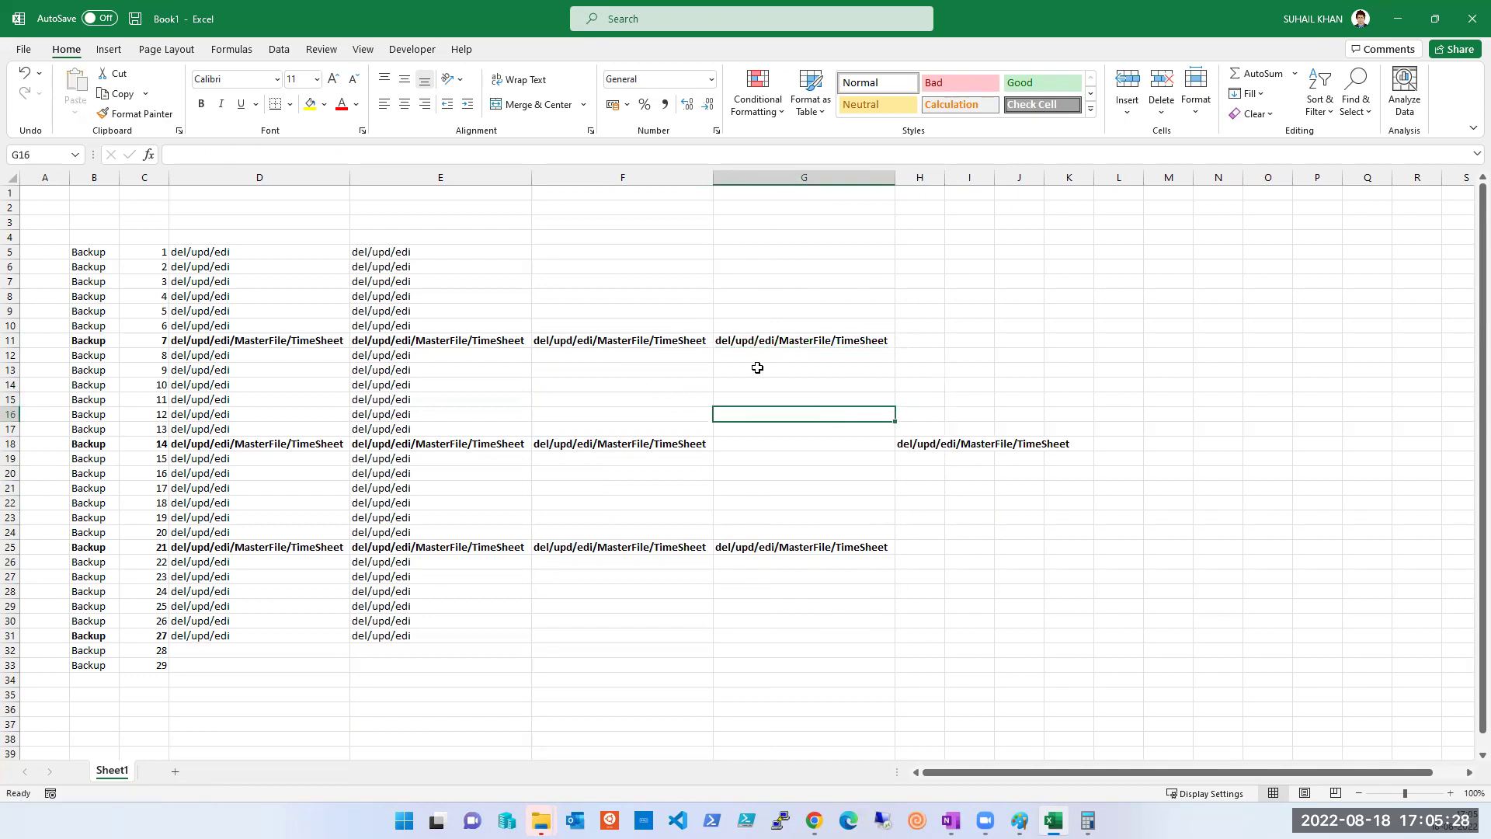
pyautogui.click(759, 343)
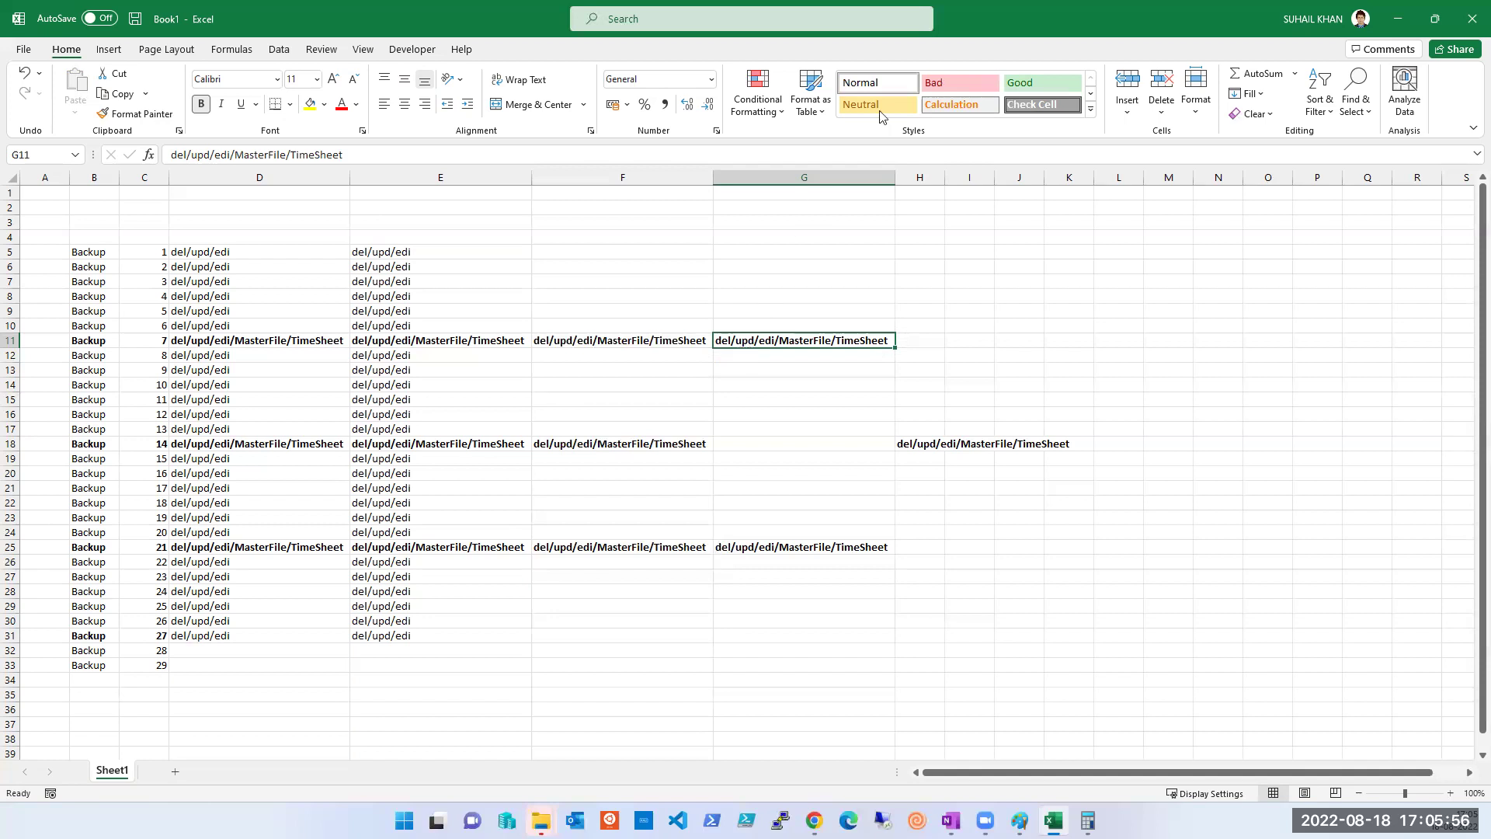
pyautogui.click(1063, 23)
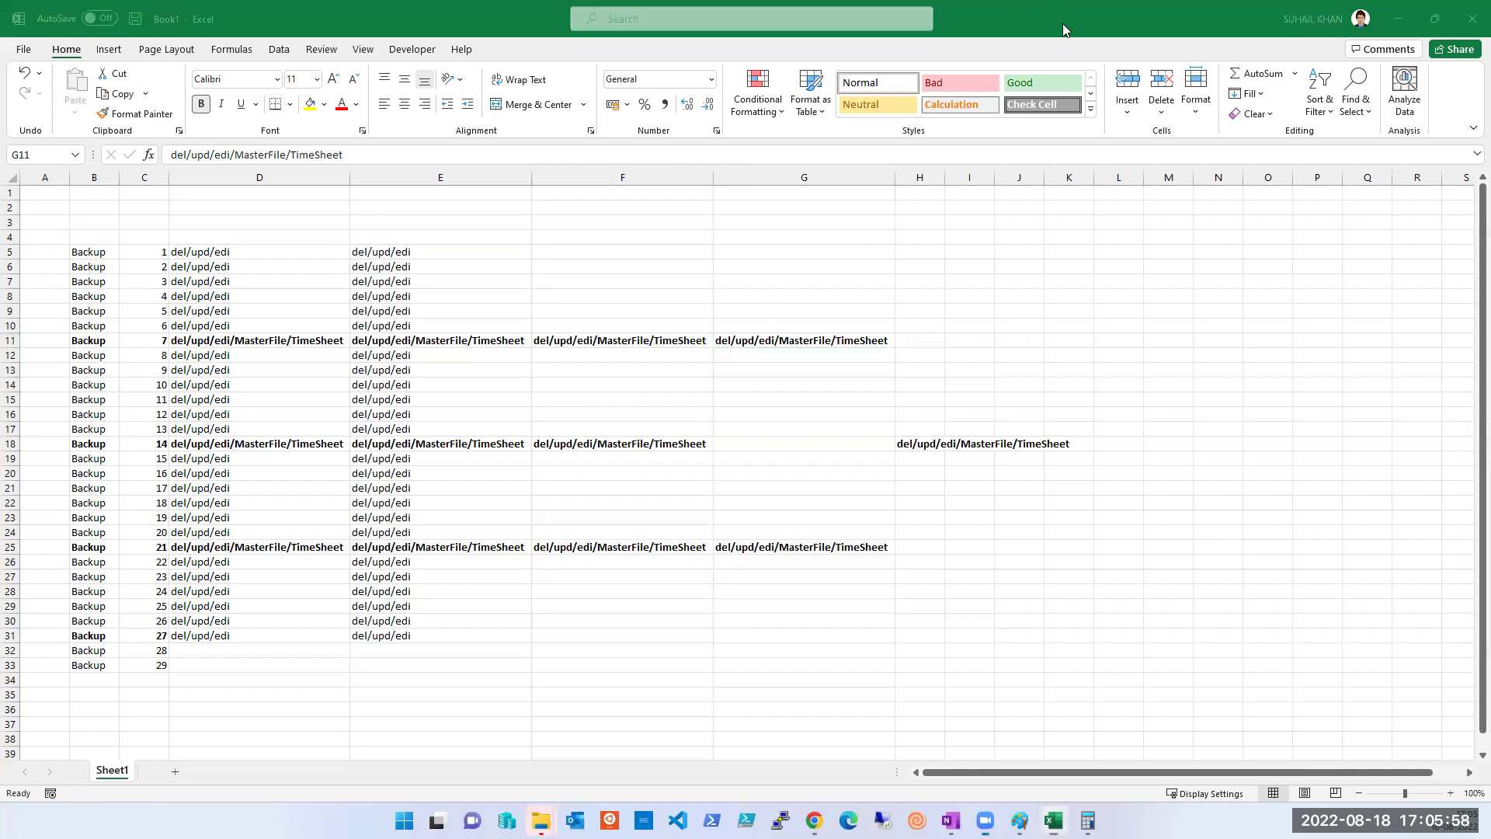
pyautogui.click(609, 342)
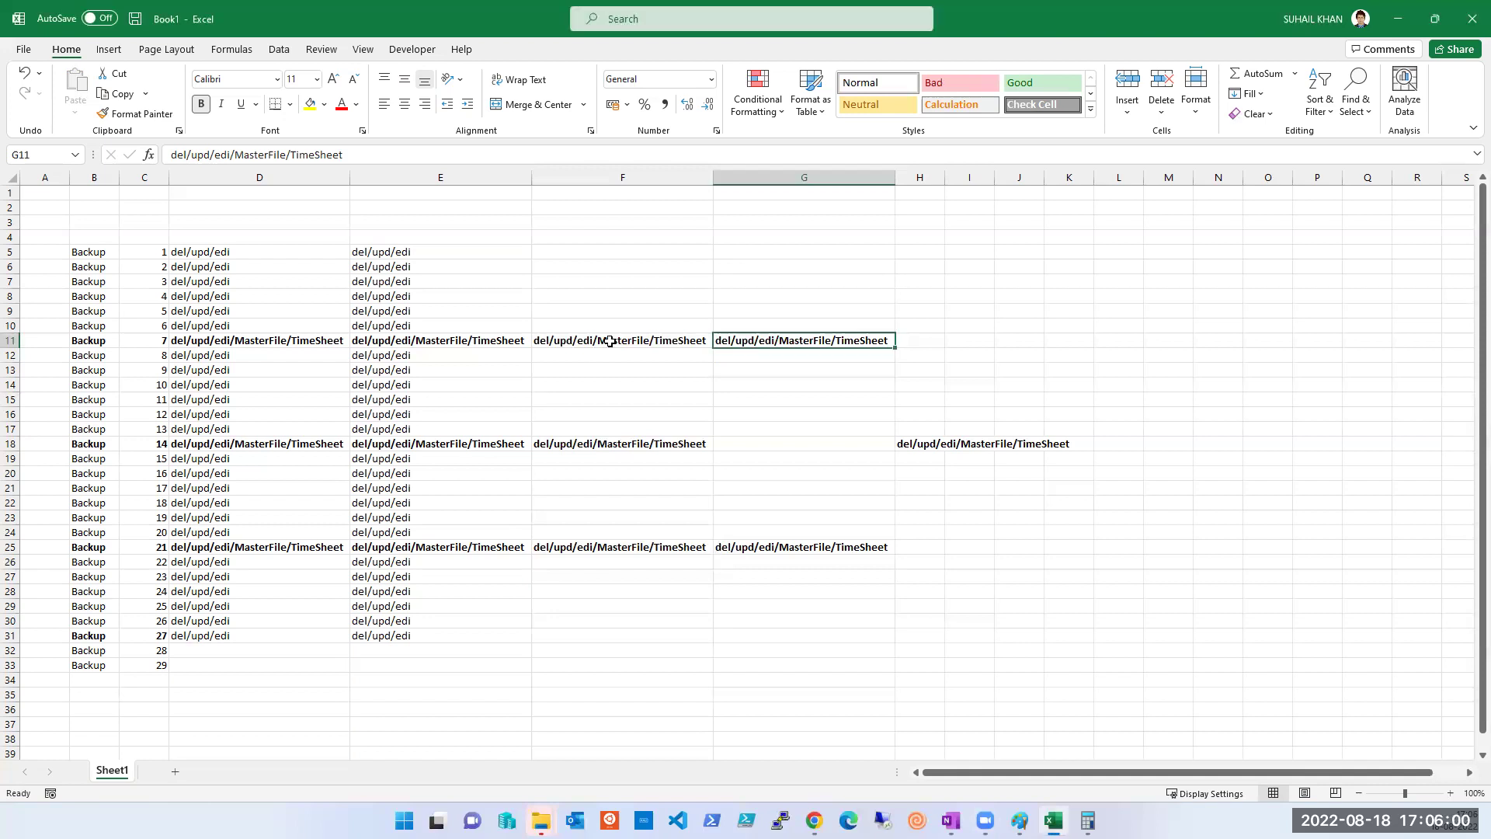
# Step: Fit column H's width to the MasterFile/TimeSheet note in H18
pyautogui.click(963, 445)
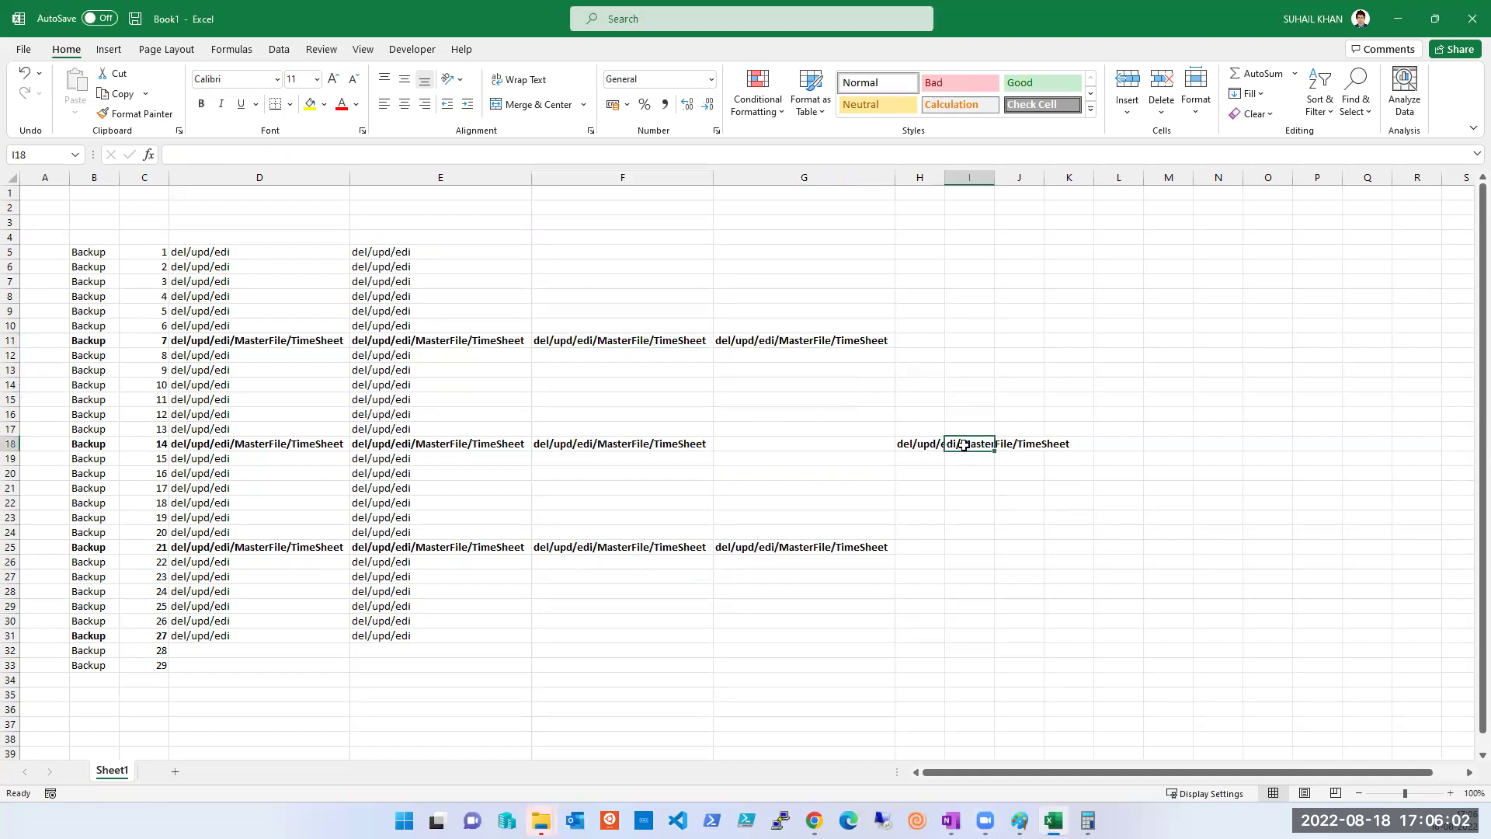
pyautogui.click(913, 443)
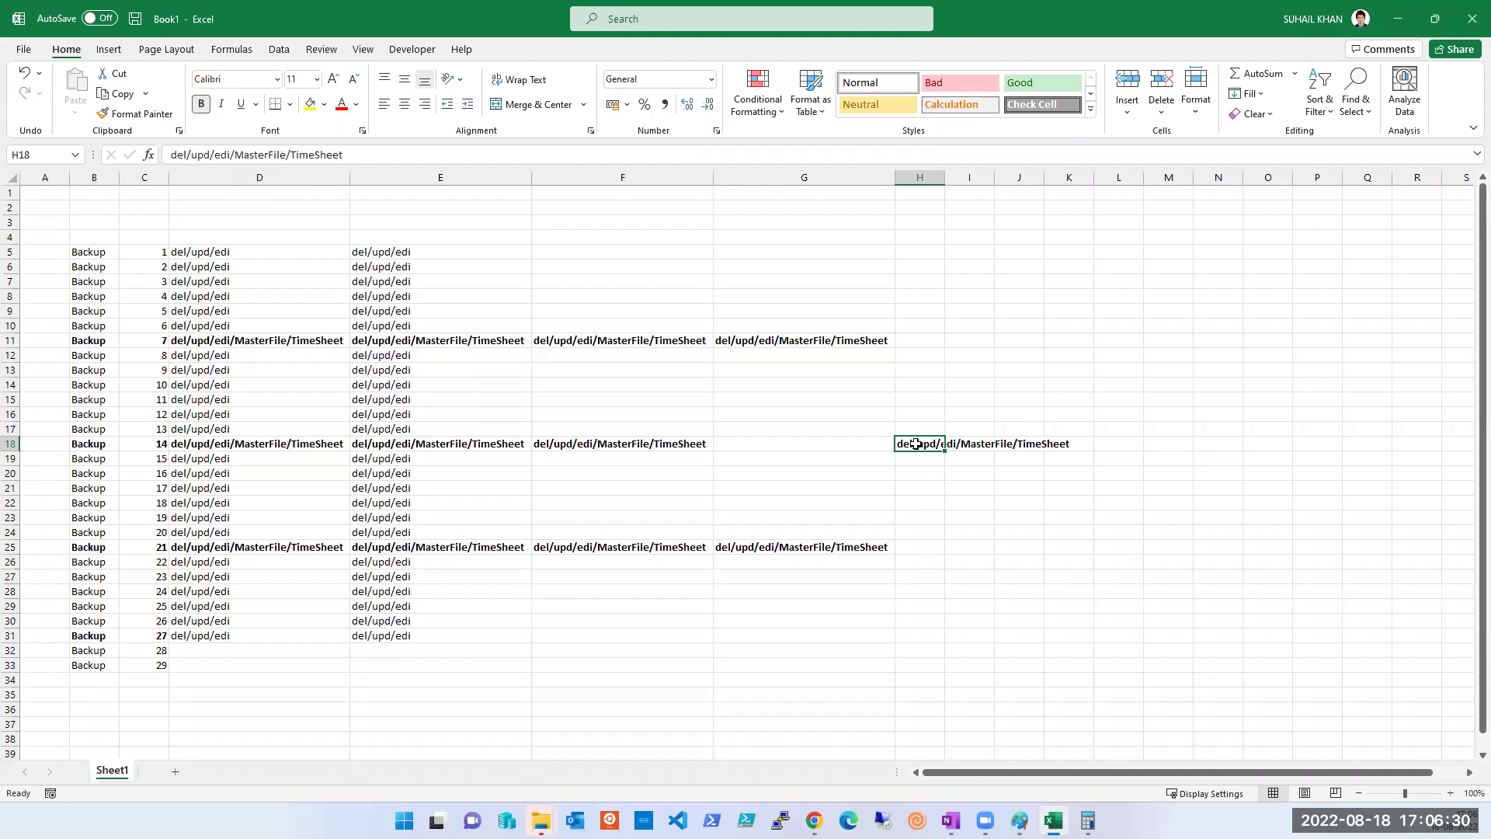
pyautogui.click(981, 445)
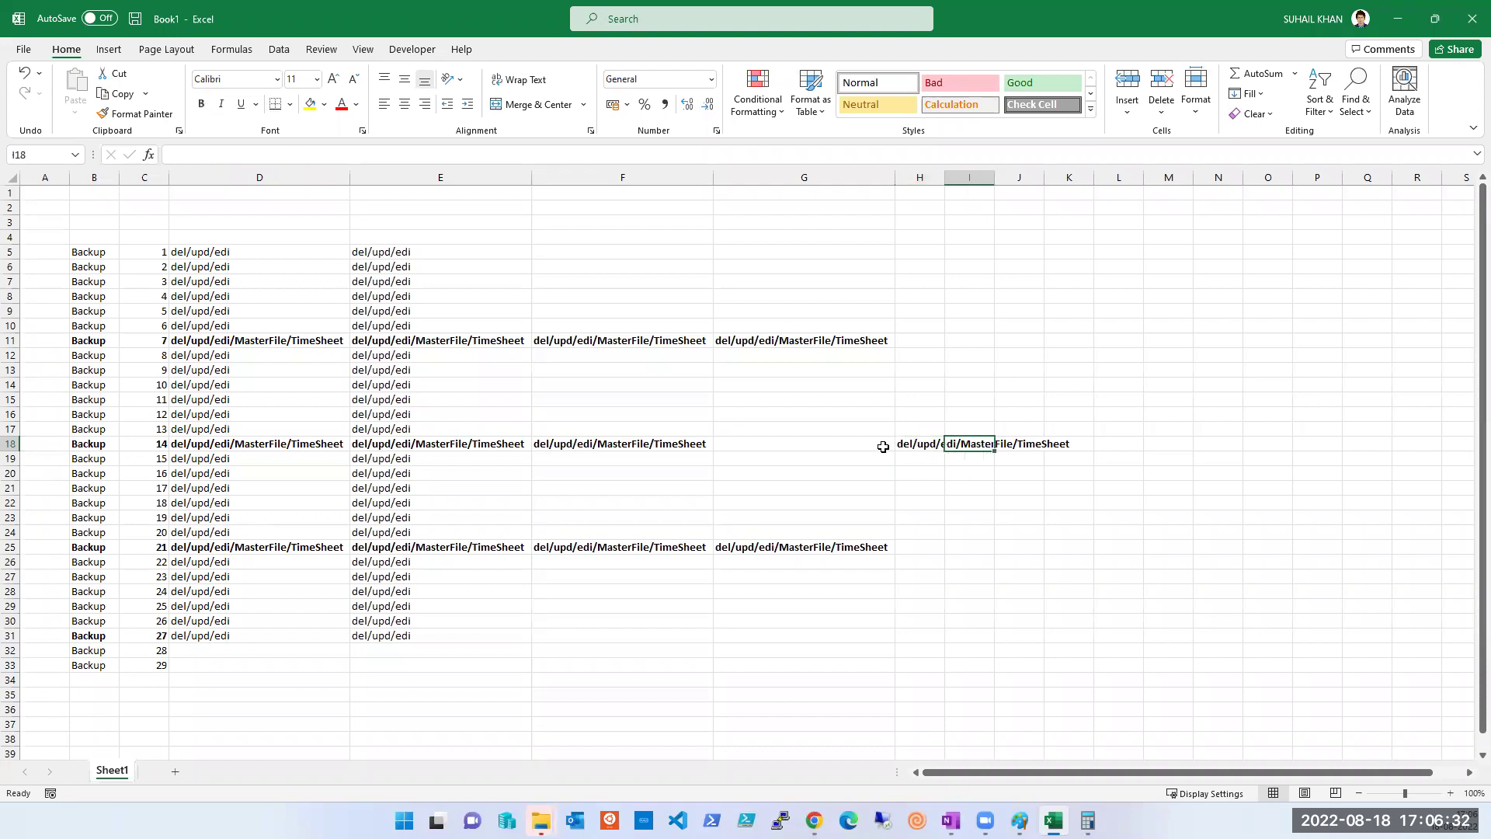
pyautogui.click(924, 442)
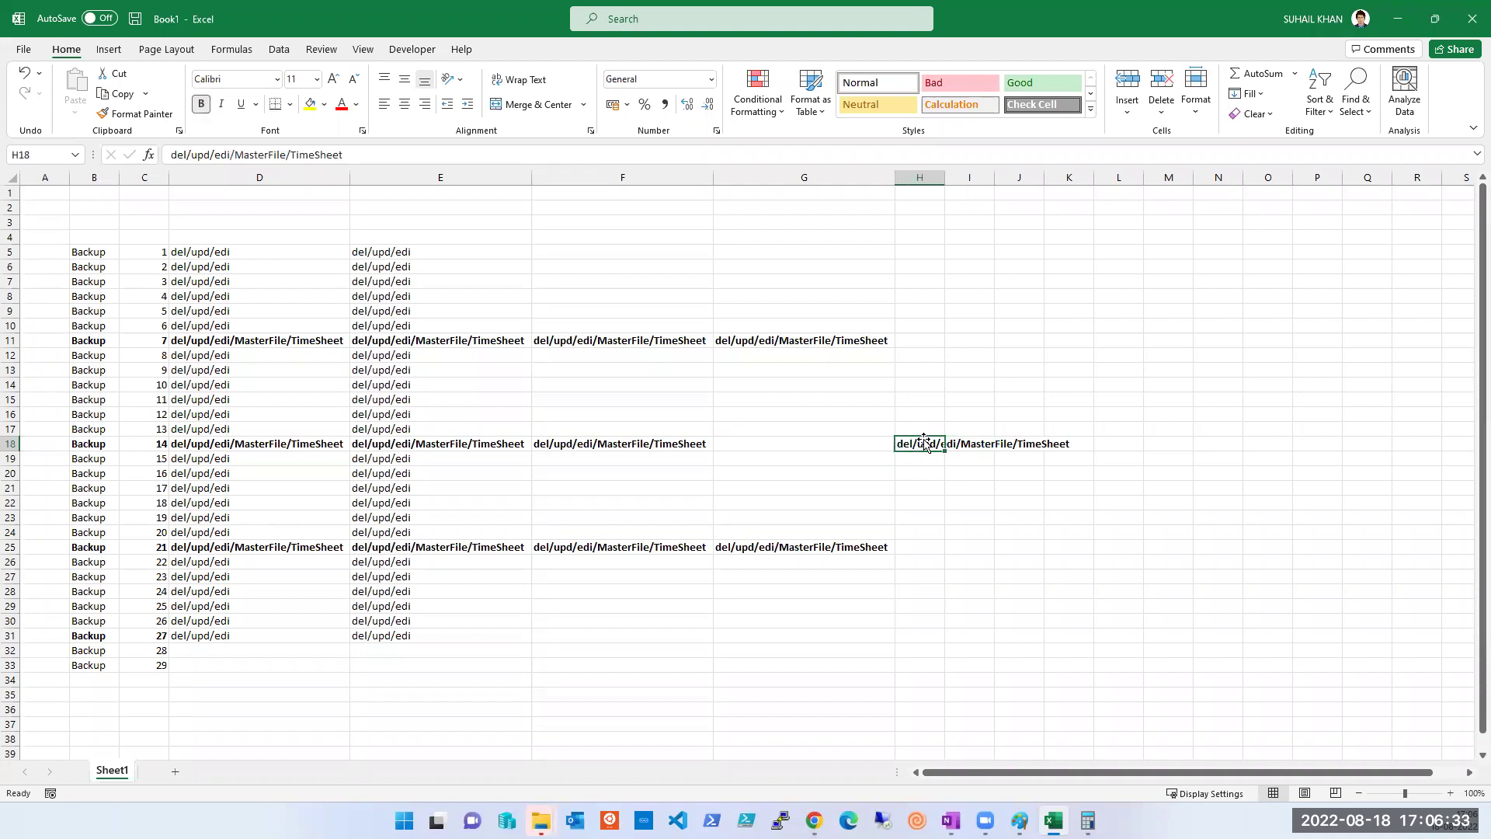
pyautogui.doubleClick(944, 178)
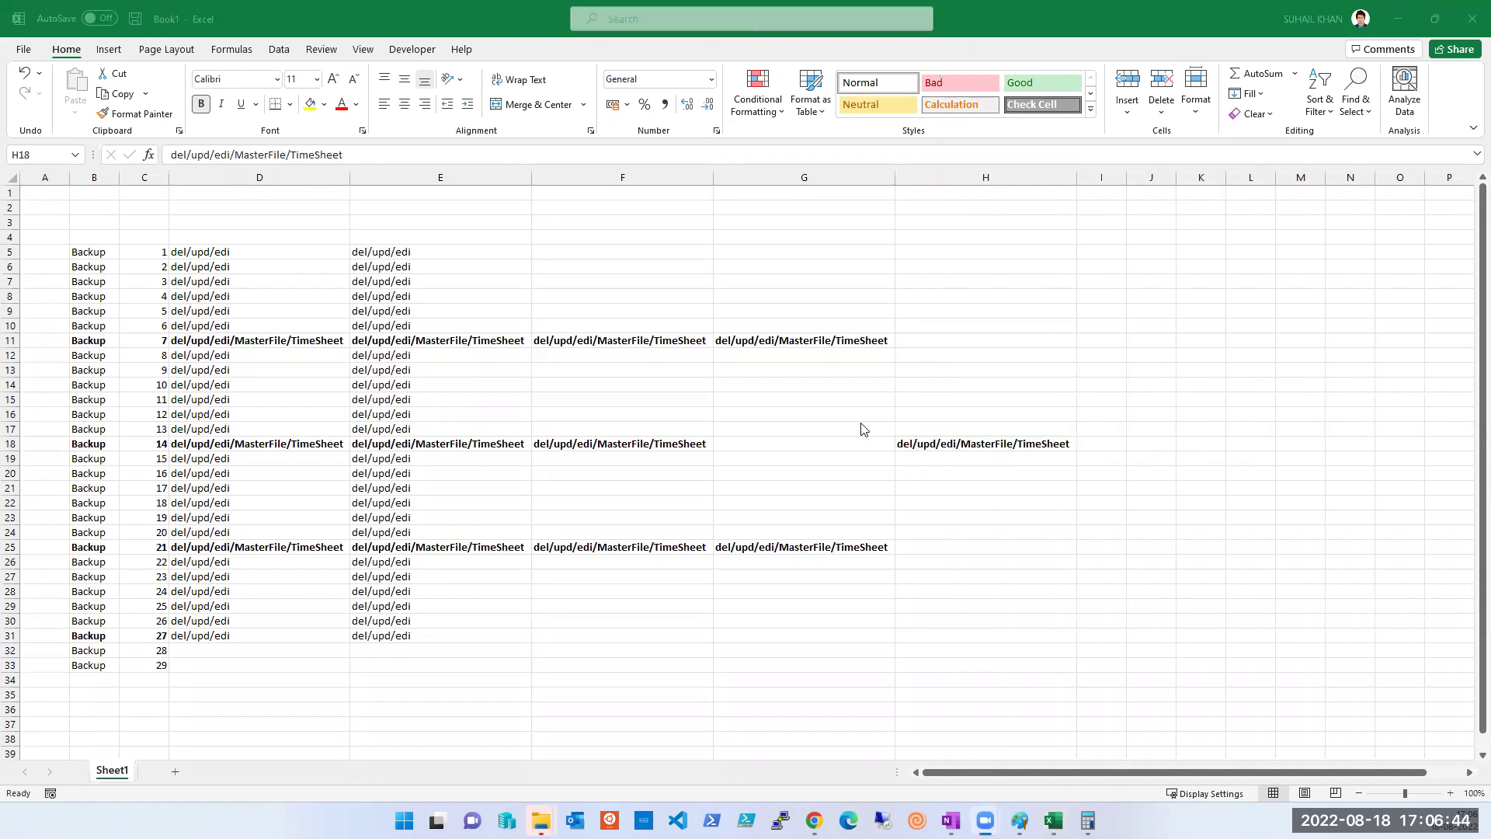
# Step: Compare the bold note in G11 with the del/upd/edi entries in columns D and E
pyautogui.click(813, 342)
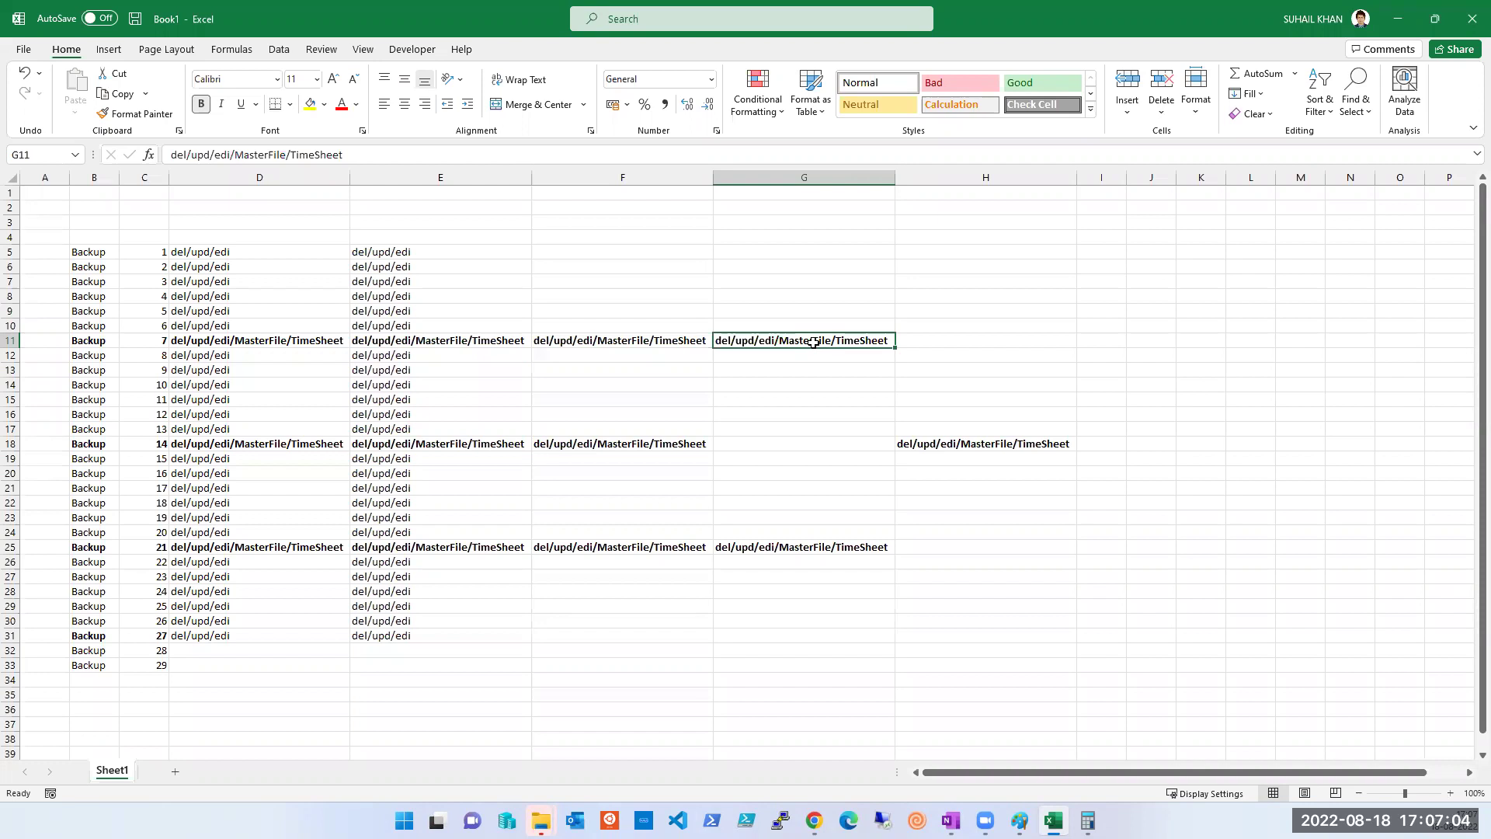
pyautogui.click(493, 629)
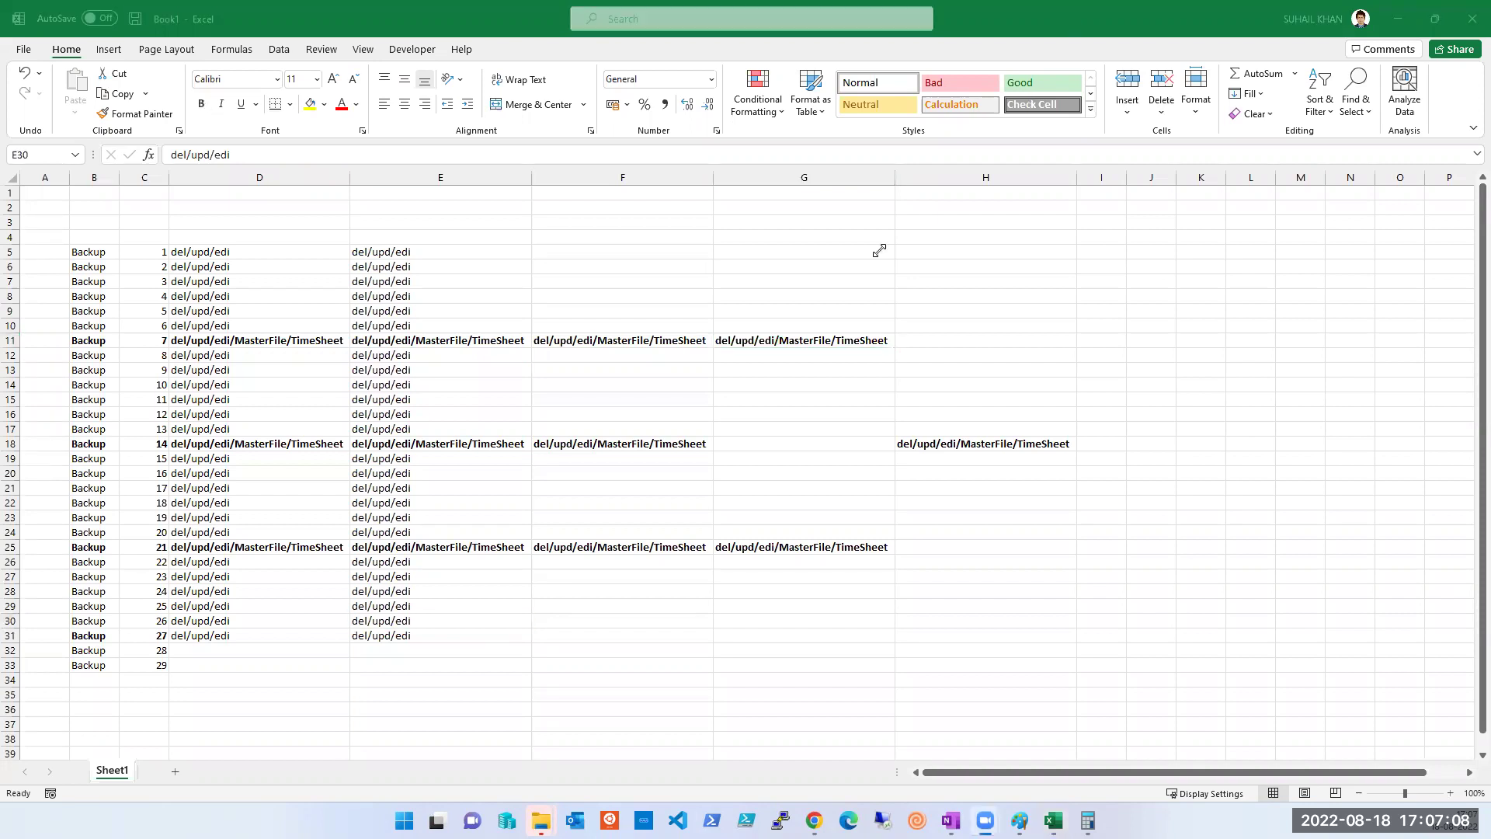
pyautogui.click(211, 235)
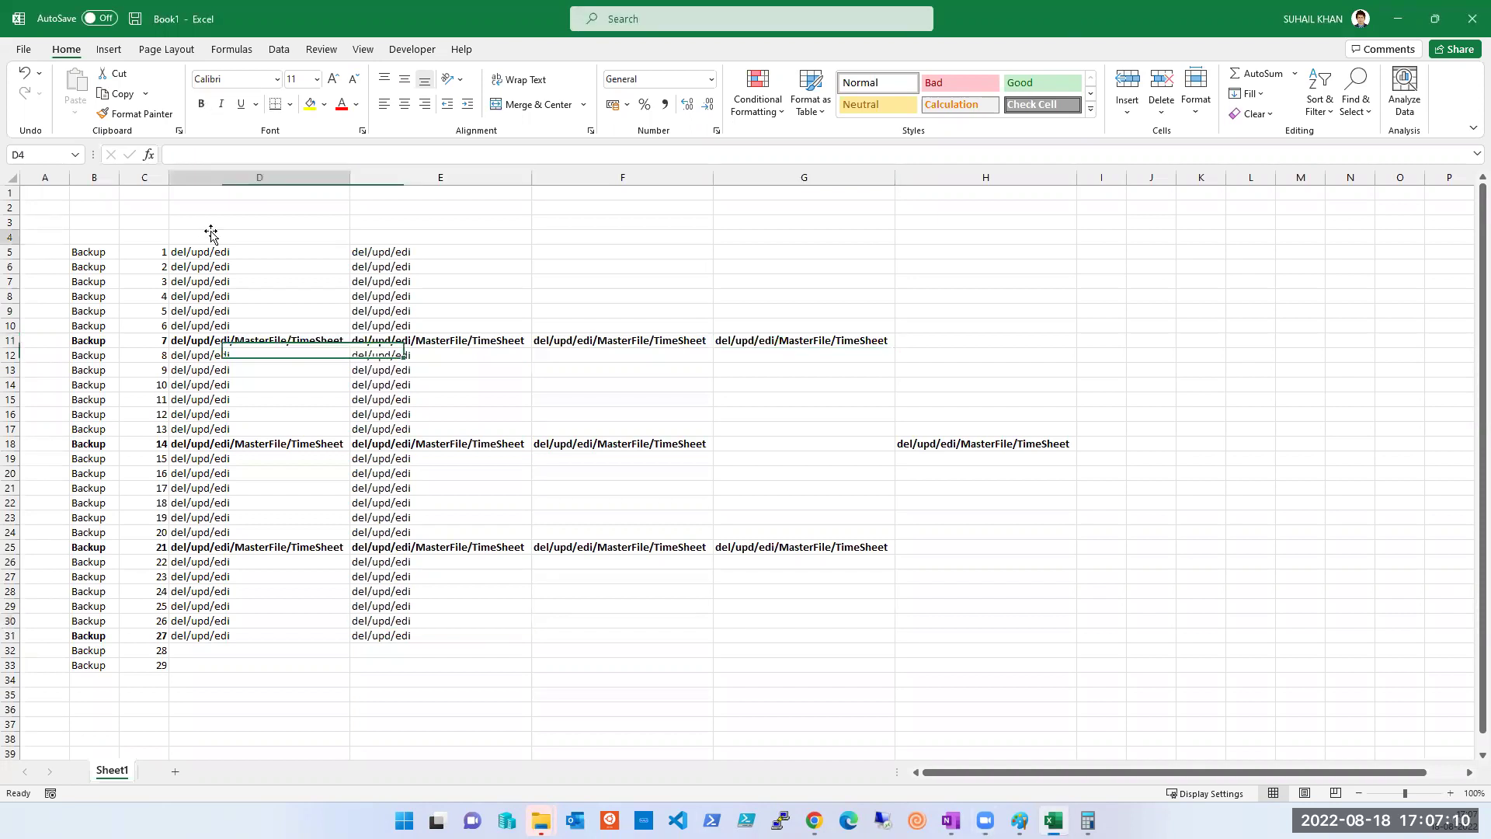
# Step: Enter the column headings Original, Daily, Weekly, Mon and Yearly in cells D4 through H4
pyautogui.write('Ori')
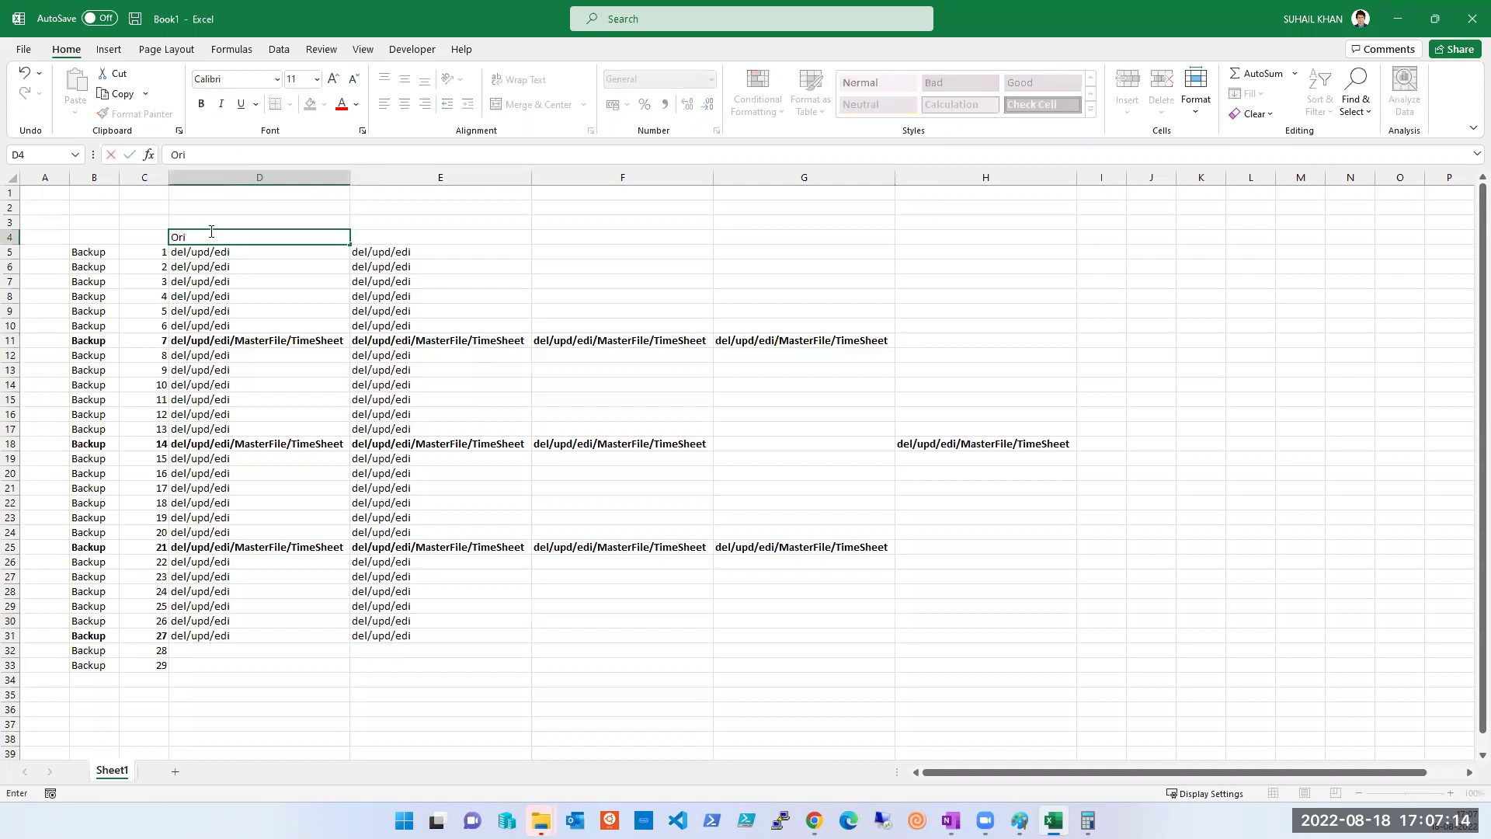
pyautogui.press('BackSpace')
pyautogui.press('BackSpace')
pyautogui.write('riginal')
pyautogui.press('Tab')
pyautogui.write('Daily')
pyautogui.press('Tab')
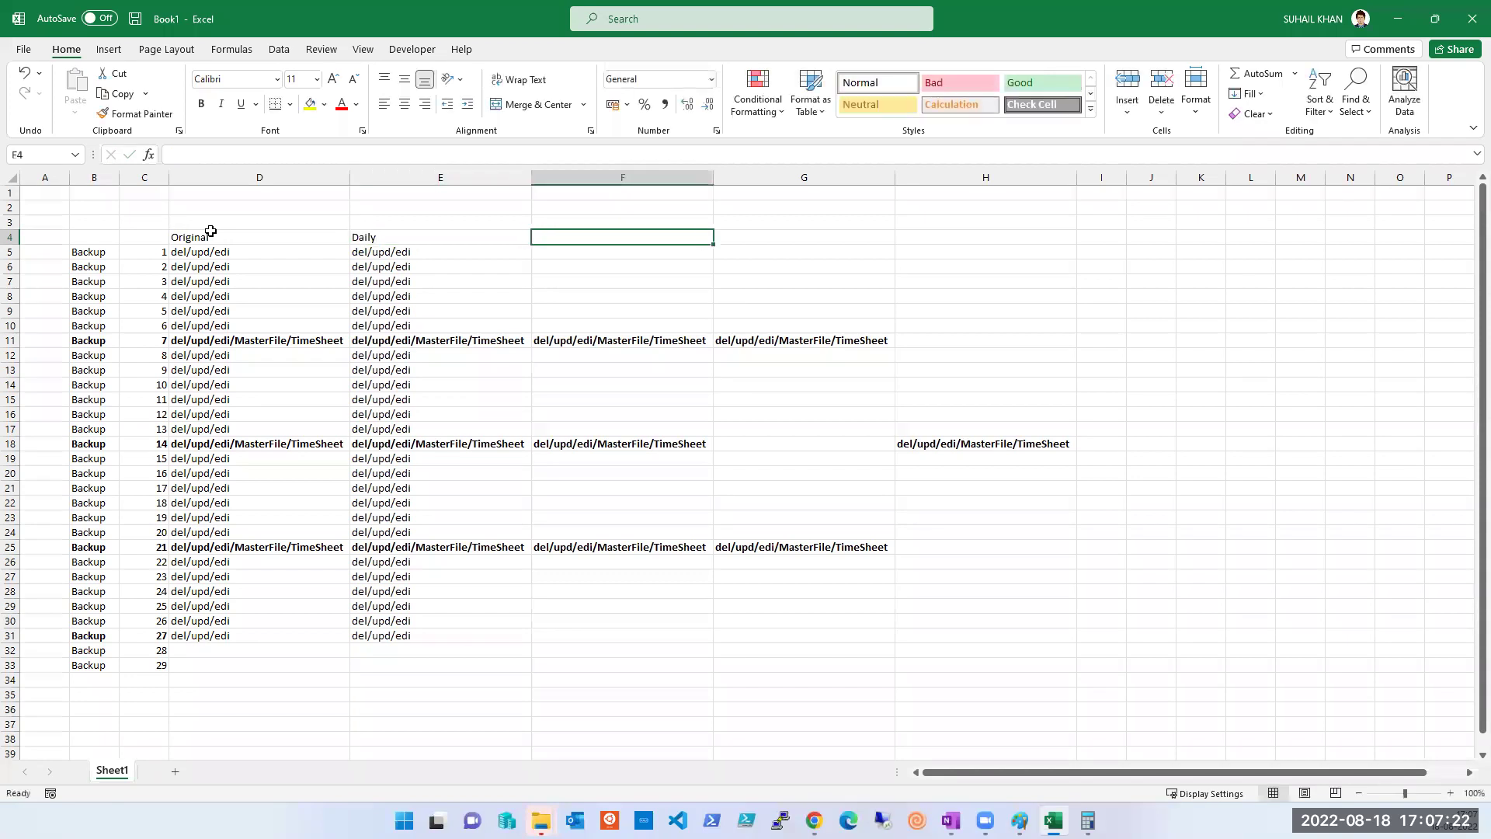
pyautogui.write('Weekly')
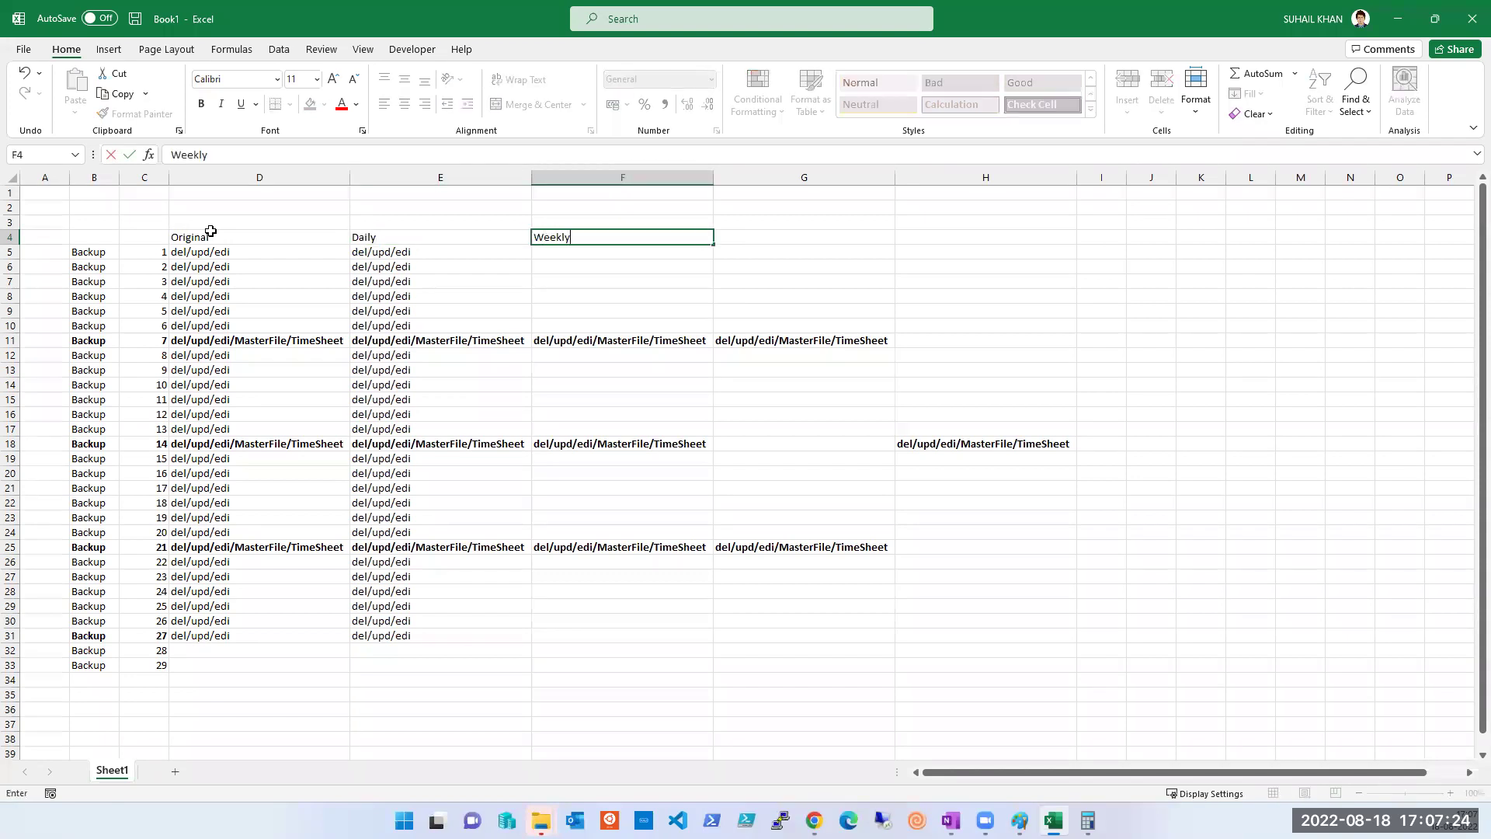
pyautogui.press('Tab')
pyautogui.write('Mon')
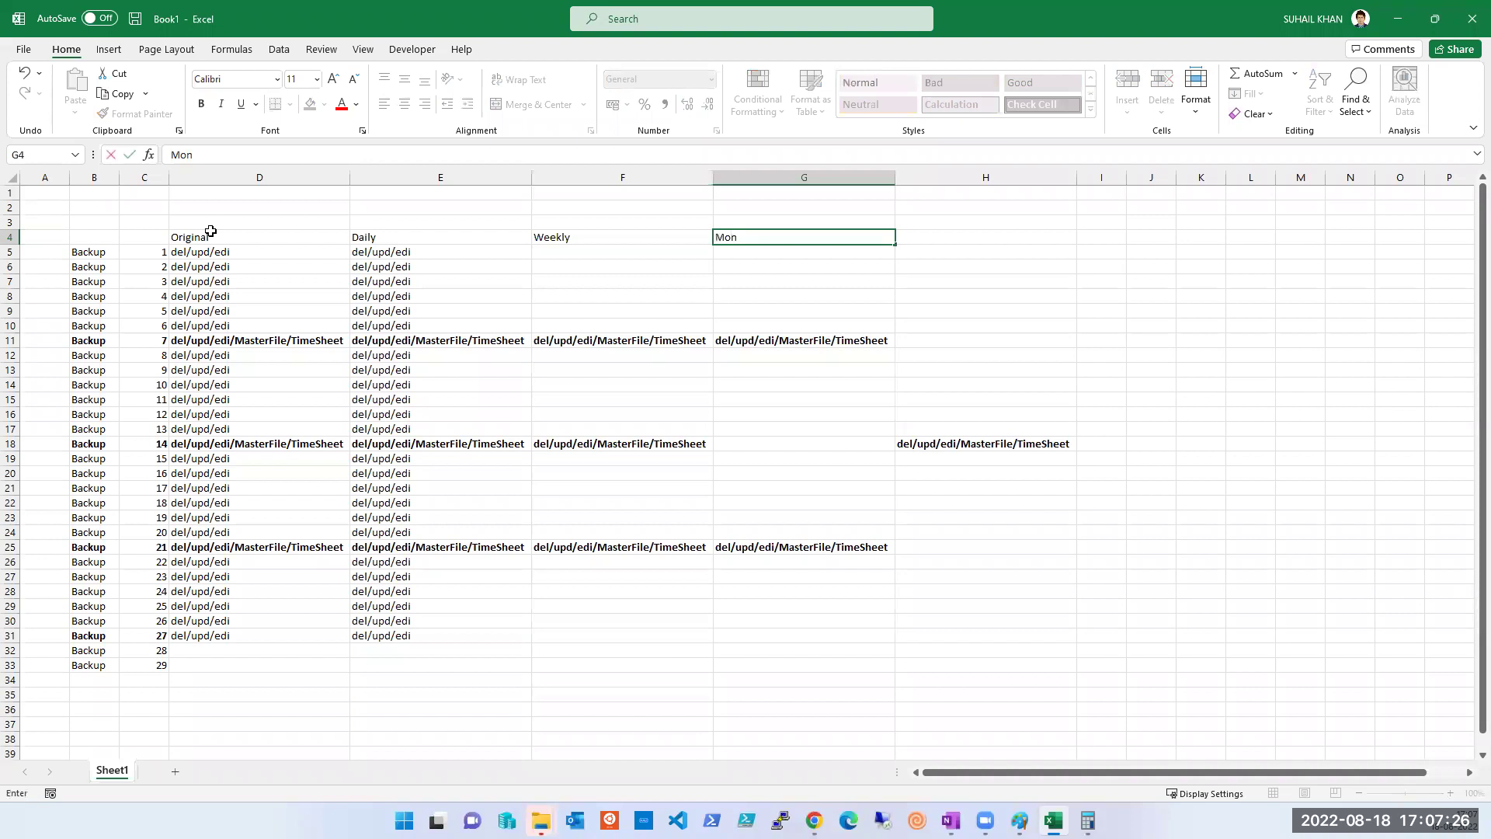
pyautogui.press('Tab')
pyautogui.write('Yearly')
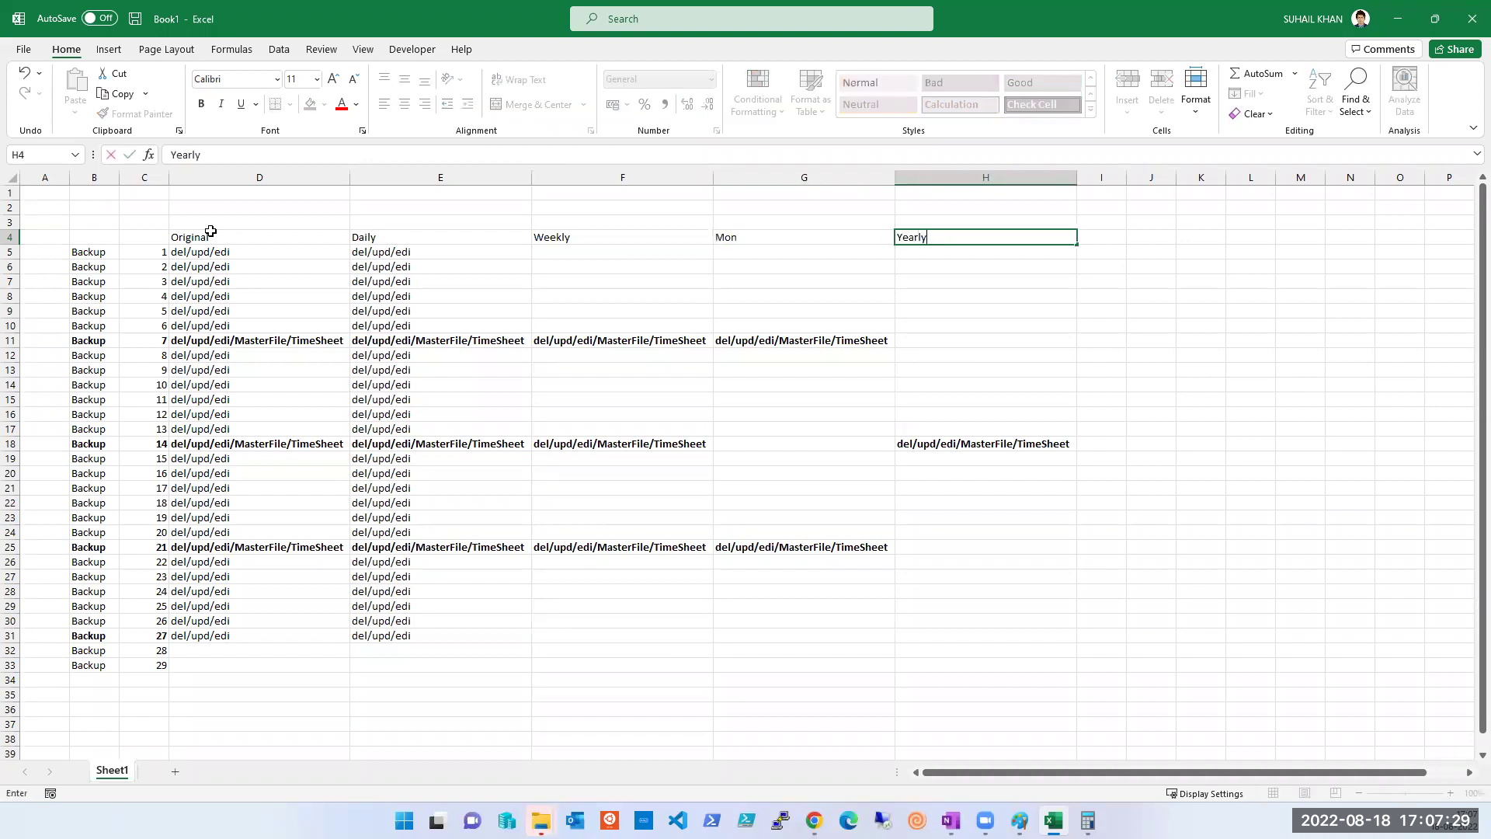
pyautogui.press('Tab')
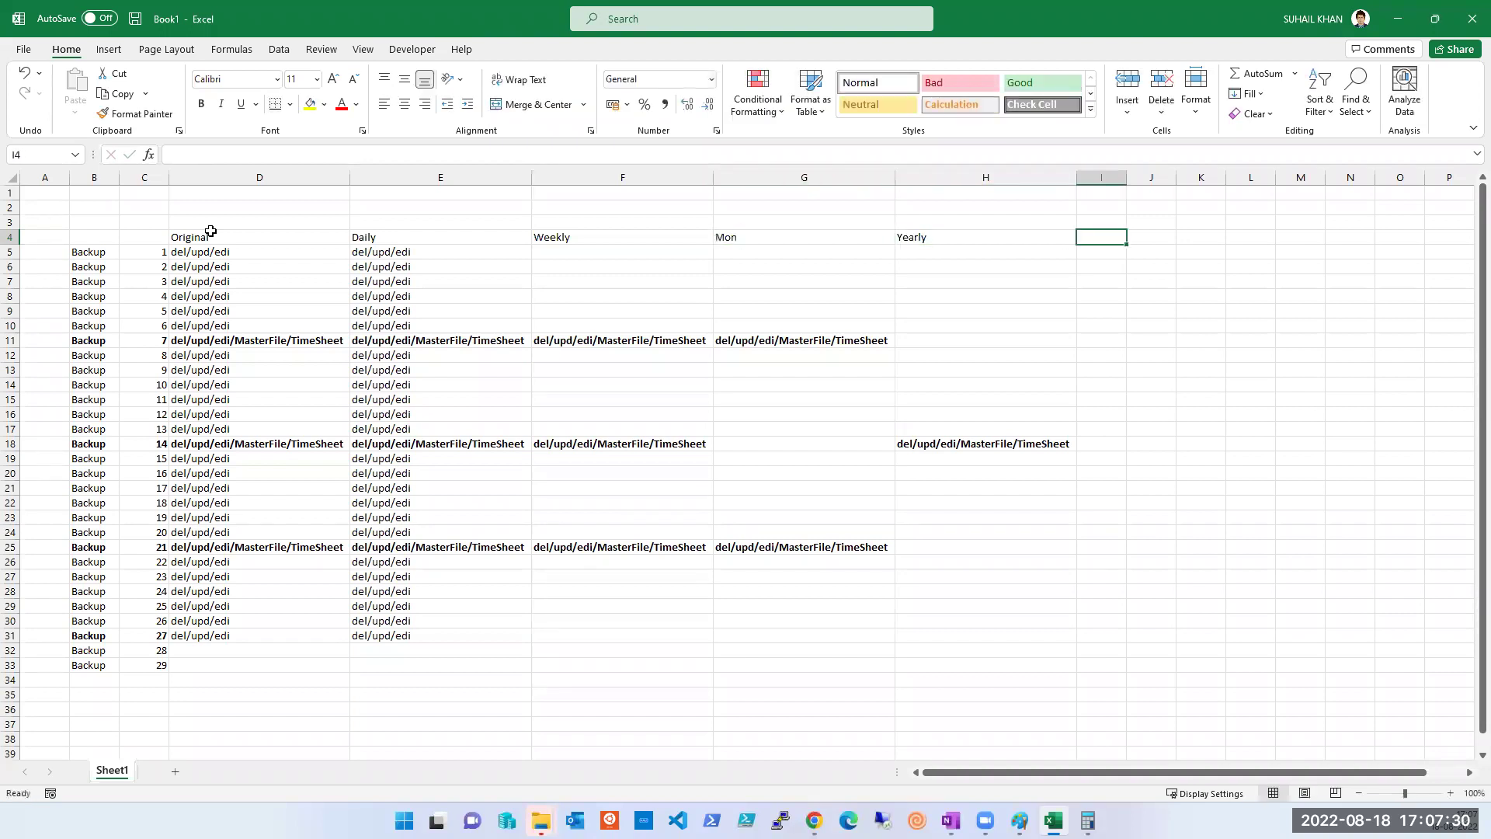
# Step: Enter 30 above the Daily heading in E3 and 6 above the Weekly heading in F3
pyautogui.press('Left')
pyautogui.press('Left')
pyautogui.press('Left')
pyautogui.press('Left')
pyautogui.press('Left')
pyautogui.press('Left')
pyautogui.click(211, 231)
pyautogui.press('Right')
pyautogui.press('Up')
pyautogui.write('30')
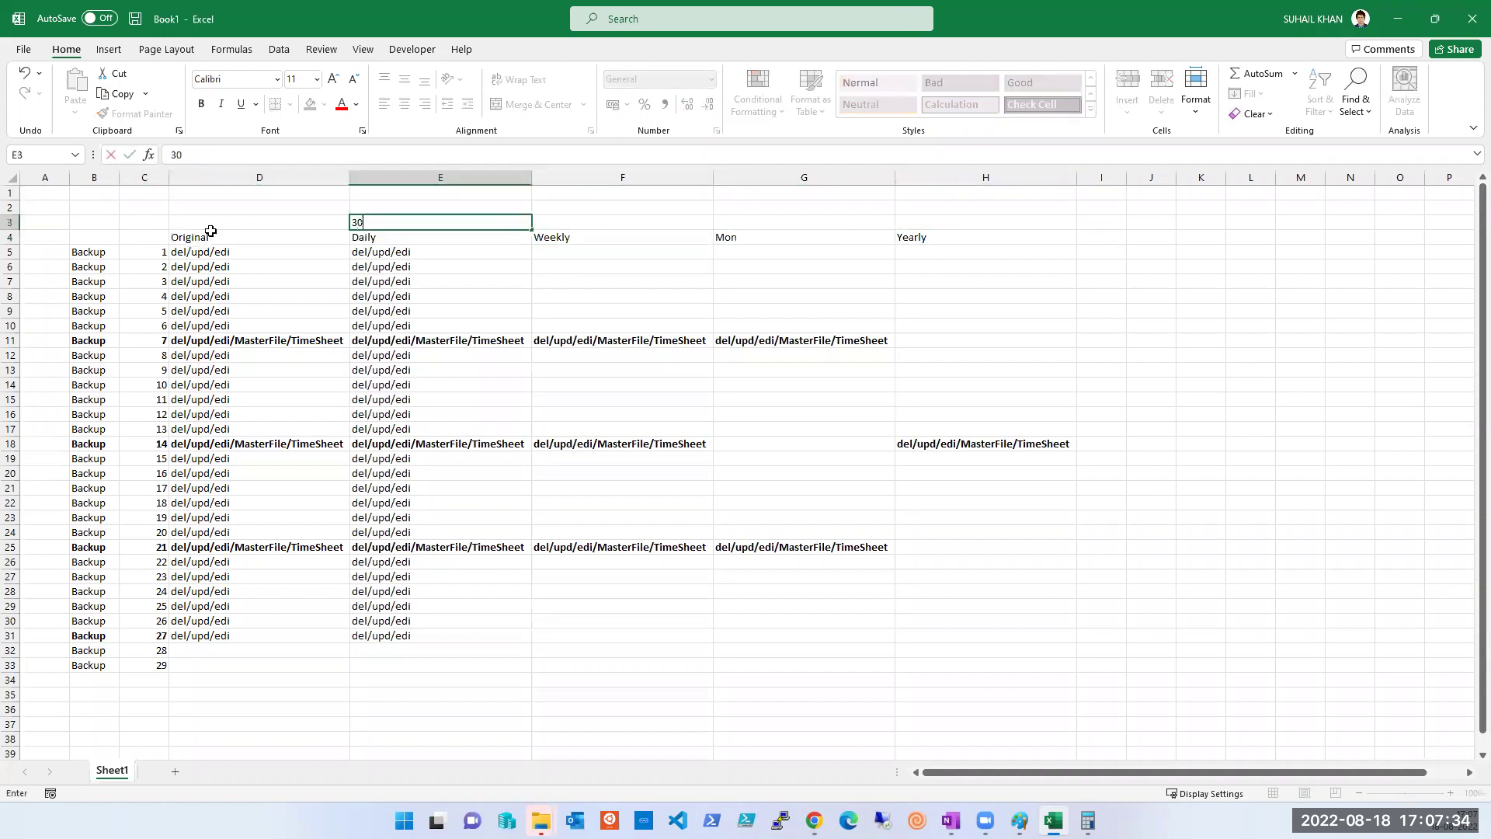
pyautogui.press('Tab')
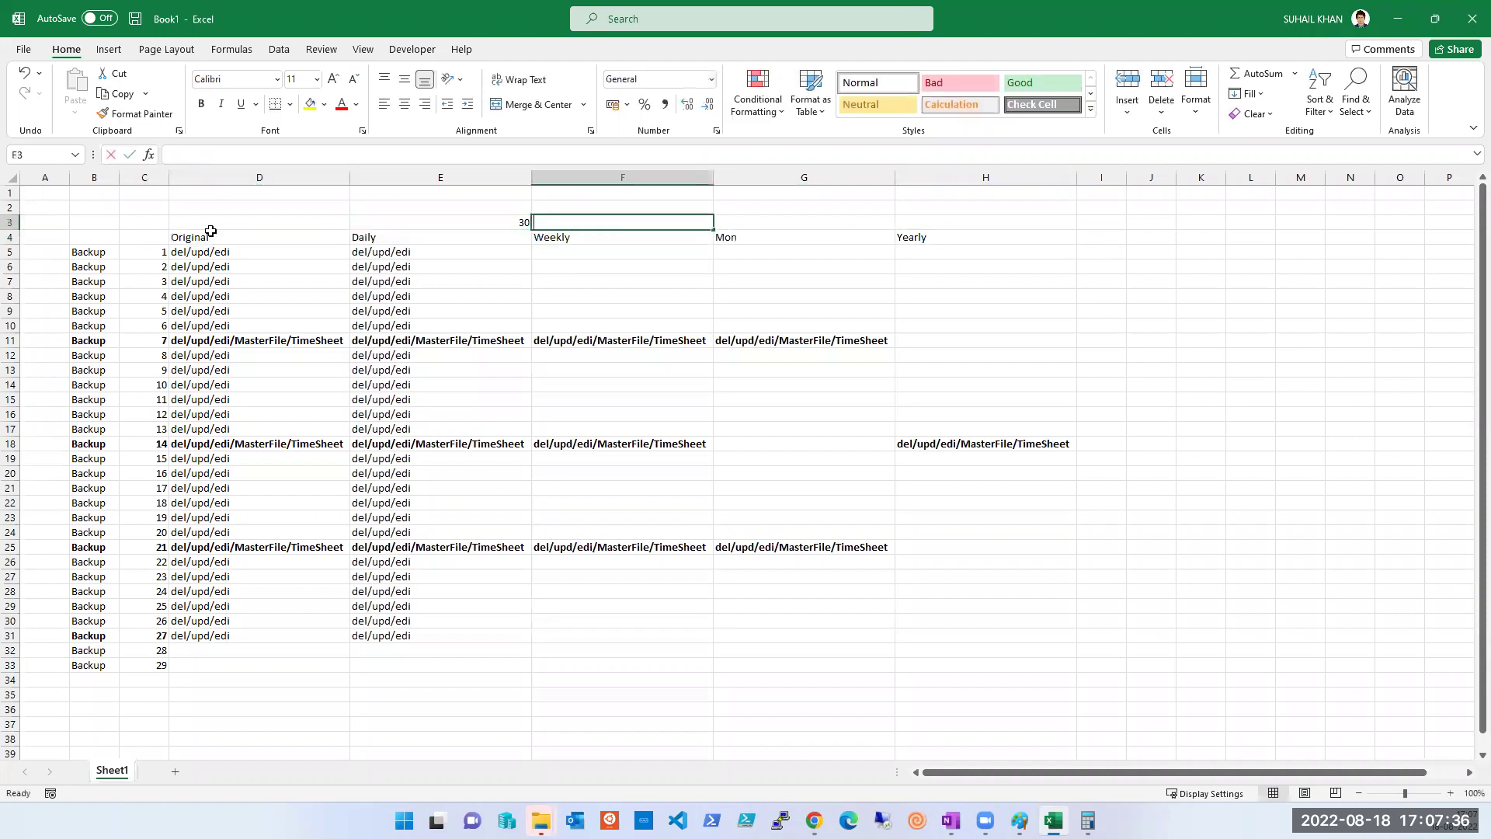
pyautogui.write('6')
pyautogui.press('Left')
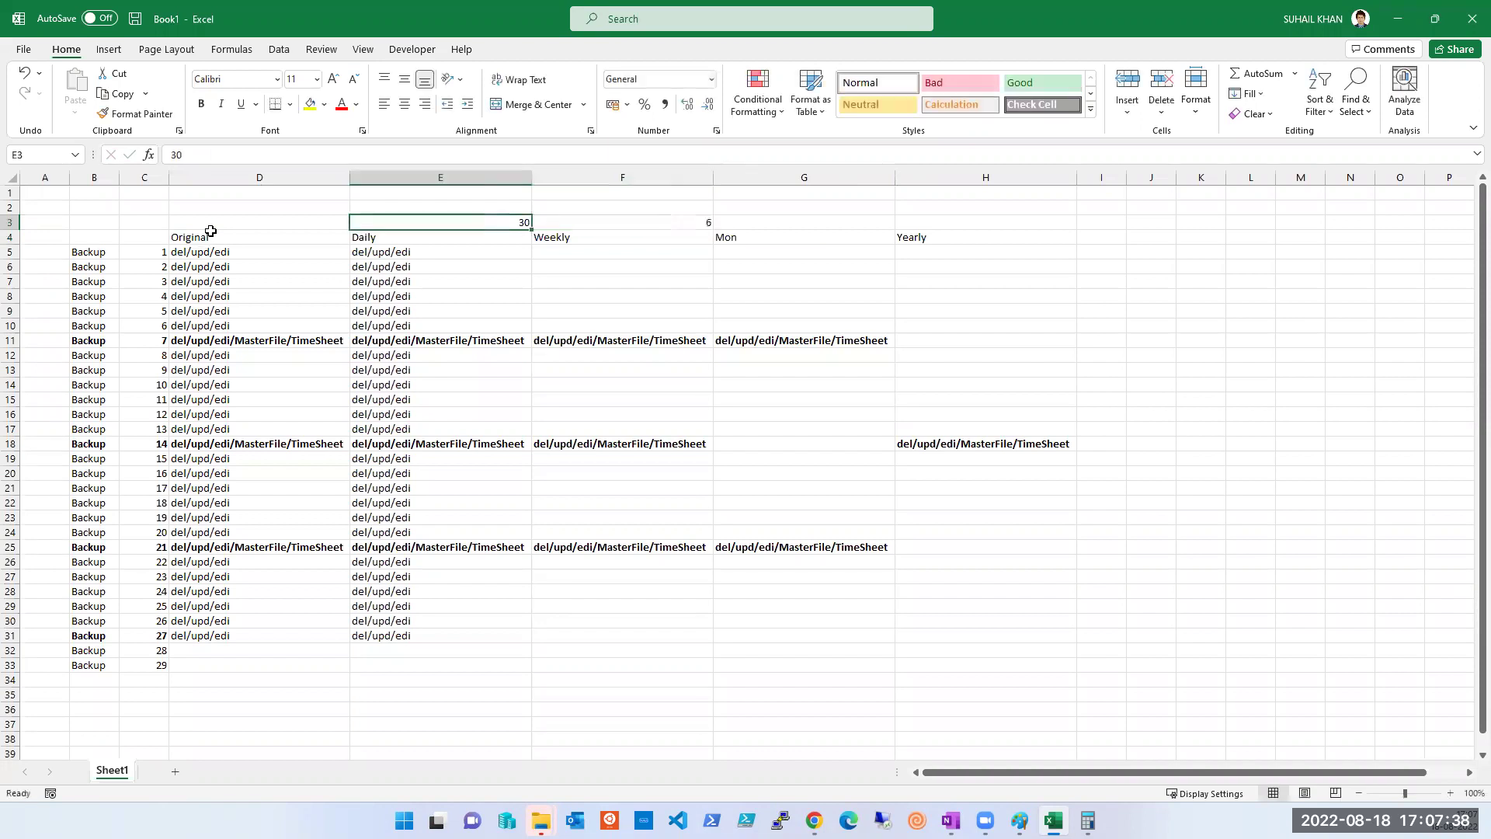
# Step: Review the backup entries listed under the Daily heading in column E
pyautogui.press('Down')
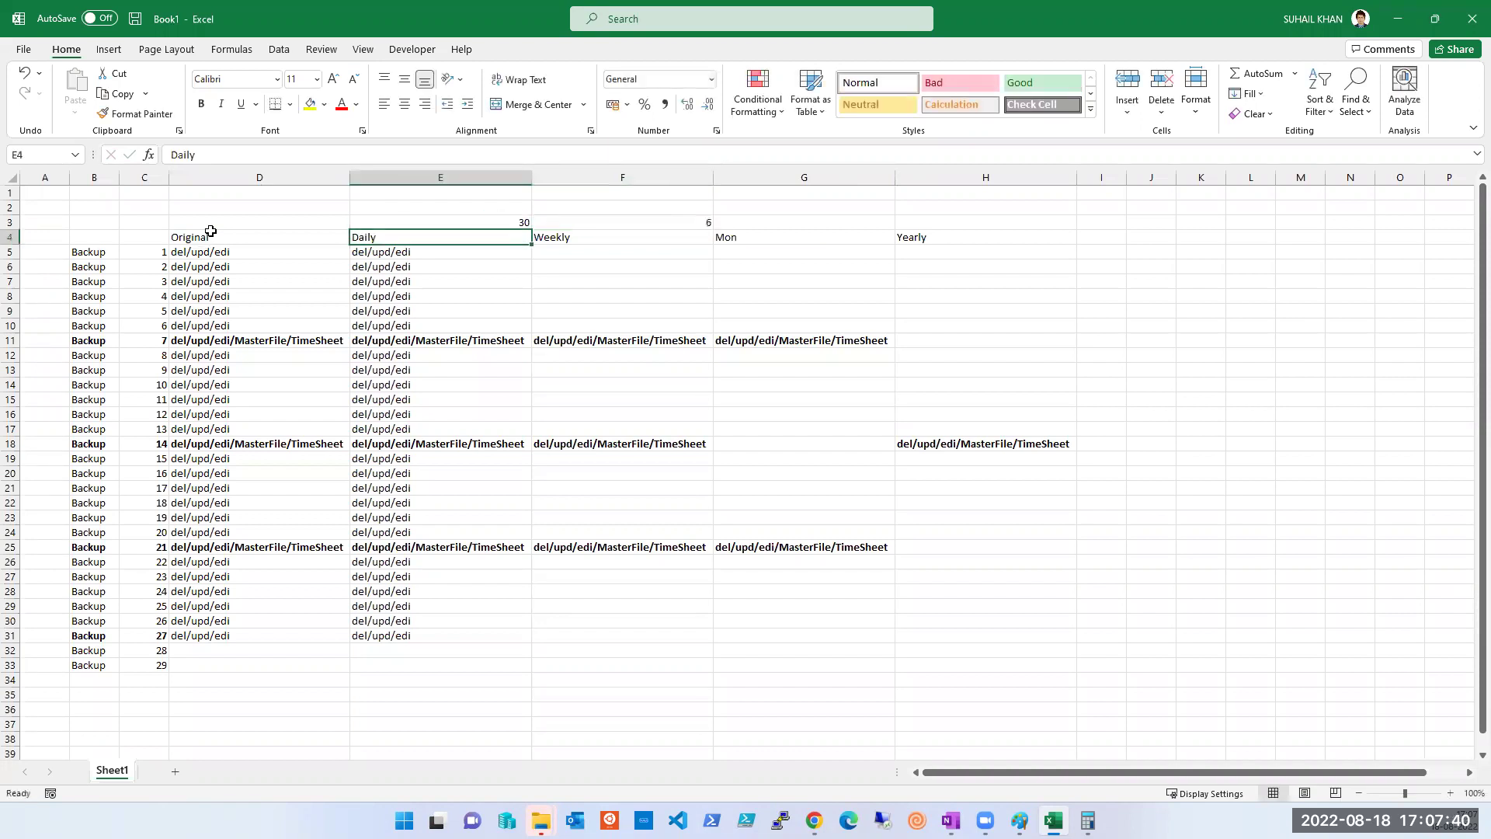
pyautogui.press('Down')
pyautogui.hotkey('shift', 'Down')
pyautogui.hotkey('shift', 'Down')
pyautogui.hotkey('shift', 'Down')
pyautogui.hotkey('shift', 'Down')
pyautogui.hotkey('ctrl', 'shift', 'Down')
pyautogui.hotkey('ctrl', 'shift', 'Up')
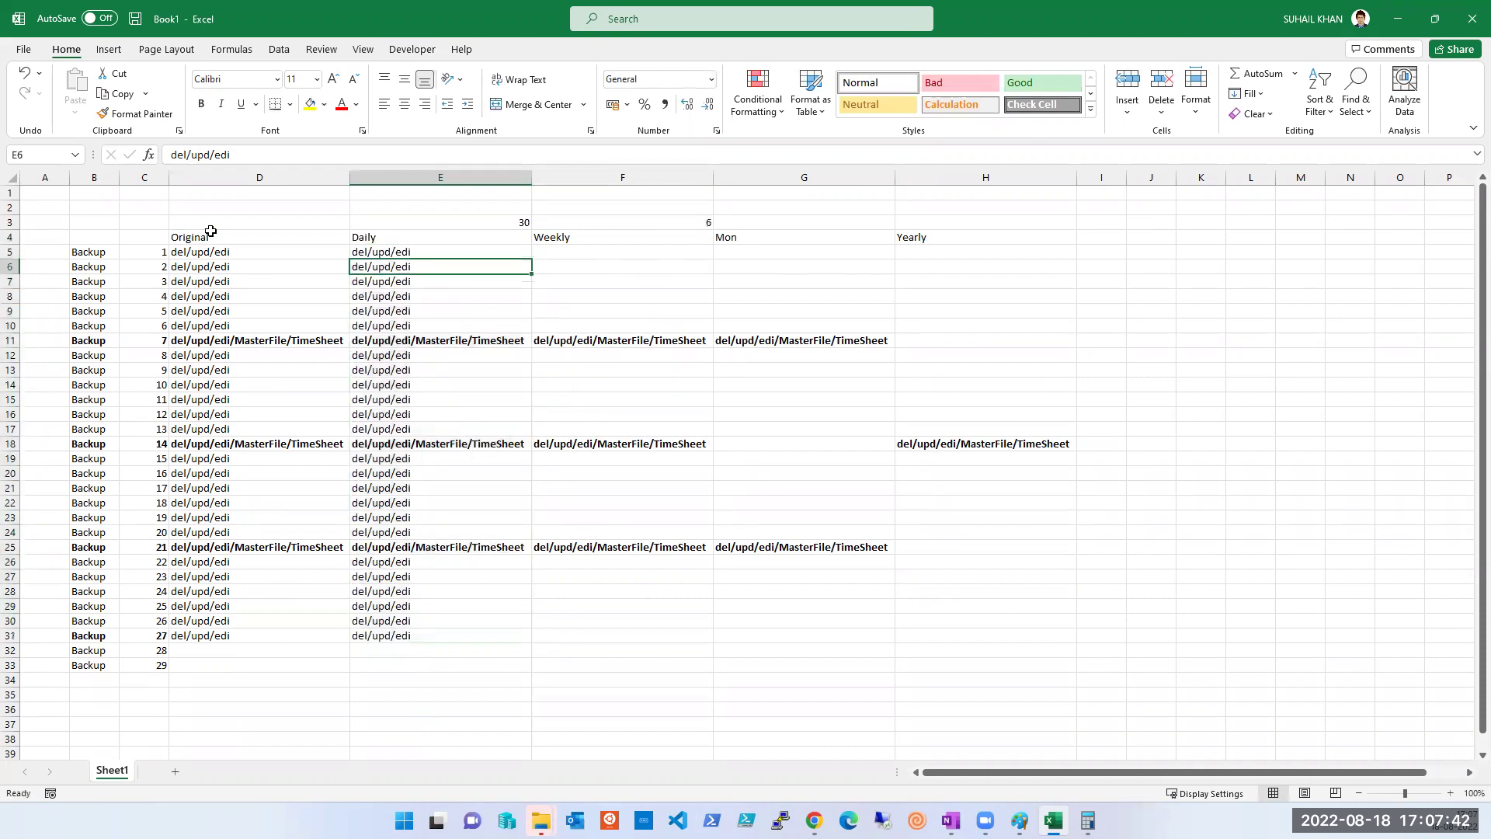
pyautogui.hotkey('ctrl', 'shift', 'Down')
pyautogui.hotkey('ctrl', 'shift', 'Up')
# Step: Calculate 30*60 with a formula in E35, below the Daily column's entries
pyautogui.press('Down')
pyautogui.press('Down')
pyautogui.press('Down')
pyautogui.press('Down')
pyautogui.press('Down')
pyautogui.press('Down')
pyautogui.press('Down')
pyautogui.press('Down')
pyautogui.press('Down')
pyautogui.press('Down')
pyautogui.press('Down')
pyautogui.press('Down')
pyautogui.press('Down')
pyautogui.press('Down')
pyautogui.press('Down')
pyautogui.press('Down')
pyautogui.press('Down')
pyautogui.press('Down')
pyautogui.press('Down')
pyautogui.press('Down')
pyautogui.press('Down')
pyautogui.press('Down')
pyautogui.press('Down')
pyautogui.press('Down')
pyautogui.press('Down')
pyautogui.press('Down')
pyautogui.press('Down')
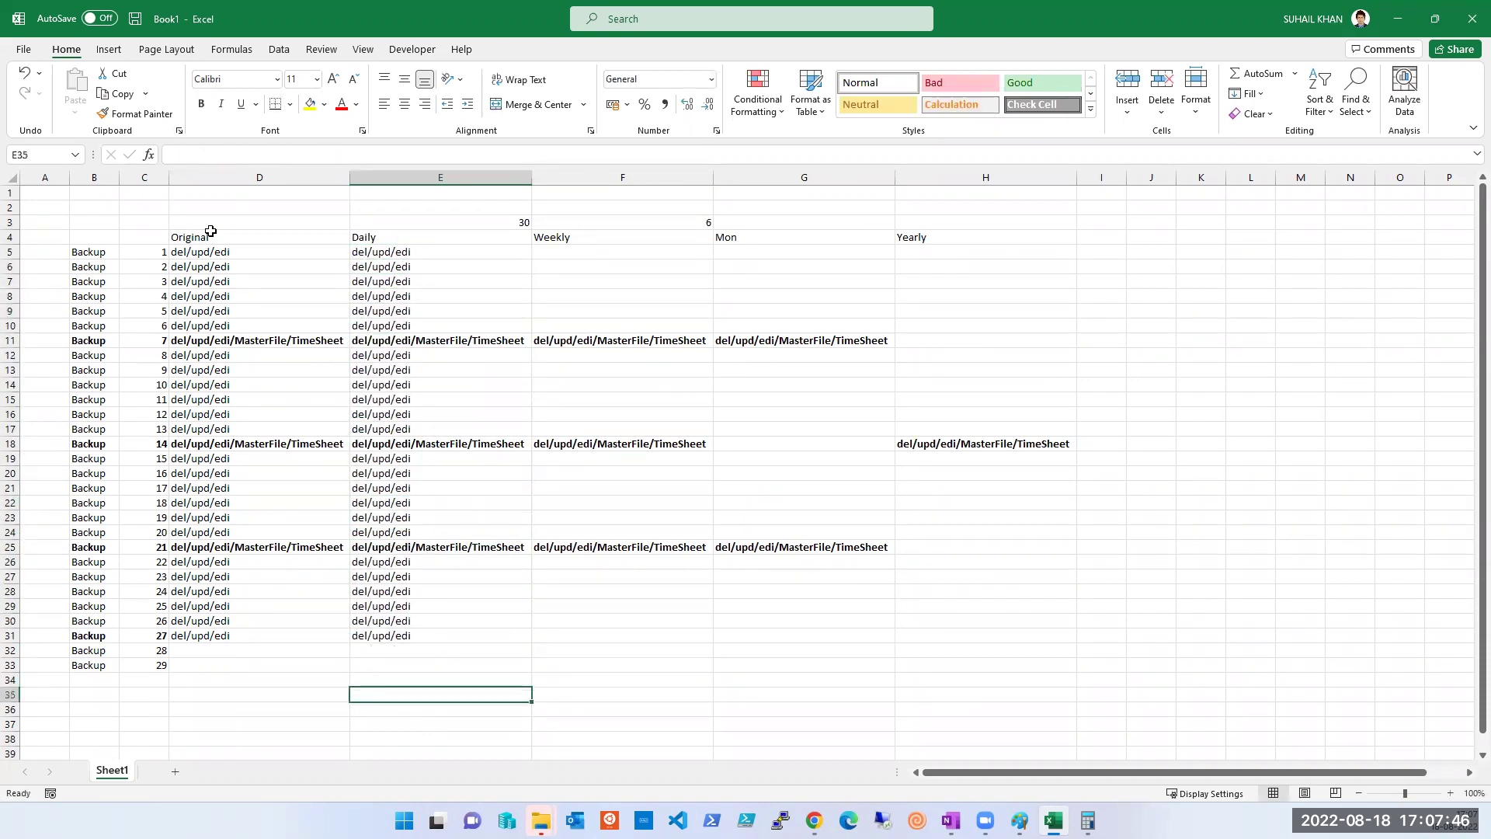
pyautogui.write('30*')
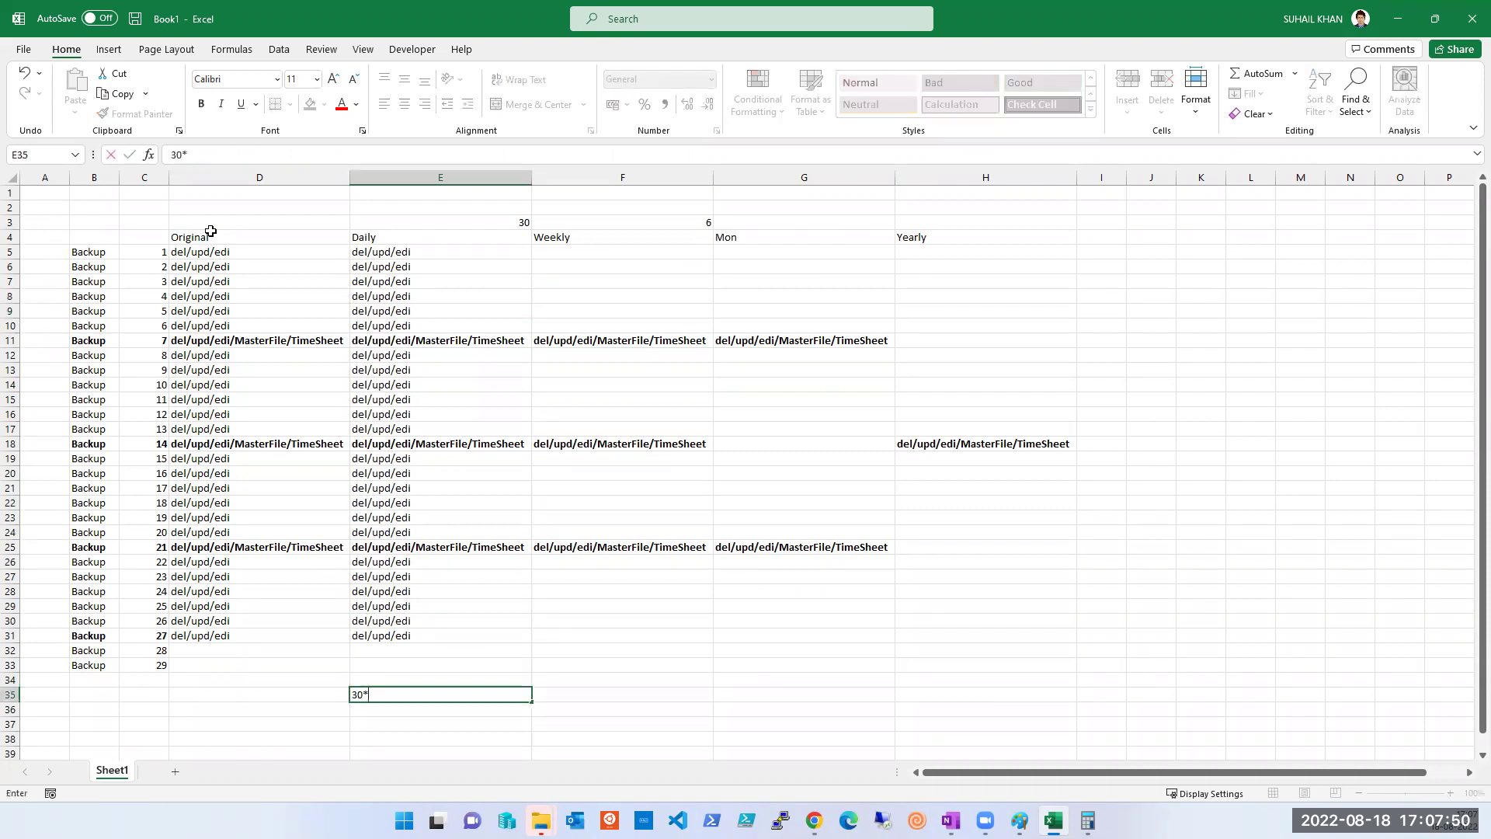
pyautogui.write('60')
pyautogui.press('Tab')
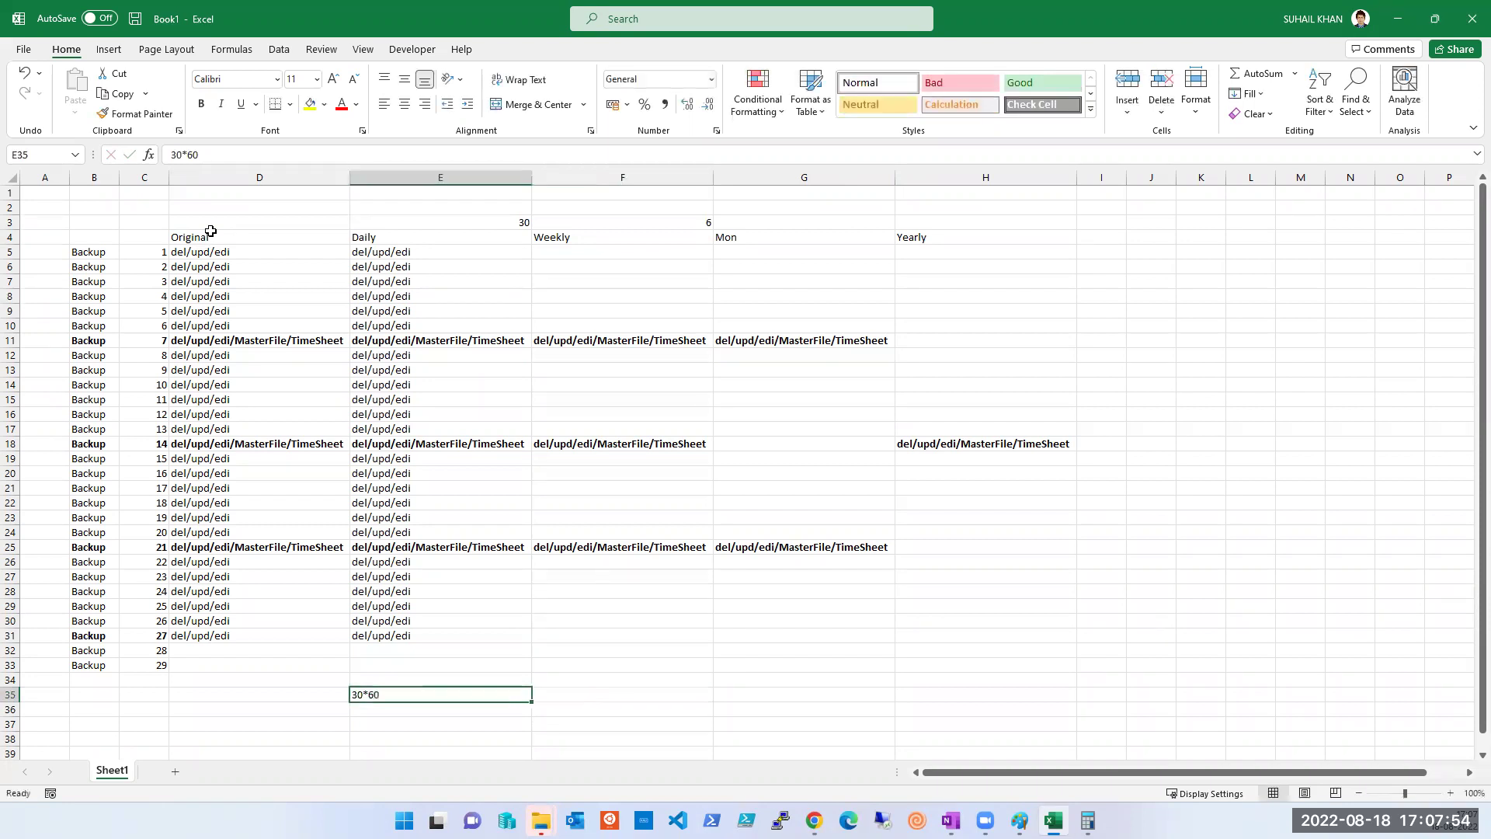
pyautogui.press('Right')
pyautogui.press('Left')
pyautogui.write('=30*60')
pyautogui.press('Return')
pyautogui.press('Up')
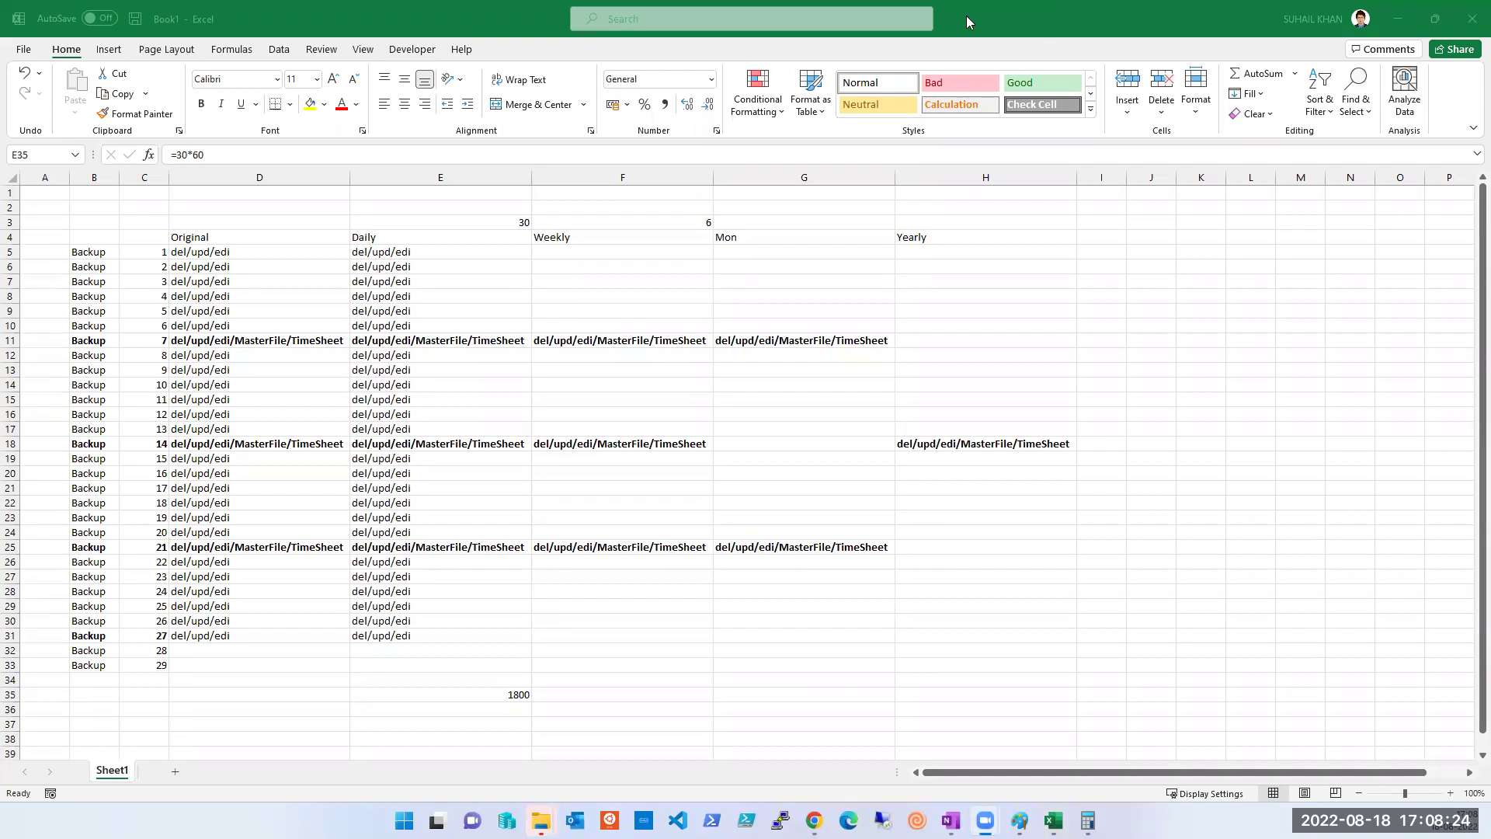
# Step: Replace the calculation in E35 below the Daily column with =150*60
pyautogui.click(437, 696)
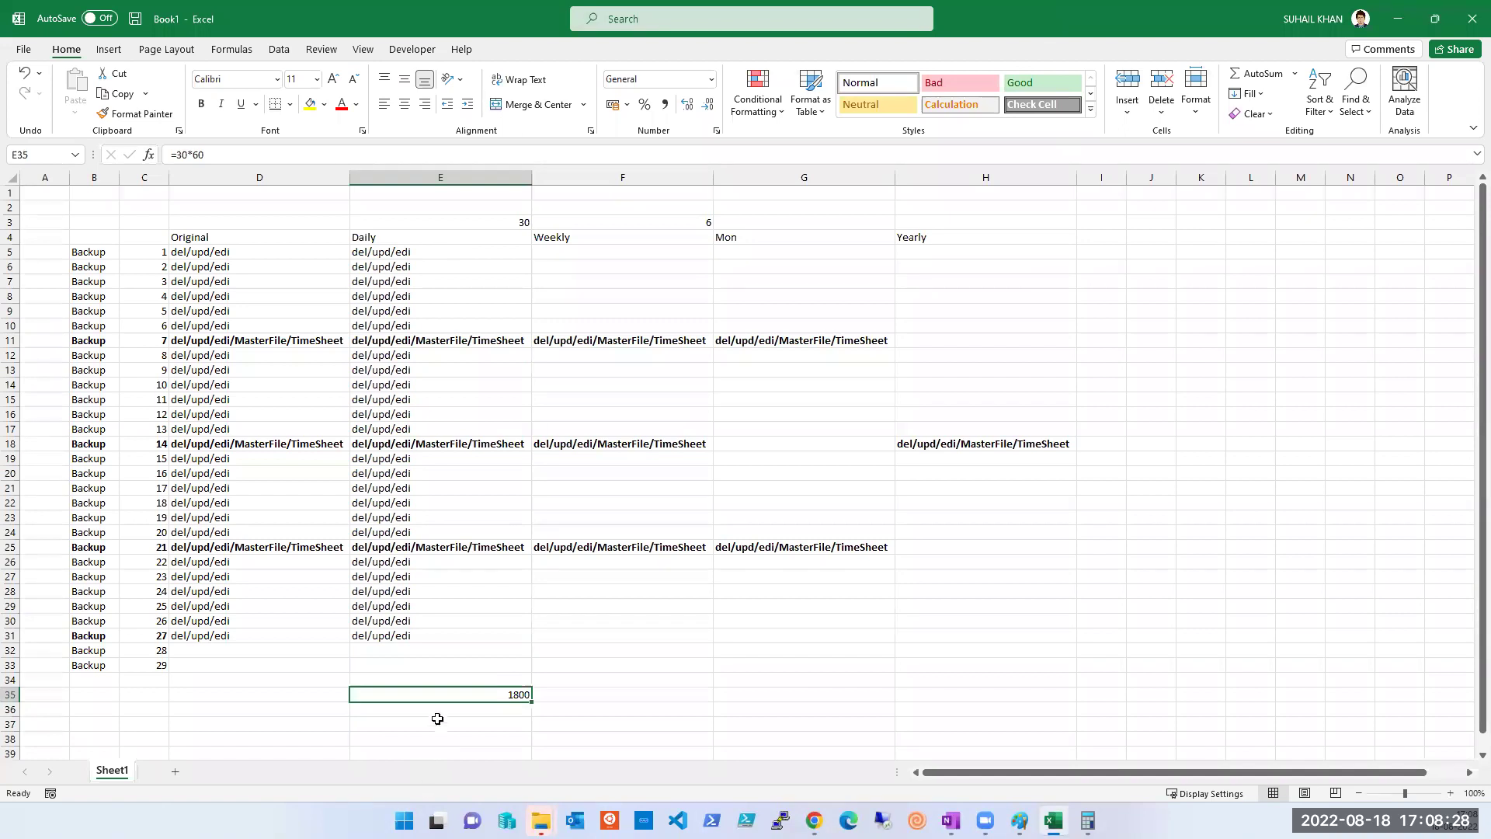
pyautogui.write('150*')
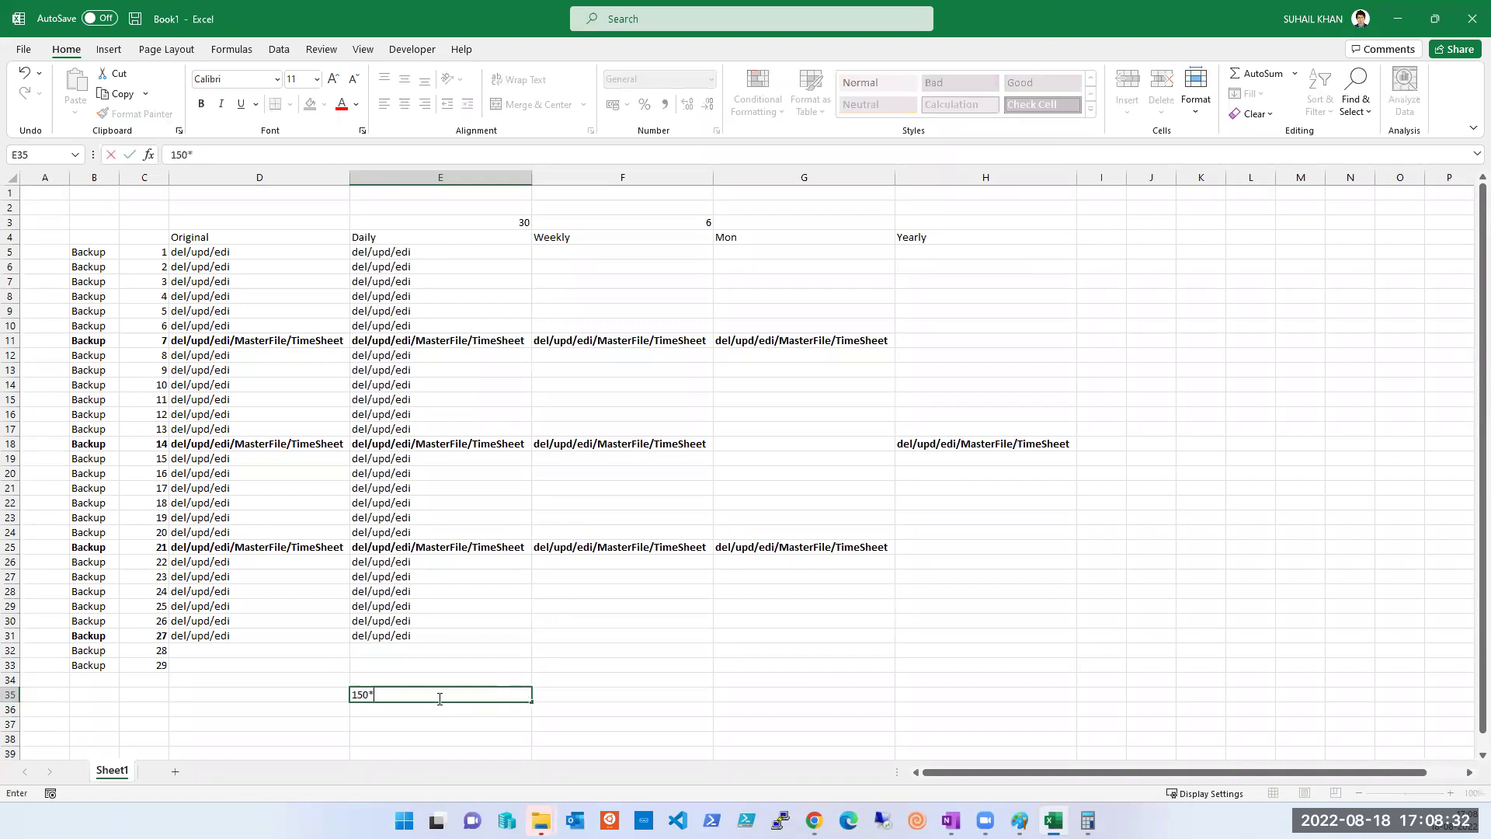
pyautogui.press('Tab')
pyautogui.click(436, 696)
pyautogui.write('=150*60')
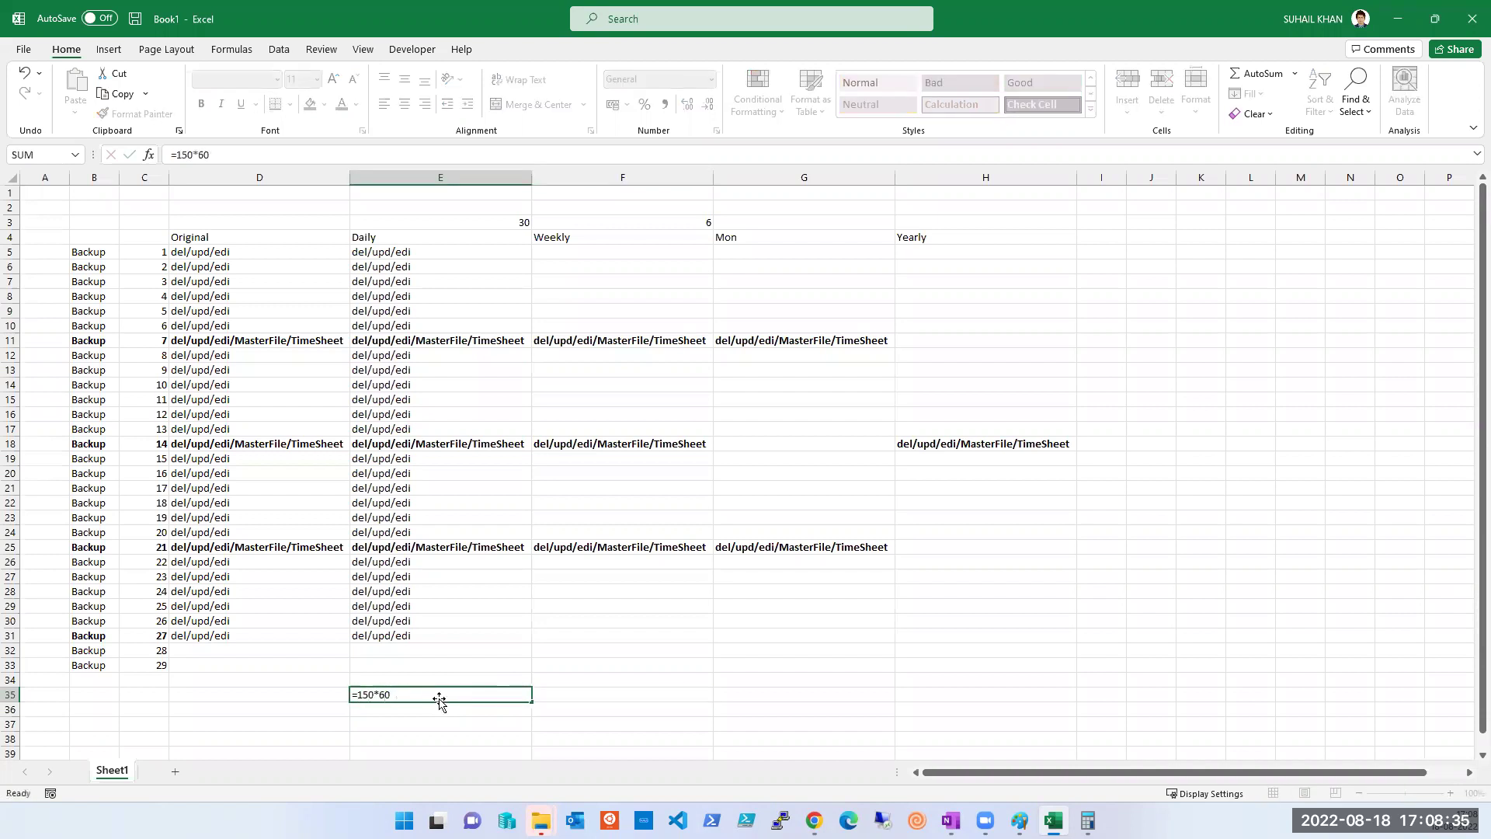
pyautogui.press('Return')
pyautogui.click(439, 701)
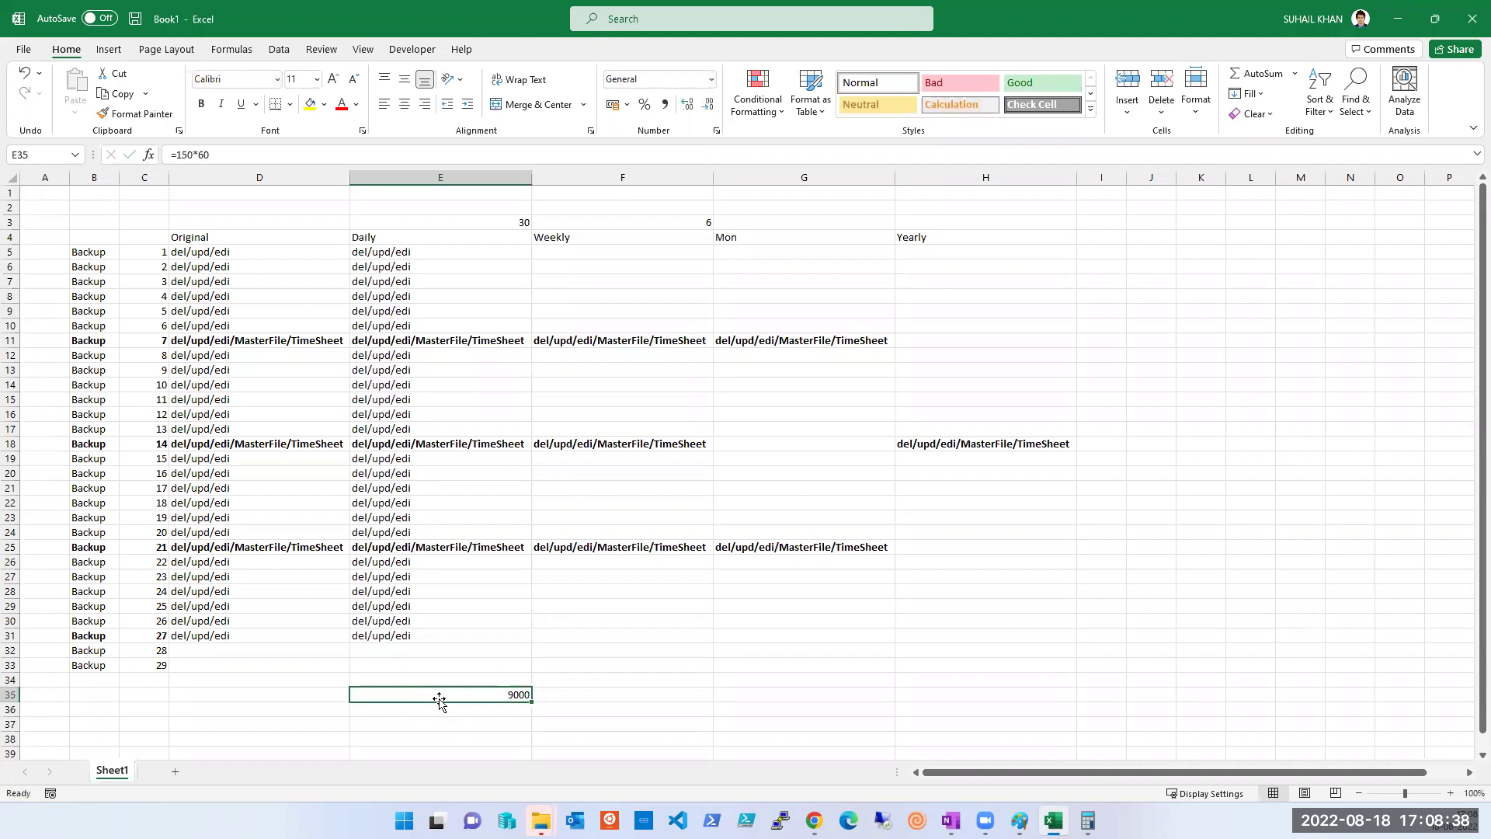
# Step: Enter the formula =150*3 in F35, below the Weekly column
pyautogui.press('Right')
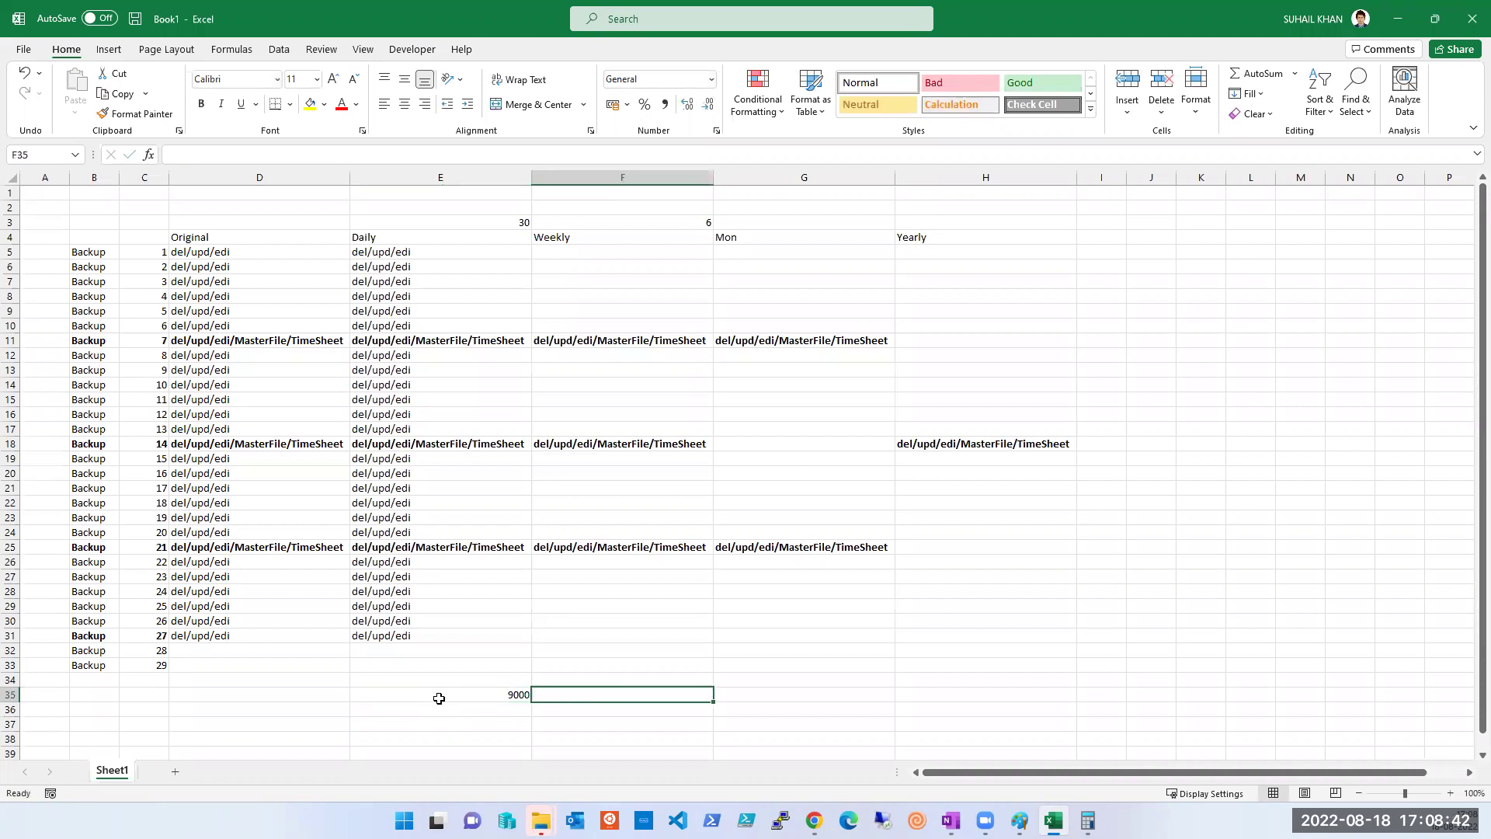
pyautogui.write('150*3')
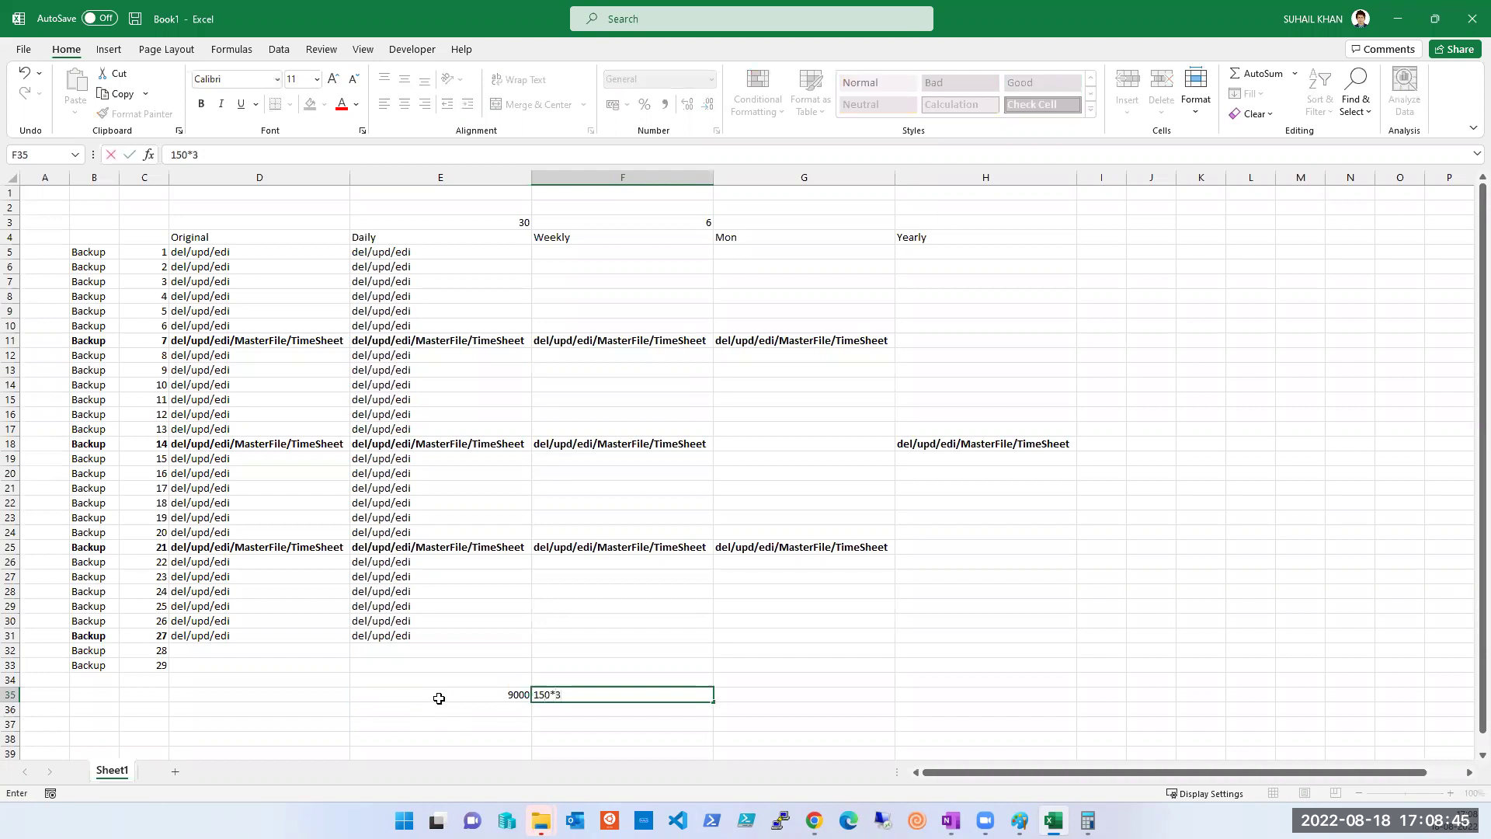
pyautogui.press('Right')
pyautogui.press('Left')
pyautogui.press('Delete')
pyautogui.write('=15')
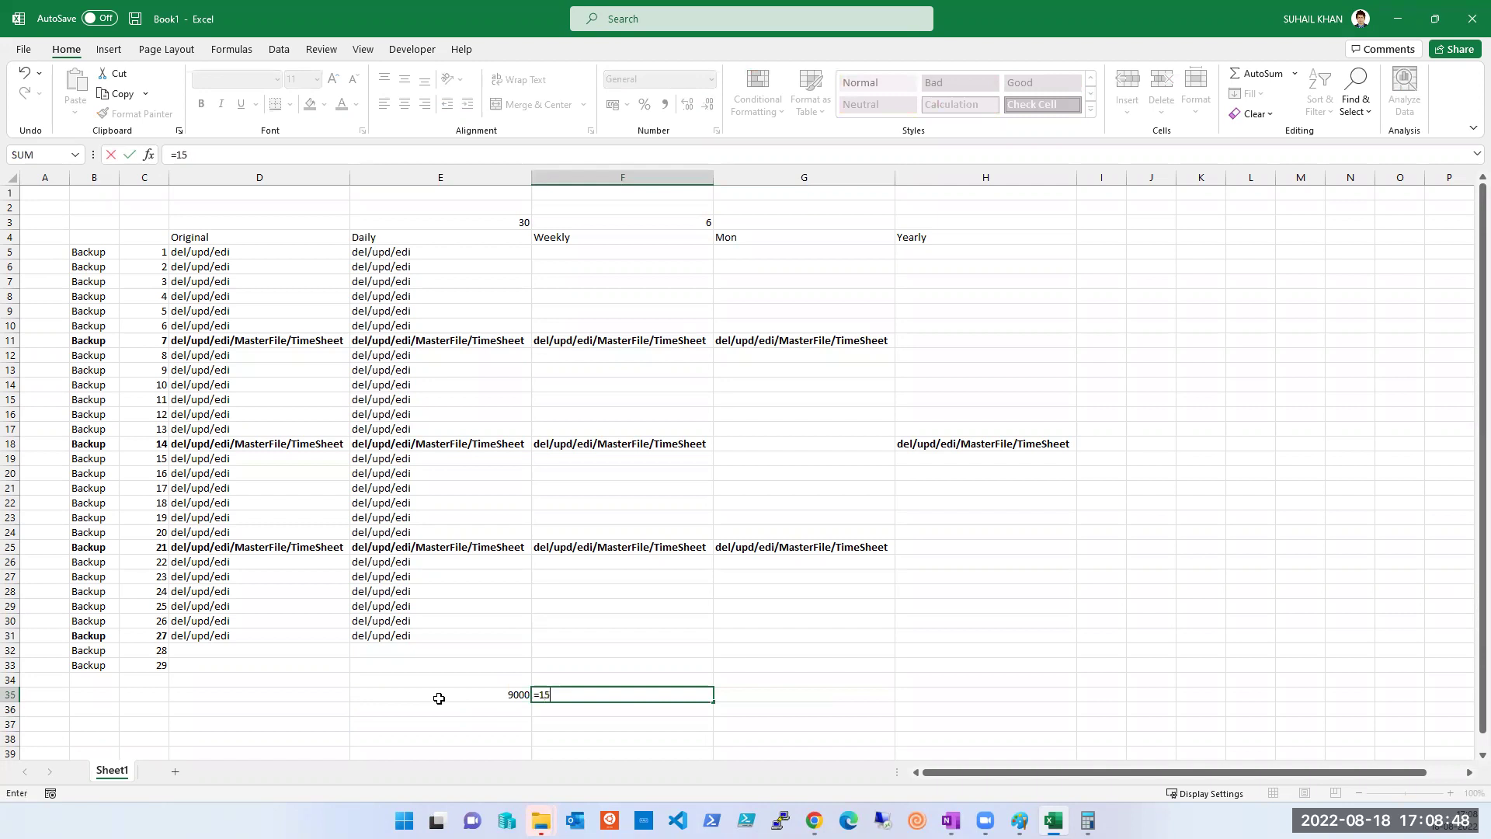
pyautogui.write('0*3')
pyautogui.press('Return')
pyautogui.press('Up')
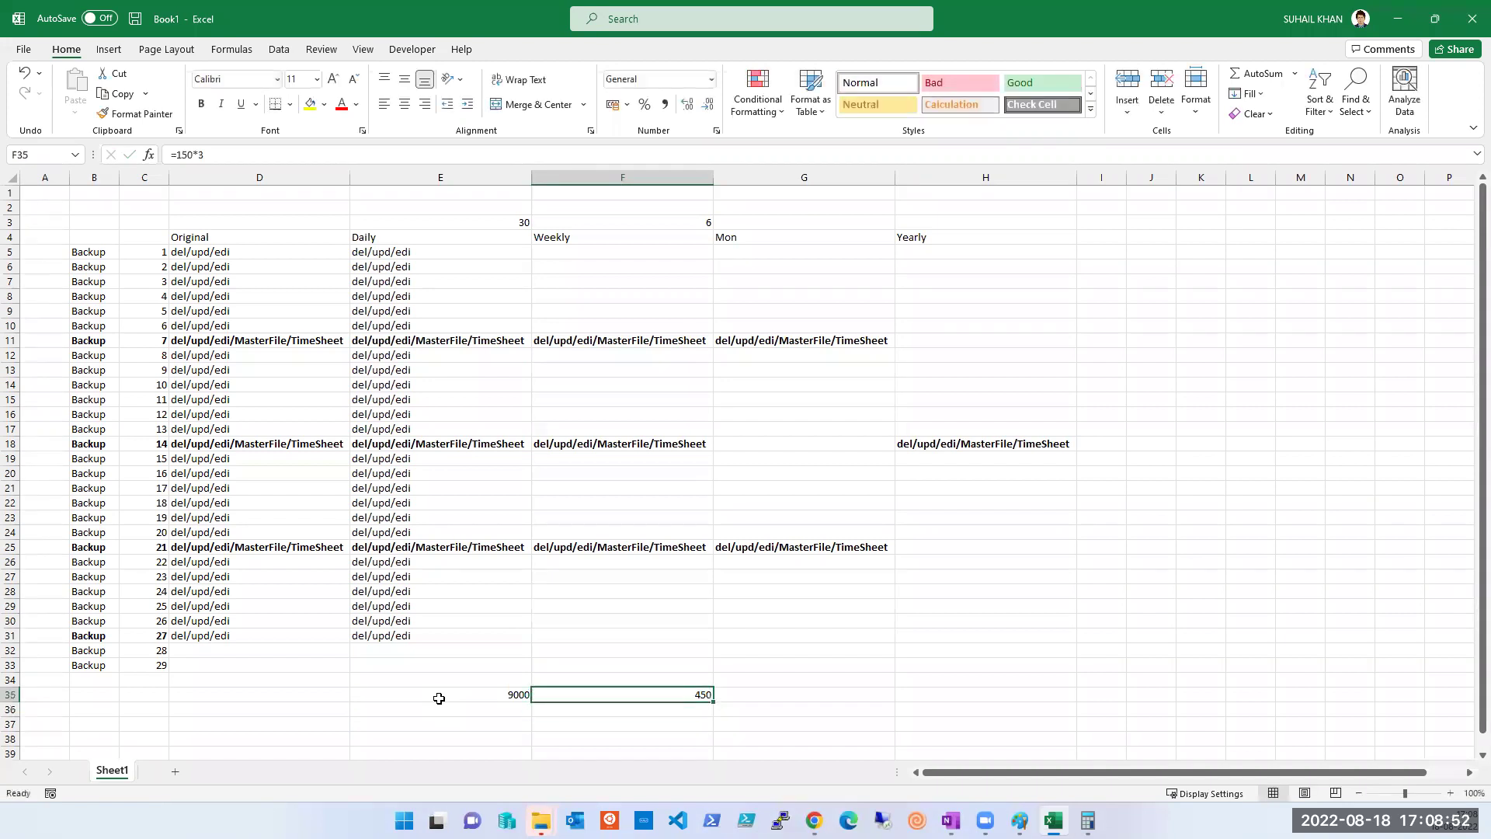
# Step: Enter the formula =150*2 in G35, below the Mon column
pyautogui.press('Right')
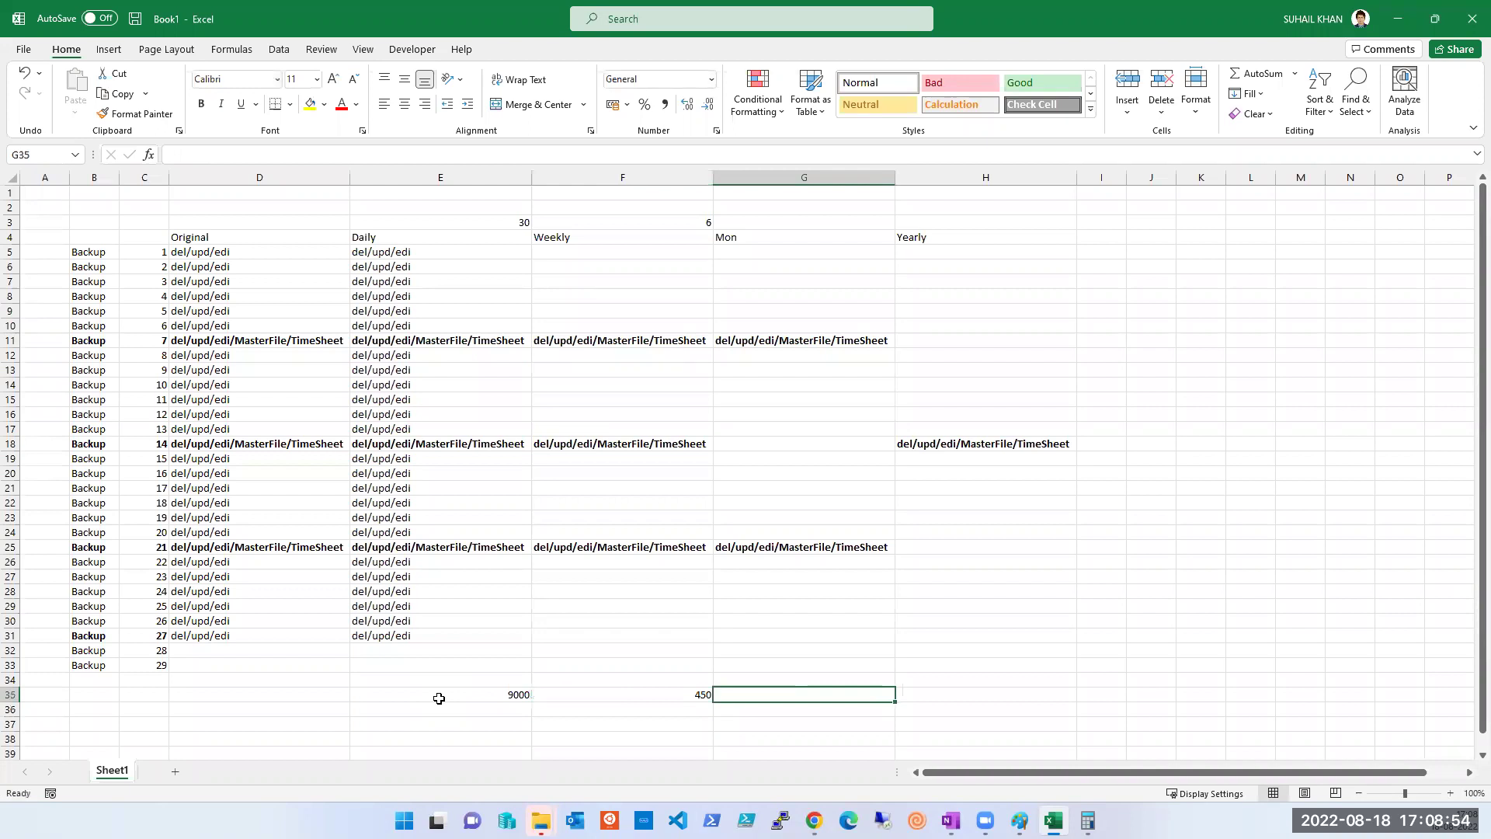
pyautogui.write('150*')
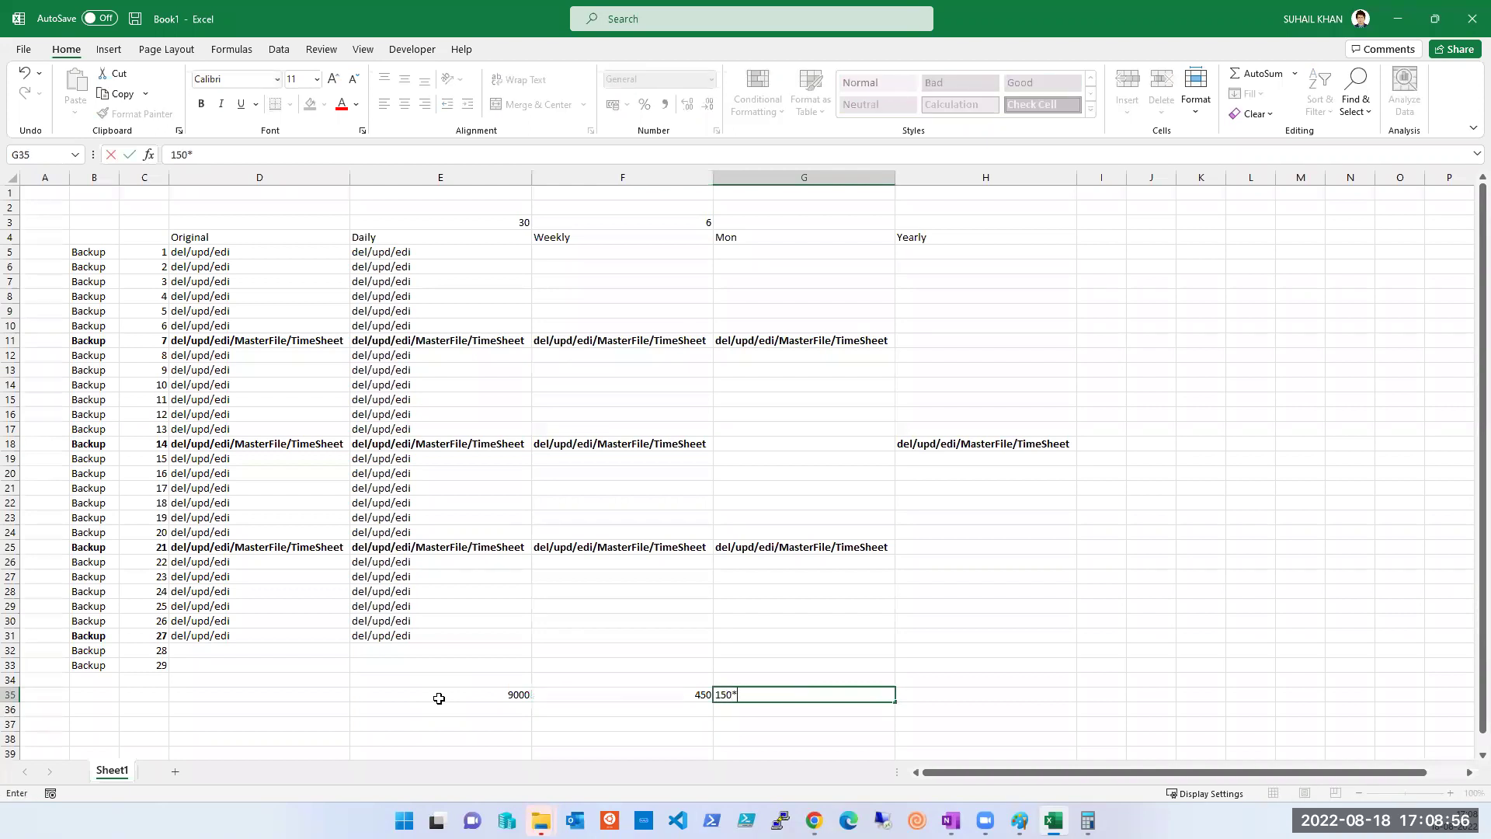
pyautogui.write('2')
pyautogui.press('Right')
pyautogui.press('Left')
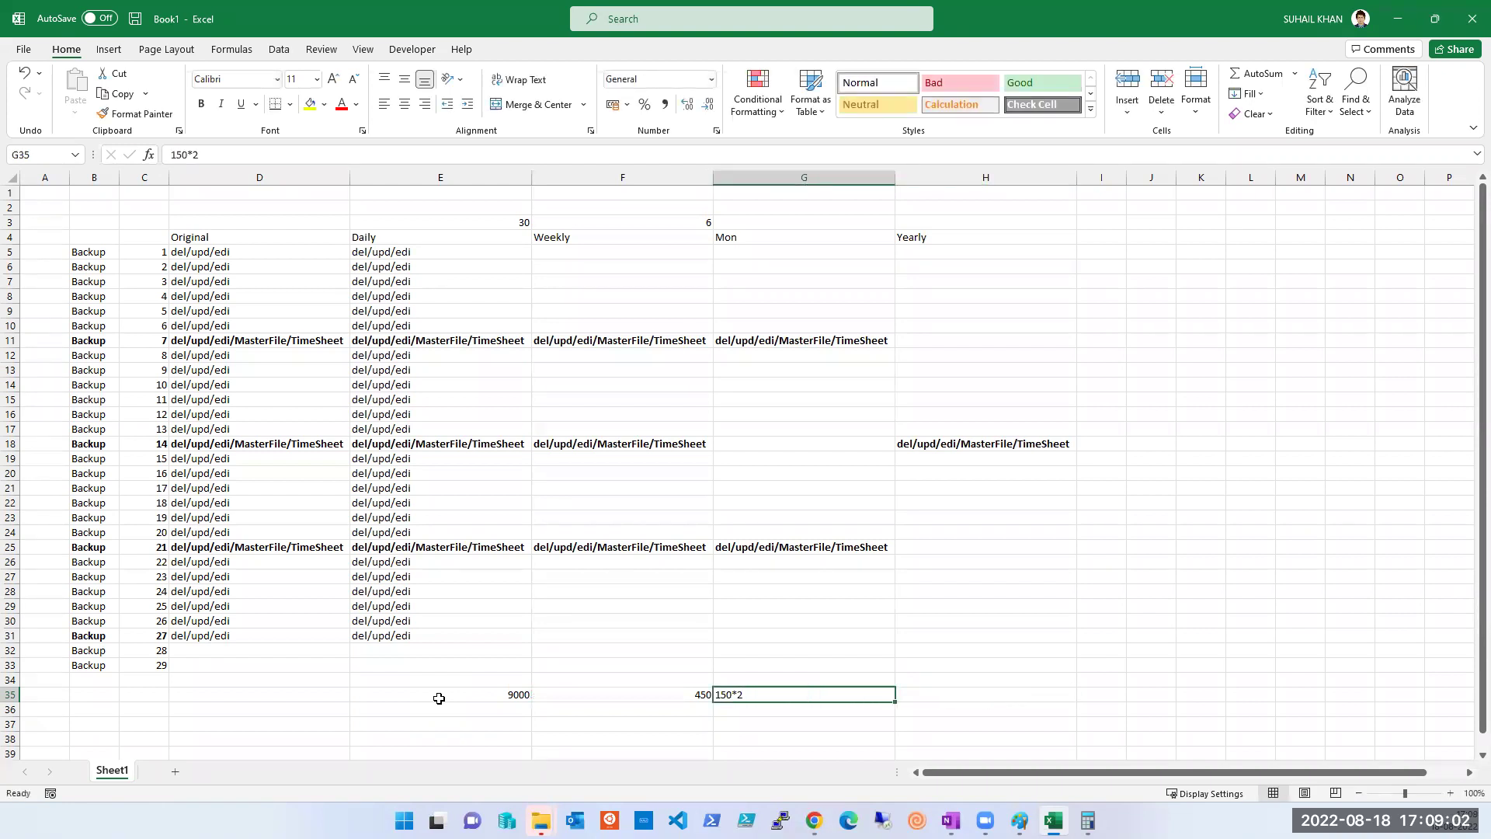
pyautogui.write('=150*')
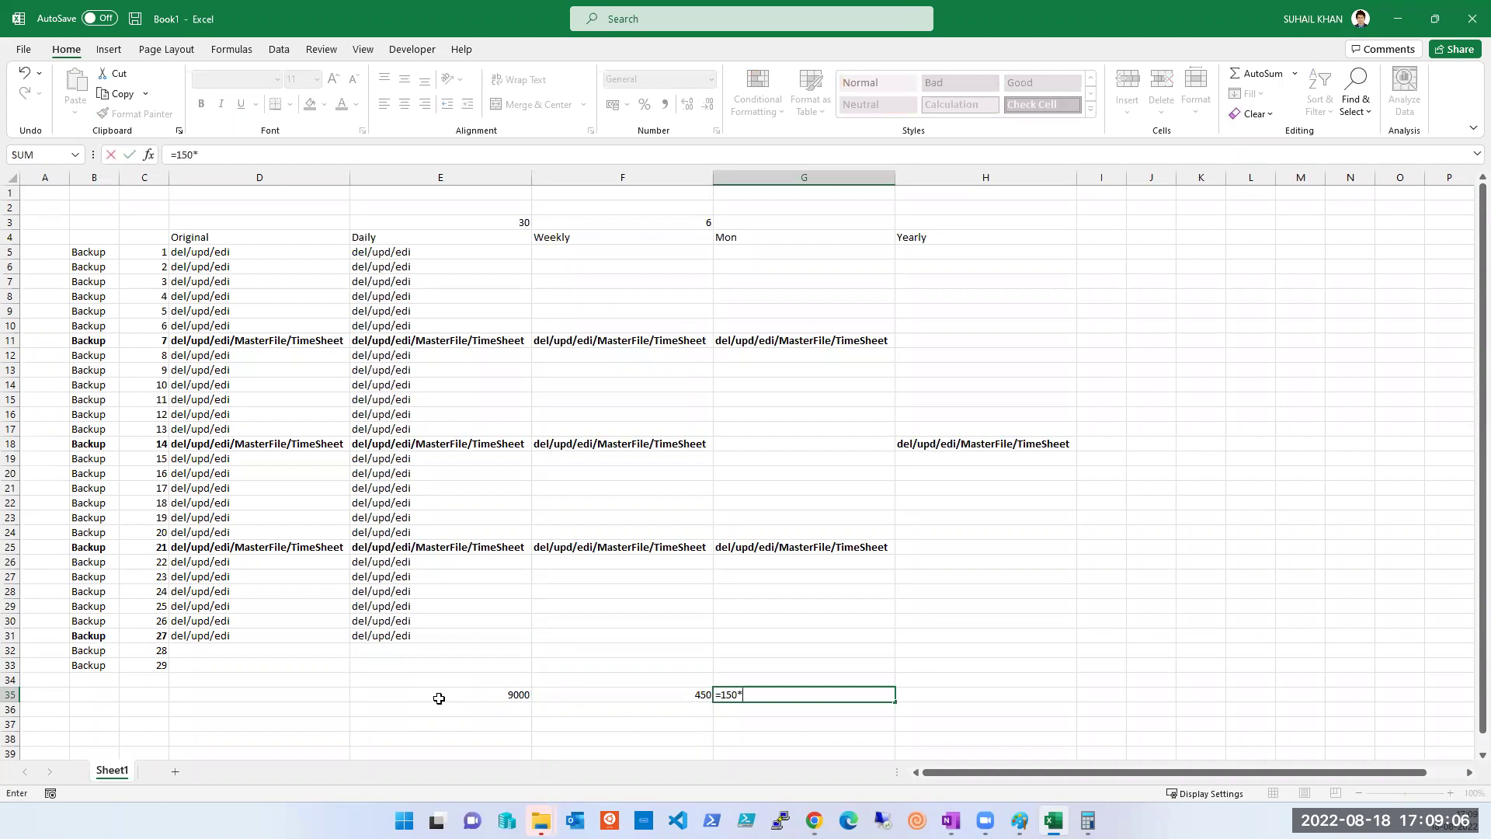
pyautogui.write('2')
pyautogui.press('Tab')
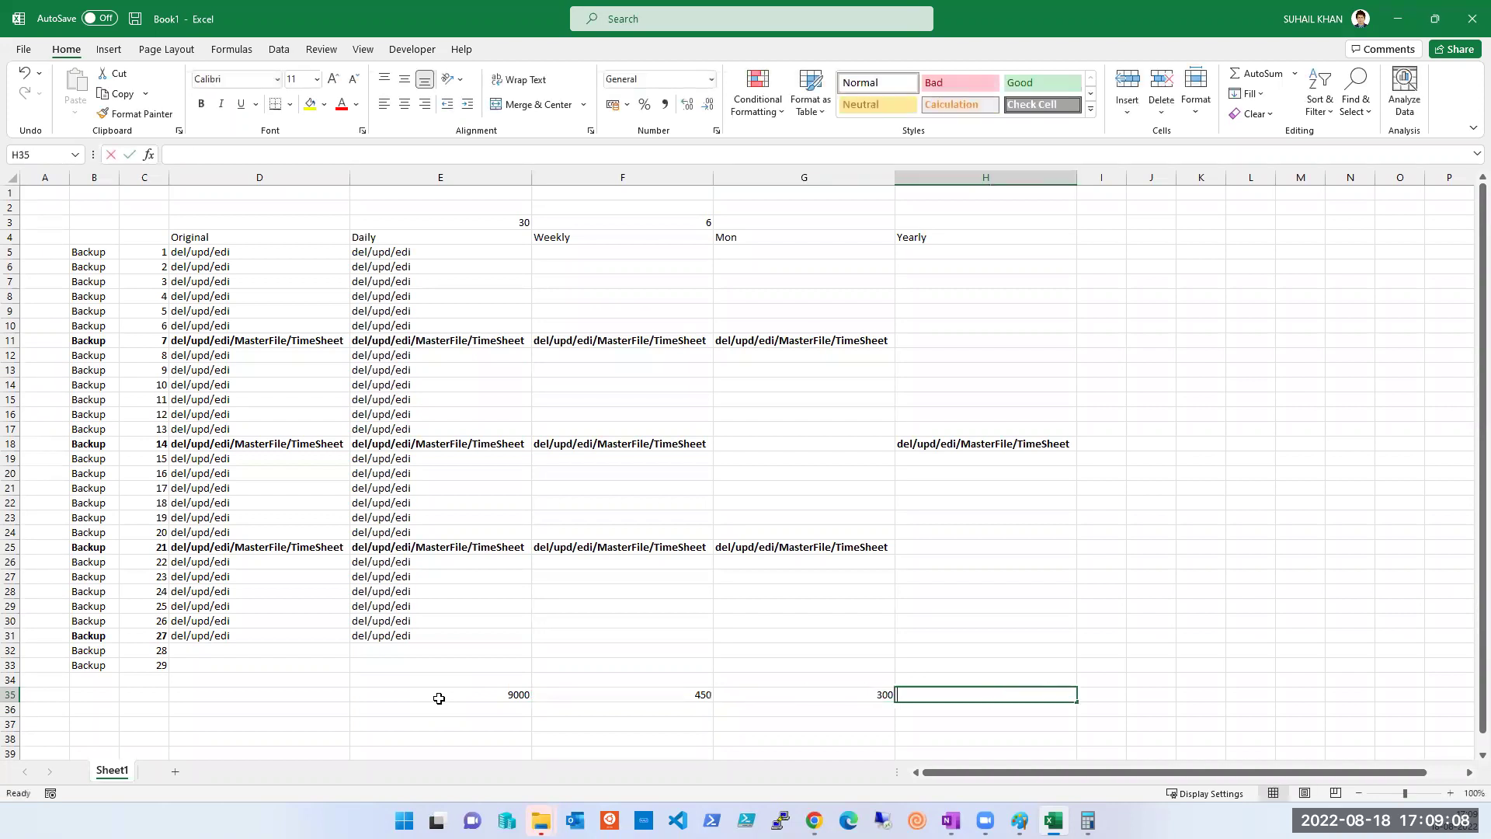
# Step: Enter 150 in H35, below the Yearly column
pyautogui.write('150')
pyautogui.press('Return')
pyautogui.press('Left')
pyautogui.press('Left')
pyautogui.press('Left')
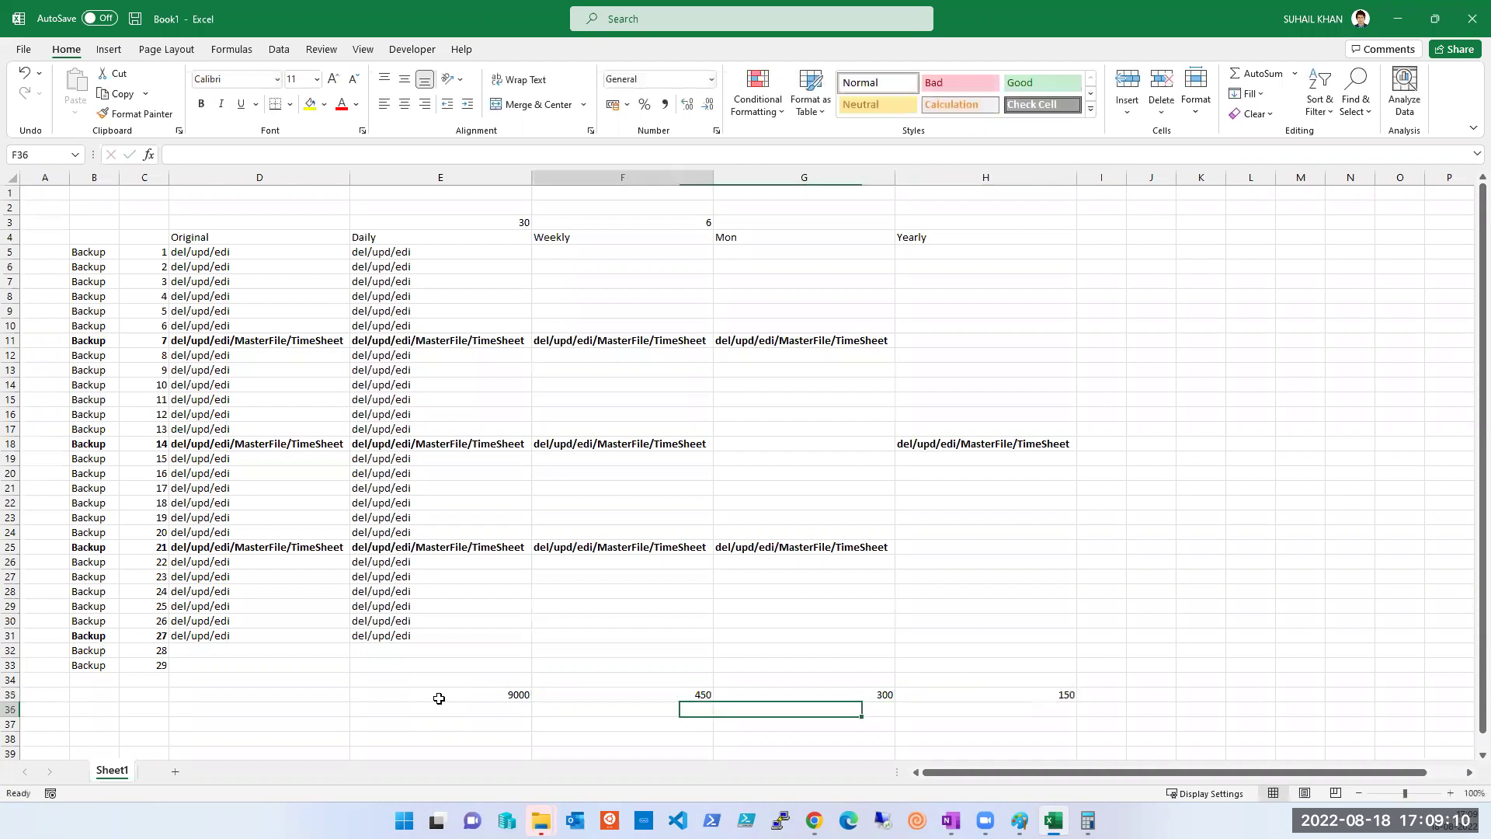